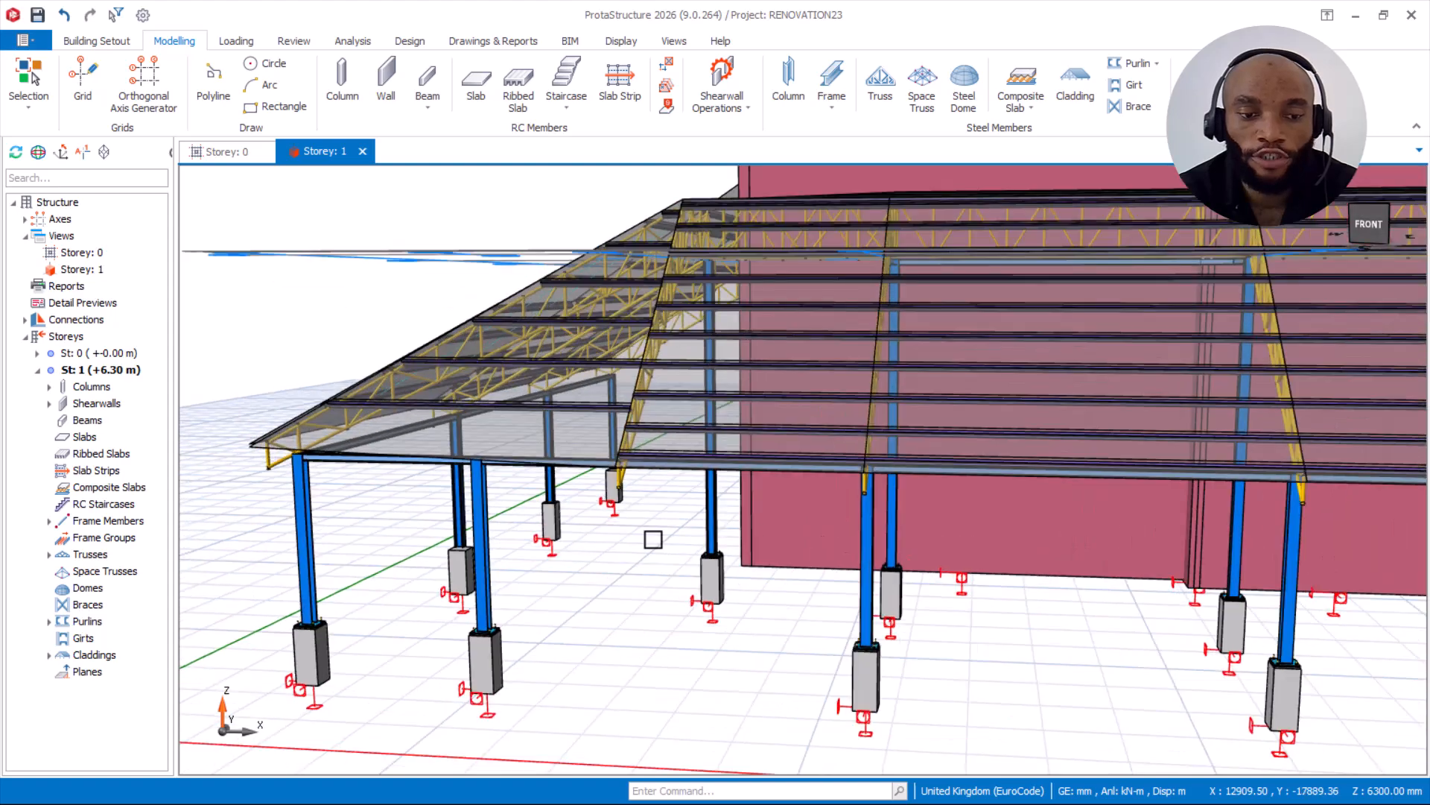
# Step: Examine the steel base plate, anchor bolts and welds where a front column meets its concrete pedestal
pyautogui.scroll(4, 515, 582)
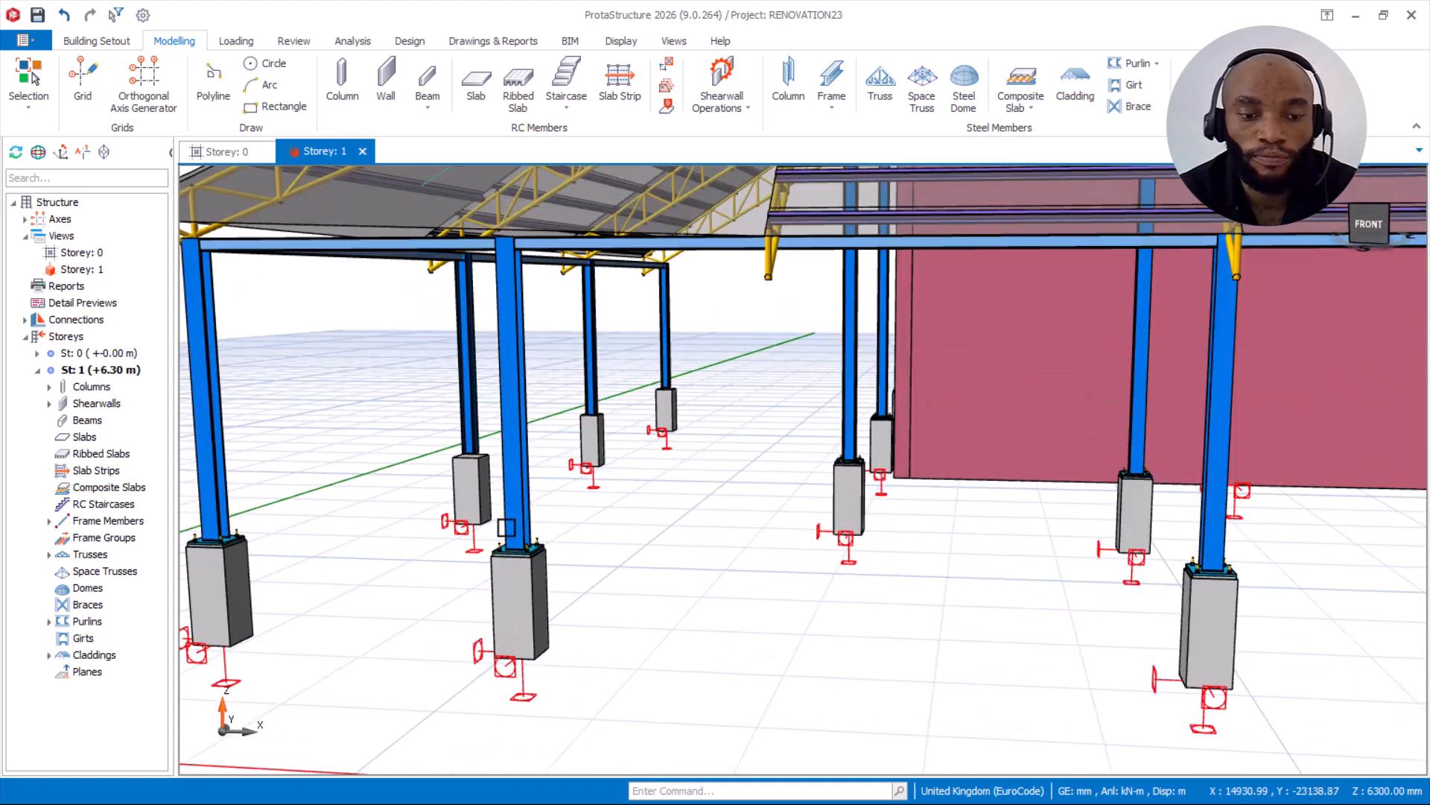
pyautogui.scroll(3, 1198, 579)
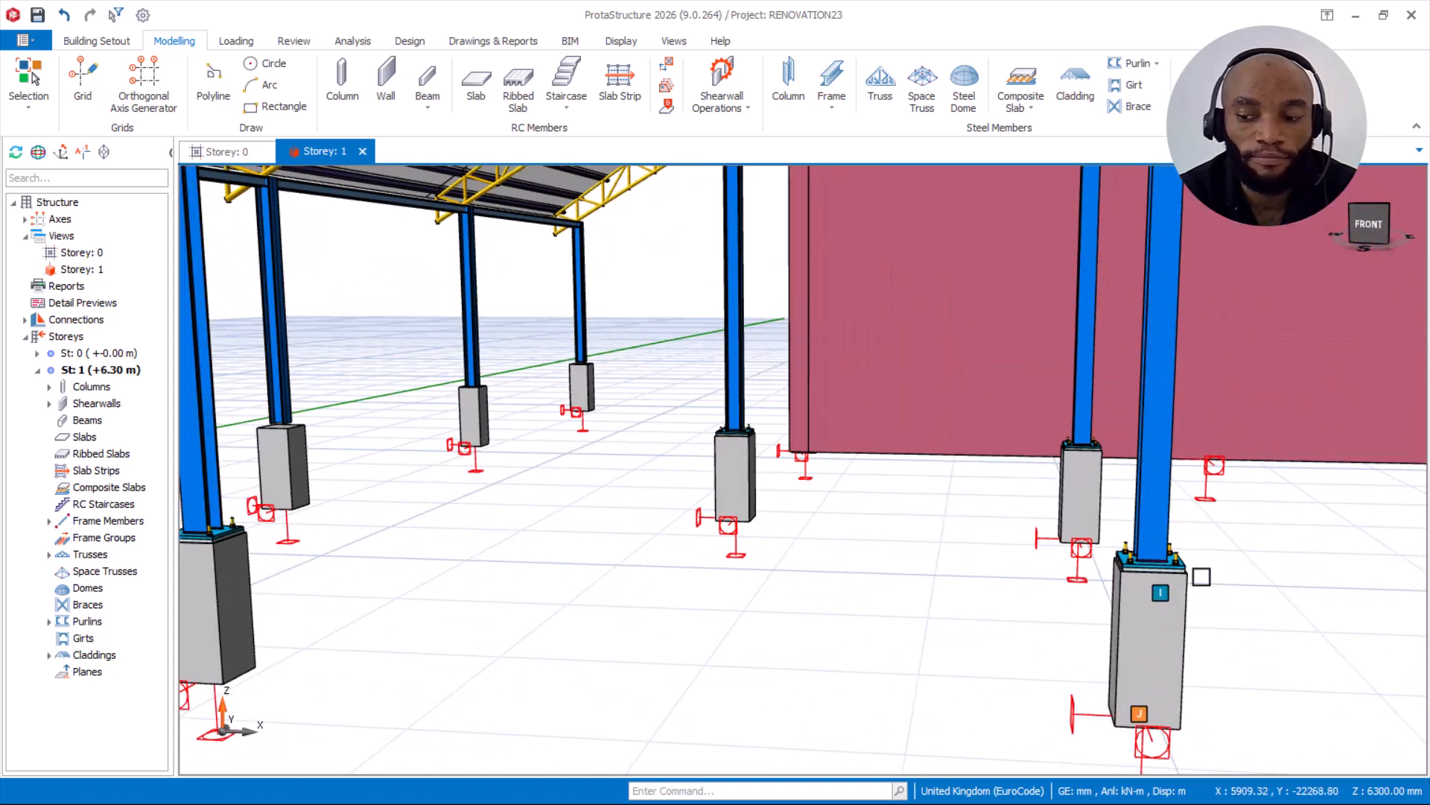
pyautogui.moveTo(1201, 560); pyautogui.dragTo(891, 529, button='middle')
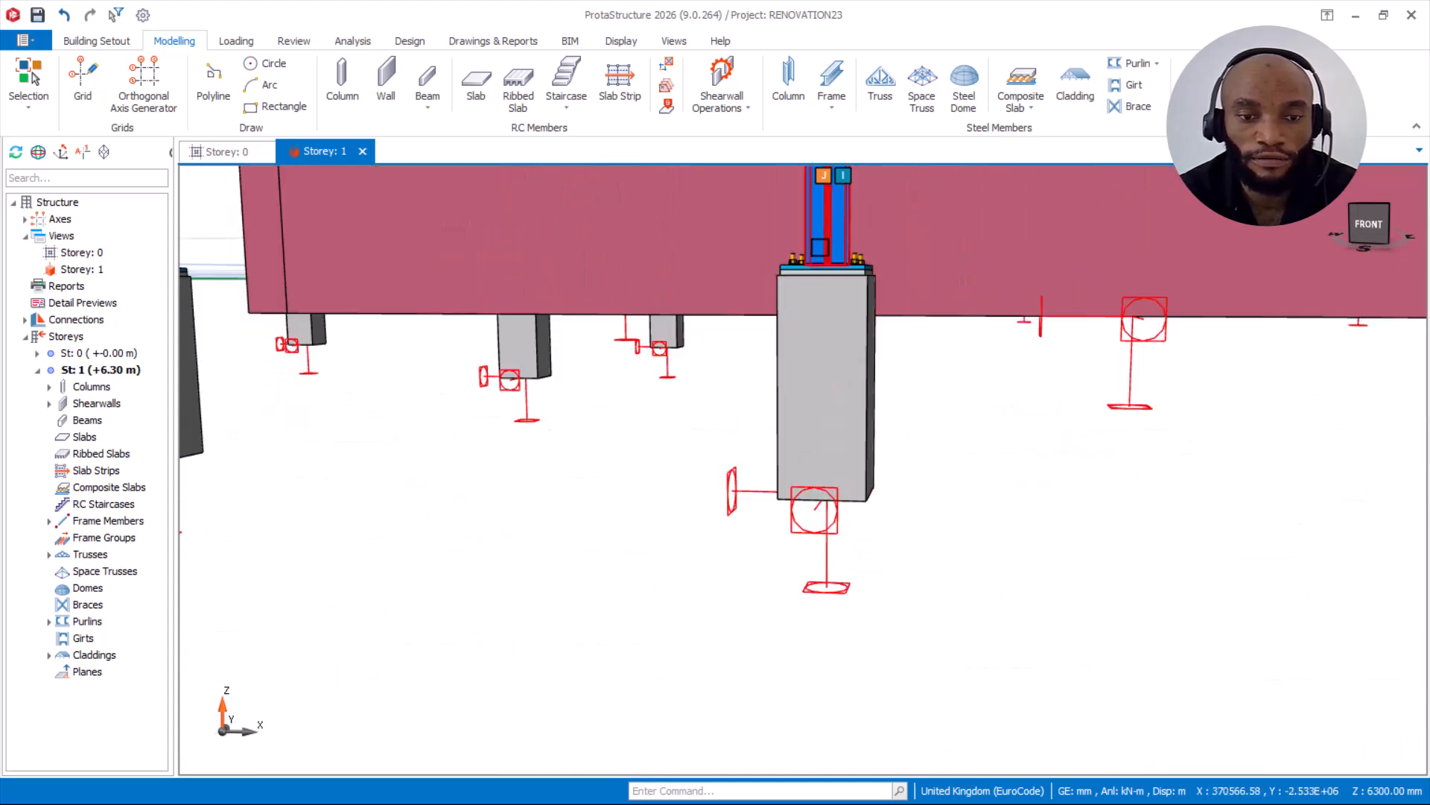
pyautogui.scroll(2, 824, 263)
pyautogui.moveTo(824, 261); pyautogui.dragTo(783, 456, button='middle')
pyautogui.scroll(5, 827, 600)
pyautogui.scroll(-2, 827, 600)
pyautogui.keyDown('shift'); pyautogui.moveTo(857, 556); pyautogui.dragTo(784, 570, button='middle'); pyautogui.keyUp('shift')
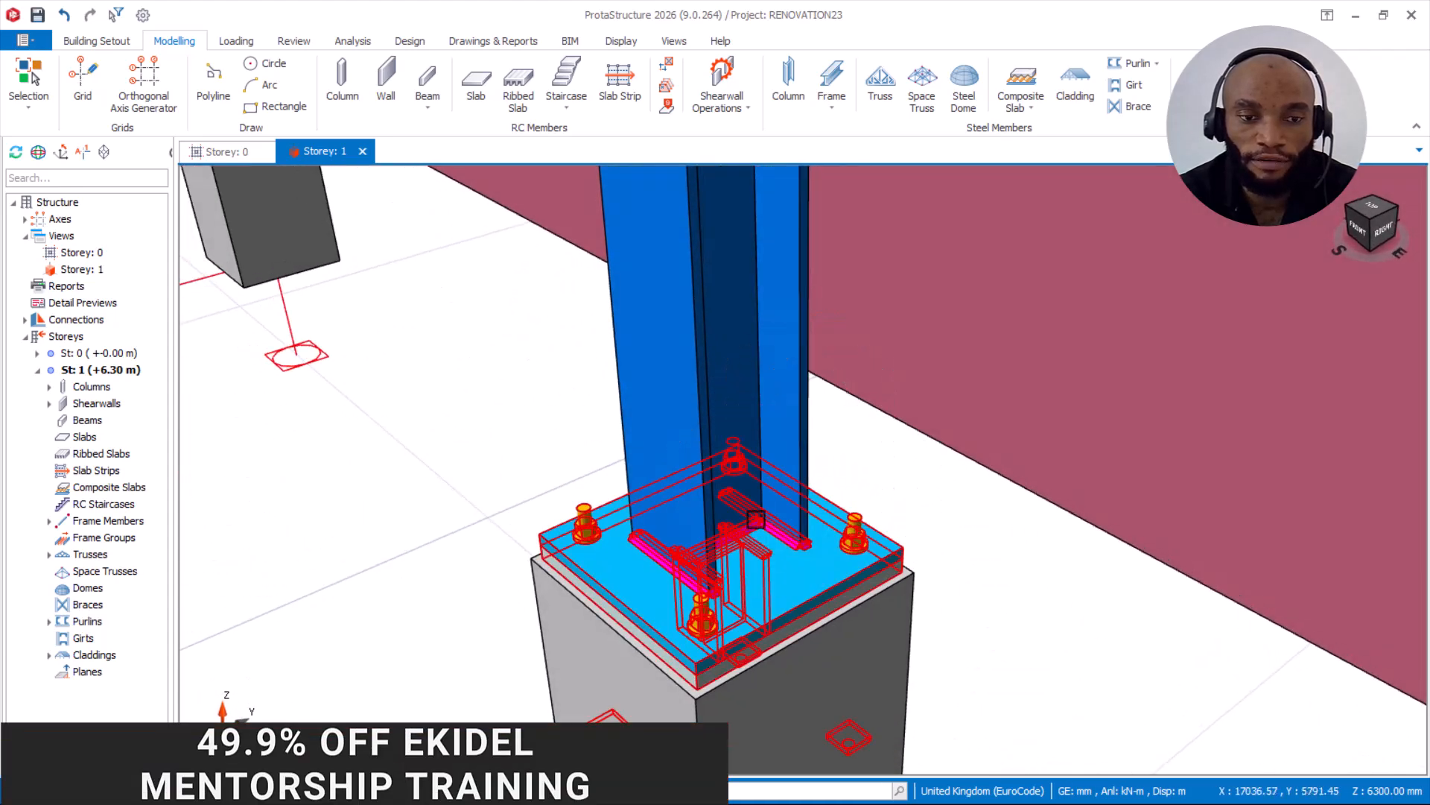
pyautogui.scroll(-2, 745, 439)
pyautogui.scroll(1, 781, 576)
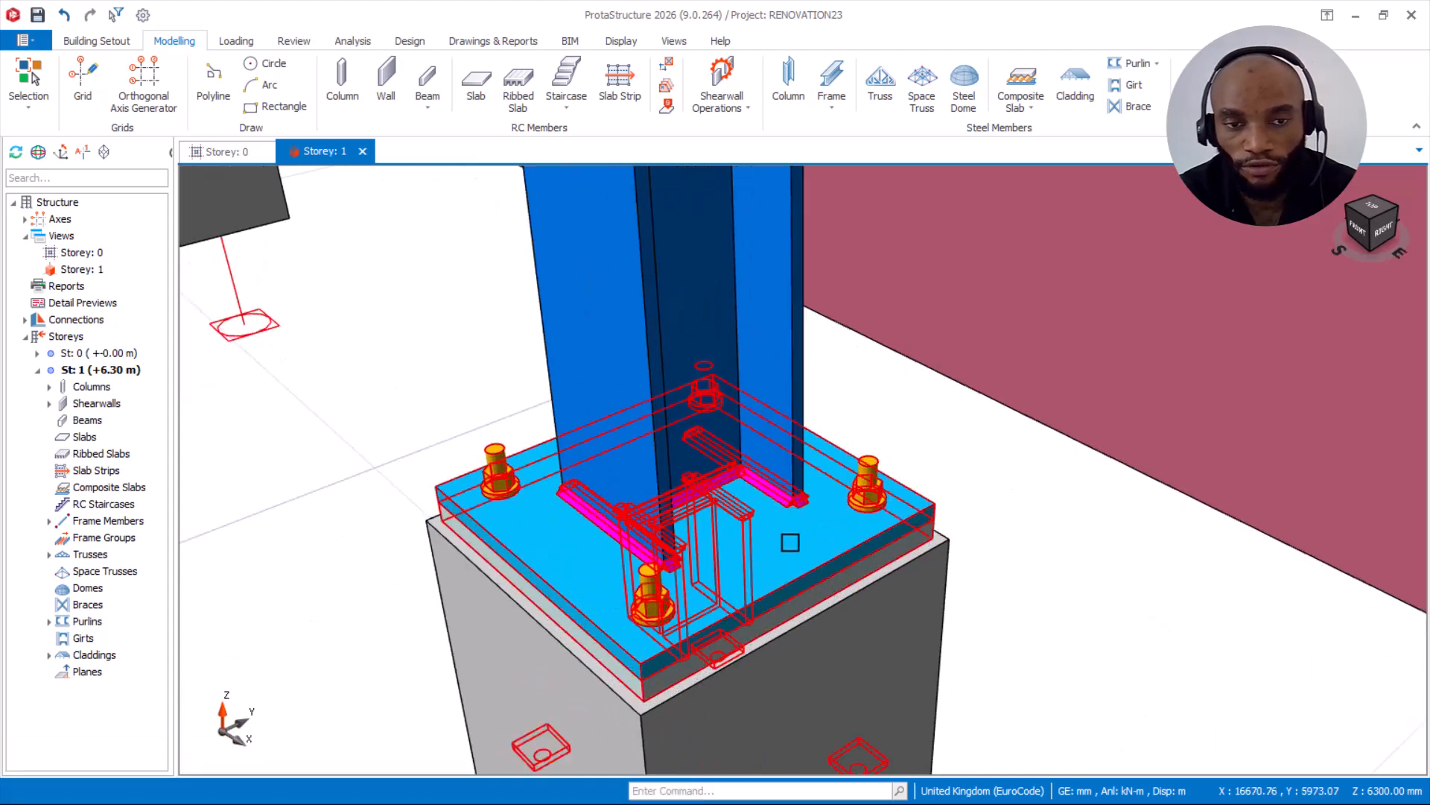
pyautogui.scroll(-2, 774, 492)
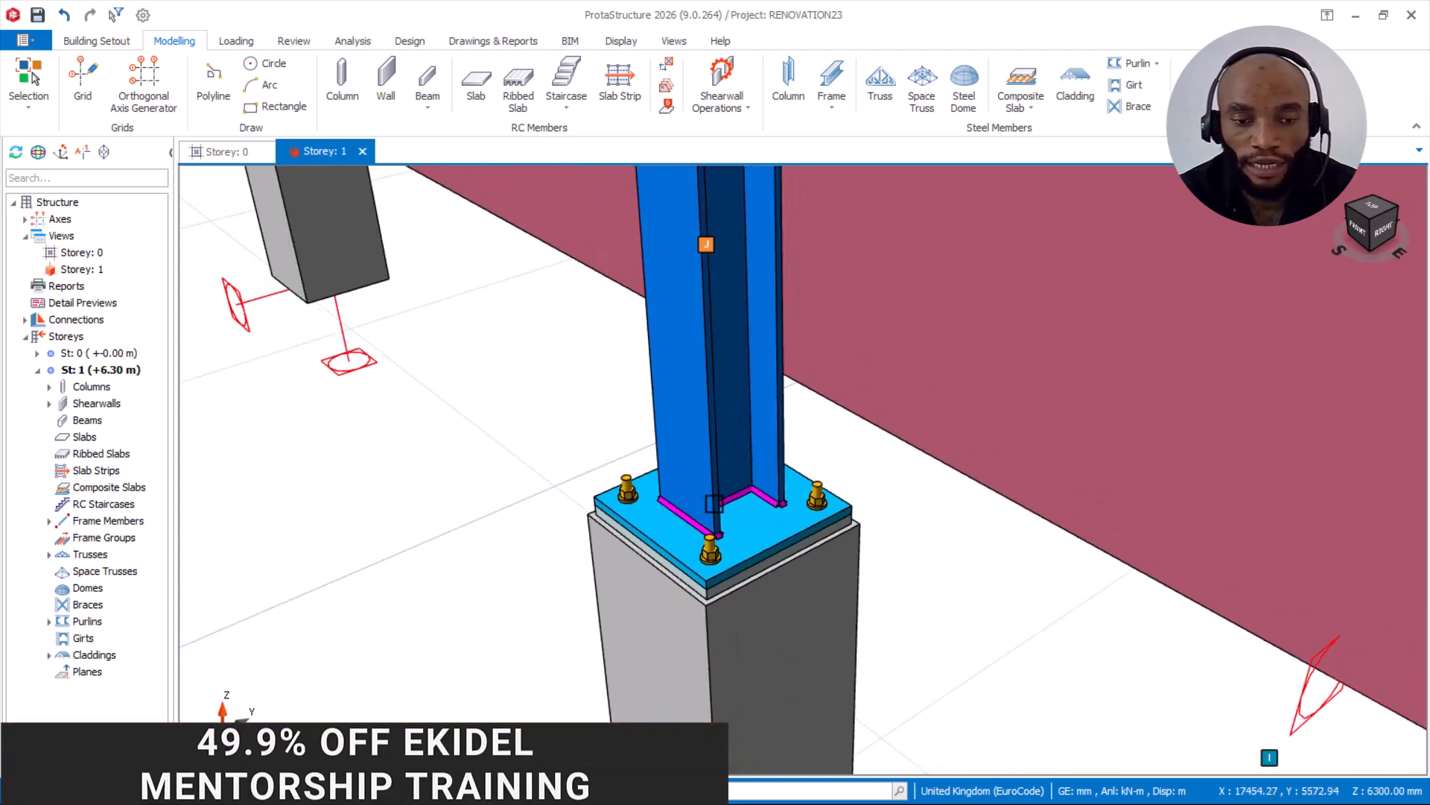
pyautogui.scroll(2, 748, 518)
pyautogui.scroll(-2, 716, 479)
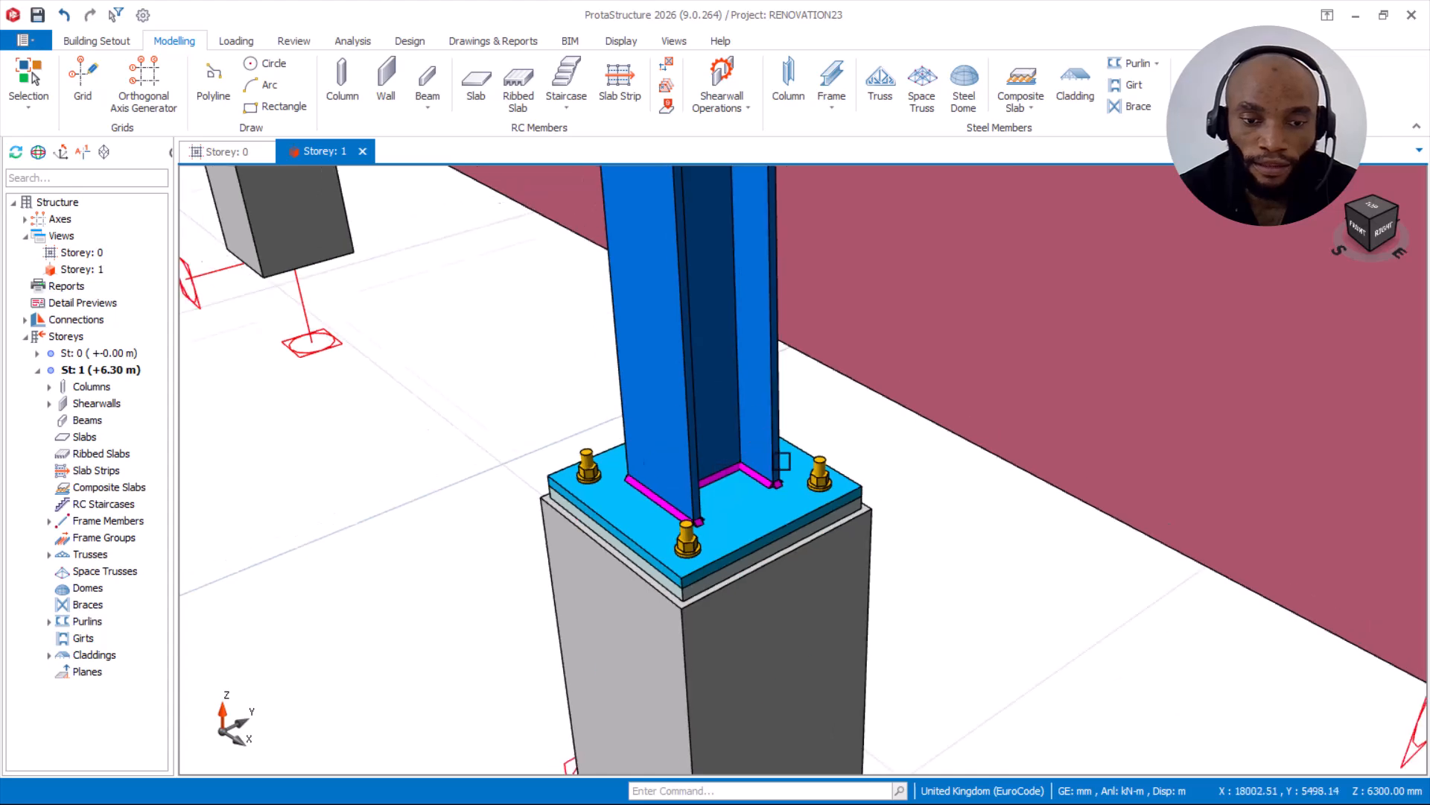
pyautogui.keyDown('shift'); pyautogui.moveTo(806, 466); pyautogui.dragTo(828, 466, button='middle'); pyautogui.keyUp('shift')
pyautogui.scroll(-4, 799, 501)
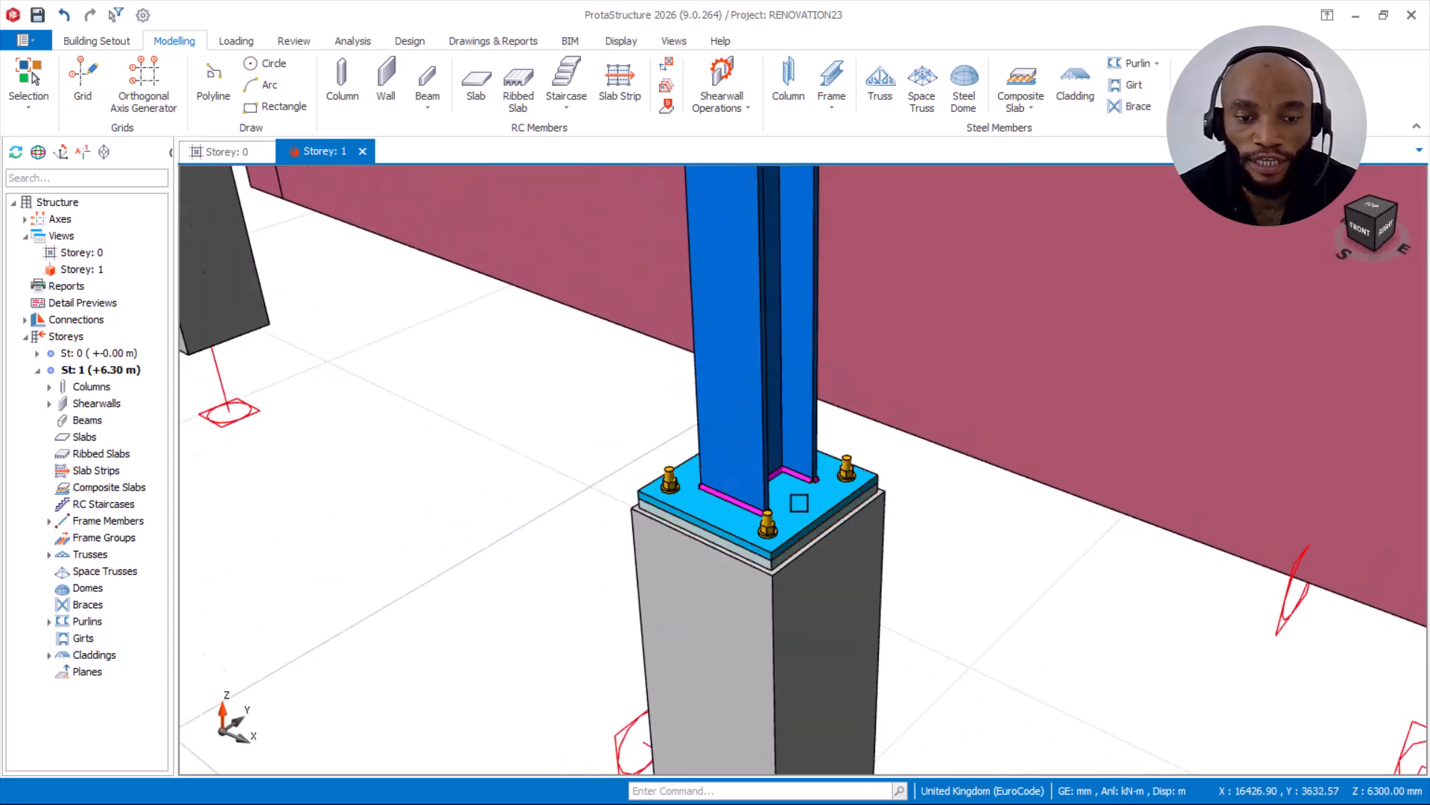
# Step: Inspect the canopy's roof trusses, purlins and supporting columns from the front round to the left side of the building
pyautogui.moveTo(681, 449); pyautogui.dragTo(1013, 626, button='middle')
pyautogui.scroll(-3, 801, 500)
pyautogui.moveTo(766, 476); pyautogui.dragTo(1118, 581, button='middle')
pyautogui.scroll(-3, 870, 476)
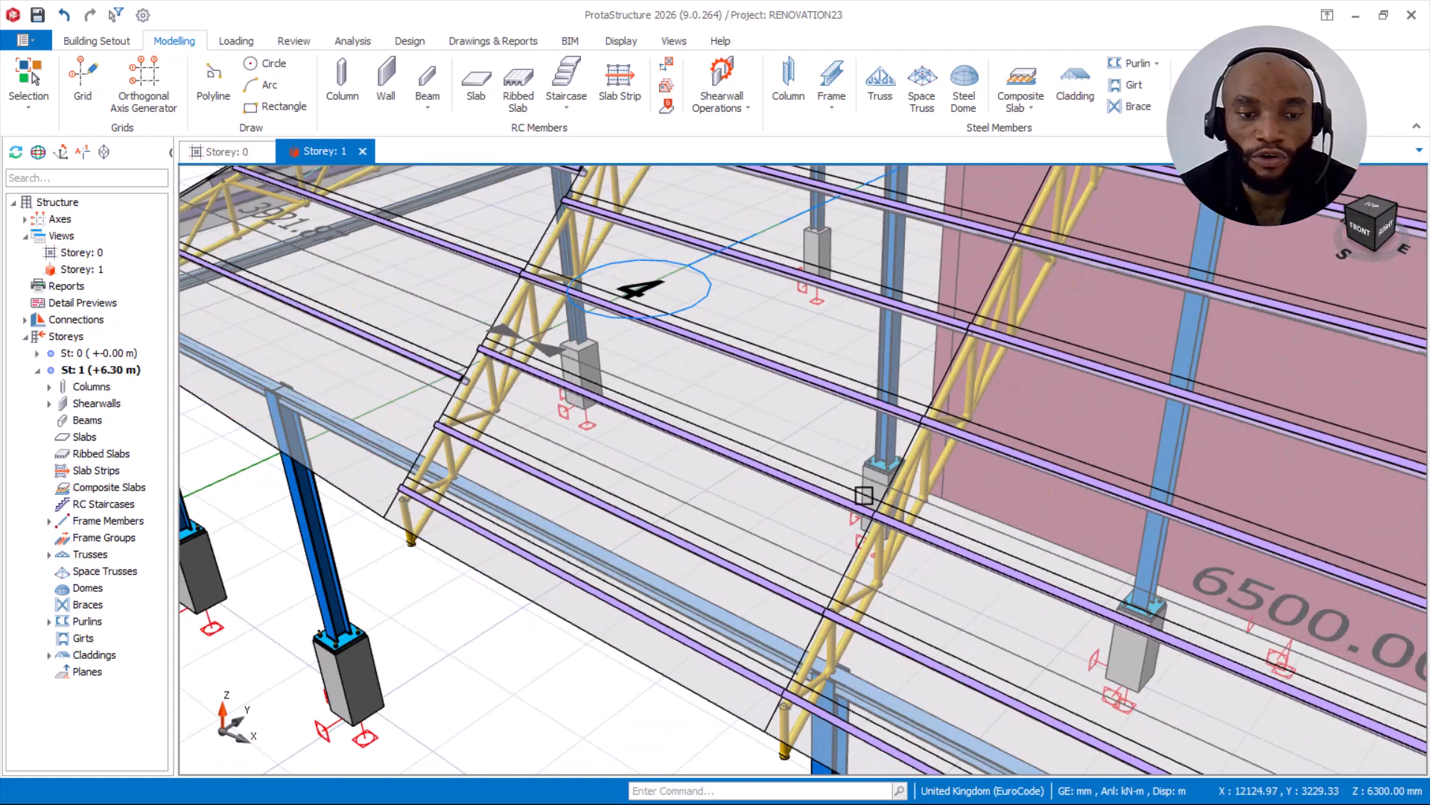
pyautogui.keyDown('shift'); pyautogui.moveTo(865, 492); pyautogui.dragTo(864, 483, button='middle'); pyautogui.keyUp('shift')
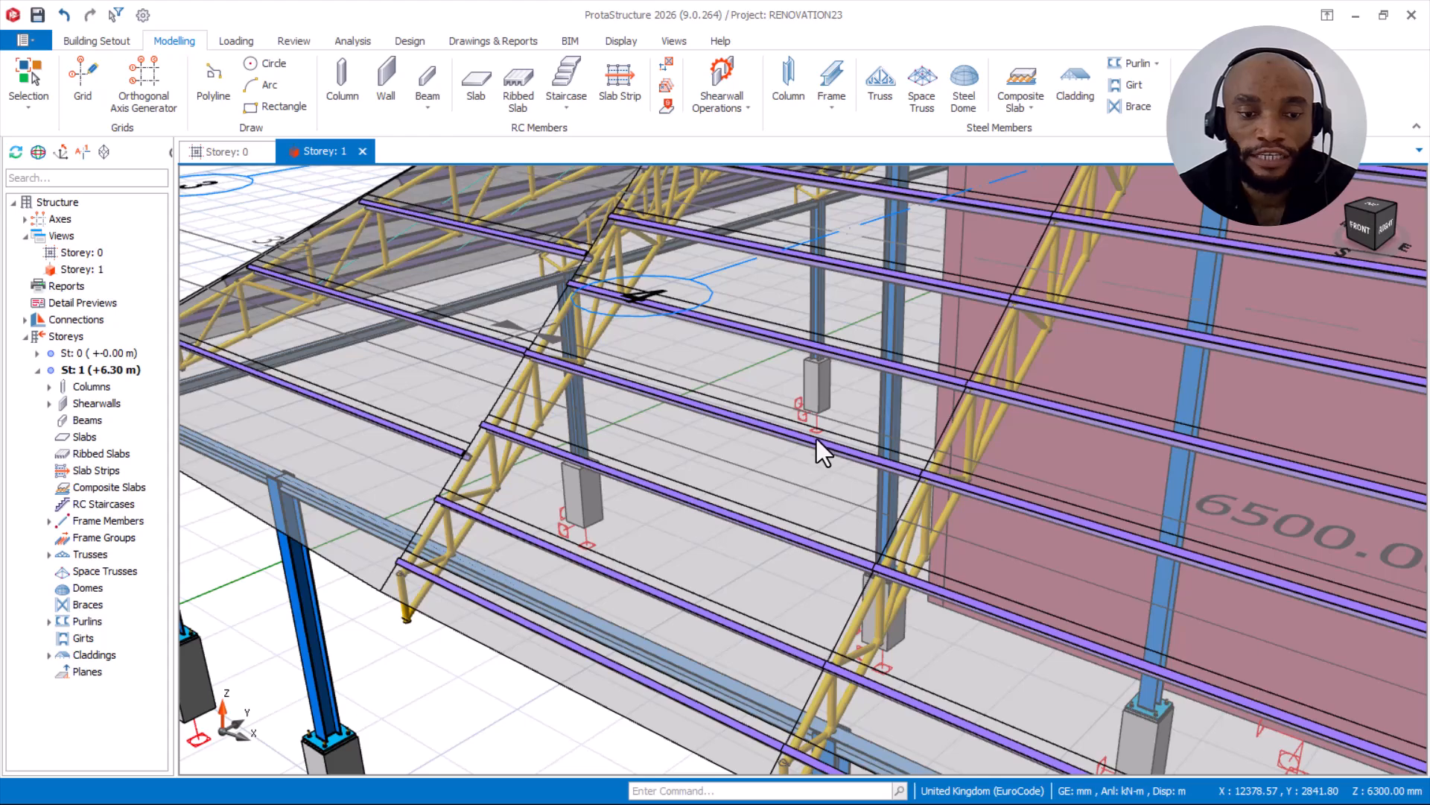
pyautogui.rightClick(854, 441)
pyautogui.scroll(-3, 715, 500)
pyautogui.scroll(2, 556, 692)
pyautogui.scroll(6, 651, 536)
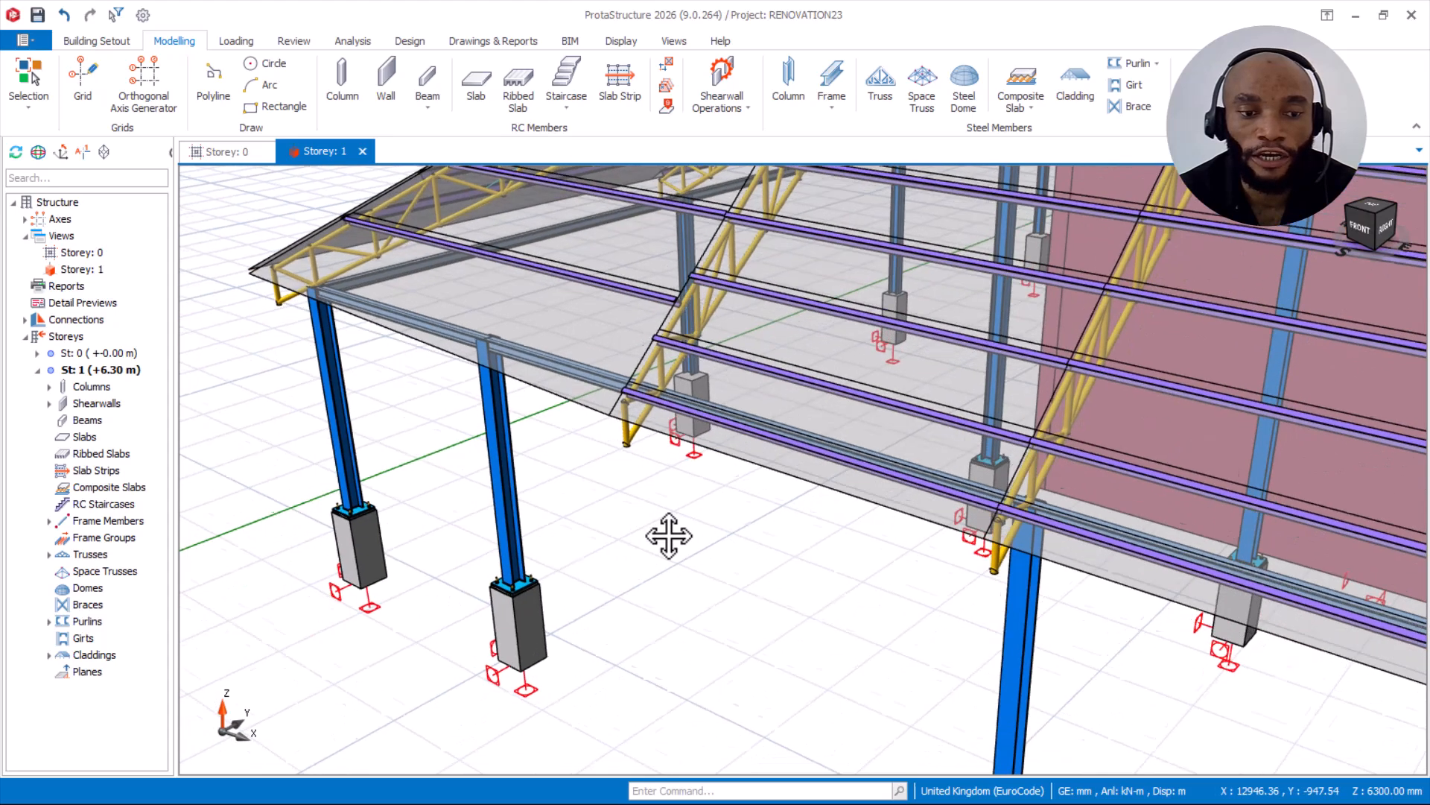
pyautogui.scroll(-7, 840, 508)
pyautogui.moveTo(699, 473); pyautogui.dragTo(805, 489, button='right')
pyautogui.scroll(-5, 848, 472)
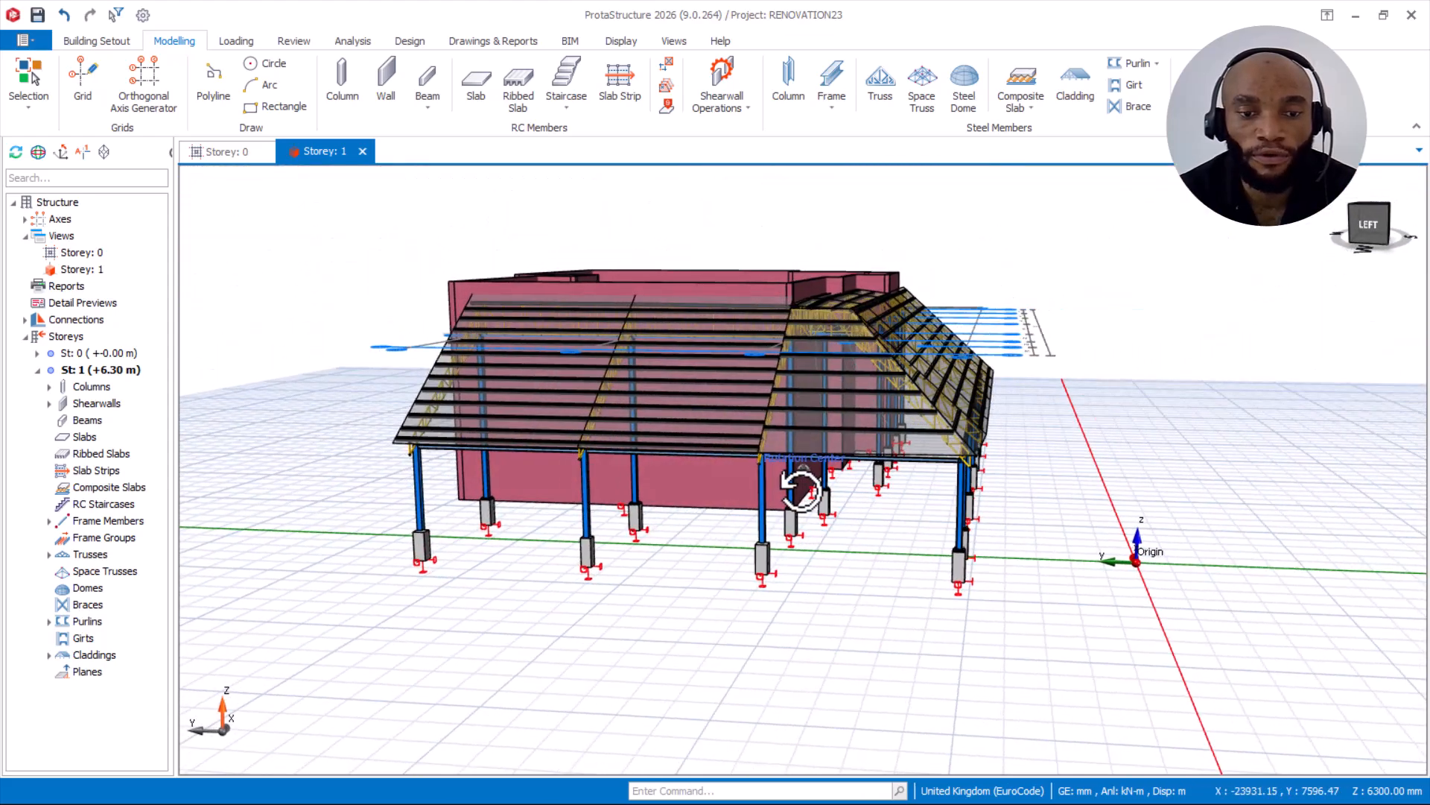
pyautogui.scroll(5, 804, 489)
pyautogui.scroll(6, 879, 483)
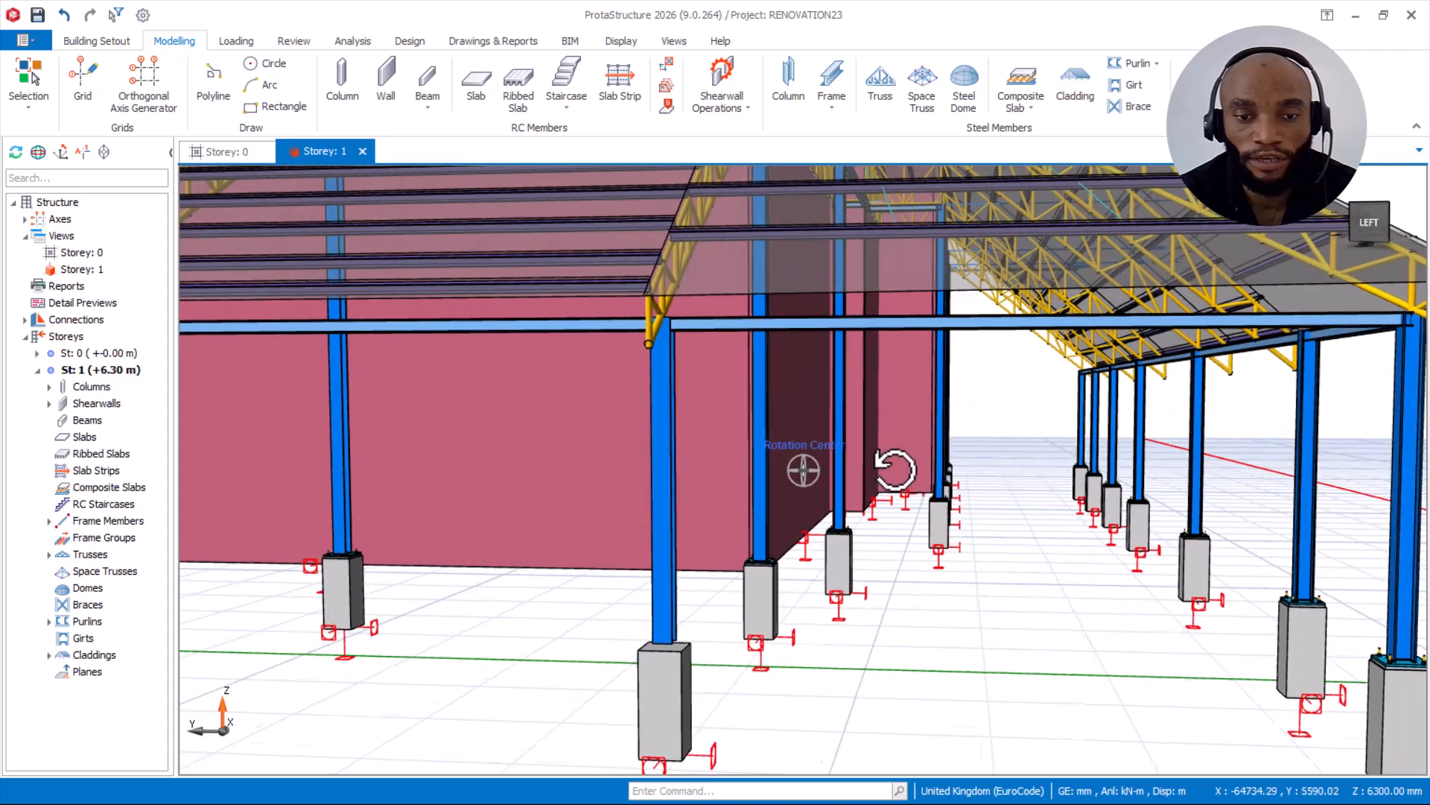
pyautogui.scroll(-4, 881, 483)
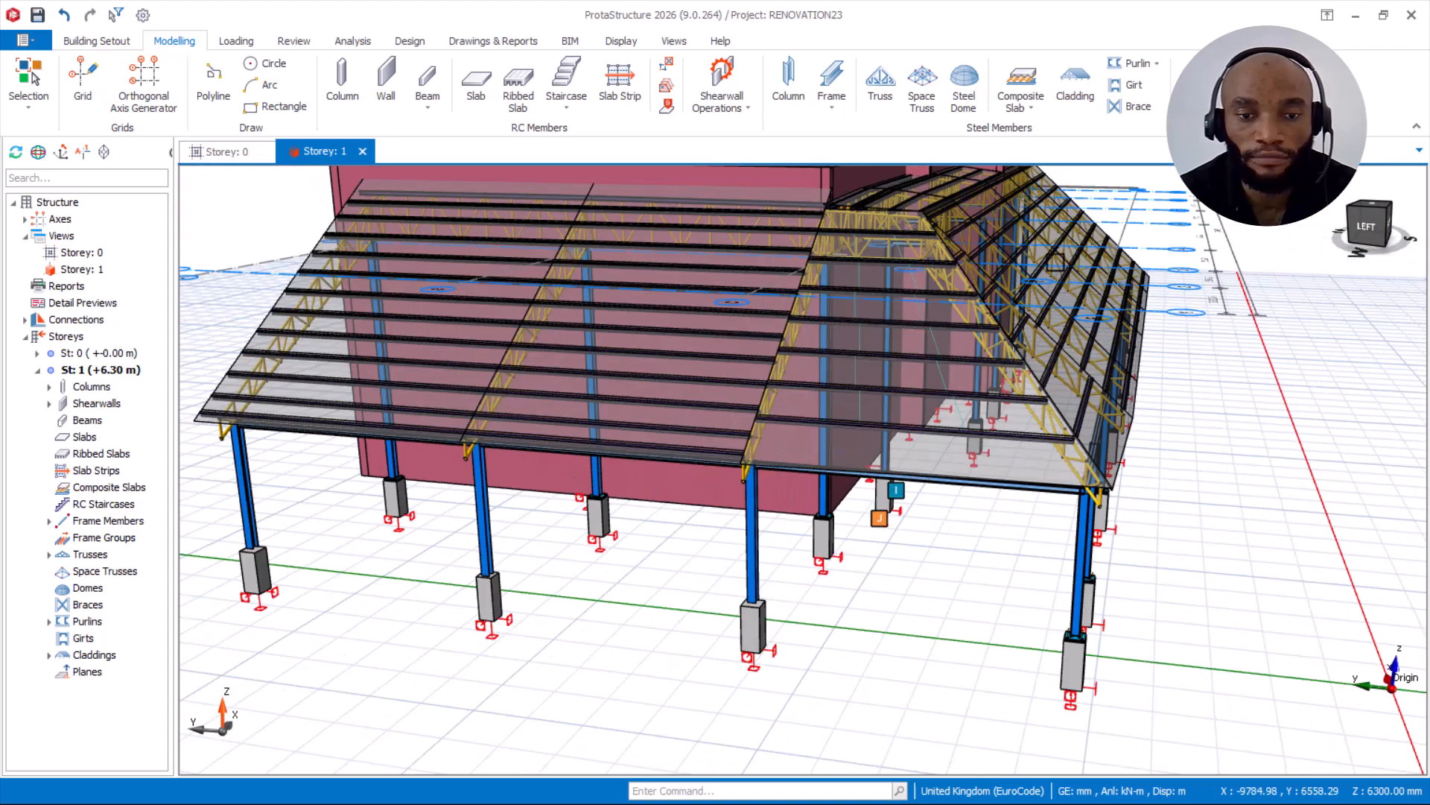
pyautogui.moveTo(976, 463); pyautogui.dragTo(387, 526, button='right')
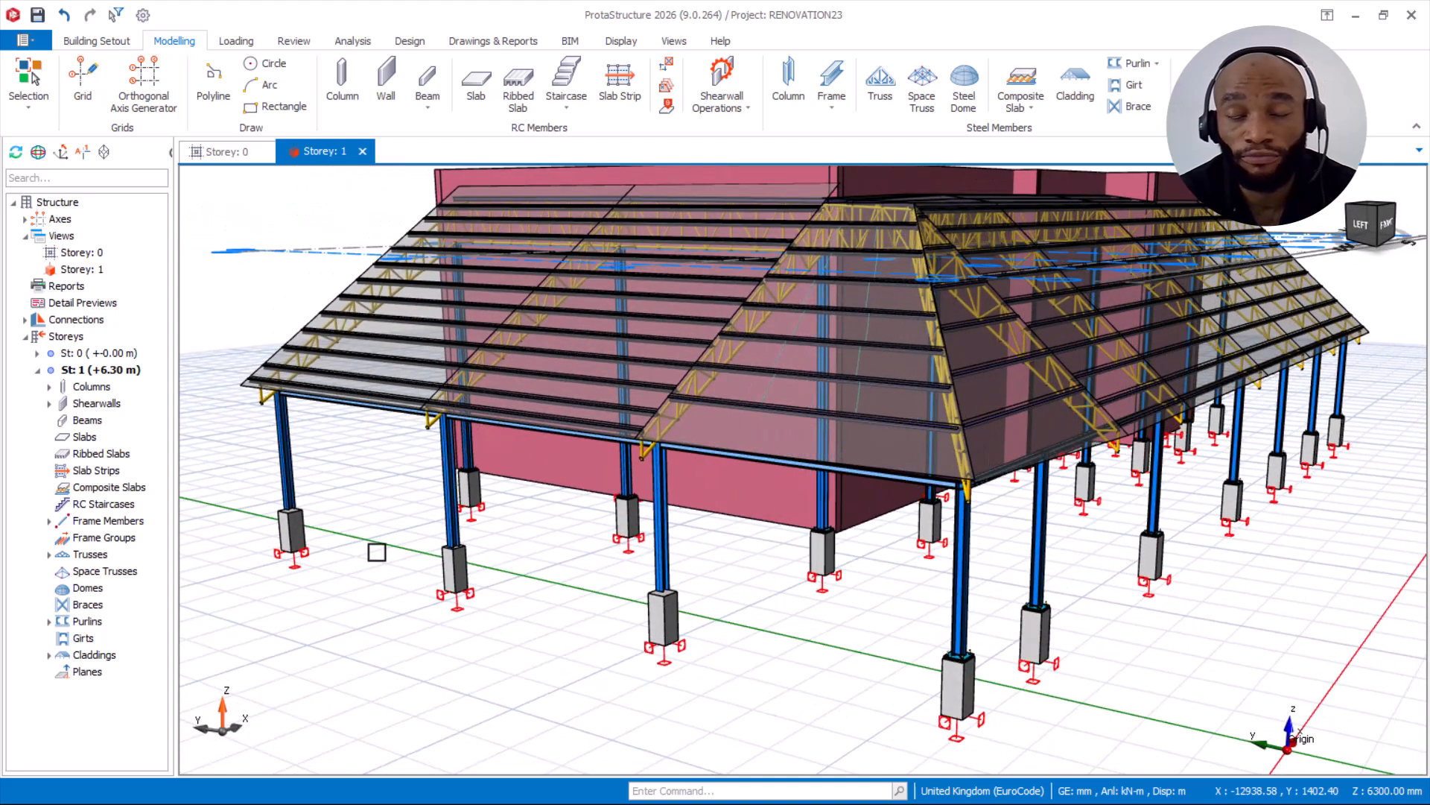
# Step: Examine the column bases and their base plates around the corner between the left and front sides
pyautogui.scroll(4, 453, 569)
pyautogui.moveTo(611, 551); pyautogui.dragTo(660, 474, button='middle')
pyautogui.scroll(1, 900, 539)
pyautogui.scroll(-2, 824, 540)
pyautogui.moveTo(1051, 501); pyautogui.dragTo(734, 514, button='middle')
pyautogui.scroll(1, 854, 540)
pyautogui.scroll(4, 801, 497)
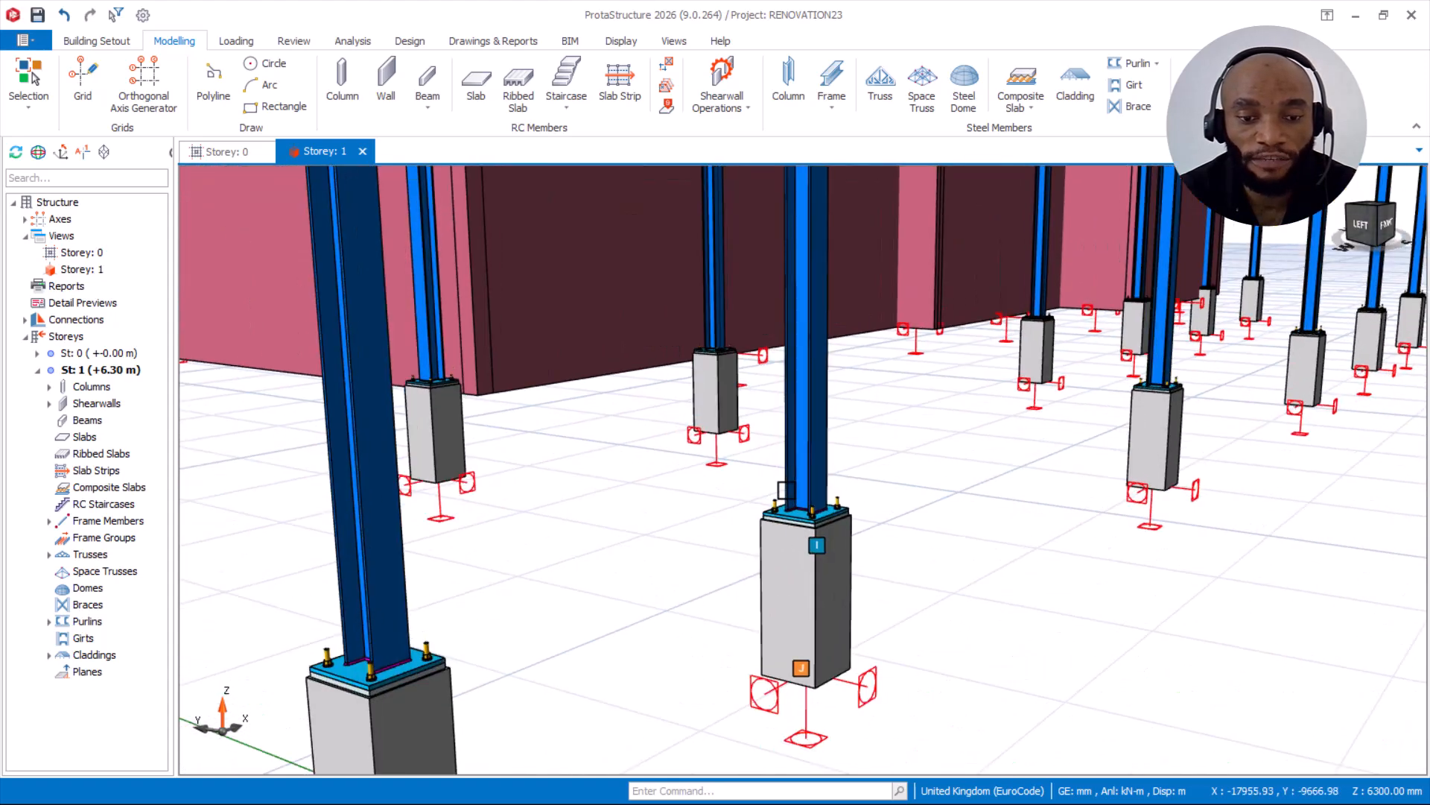
pyautogui.scroll(-5, 806, 490)
pyautogui.moveTo(643, 479); pyautogui.dragTo(775, 488, button='middle')
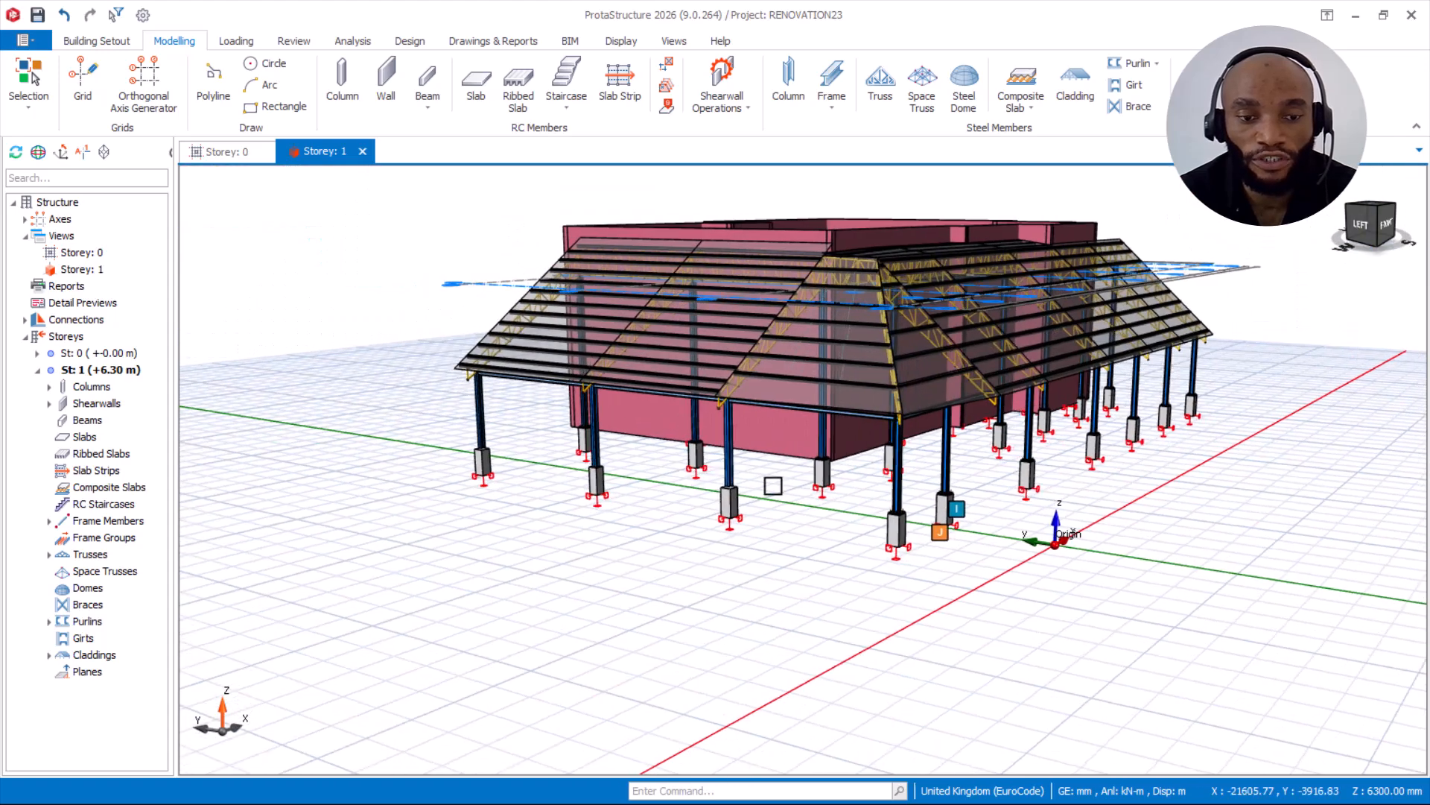
# Step: Check the outer columns on the left side for base plates between the steel columns and their pedestals
pyautogui.scroll(2, 766, 490)
pyautogui.scroll(1, 737, 491)
pyautogui.scroll(2, 700, 464)
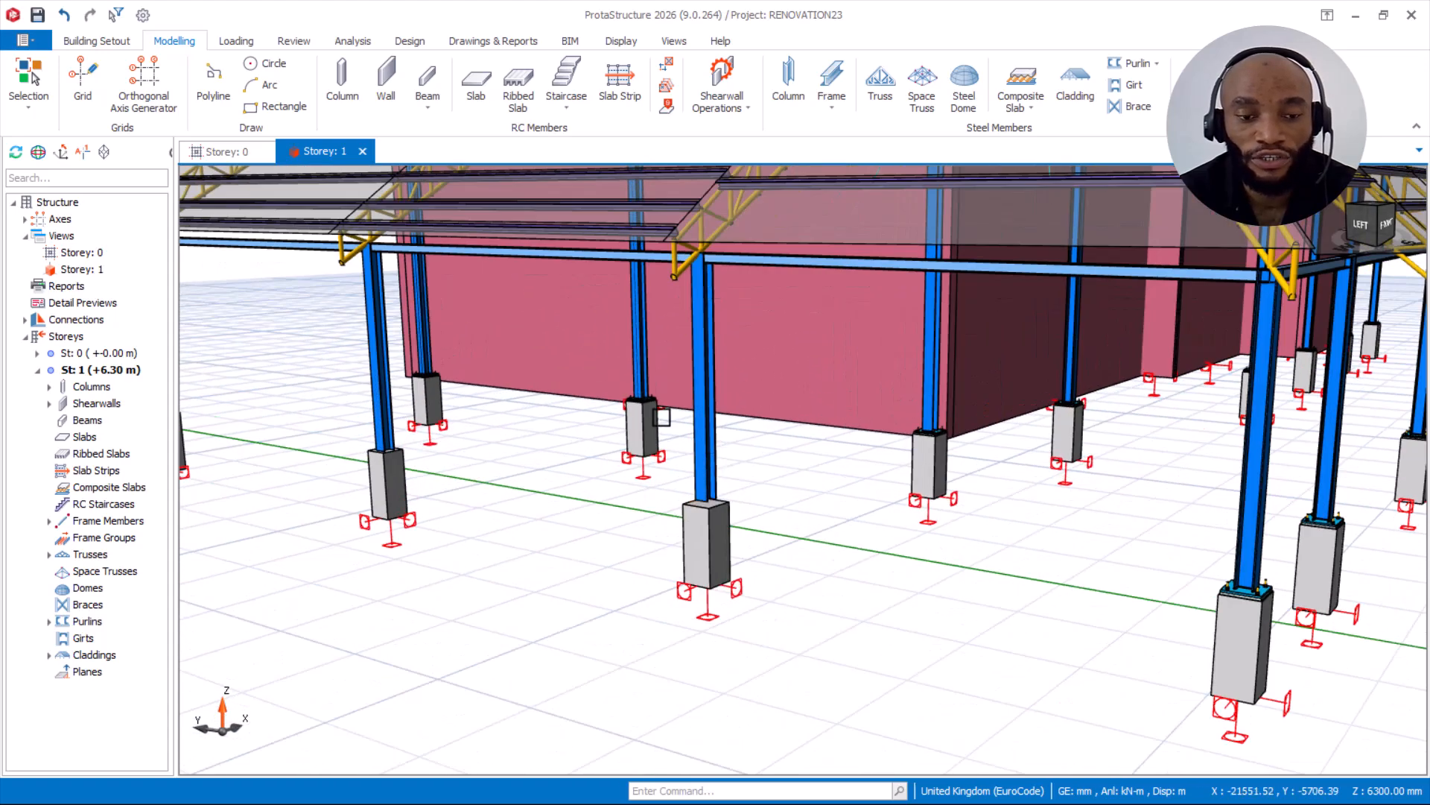
pyautogui.scroll(2, 734, 485)
pyautogui.scroll(-3, 893, 477)
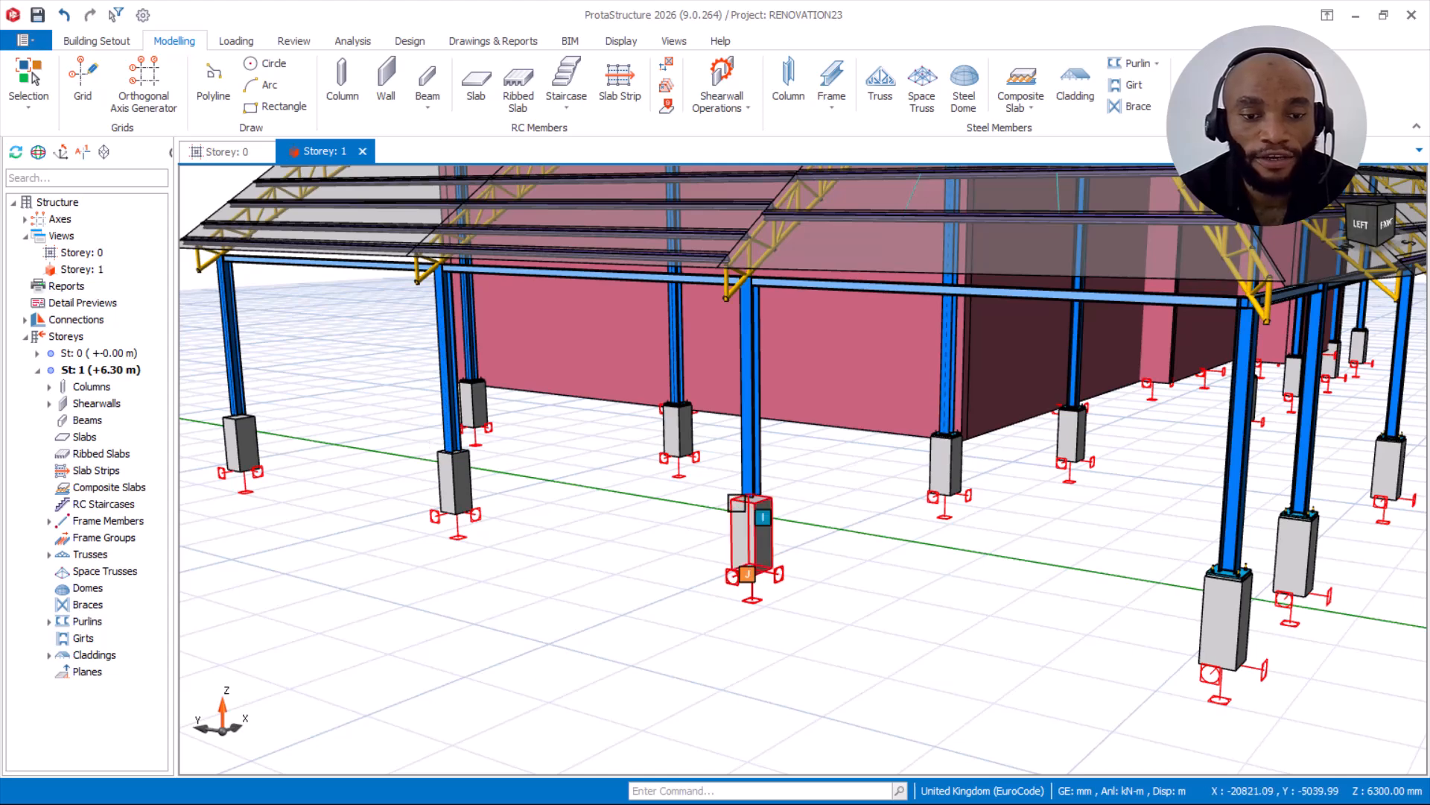
pyautogui.scroll(3, 733, 505)
pyautogui.scroll(1, 754, 483)
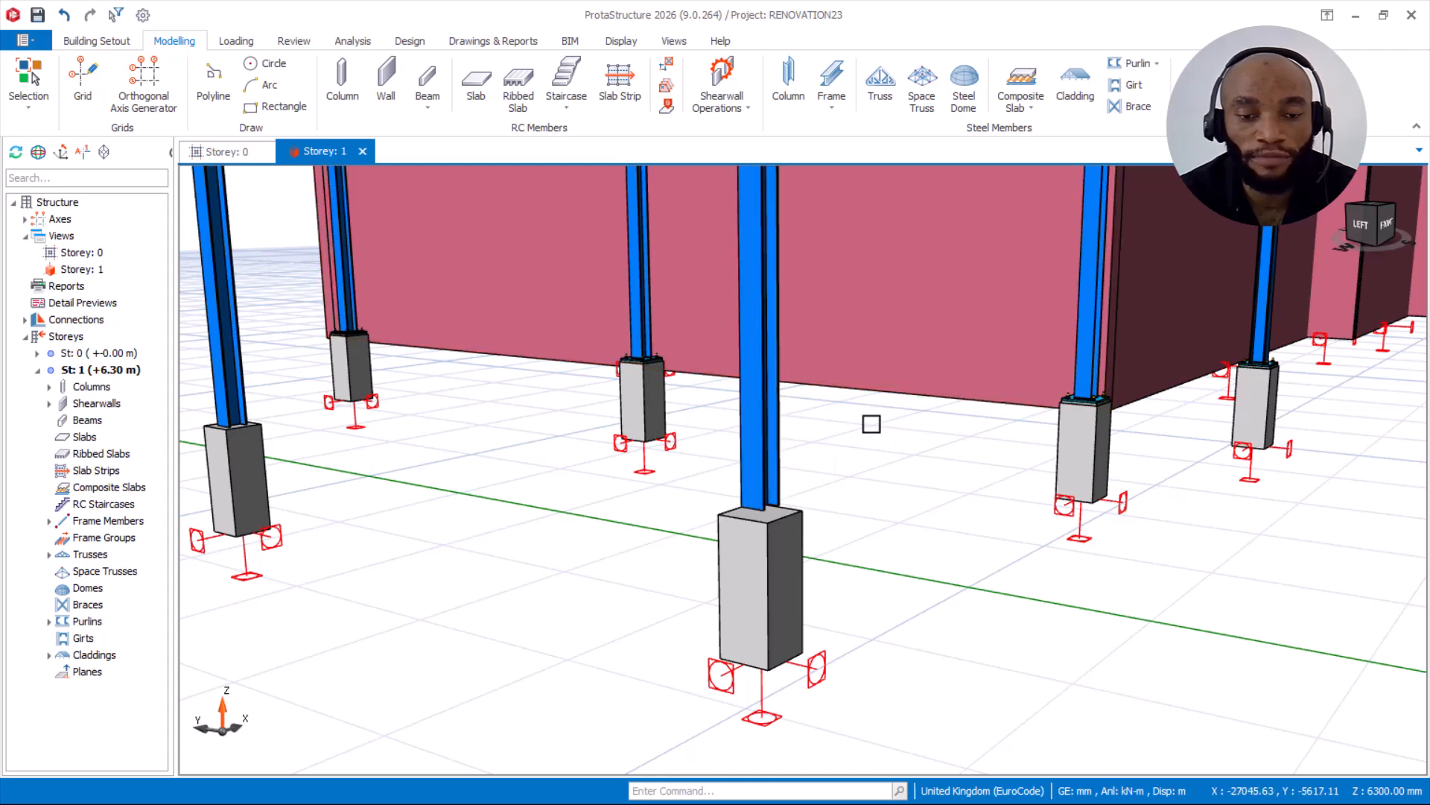
pyautogui.scroll(-3, 863, 558)
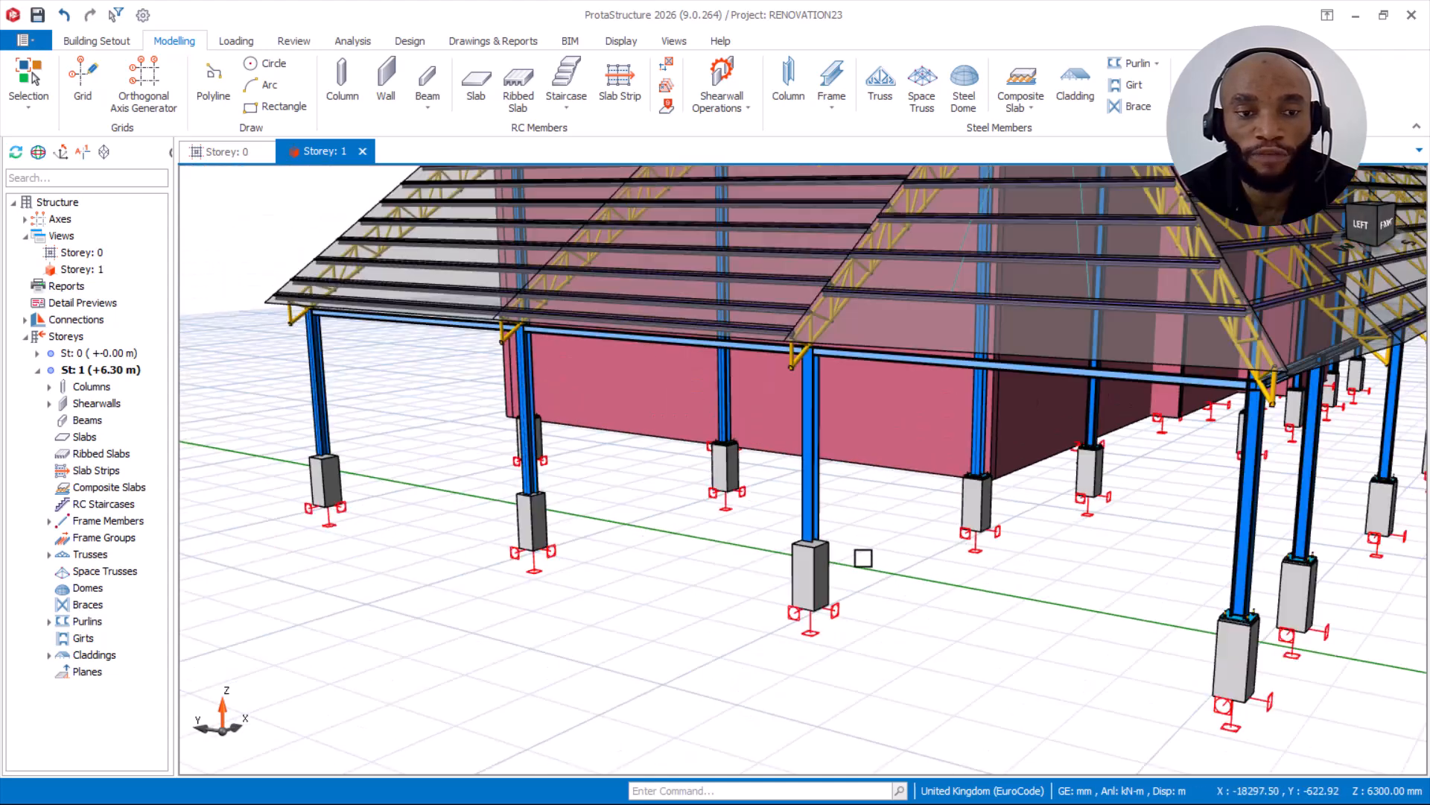
pyautogui.moveTo(917, 450); pyautogui.dragTo(744, 348, button='middle')
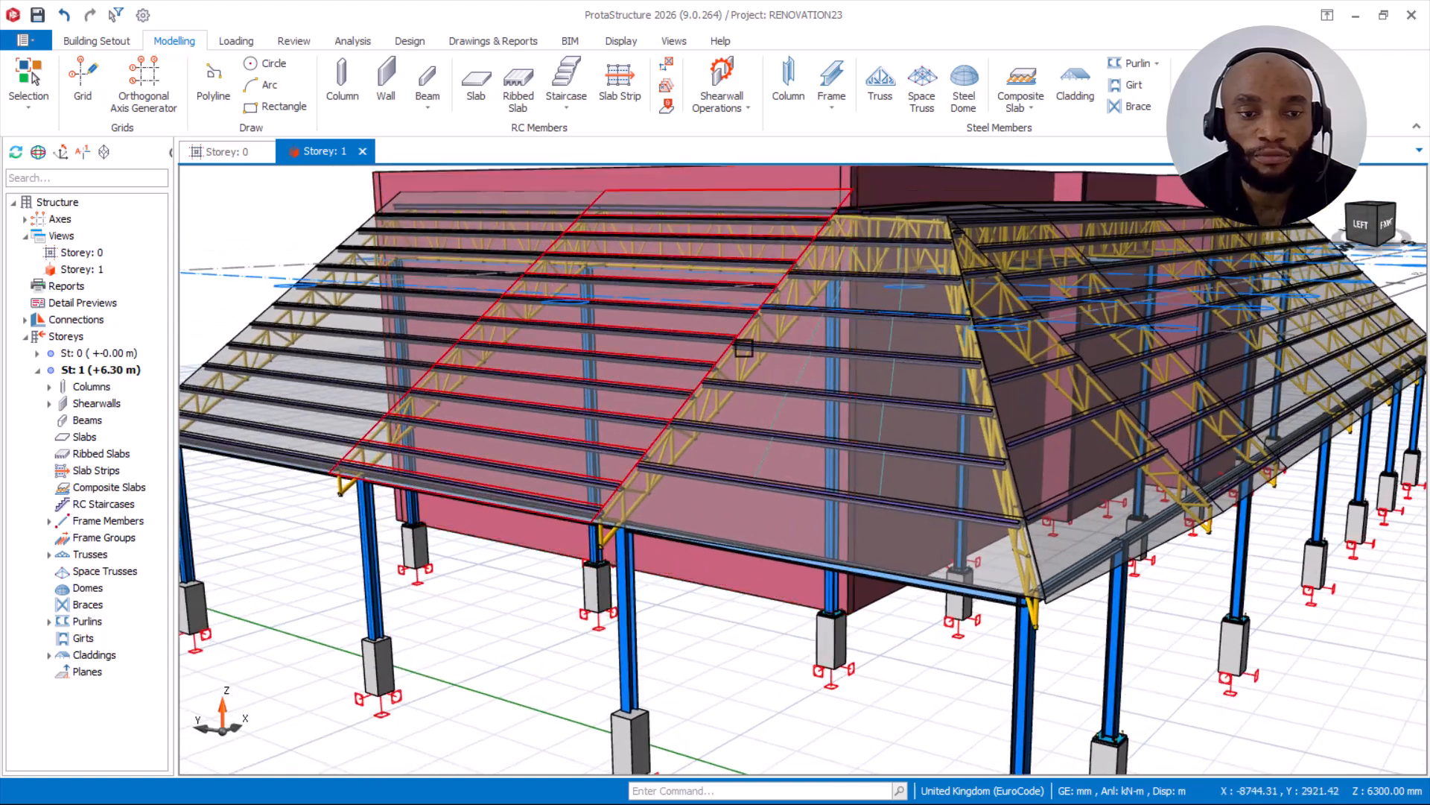
# Step: Display the Design Status colours on the model and check the structural members against the legend
pyautogui.click(471, 43)
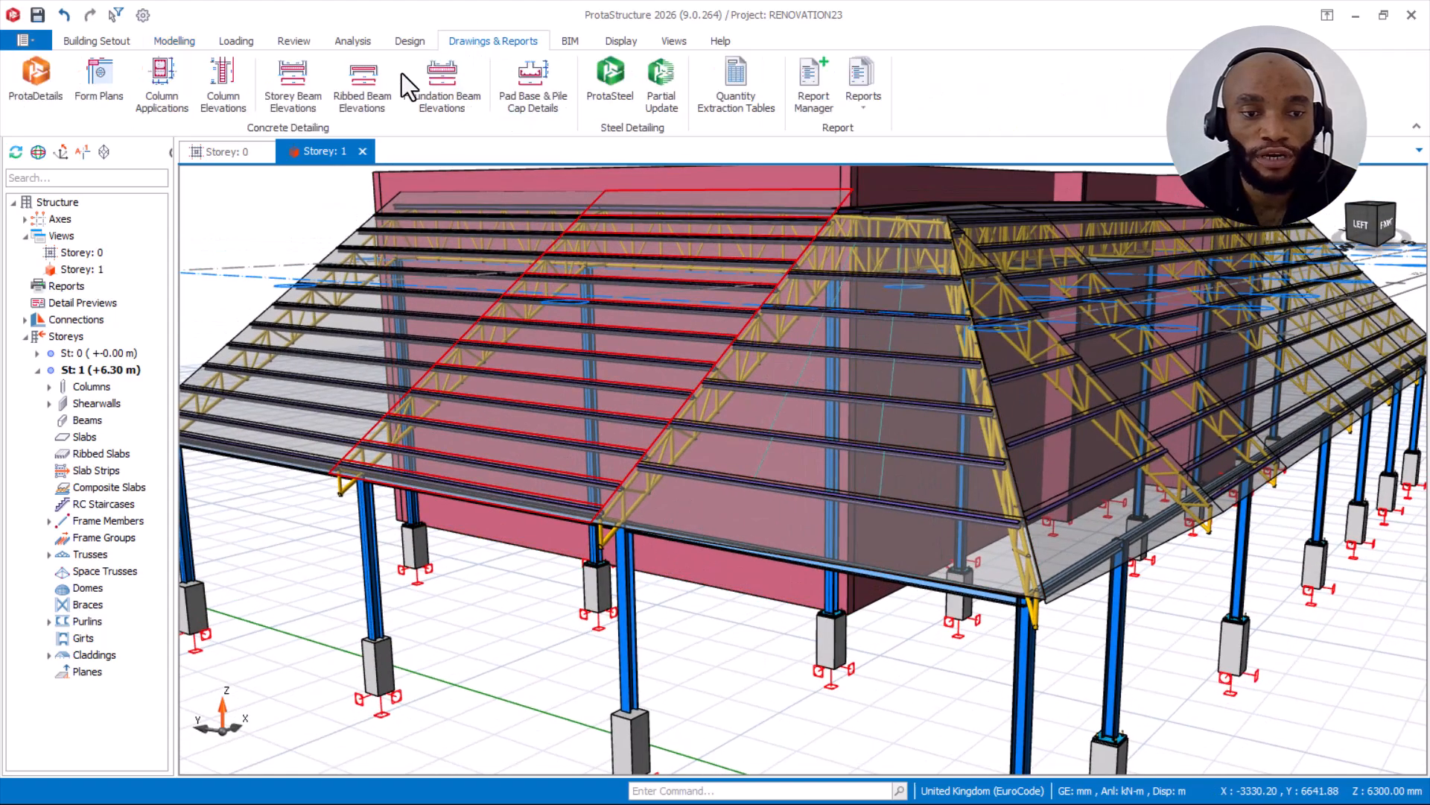
pyautogui.click(352, 43)
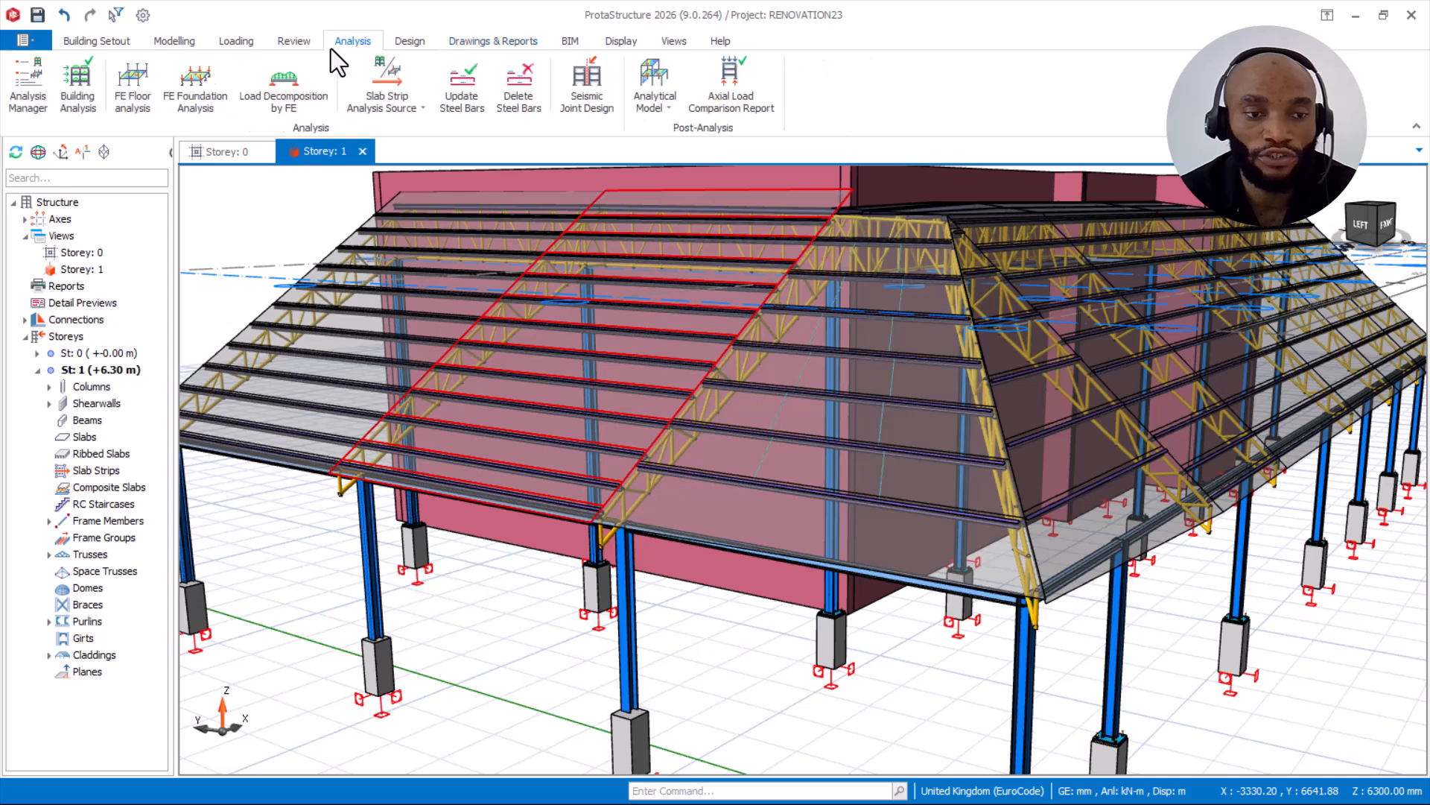
pyautogui.click(293, 41)
pyautogui.click(712, 84)
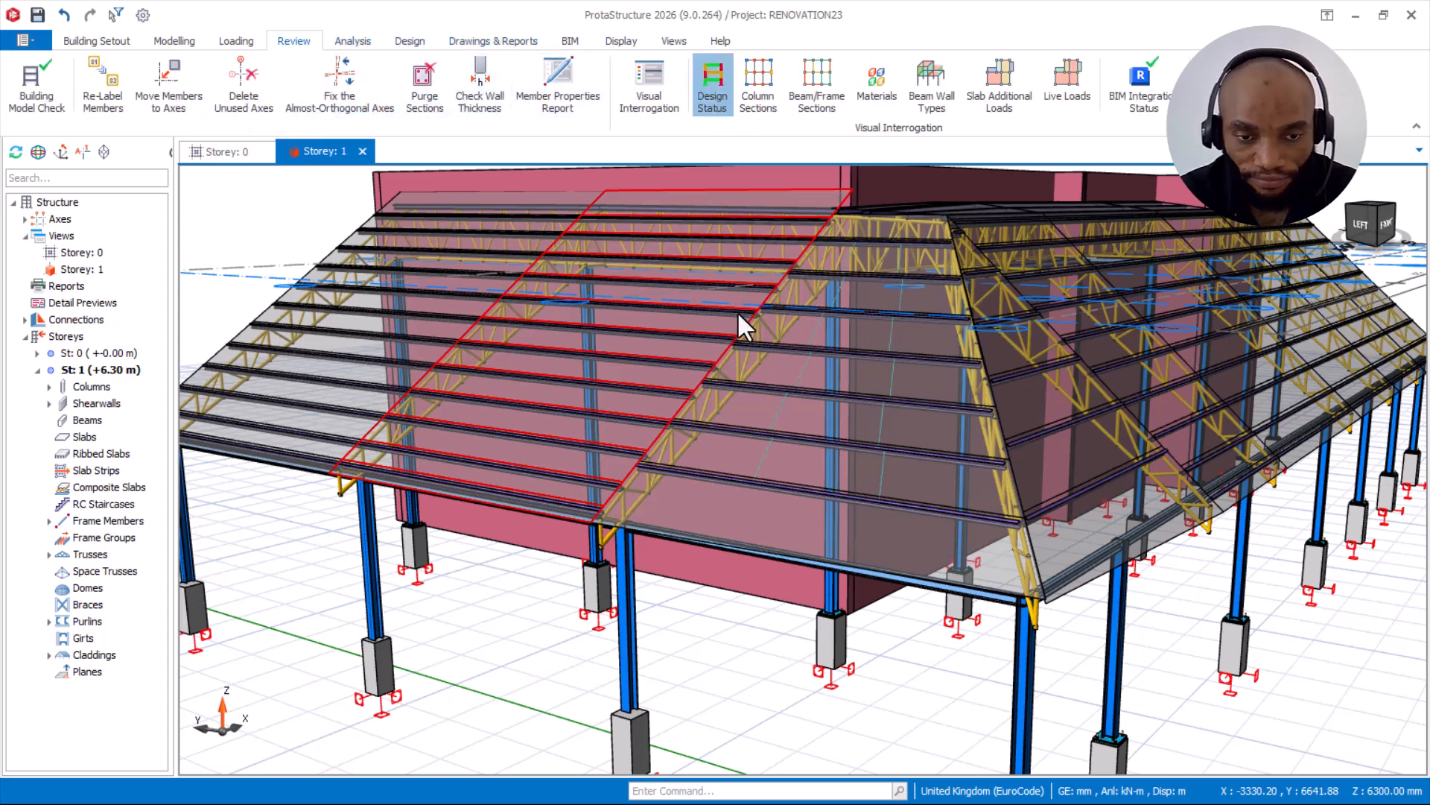
pyautogui.click(713, 97)
pyautogui.scroll(-2, 1127, 577)
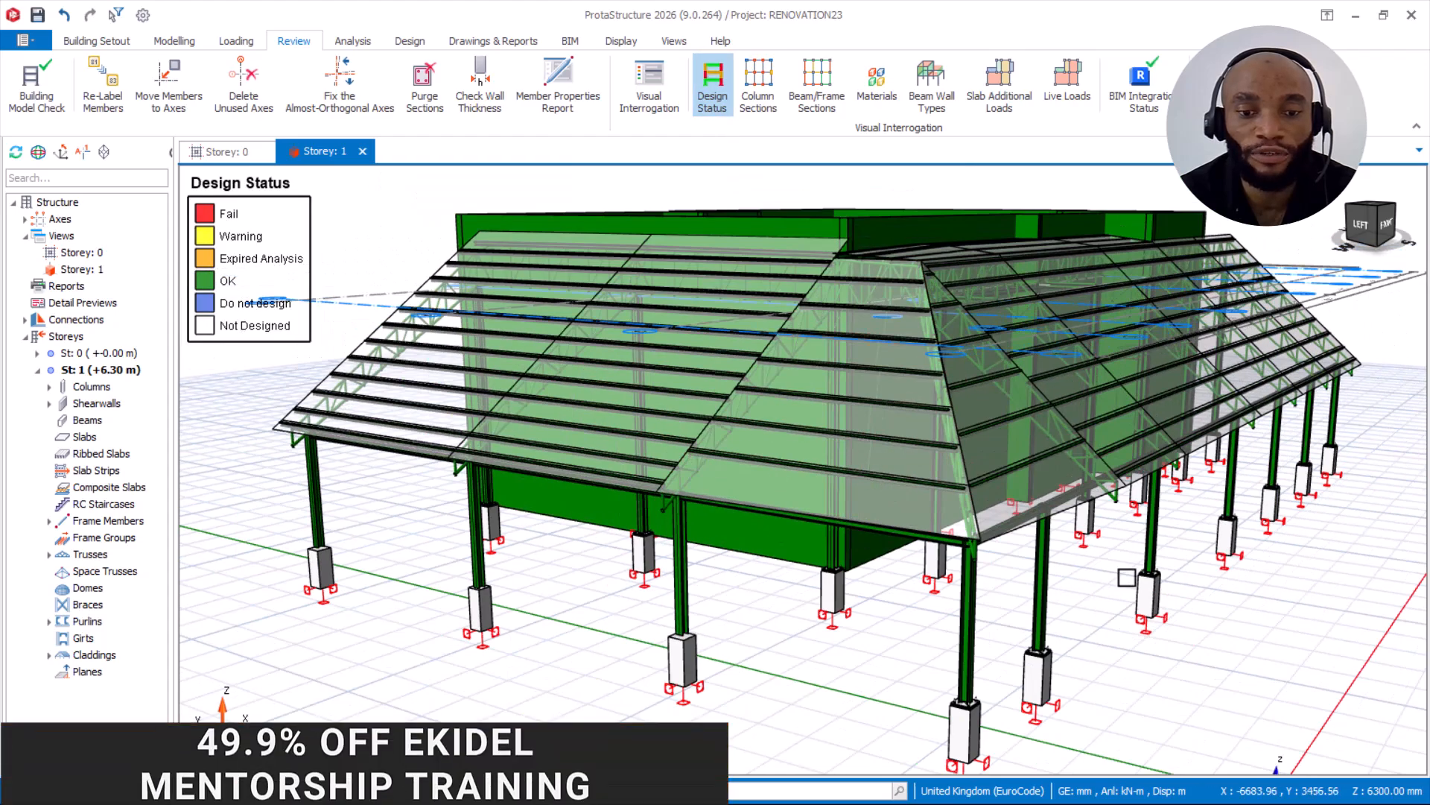
pyautogui.scroll(-2, 1127, 578)
pyautogui.moveTo(1143, 561); pyautogui.dragTo(1239, 501, button='middle')
pyautogui.scroll(3, 1045, 531)
pyautogui.scroll(3, 1102, 412)
pyautogui.moveTo(1110, 417); pyautogui.dragTo(834, 483, button='middle')
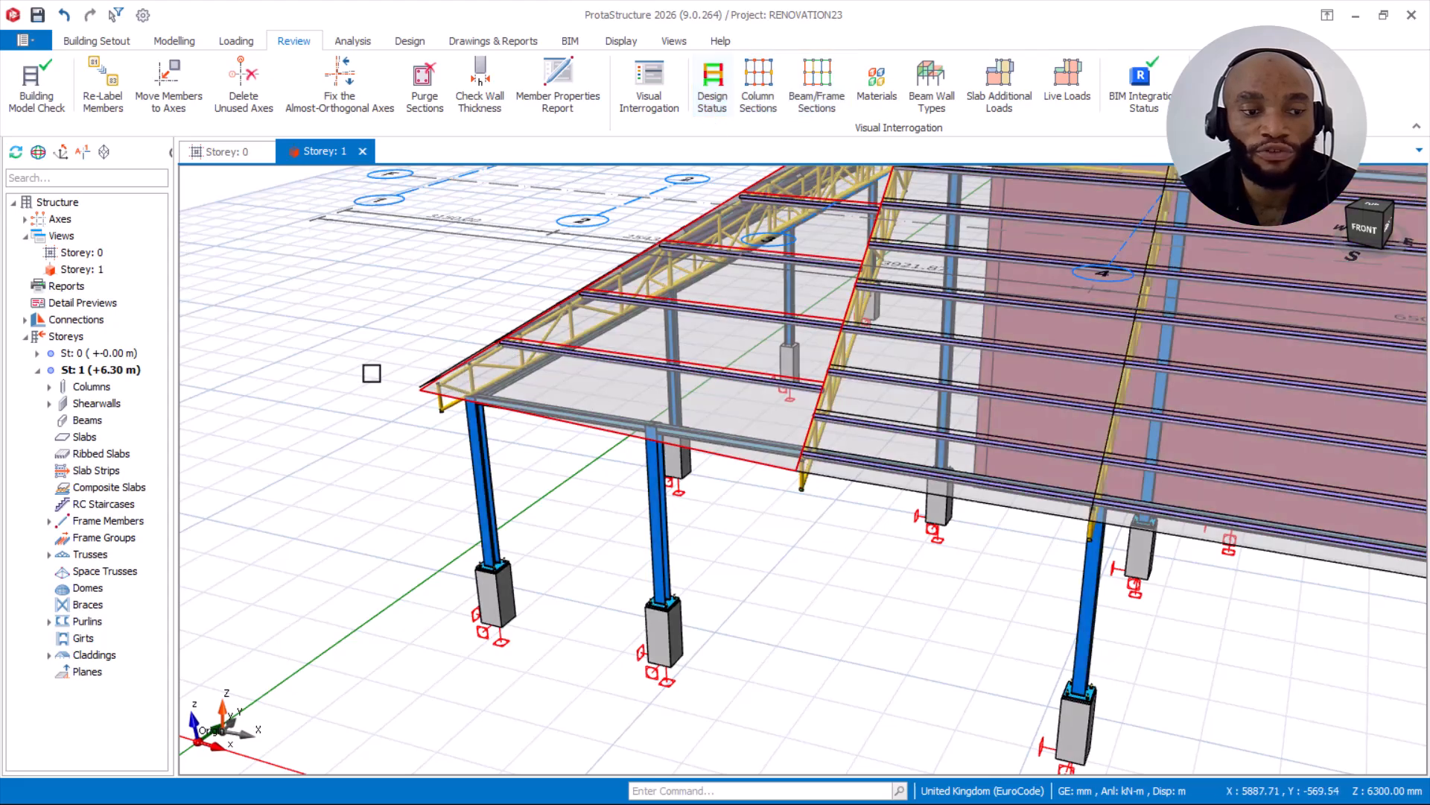
# Step: Compare the column bases at the front-left corner with those along the left side of the canopy
pyautogui.scroll(-4, 406, 383)
pyautogui.moveTo(406, 383); pyautogui.dragTo(649, 359, button='middle')
pyautogui.scroll(3, 562, 444)
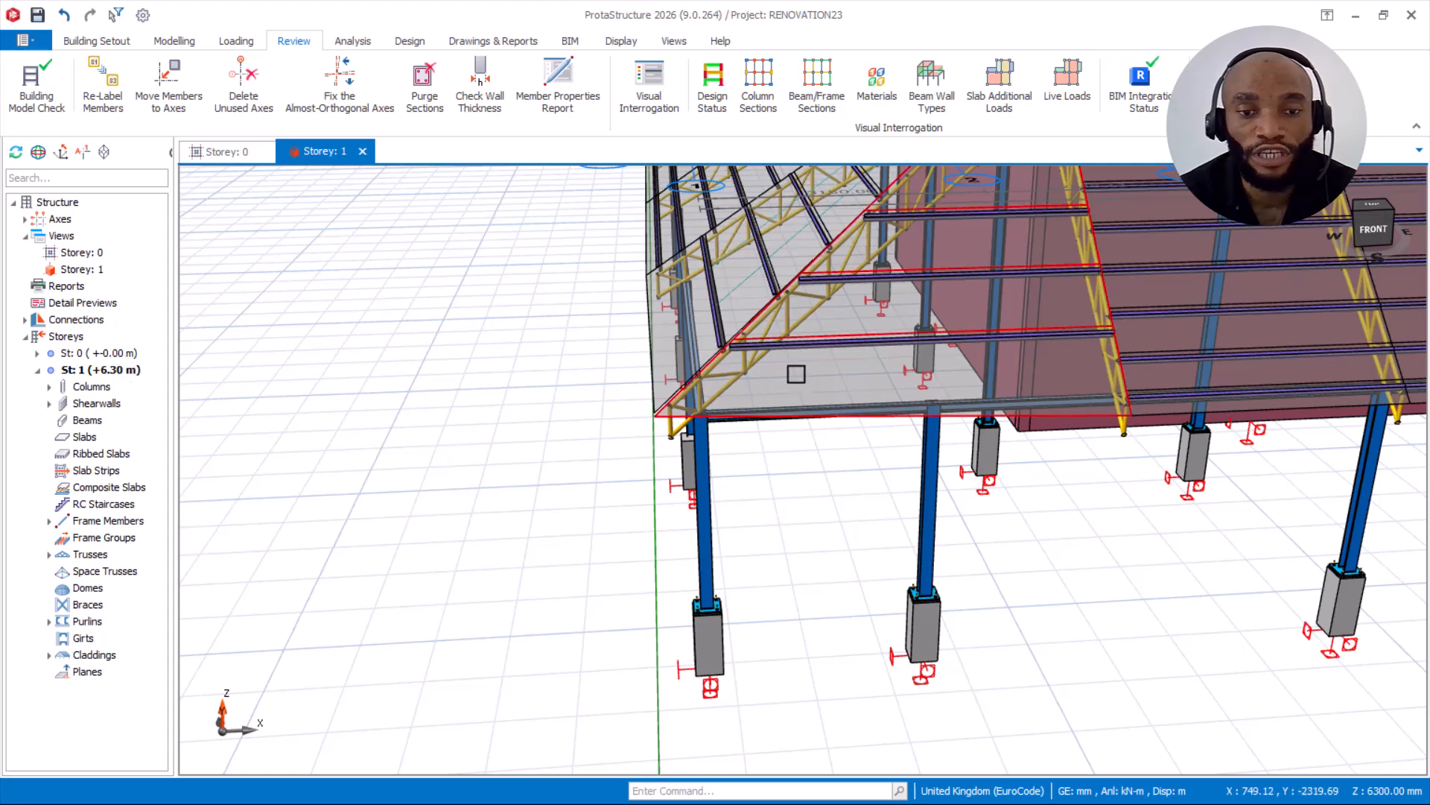
pyautogui.scroll(3, 664, 424)
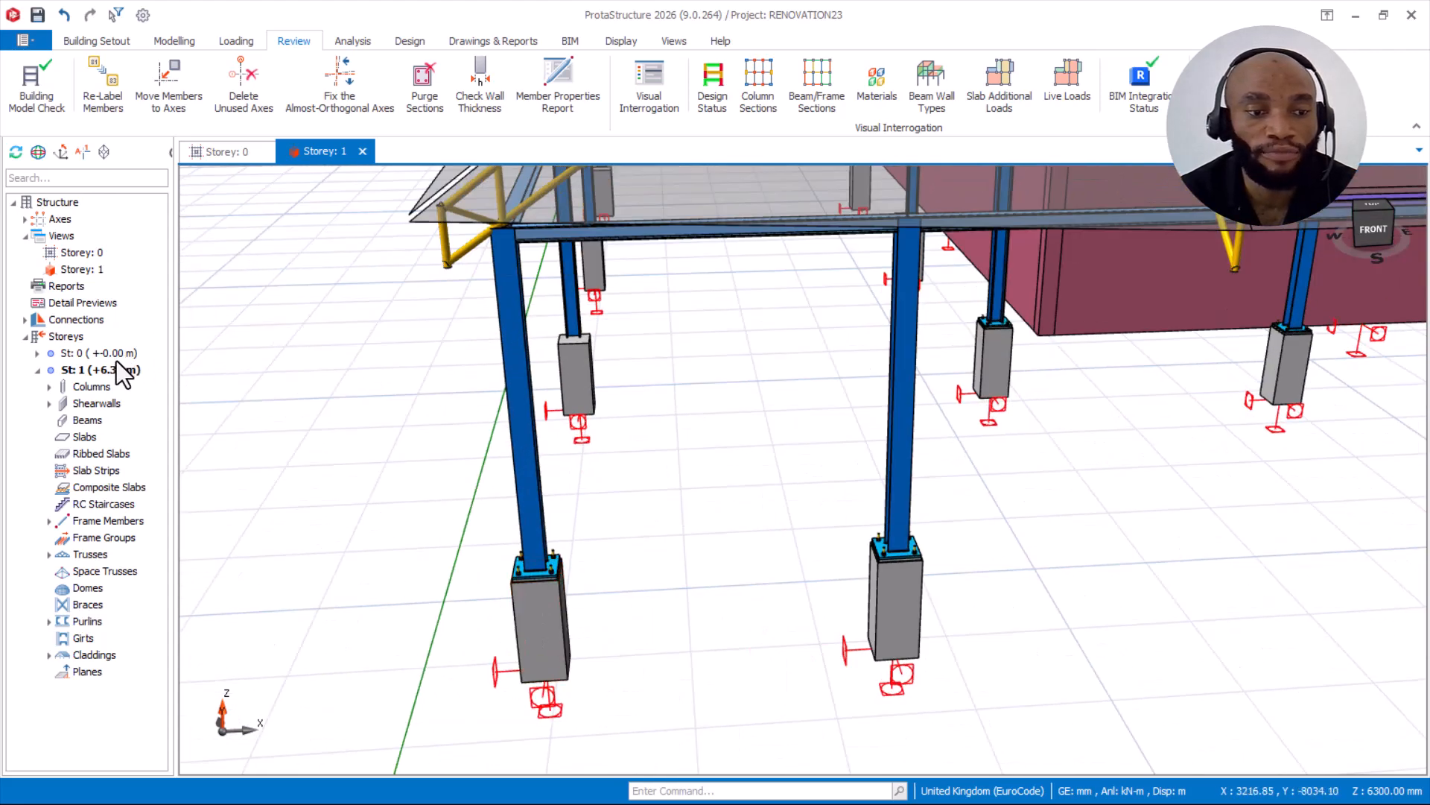
pyautogui.click(114, 354)
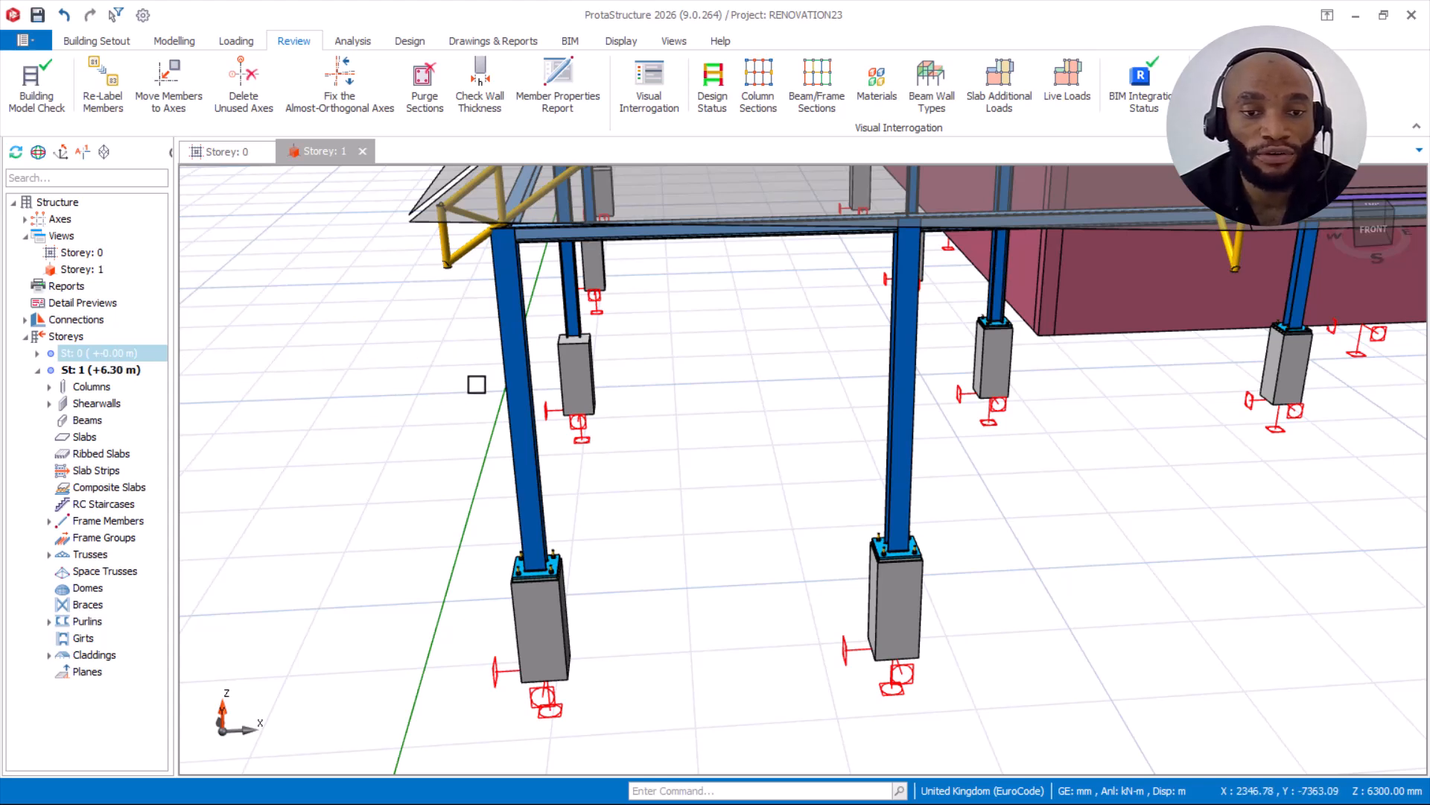
pyautogui.scroll(2, 546, 596)
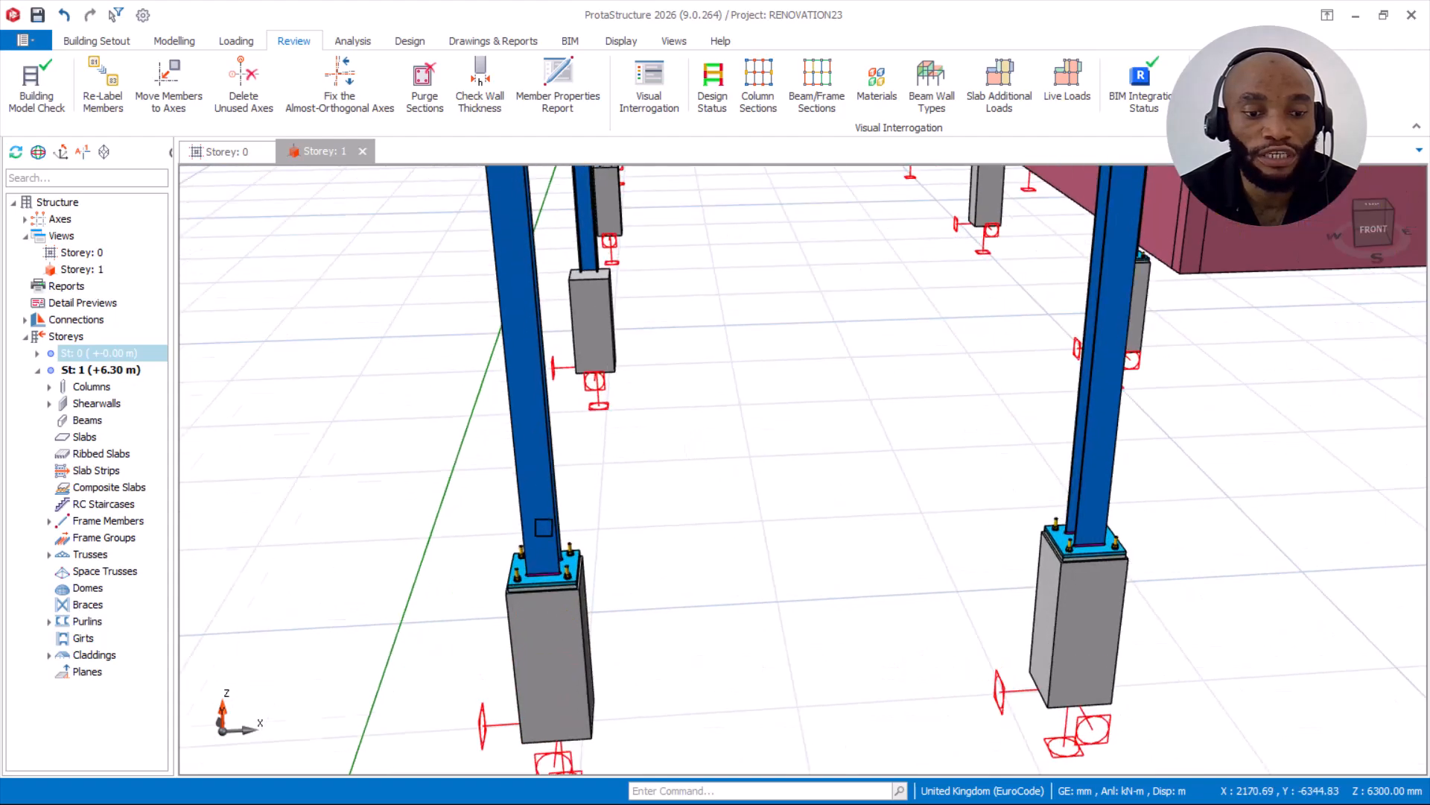
pyautogui.scroll(-5, 621, 485)
pyautogui.moveTo(620, 485)
pyautogui.mouseDown(button='middle')
pyautogui.moveTo(667, 468)
pyautogui.moveTo(629, 460)
pyautogui.mouseUp(button='middle')
pyautogui.scroll(4, 660, 511)
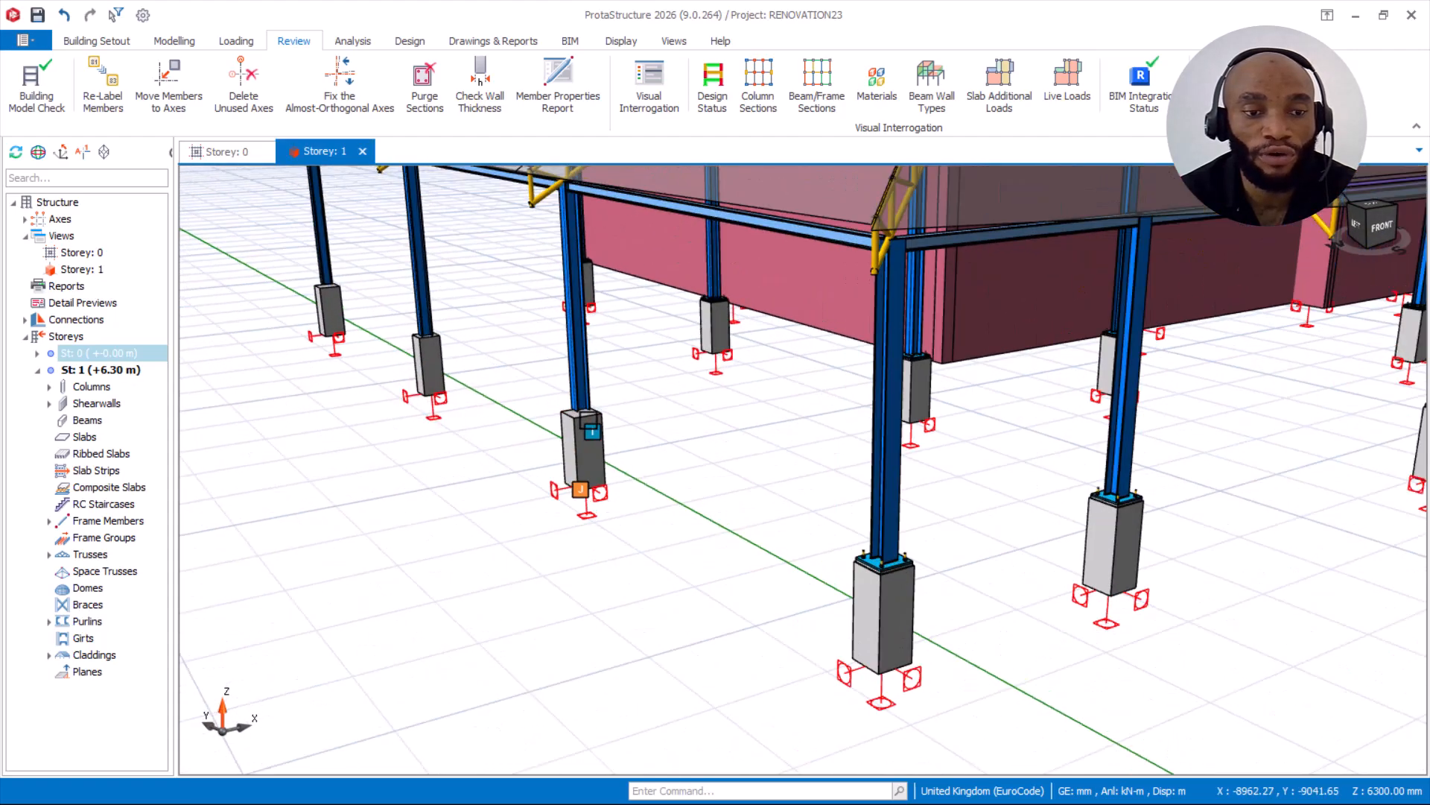
# Step: Make St: 0 the active storey and bring up its modelling tools, with the outer pedestal on axis C in close view
pyautogui.doubleClick(101, 355)
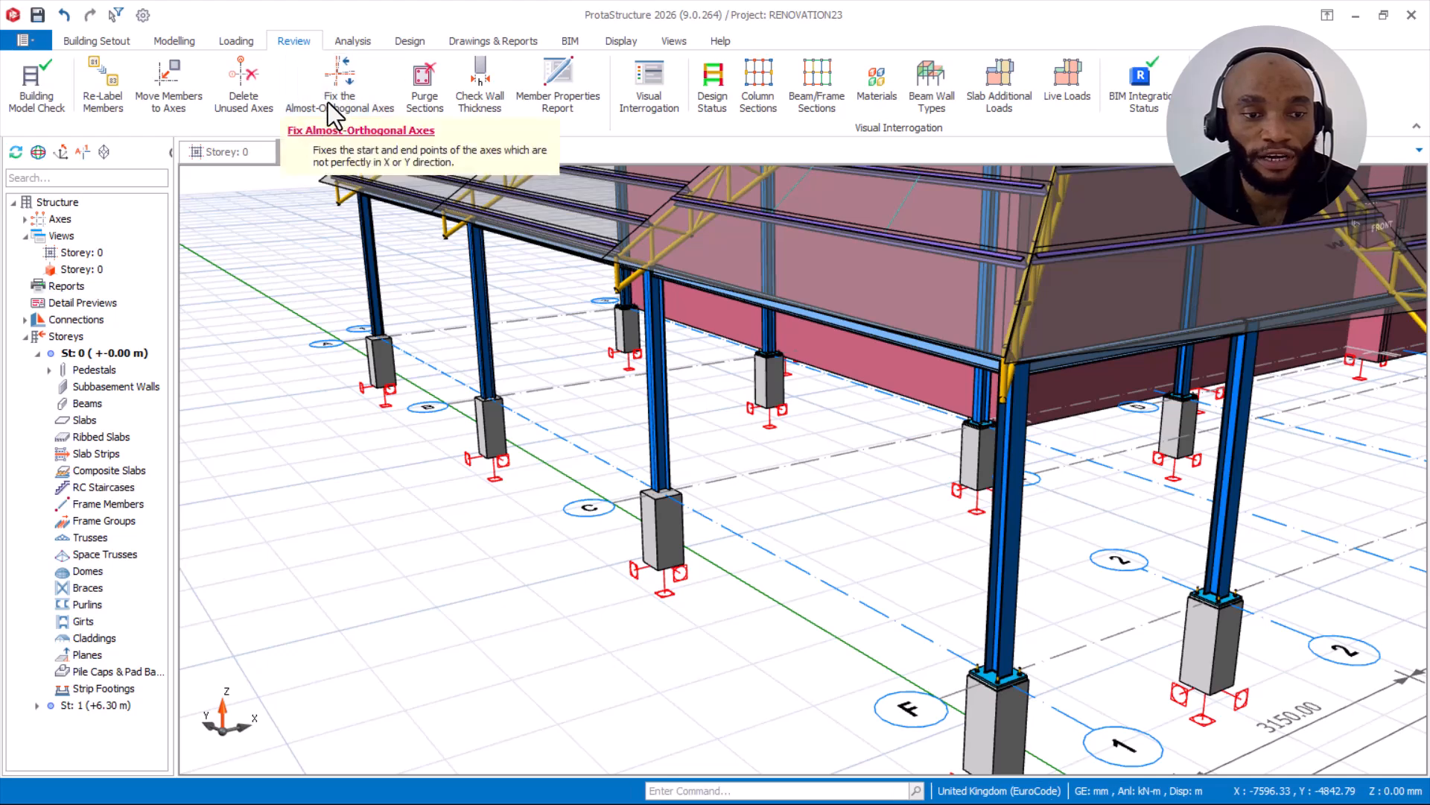
pyautogui.click(165, 42)
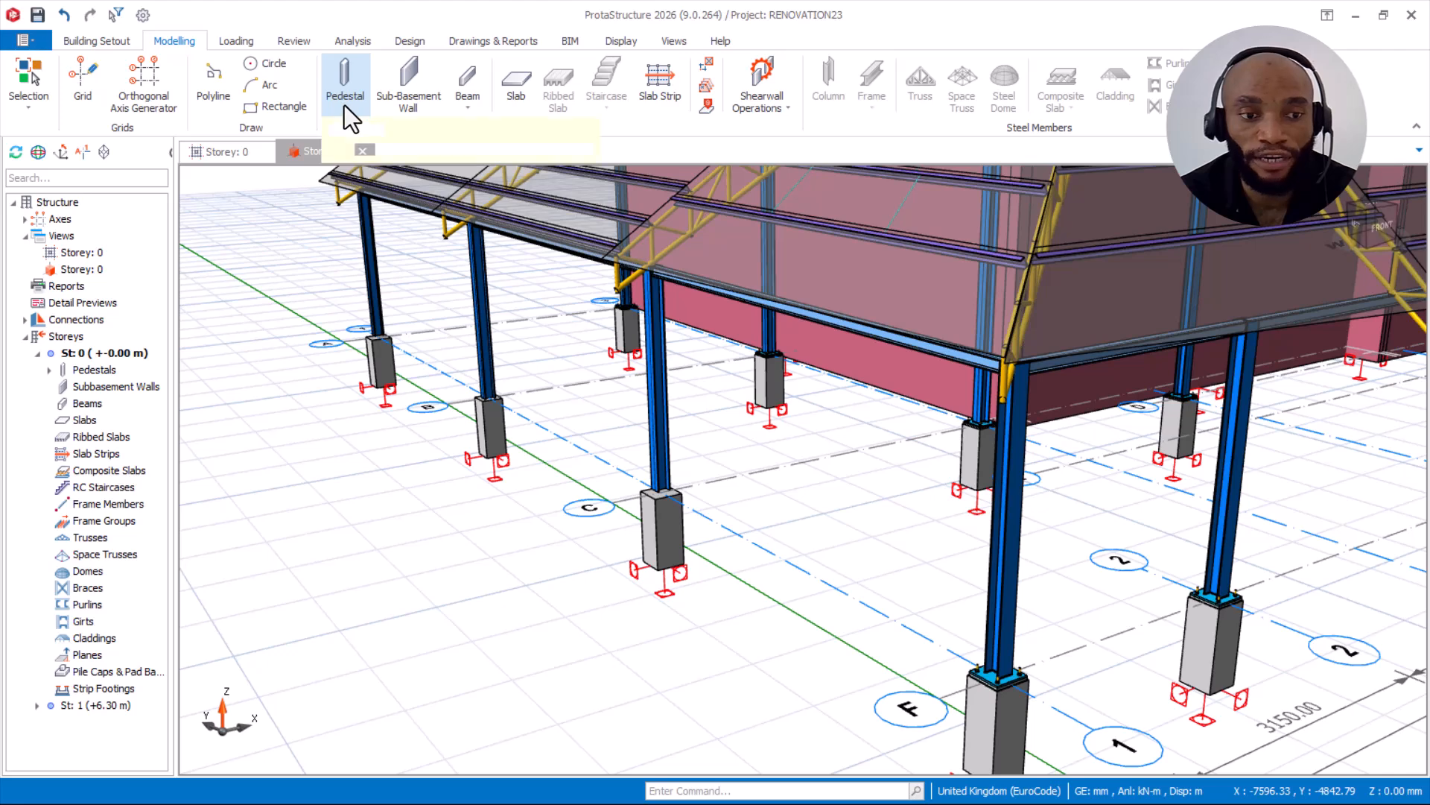
pyautogui.scroll(5, 674, 488)
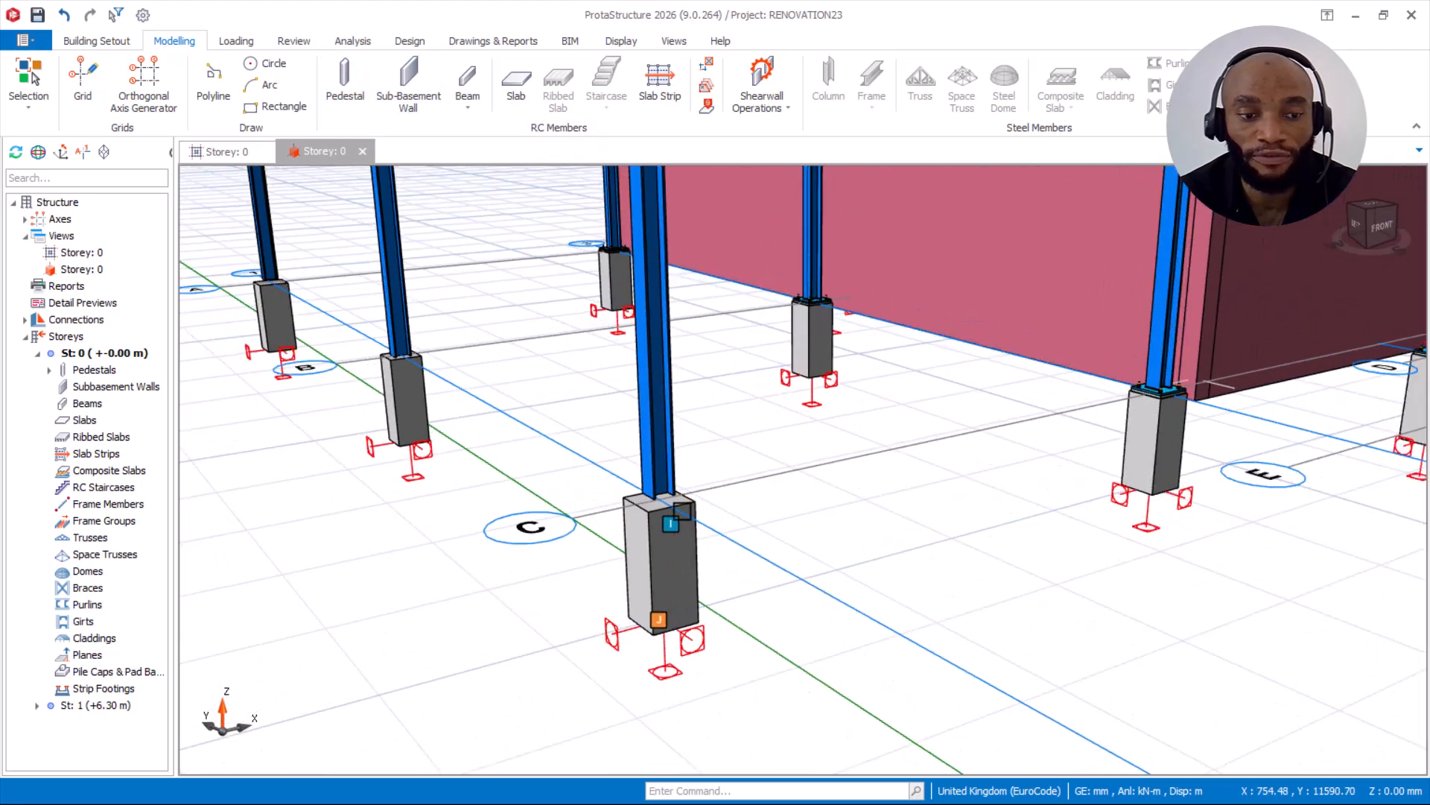
# Step: Make St: 1 the active storey of the canopy model
pyautogui.scroll(-2, 591, 485)
pyautogui.scroll(-4, 715, 491)
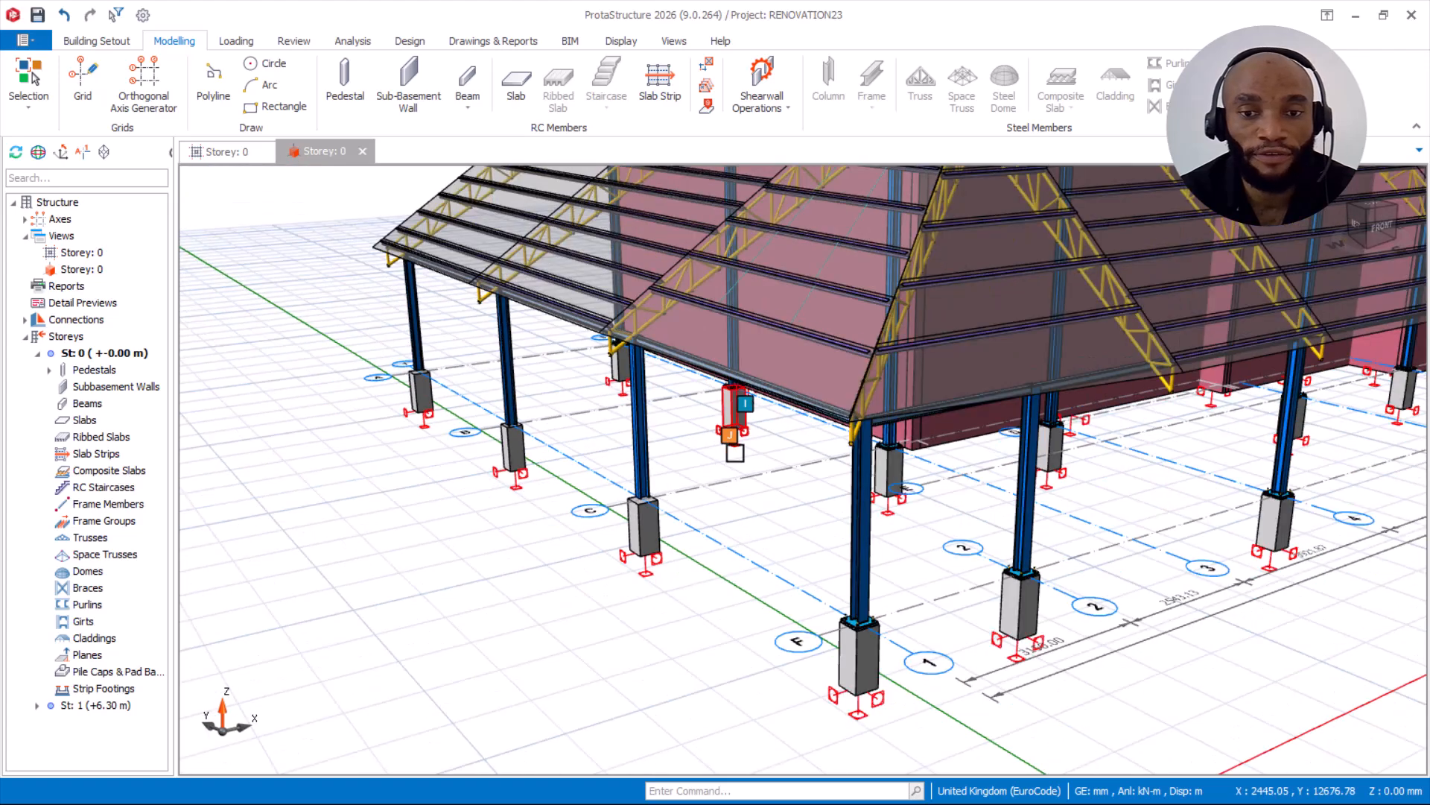
pyautogui.moveTo(748, 436); pyautogui.dragTo(692, 500, button='middle')
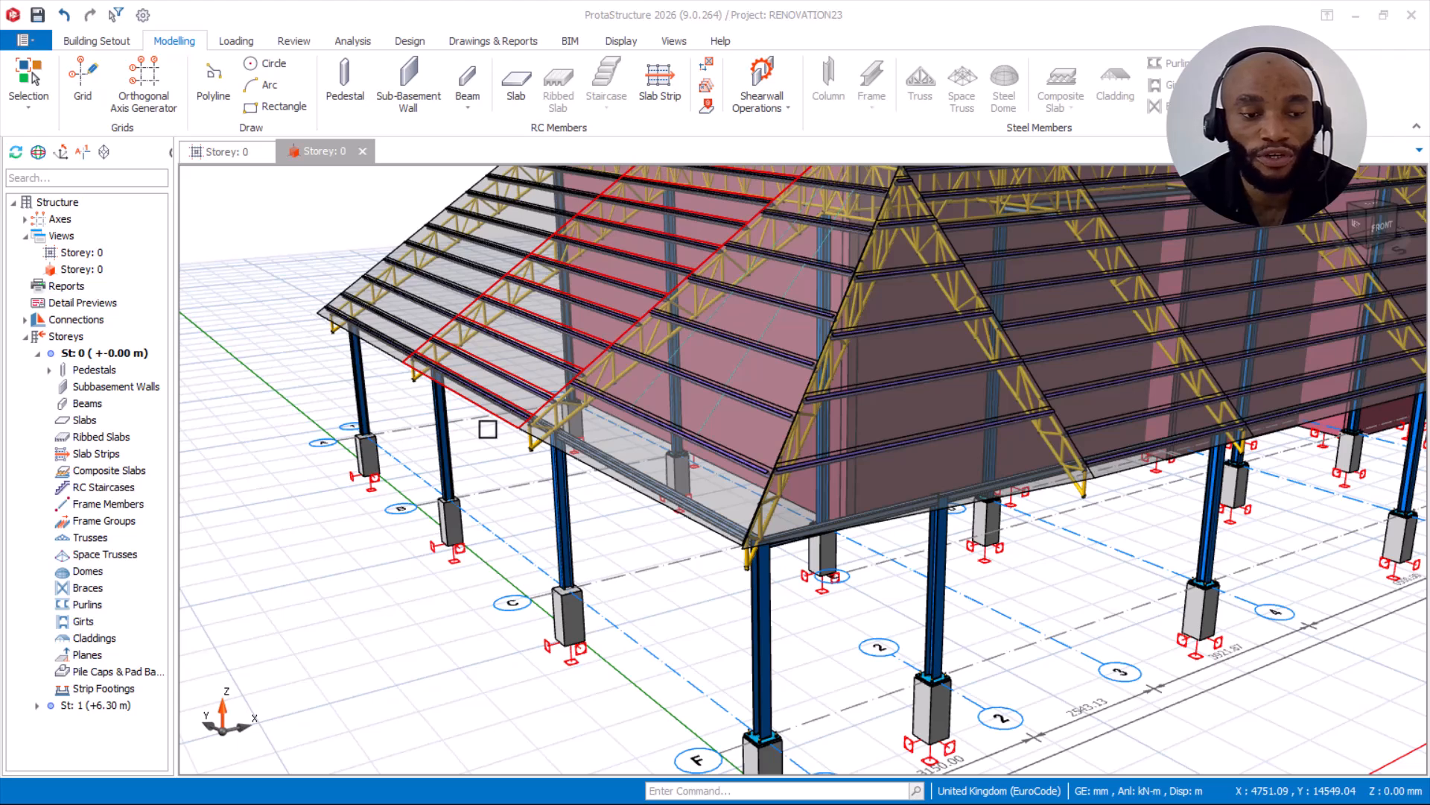
pyautogui.doubleClick(112, 705)
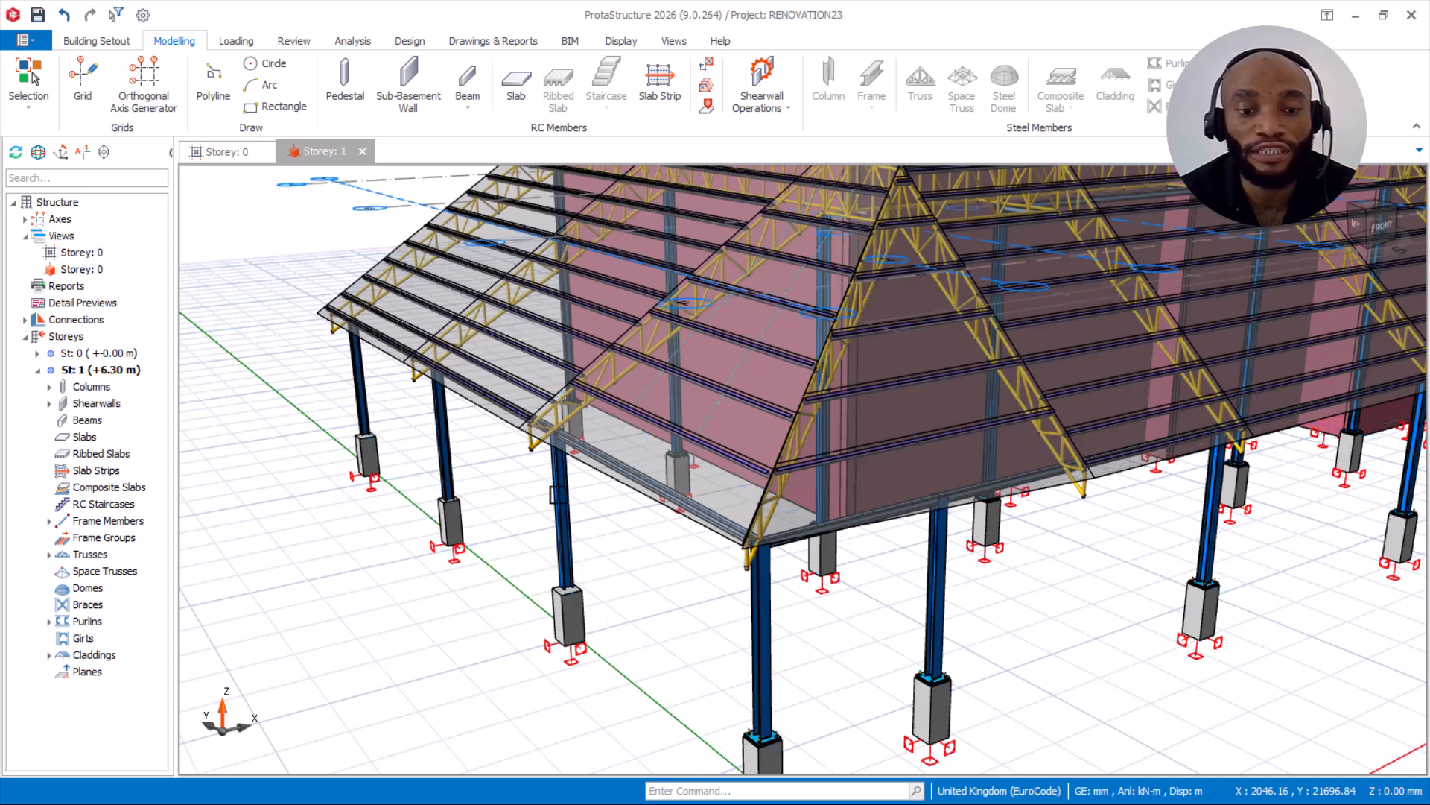
# Step: Open the Steel Base Plate Design for outer steel column 1C5, which has no base plate on its pedestal
pyautogui.moveTo(528, 533); pyautogui.dragTo(646, 517, button='middle')
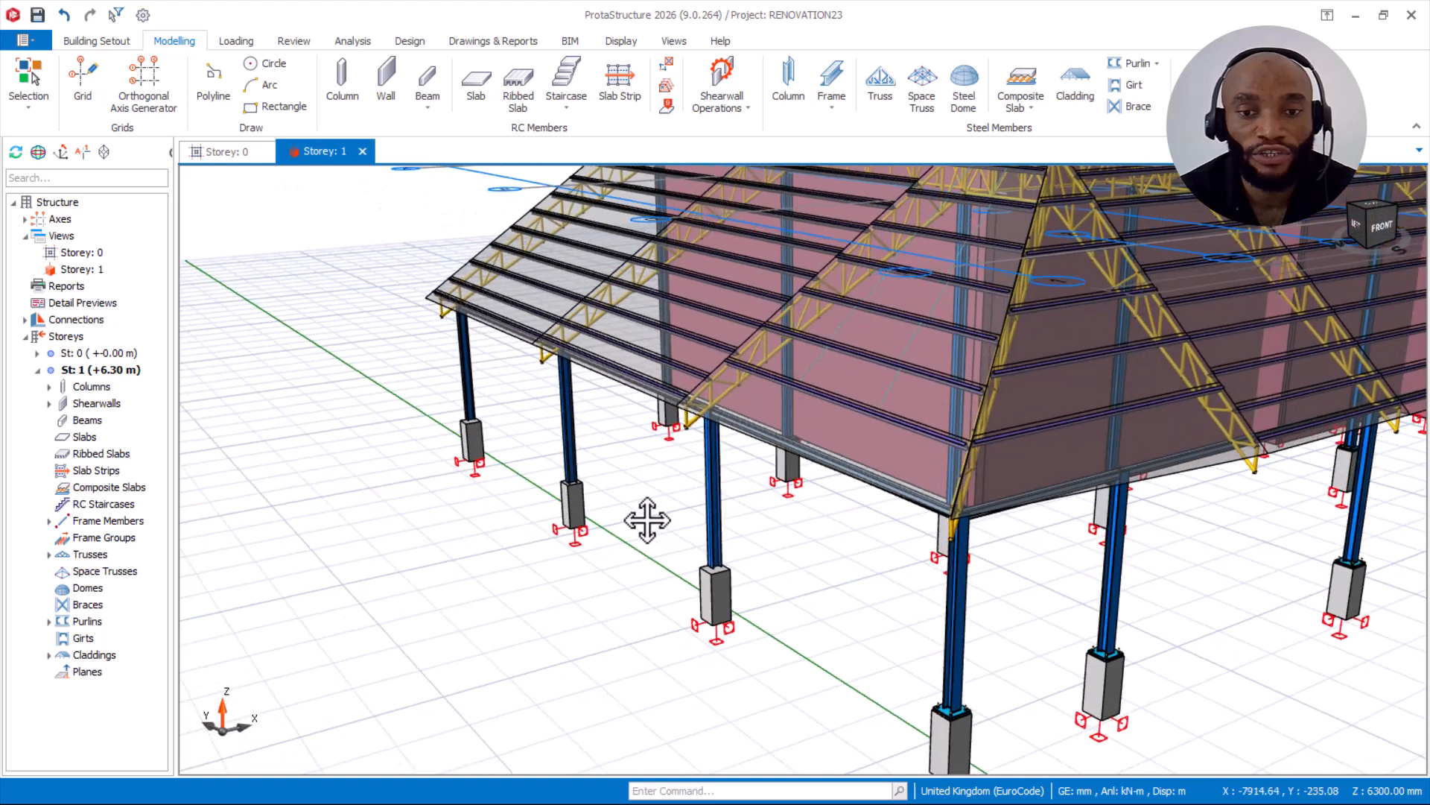
pyautogui.scroll(2, 662, 504)
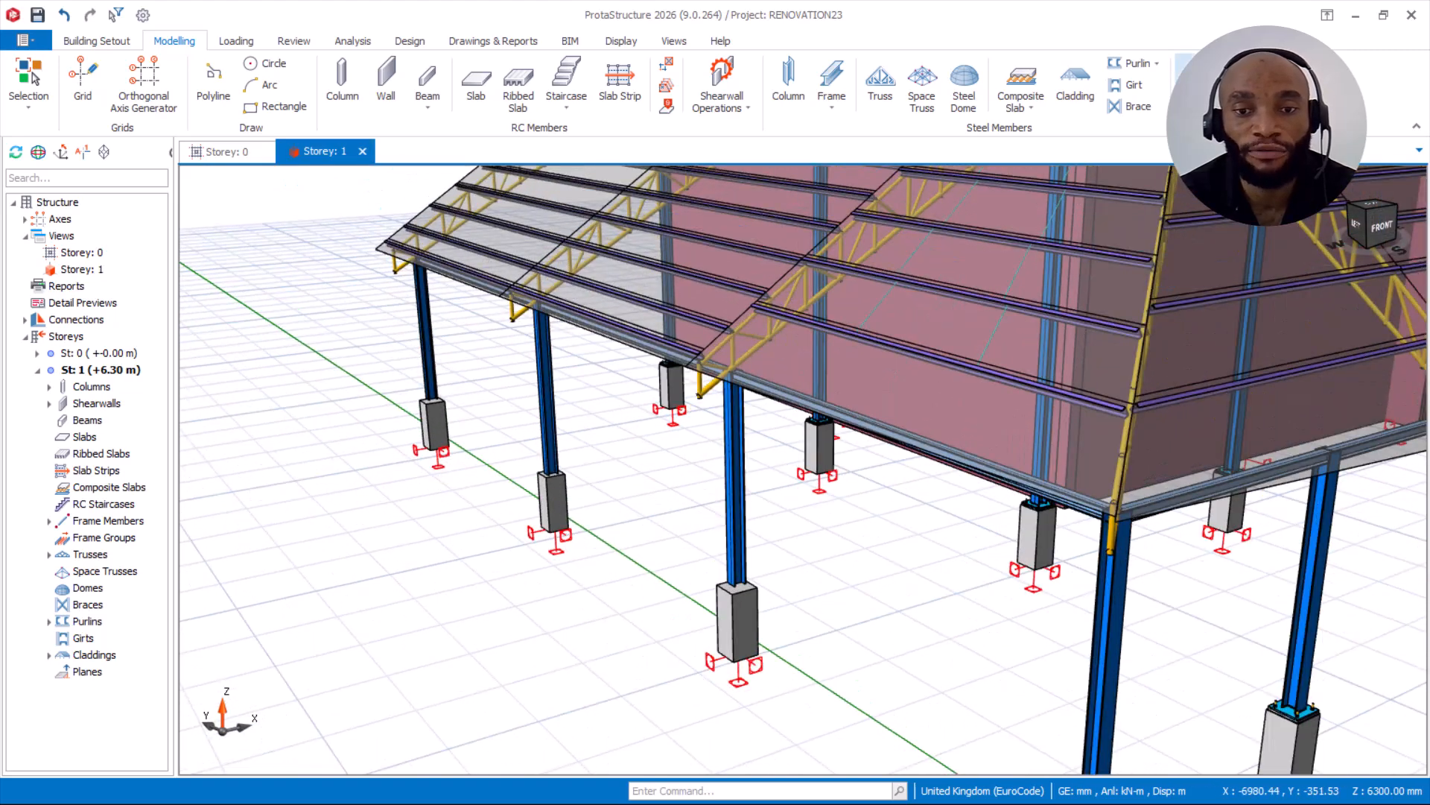
pyautogui.scroll(2, 619, 521)
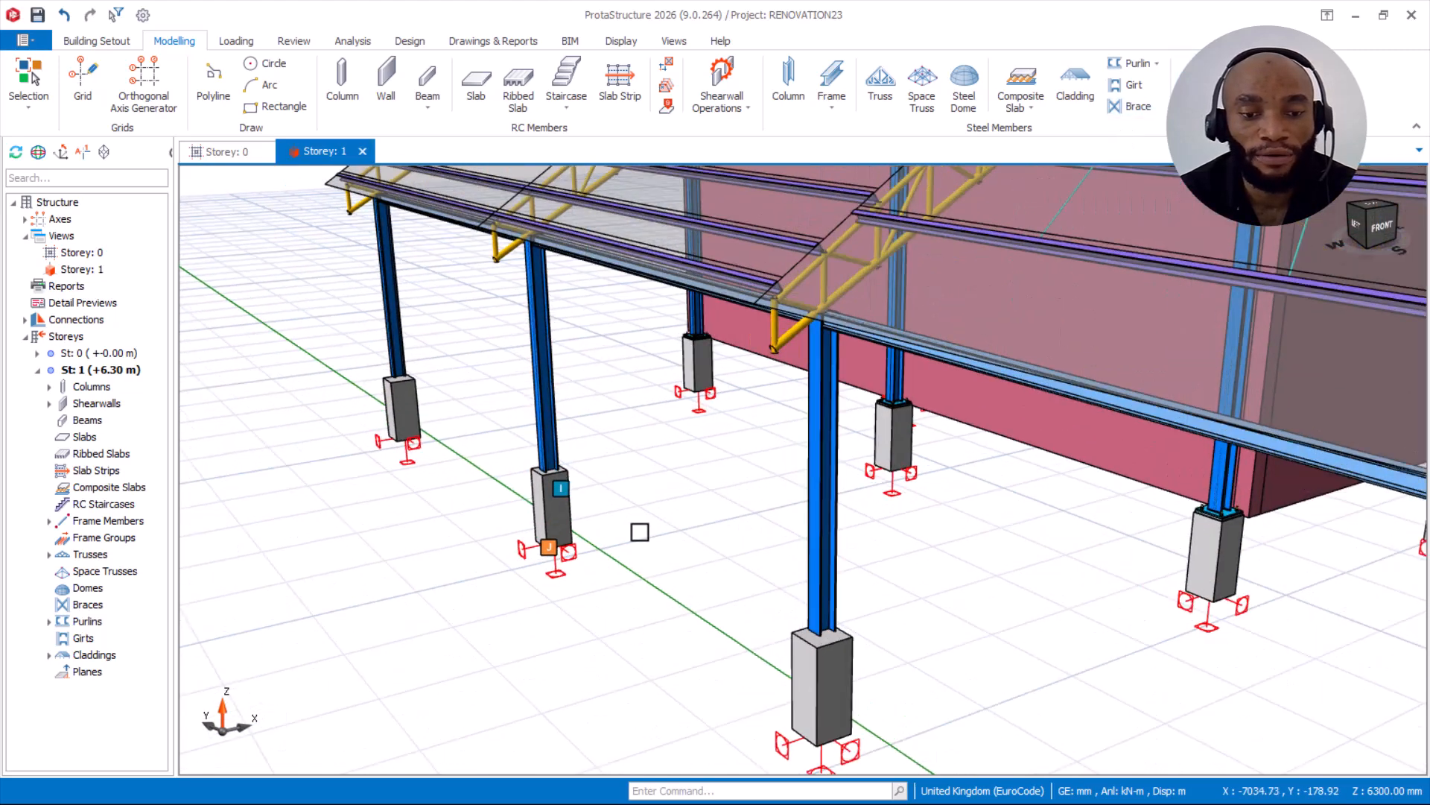
pyautogui.scroll(2, 847, 641)
pyautogui.moveTo(847, 641); pyautogui.dragTo(818, 566, button='middle')
pyautogui.scroll(1, 771, 514)
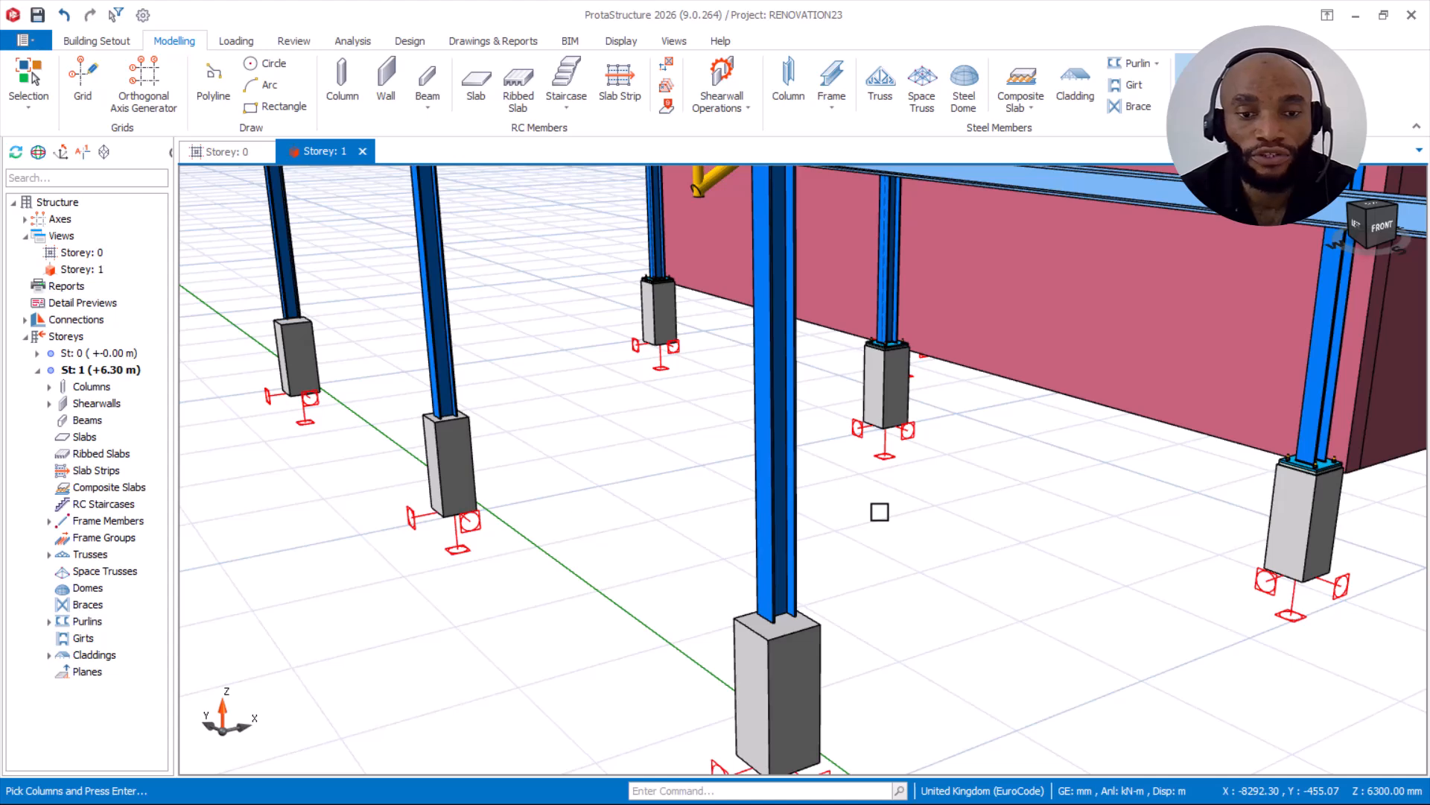
pyautogui.press('Return')
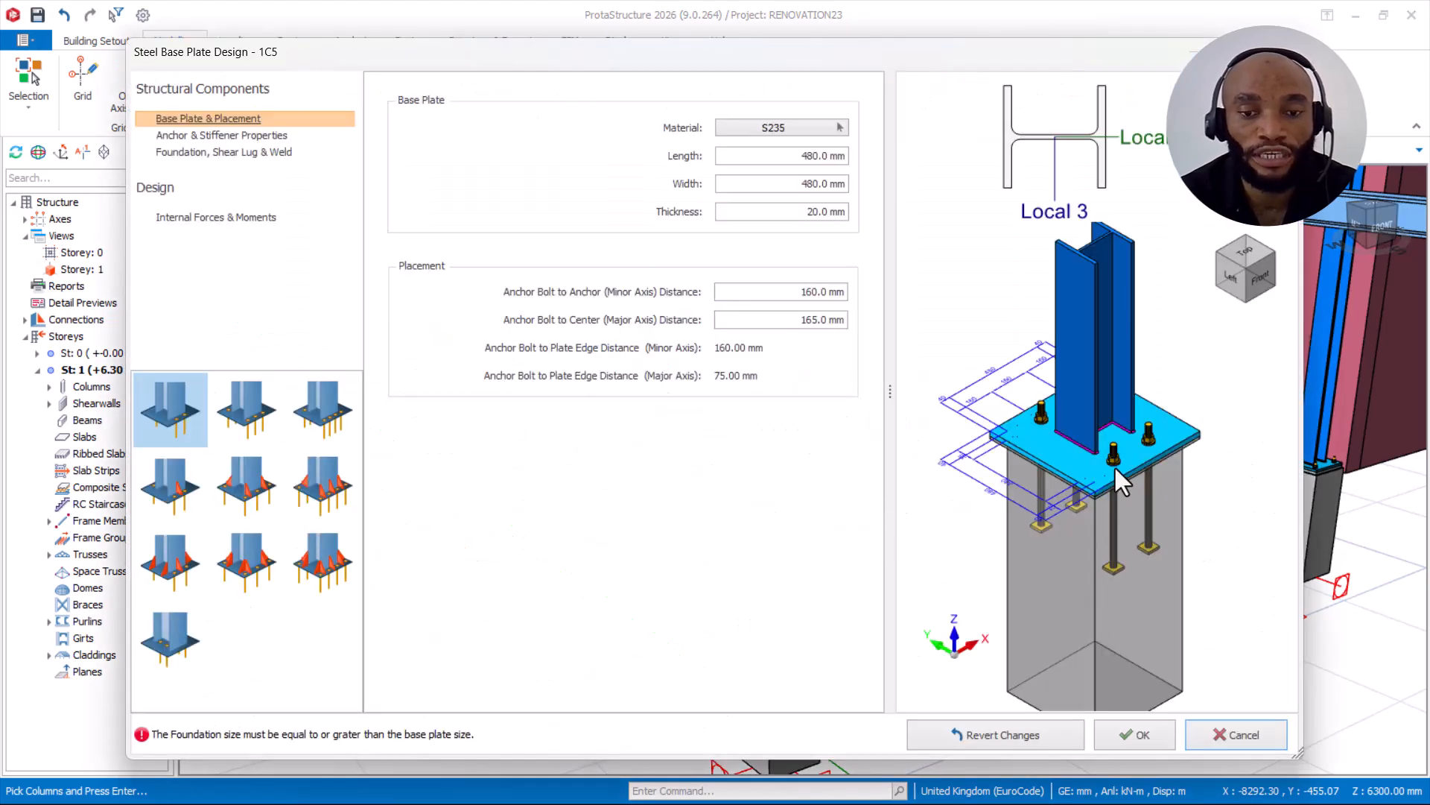
# Step: Examine the default base plate, its anchor bolts and the concrete pedestal in the 3D preview, comparing the plate's size with the pedestal's
pyautogui.scroll(5, 1114, 466)
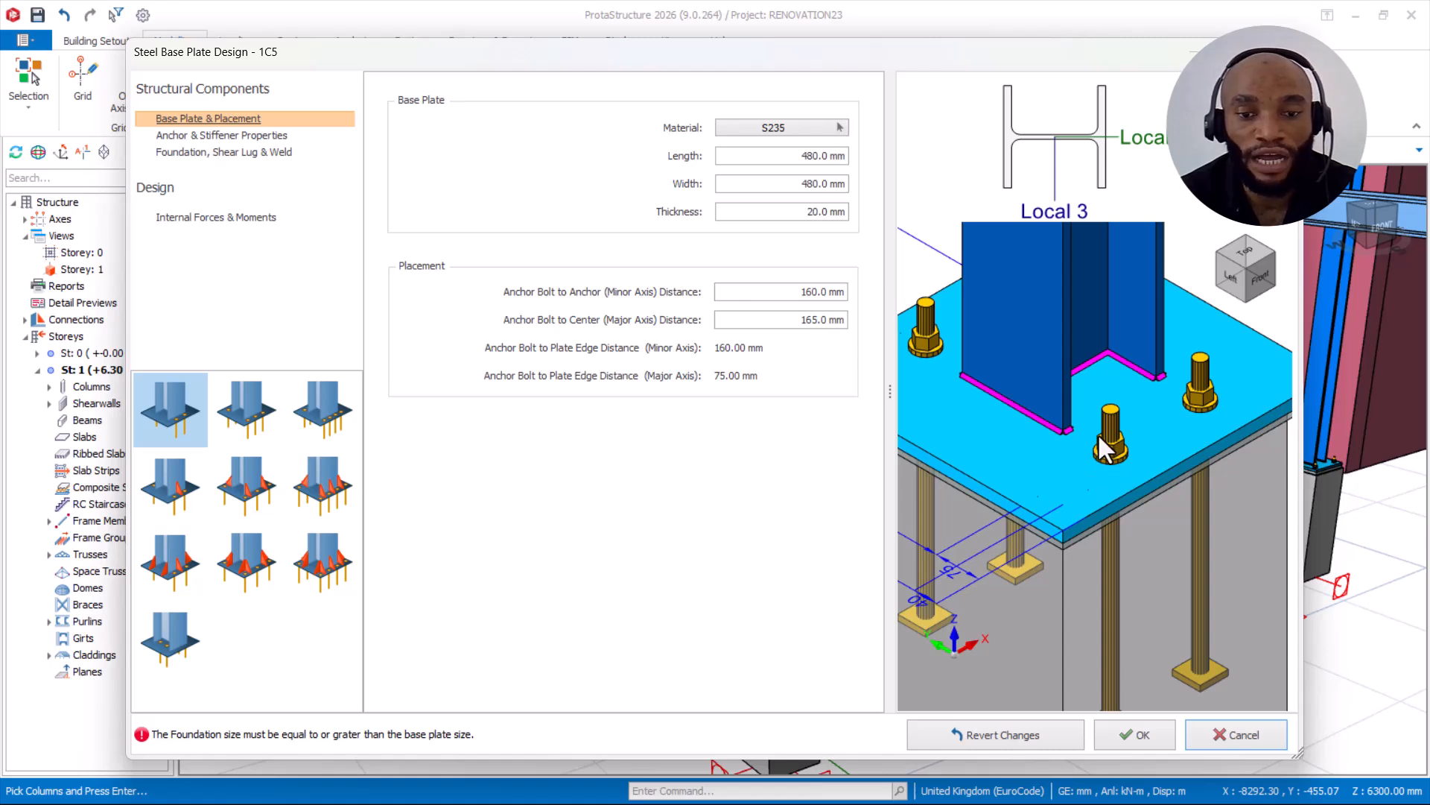
pyautogui.scroll(-5, 1118, 425)
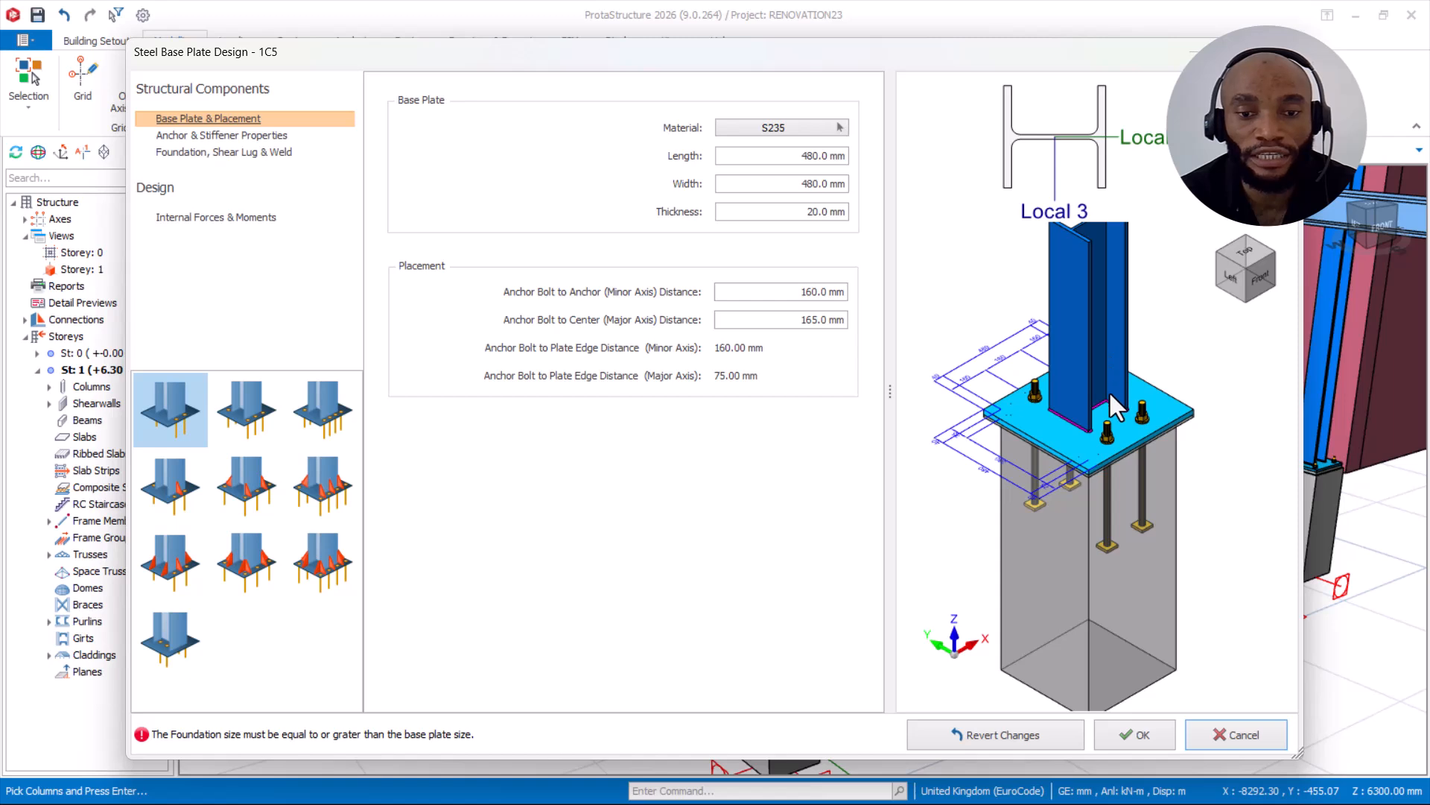
pyautogui.scroll(2, 1114, 406)
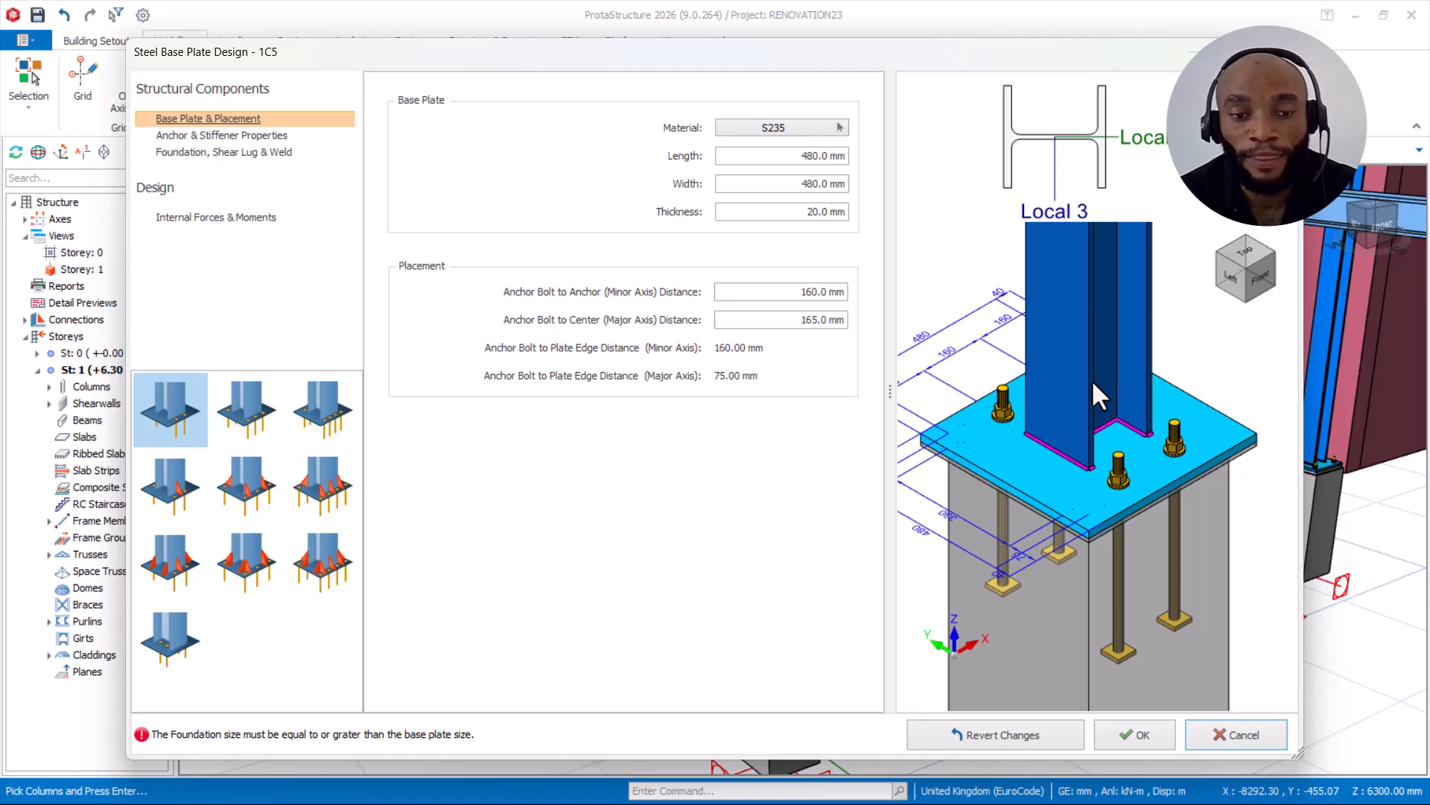
pyautogui.scroll(-4, 1116, 520)
pyautogui.scroll(4, 1096, 622)
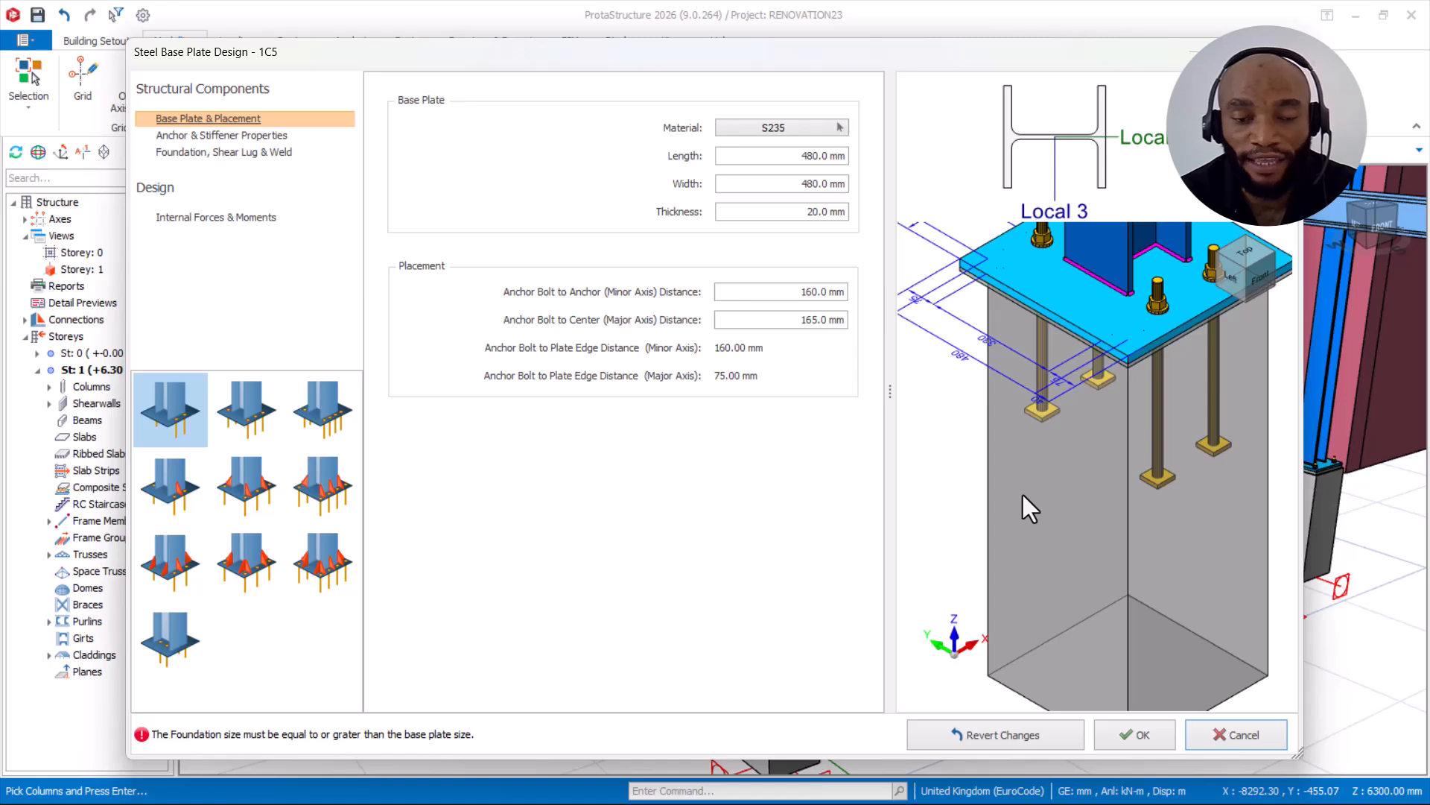
pyautogui.scroll(-3, 1070, 468)
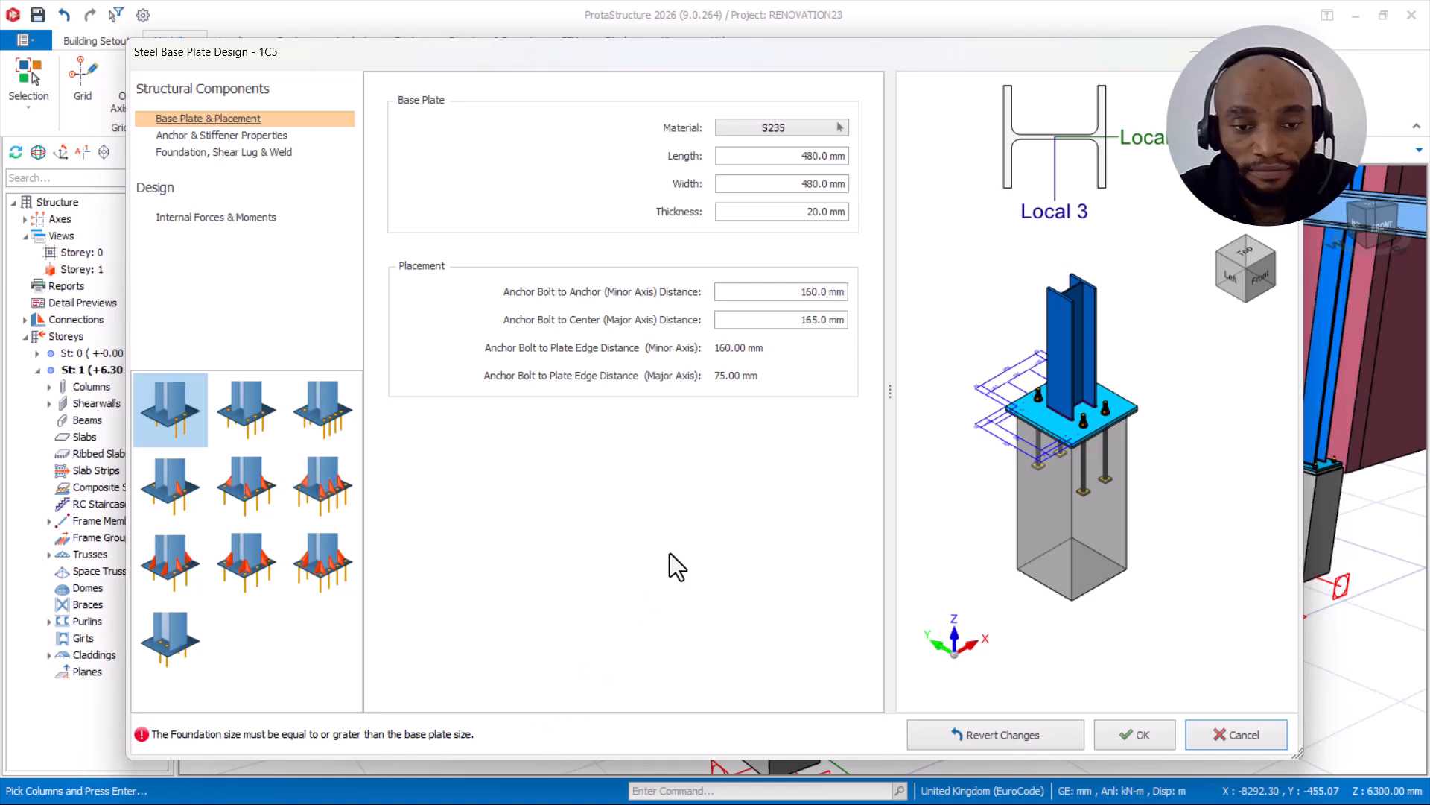
pyautogui.scroll(5, 1080, 519)
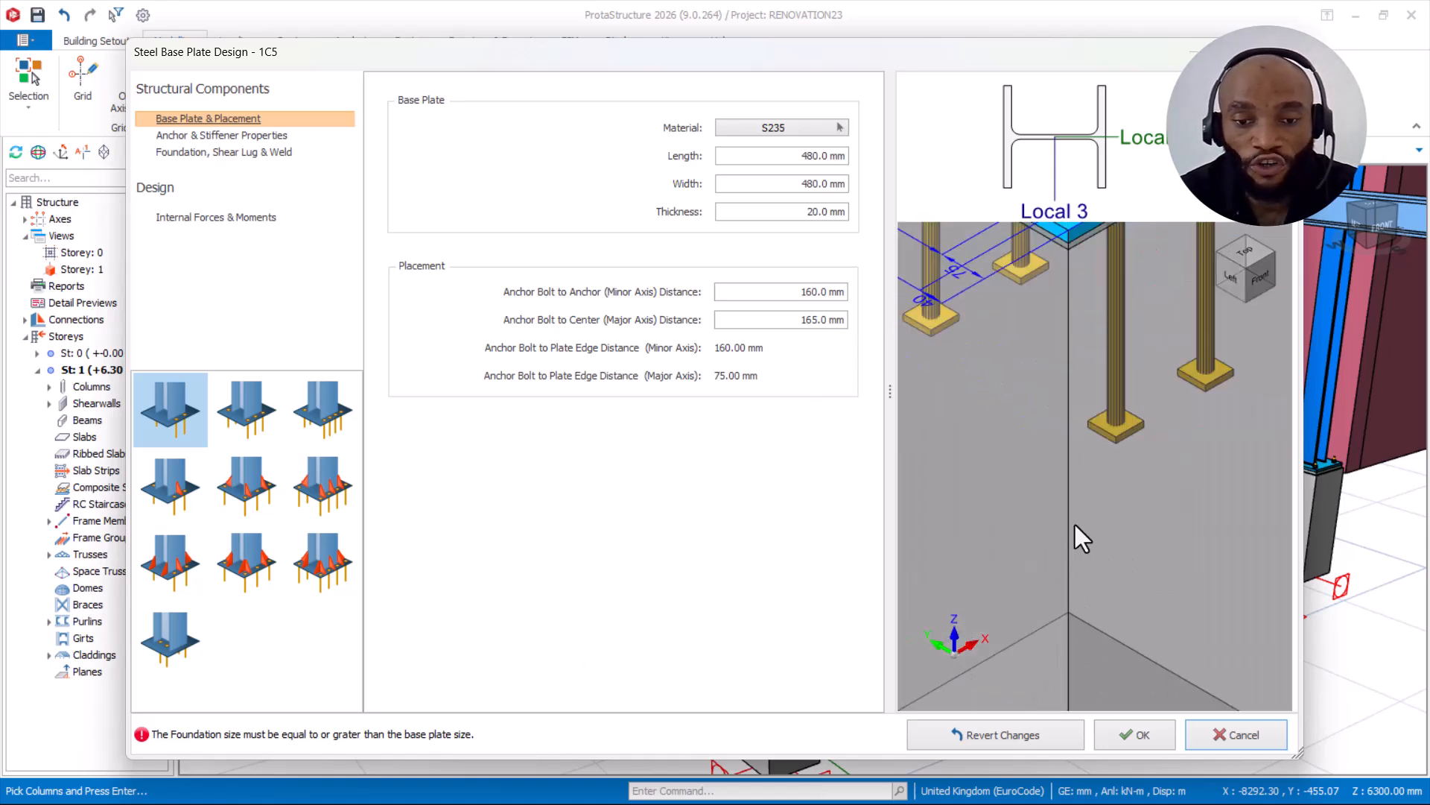
pyautogui.scroll(-5, 1111, 496)
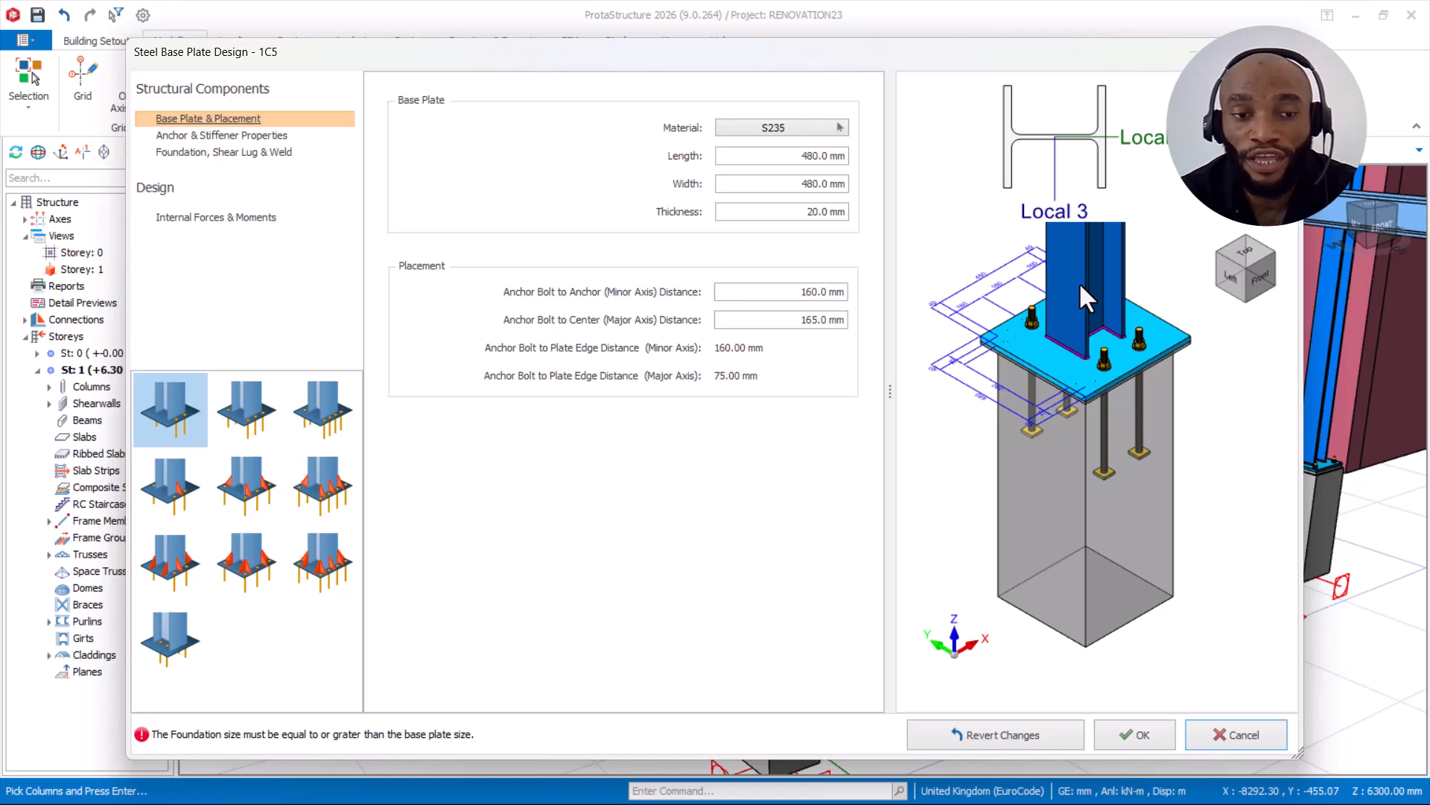
pyautogui.moveTo(1073, 301); pyautogui.dragTo(1072, 376, button='middle')
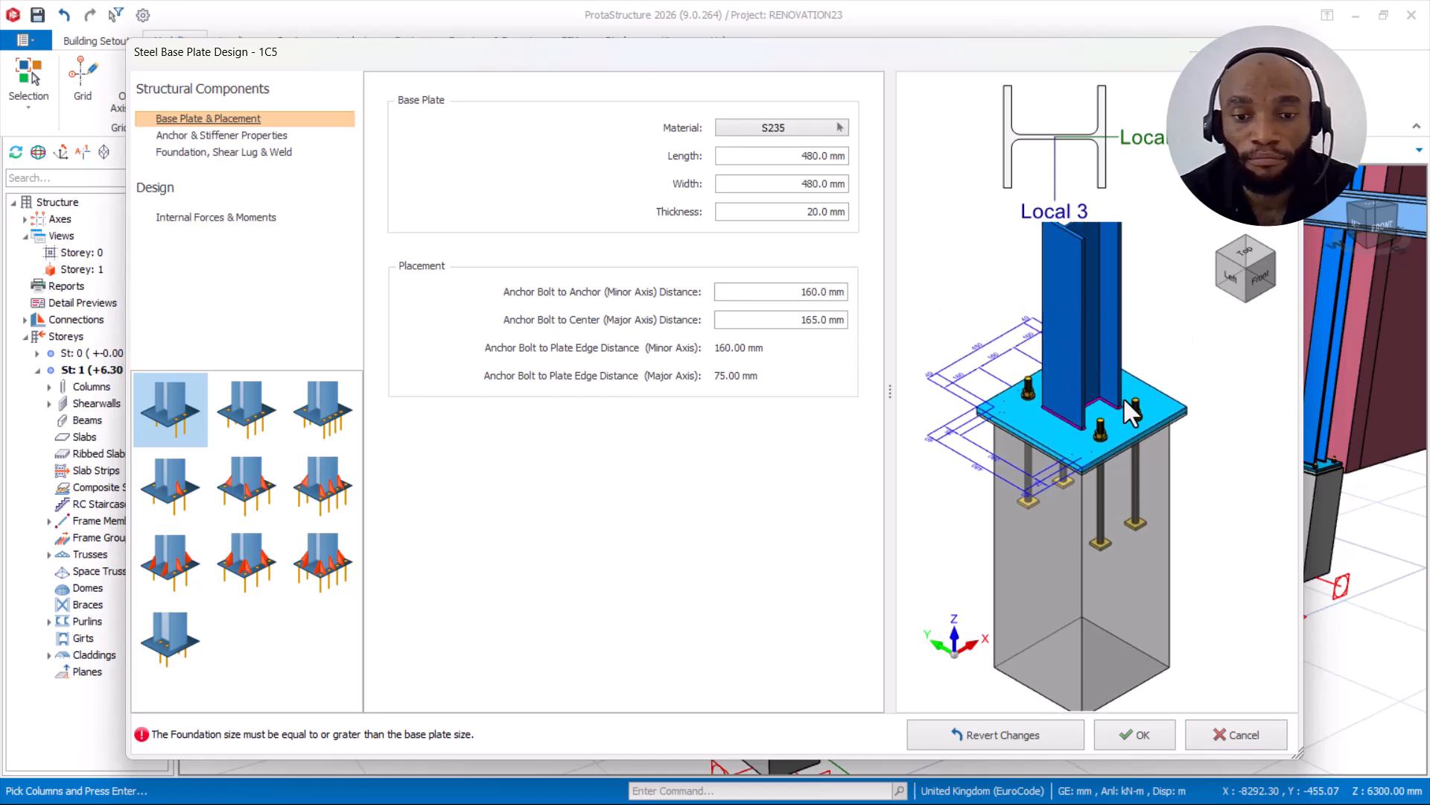
pyautogui.scroll(3, 1123, 400)
pyautogui.scroll(-2, 1196, 550)
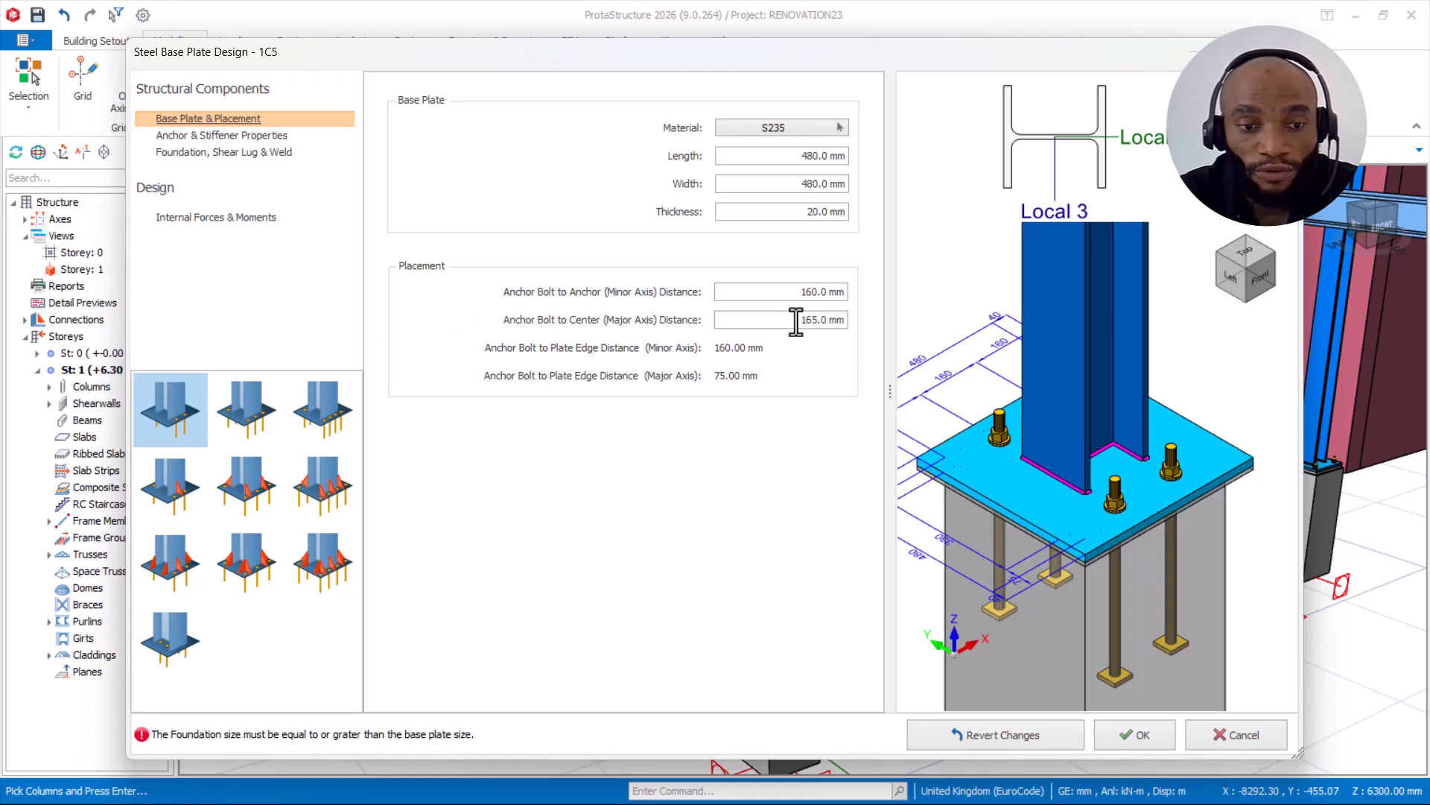
# Step: Set both the length and the width of column 1C5's base plate to 375 mm
pyautogui.moveTo(794, 156); pyautogui.dragTo(856, 155)
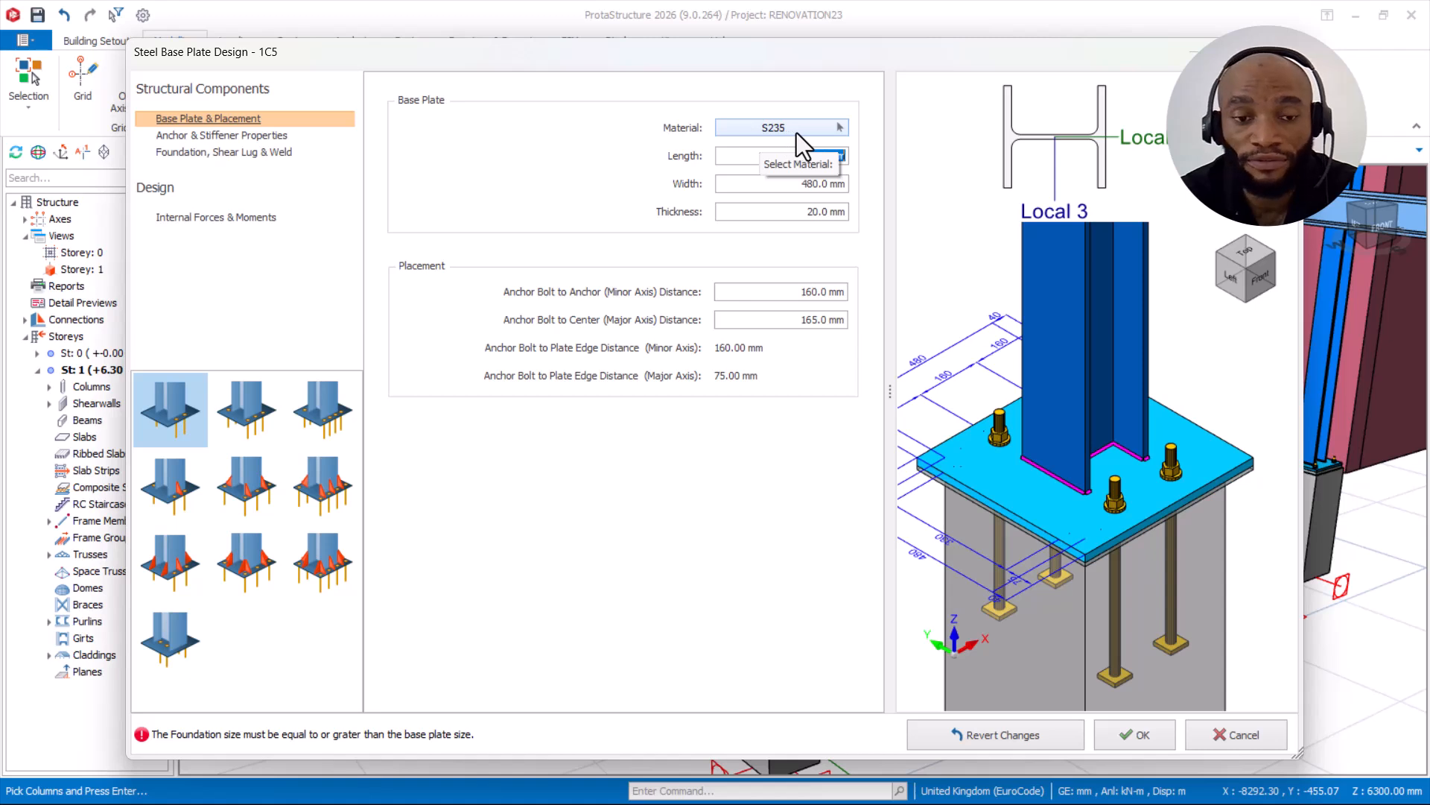
pyautogui.moveTo(775, 155); pyautogui.dragTo(853, 156)
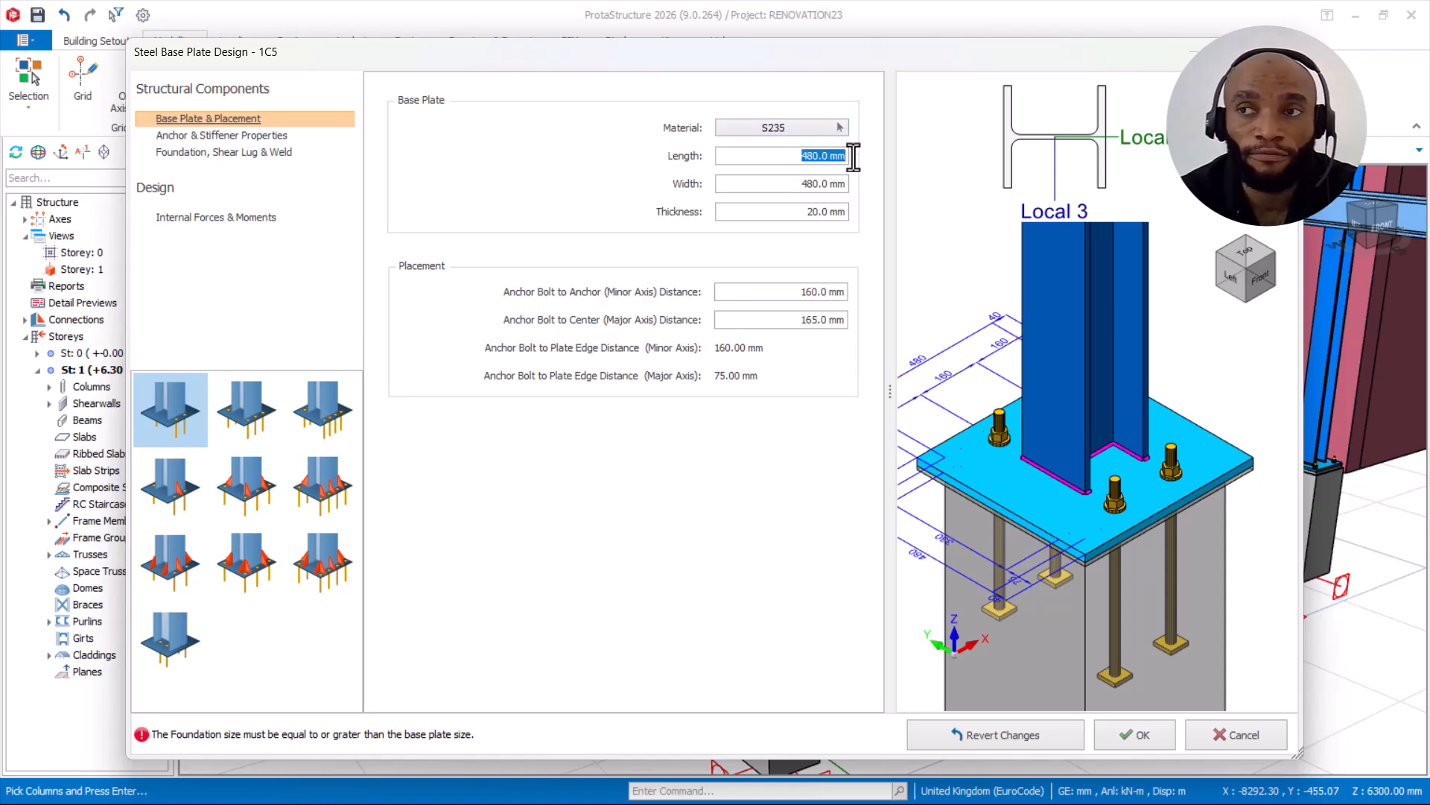
pyautogui.scroll(2, 1085, 572)
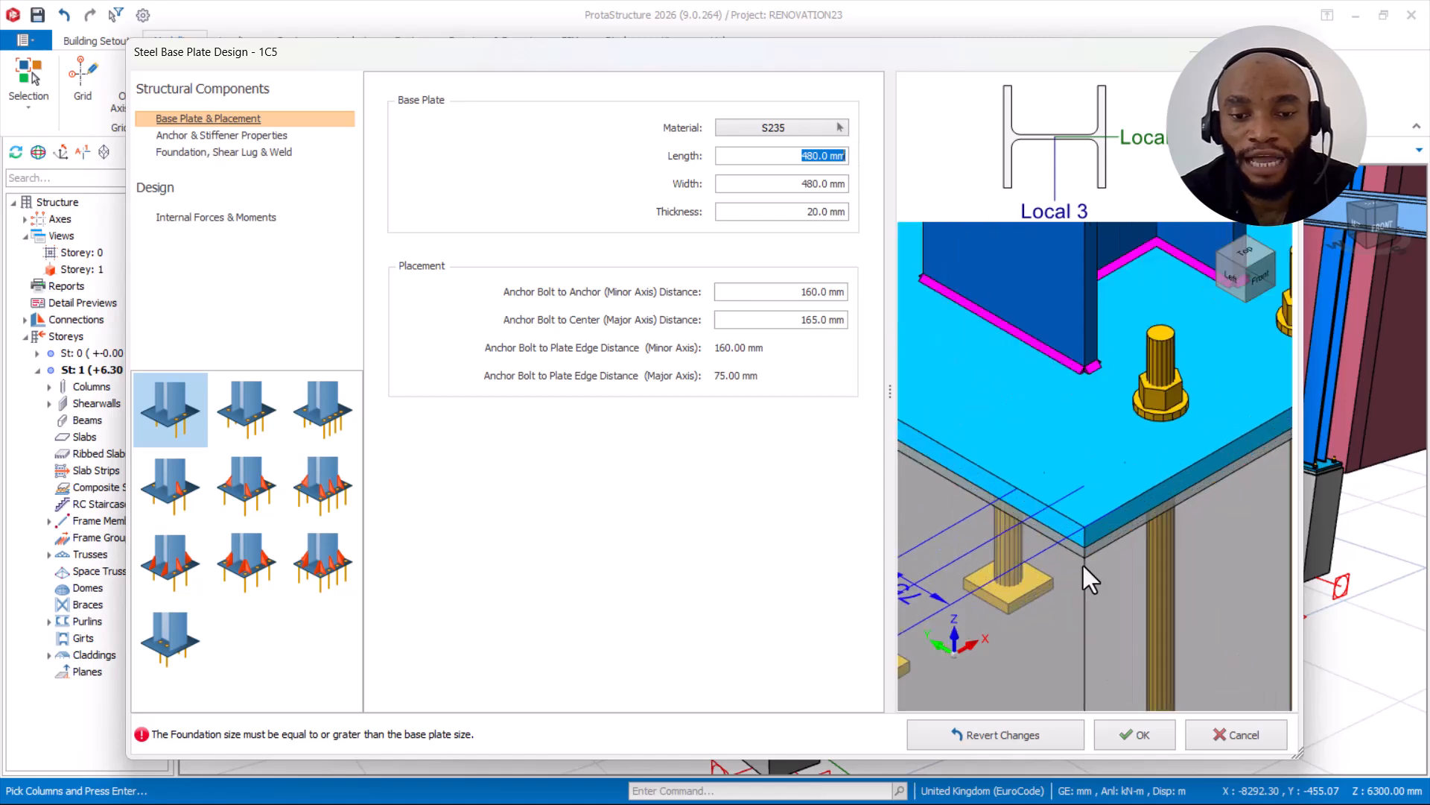
pyautogui.scroll(2, 1075, 539)
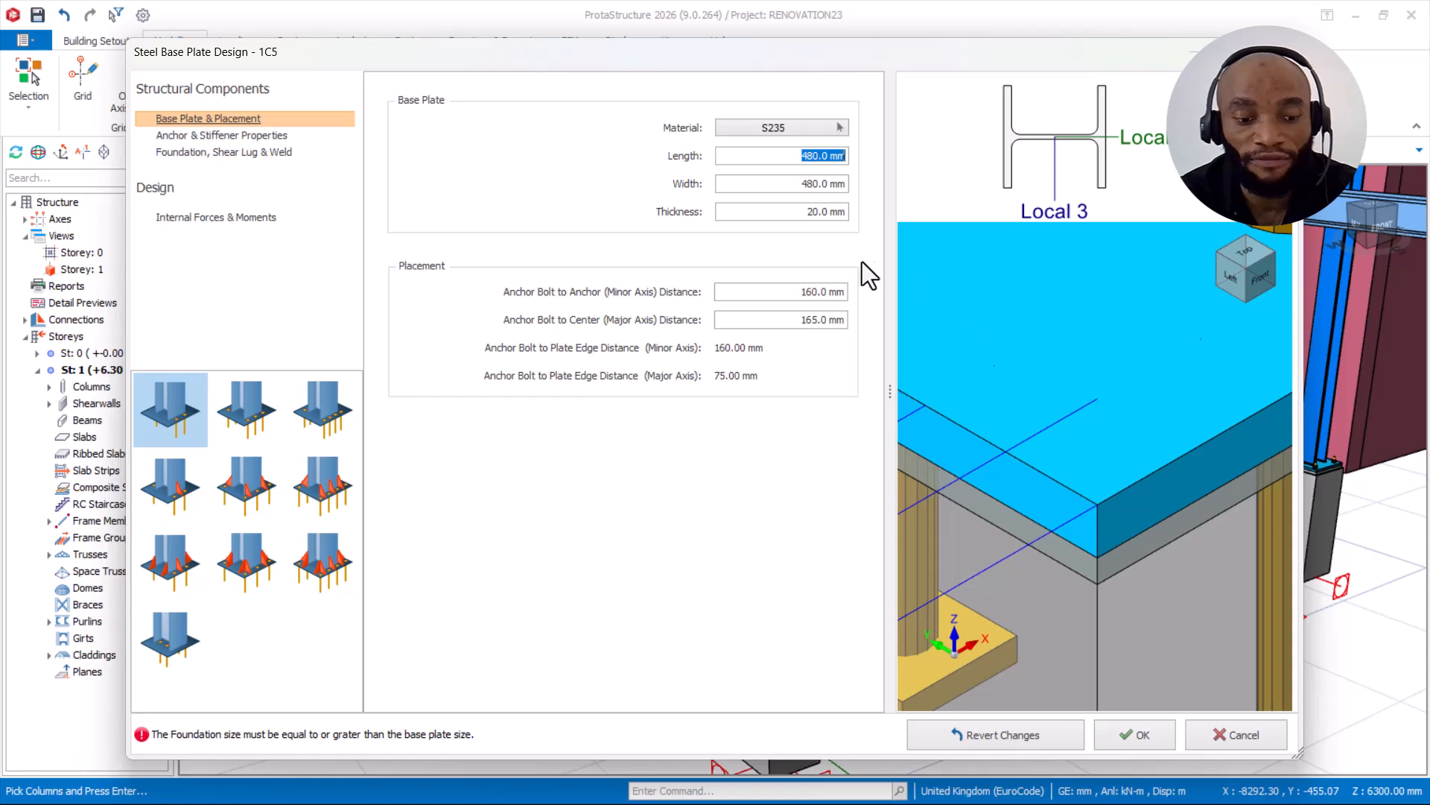
pyautogui.write('375')
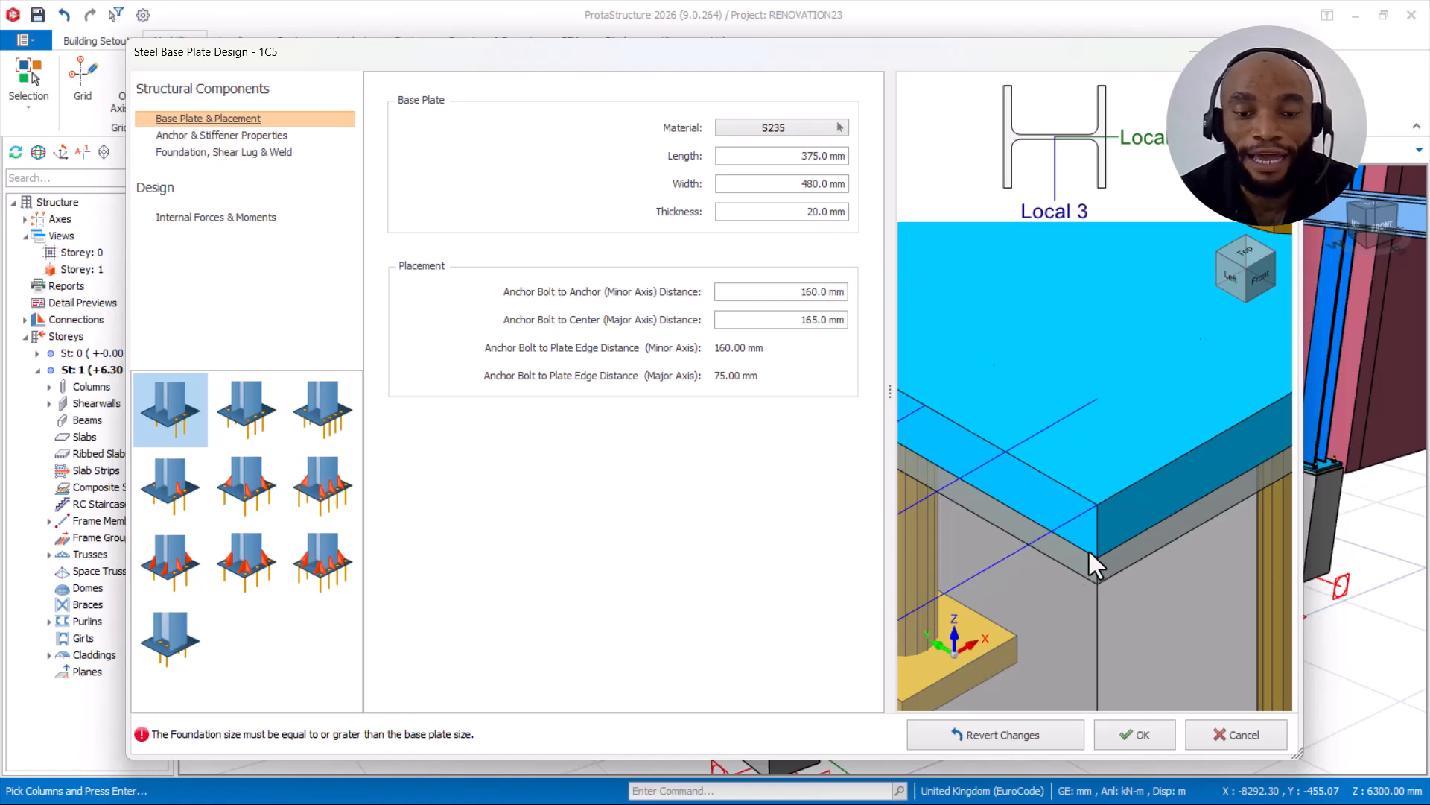
pyautogui.scroll(-5, 1064, 480)
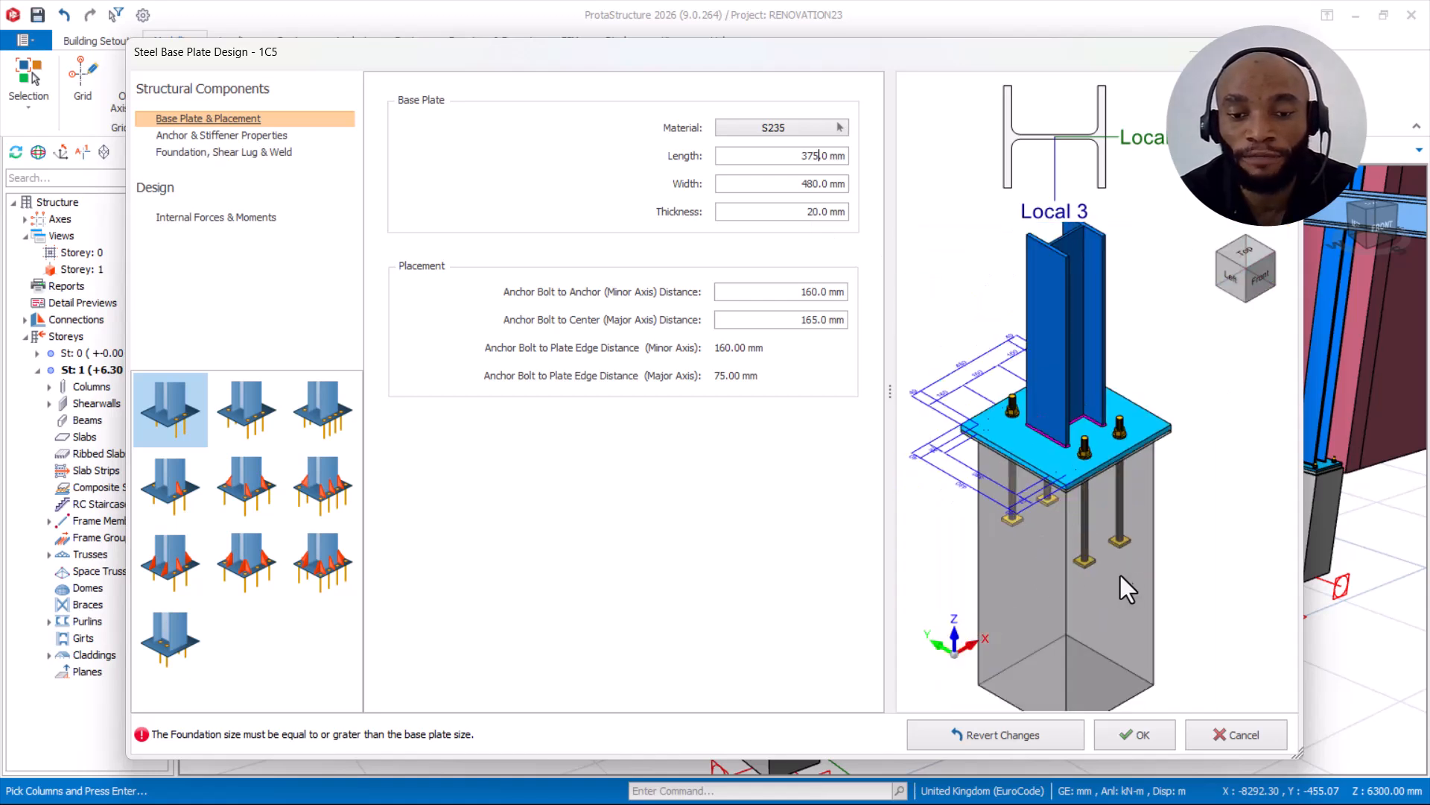
pyautogui.moveTo(784, 156); pyautogui.dragTo(848, 156)
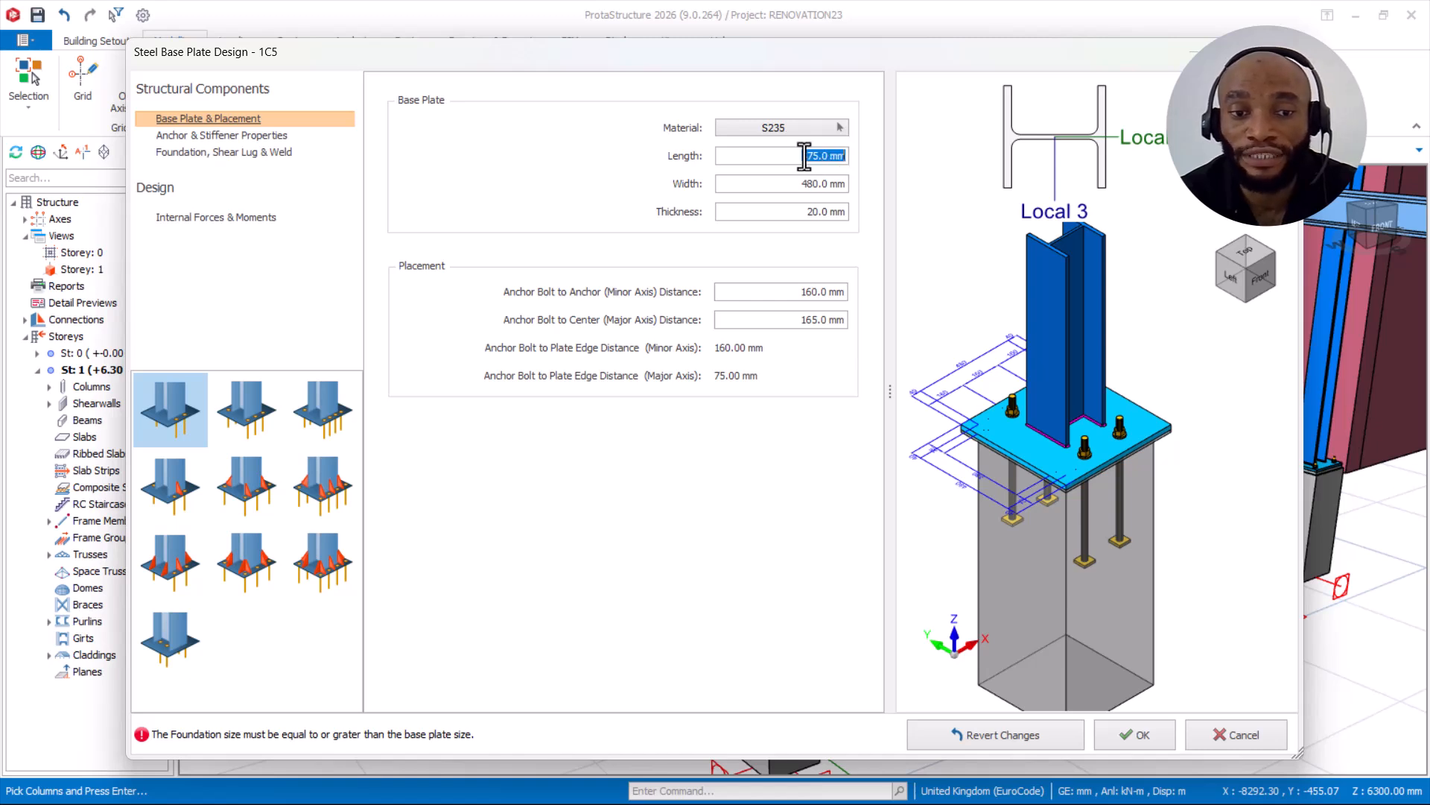
pyautogui.press('Tab')
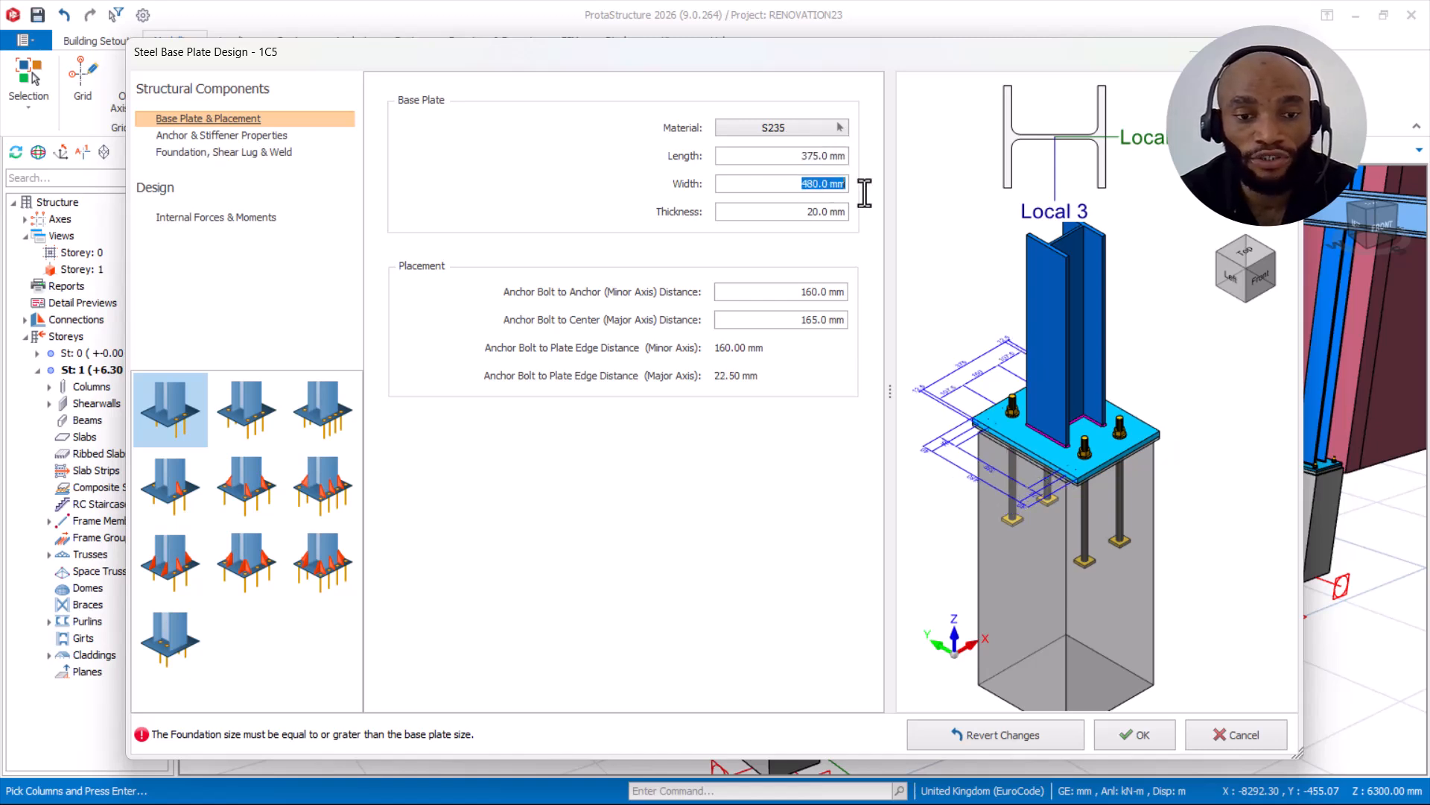
pyautogui.write('375')
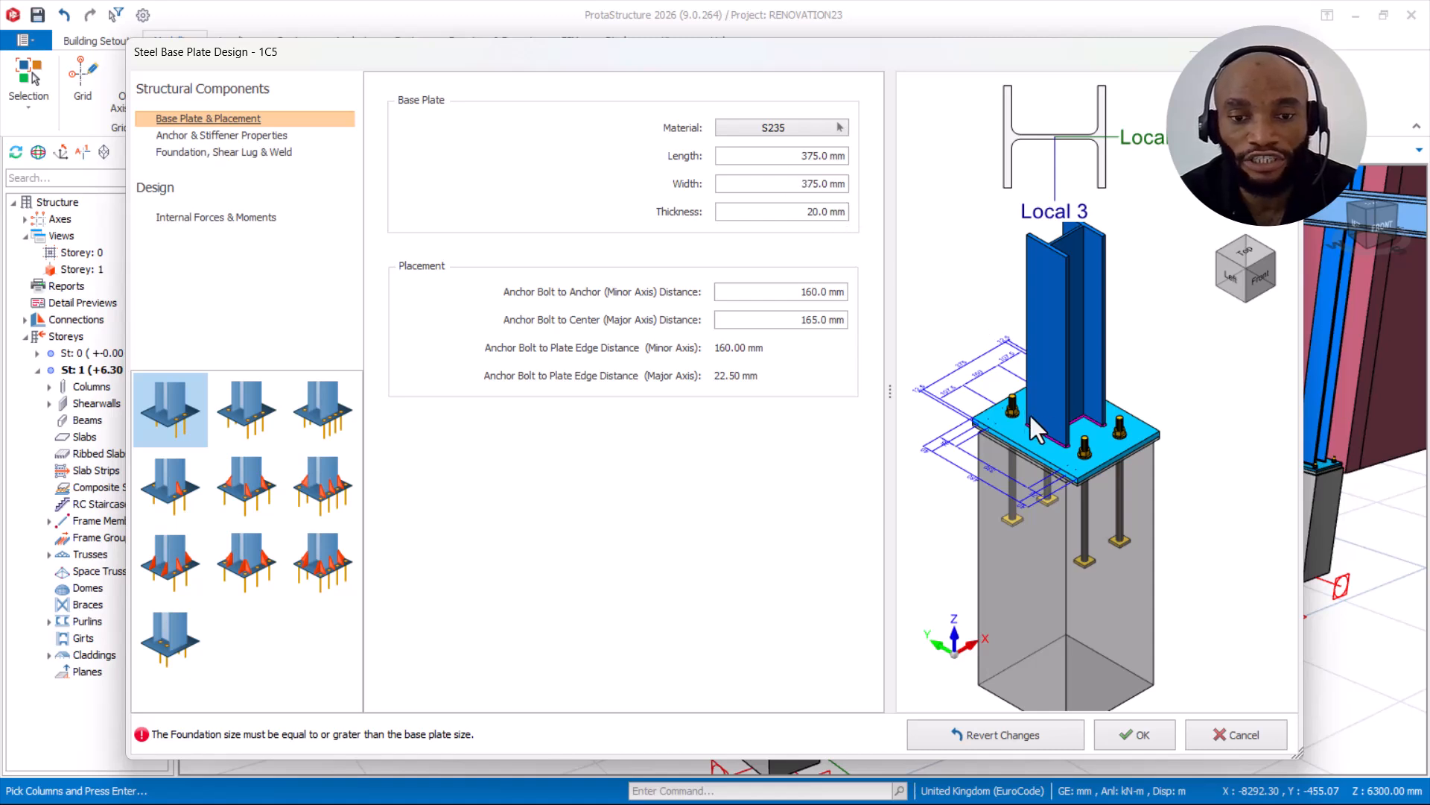
pyautogui.click(806, 216)
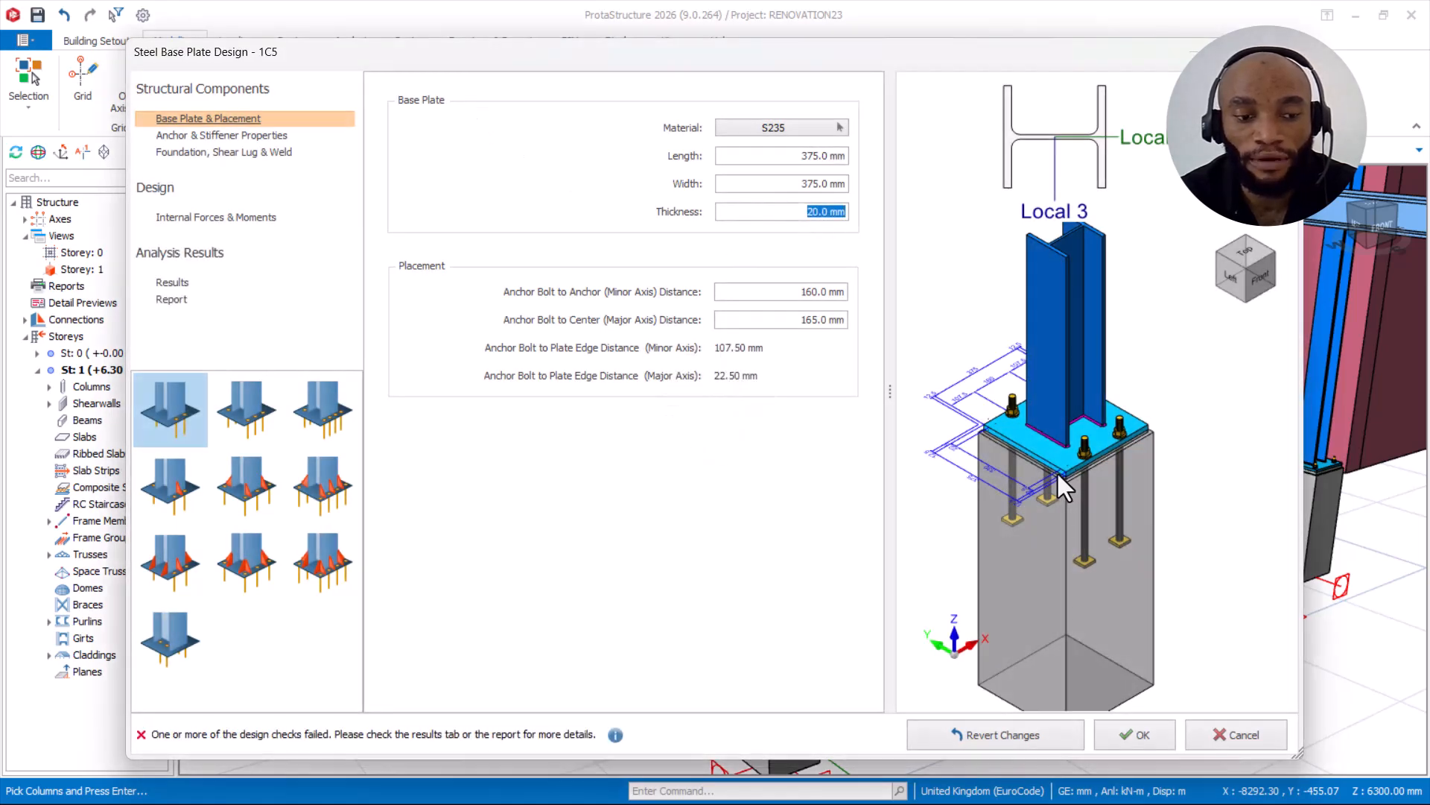
# Step: Inspect the resized plate's edges against the pedestal and check the plate thickness in the 3D preview
pyautogui.scroll(5, 1057, 477)
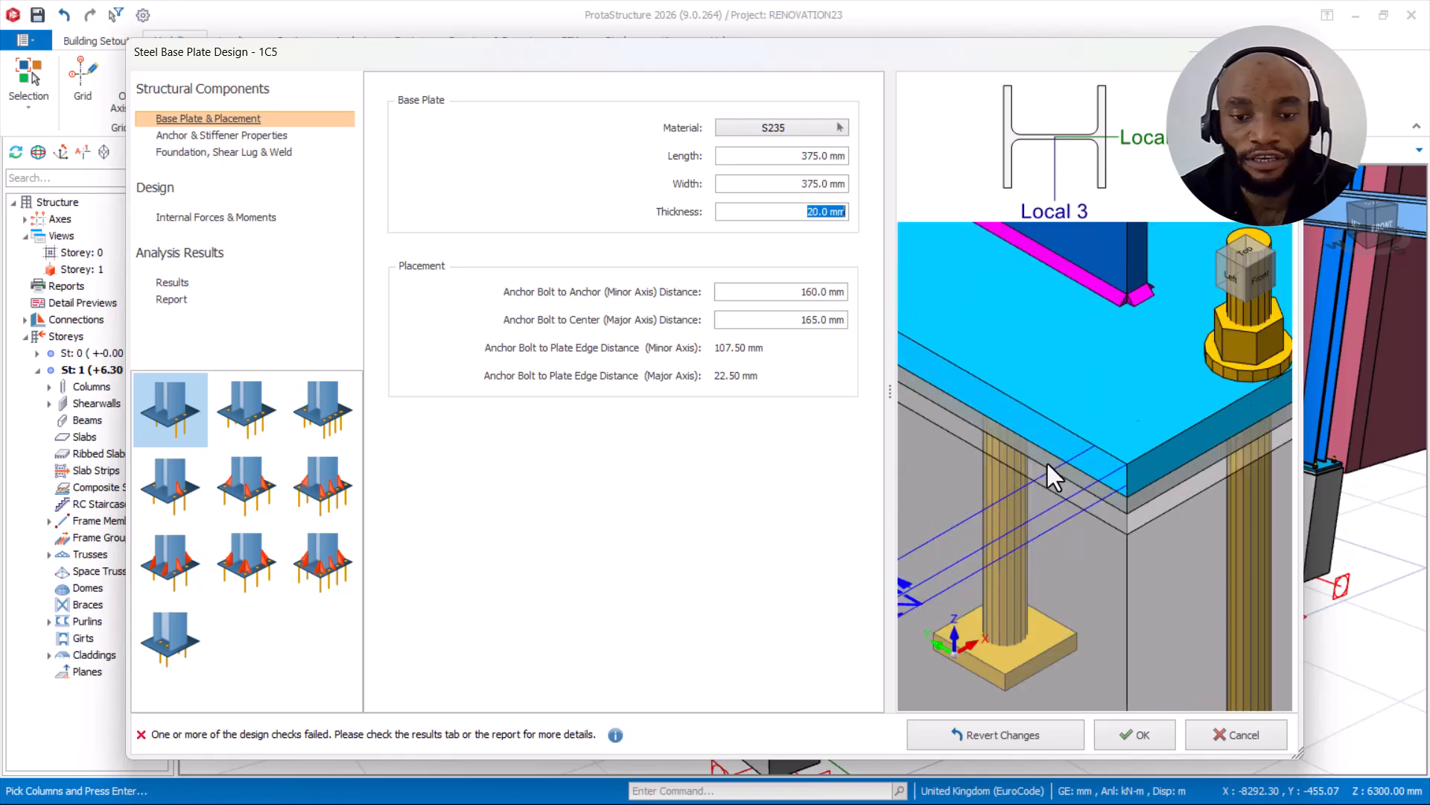
pyautogui.scroll(-5, 1046, 459)
pyautogui.scroll(5, 1073, 443)
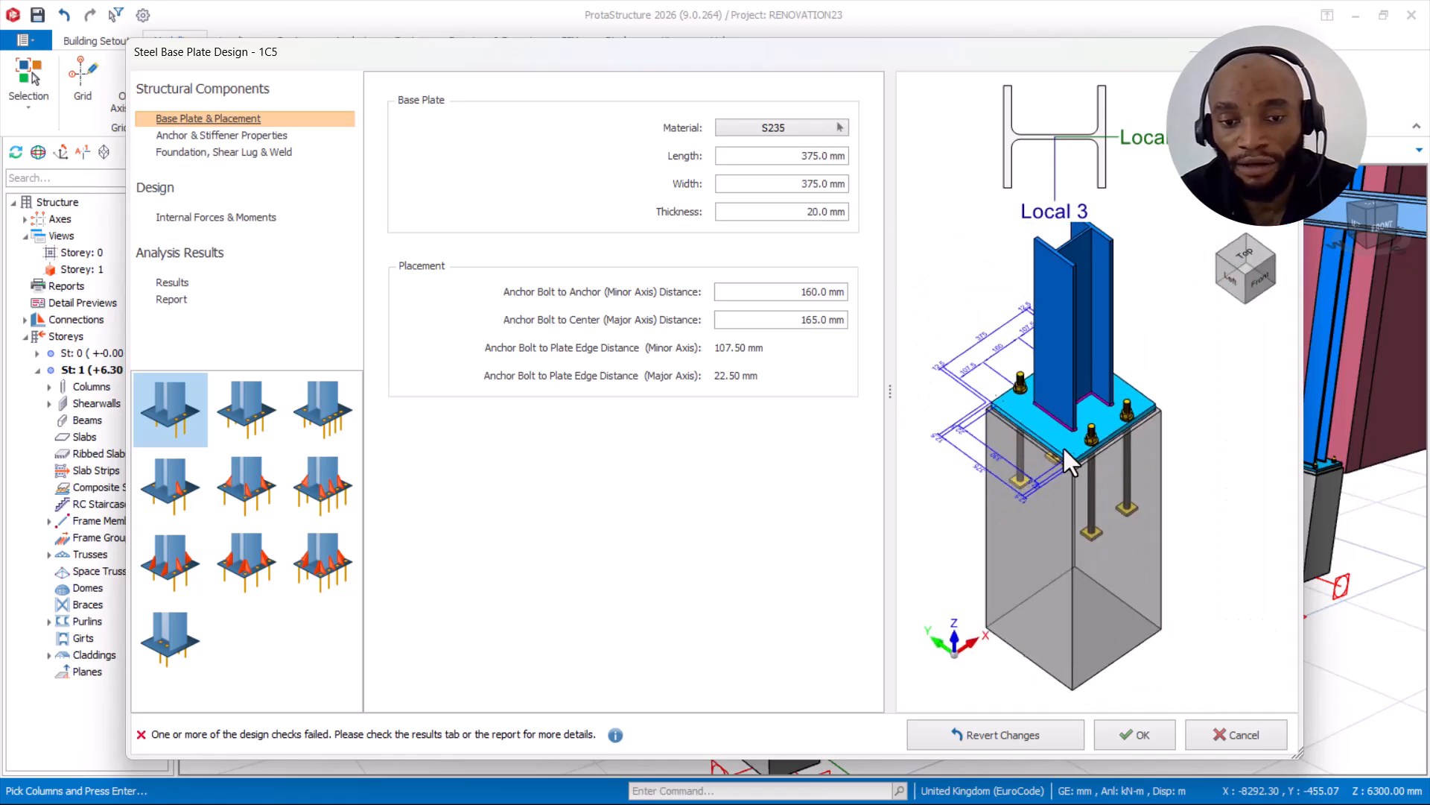
pyautogui.scroll(-5, 1021, 454)
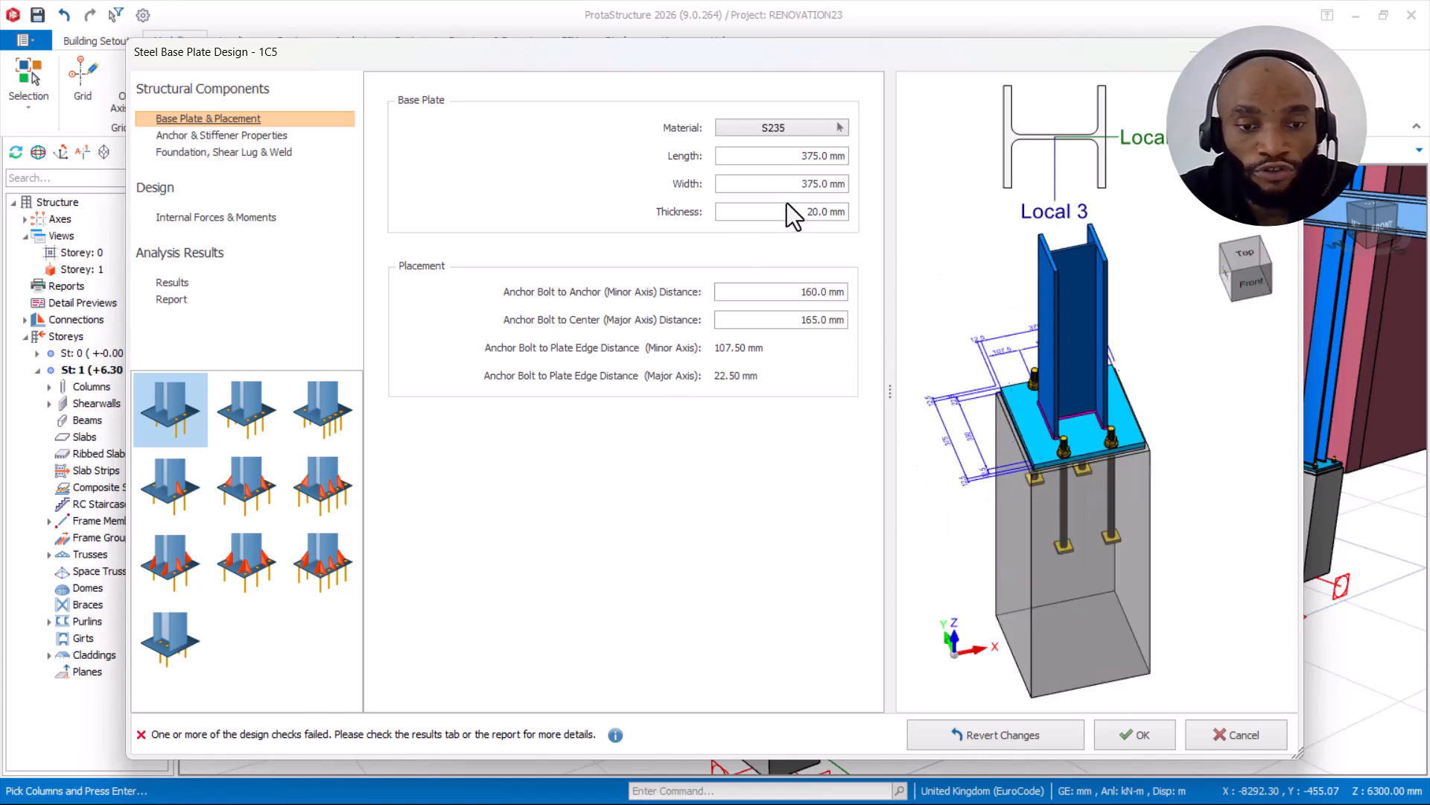
pyautogui.moveTo(780, 210); pyautogui.dragTo(860, 215)
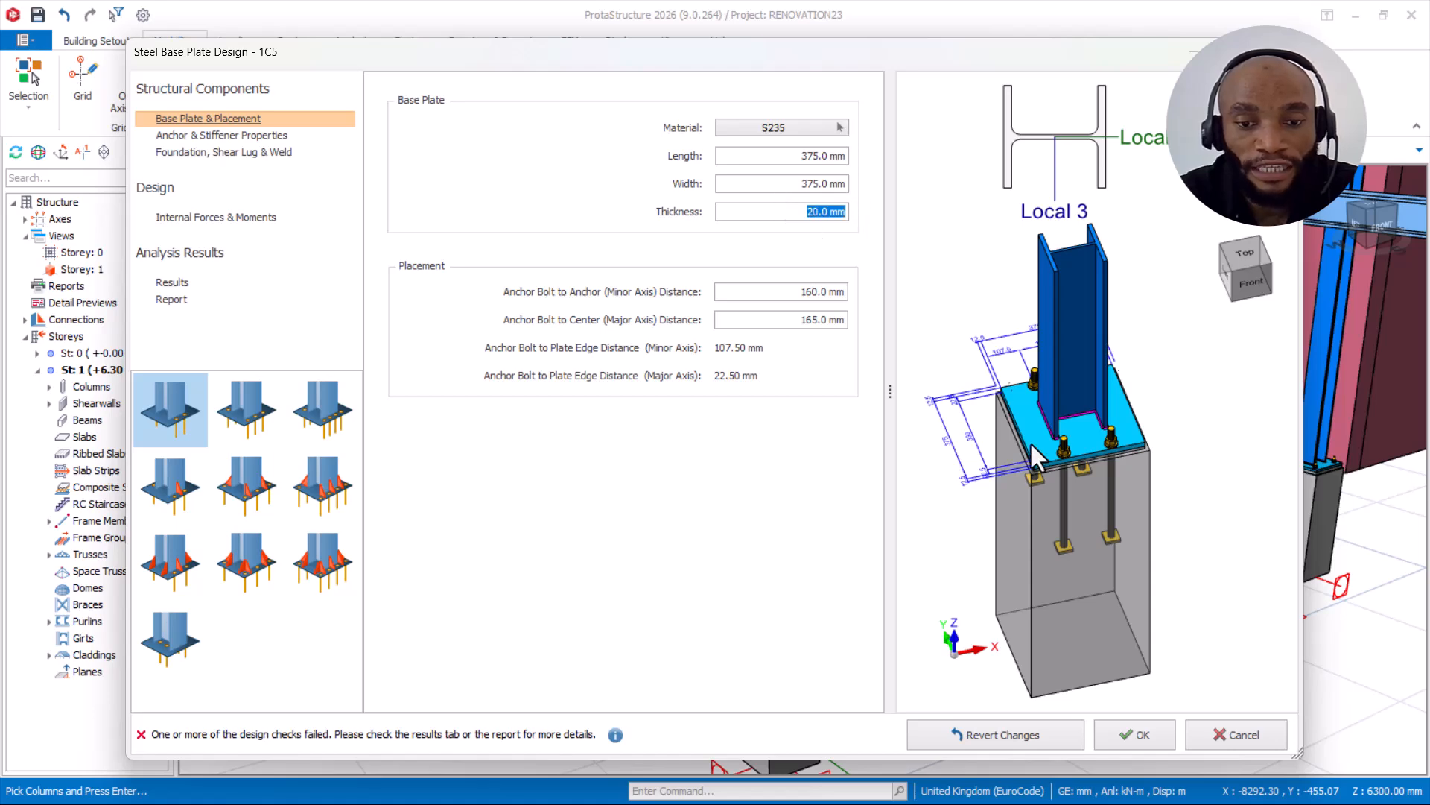
pyautogui.scroll(5, 1040, 454)
pyautogui.scroll(3, 1015, 464)
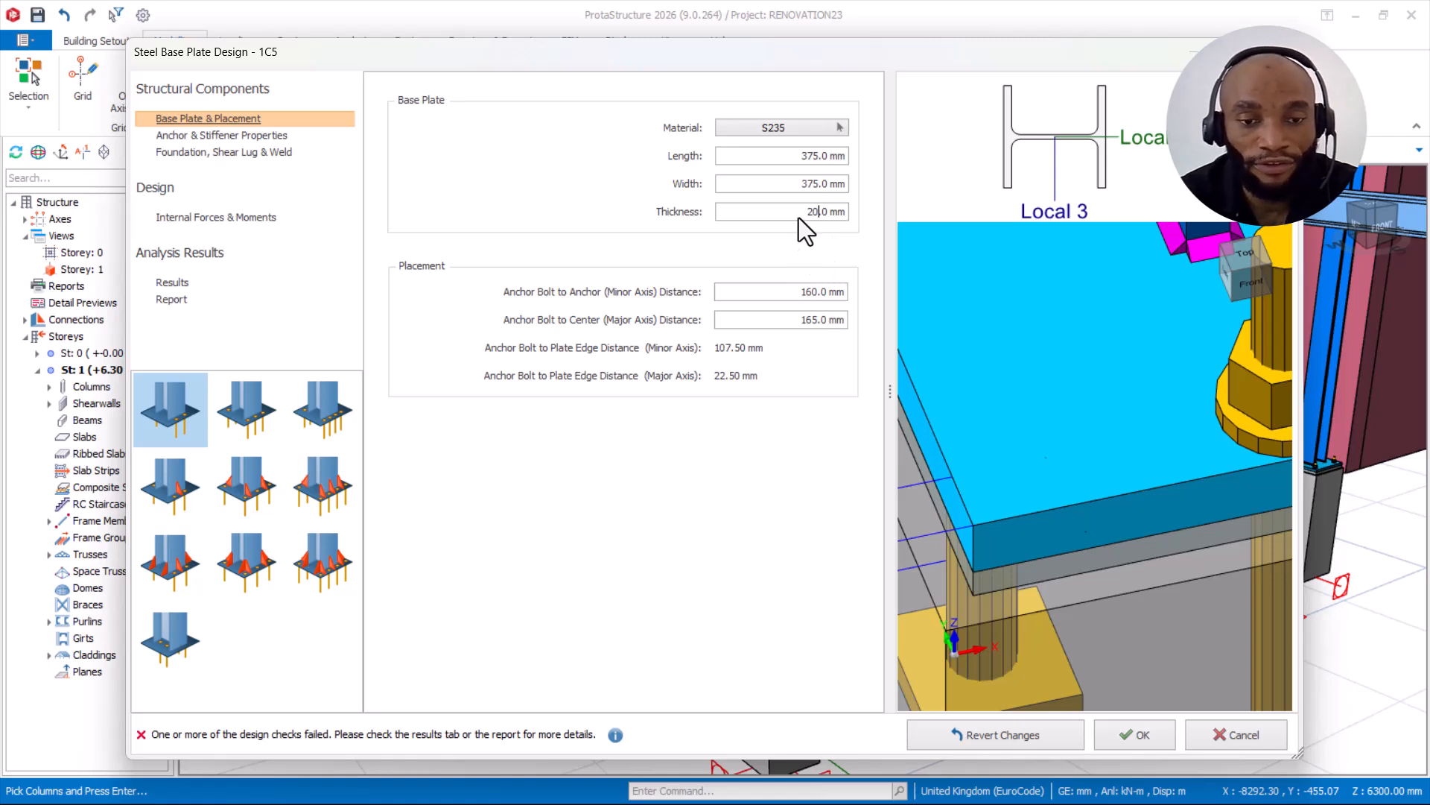
# Step: Try a base plate thickness of 15 mm and return it to 20 mm
pyautogui.moveTo(800, 216); pyautogui.dragTo(857, 214)
pyautogui.write('15.0 mm')
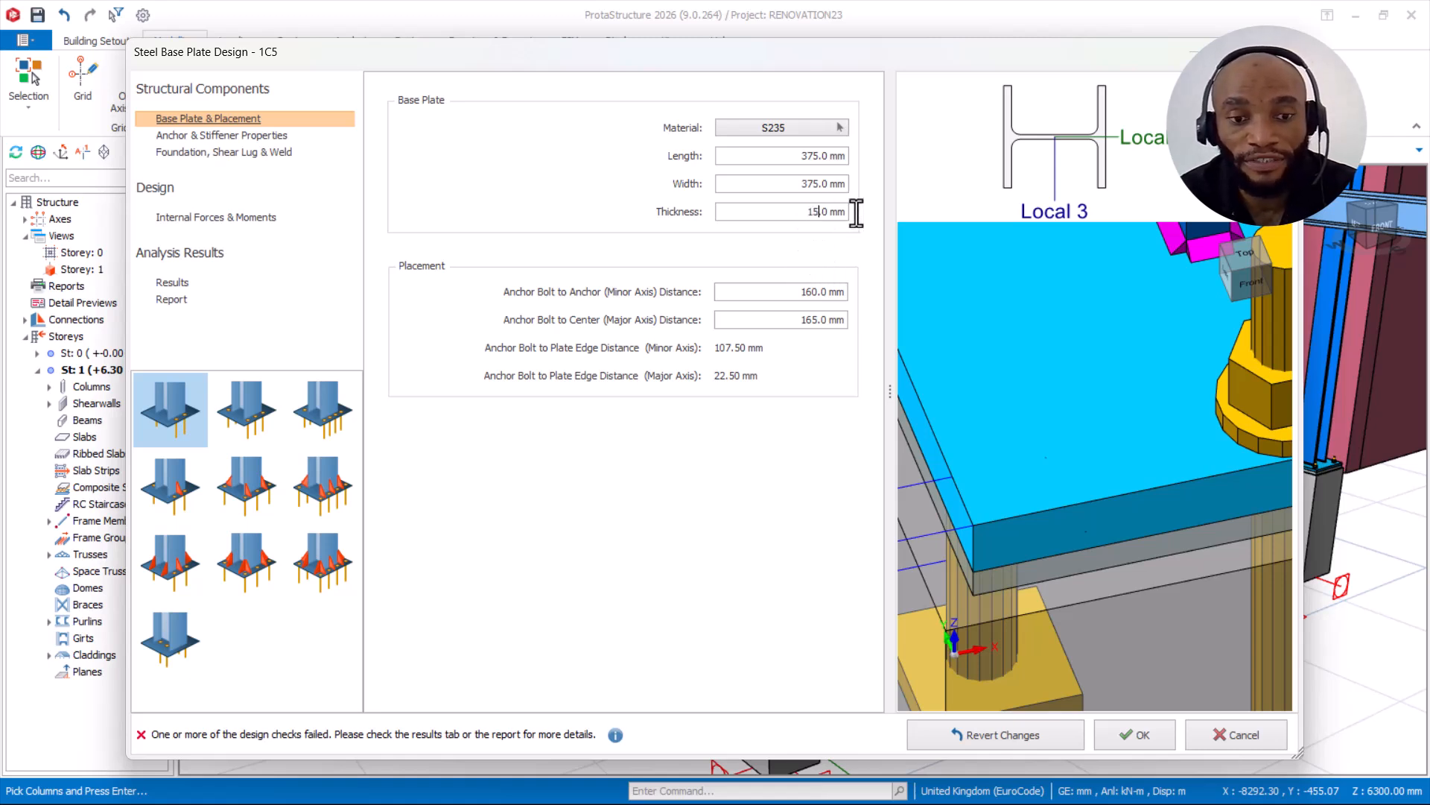
pyautogui.moveTo(804, 214); pyautogui.dragTo(851, 216)
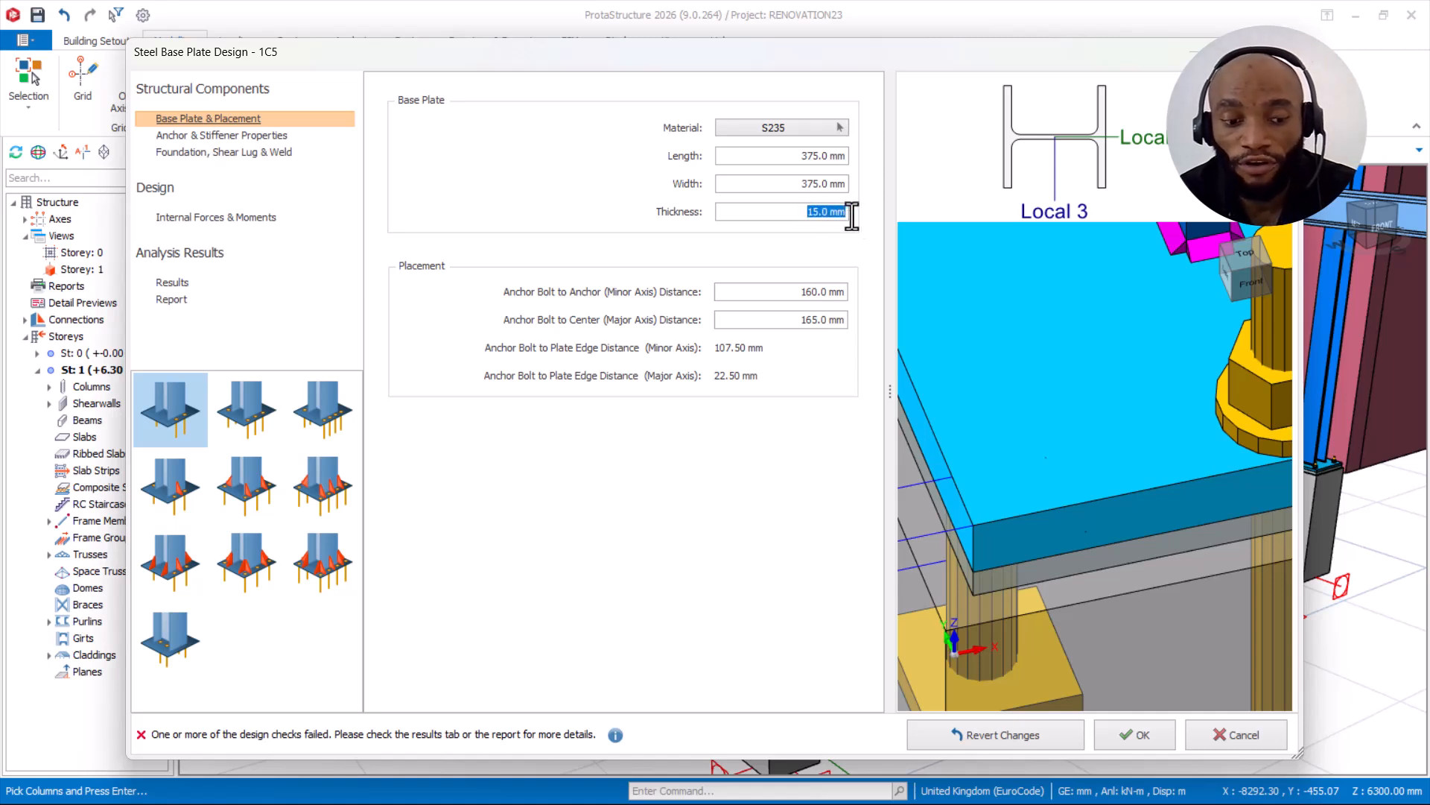
pyautogui.write('20')
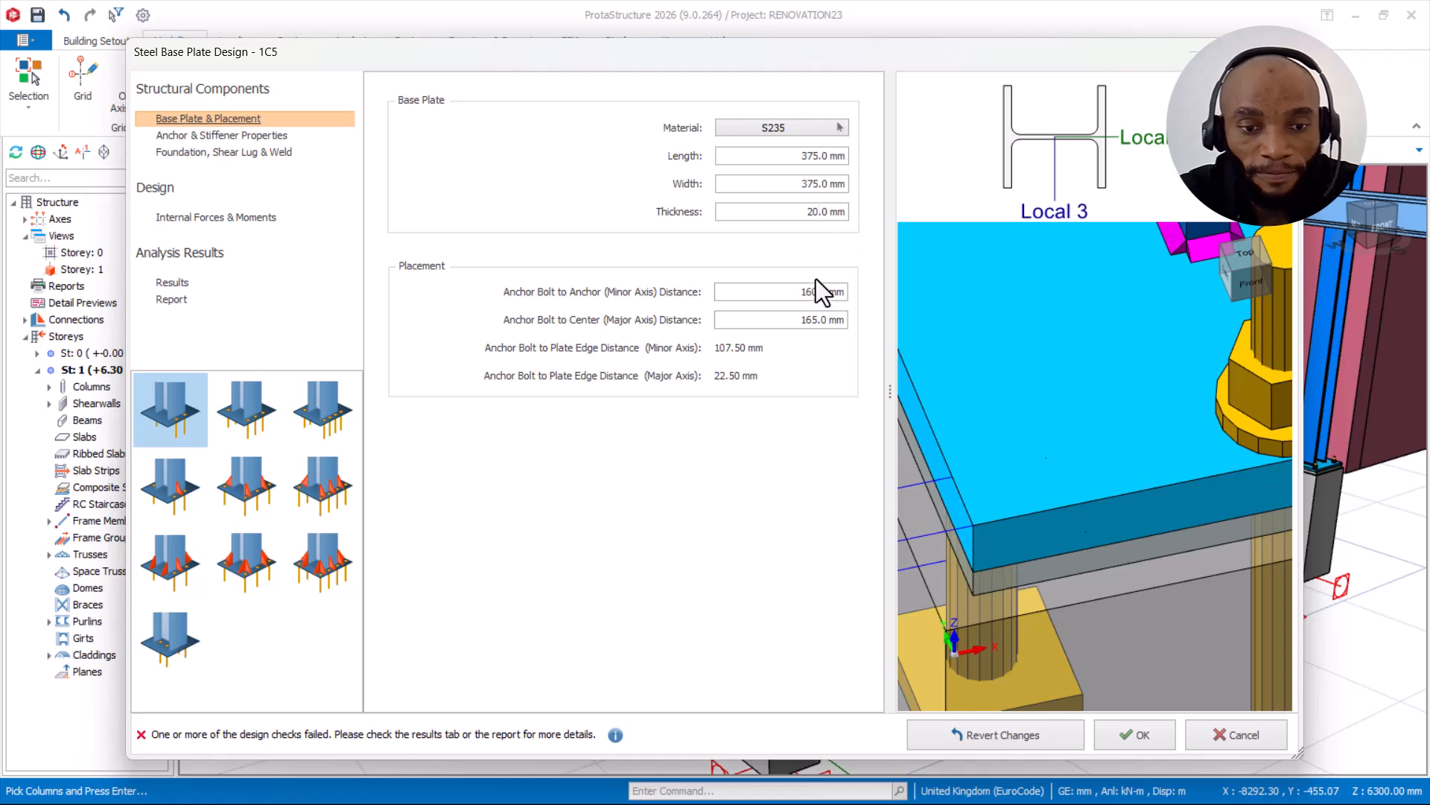
# Step: Review the base plate dimensions and the minor-axis anchor bolt spacing against the bolt positions in the 3D preview
pyautogui.click(789, 291)
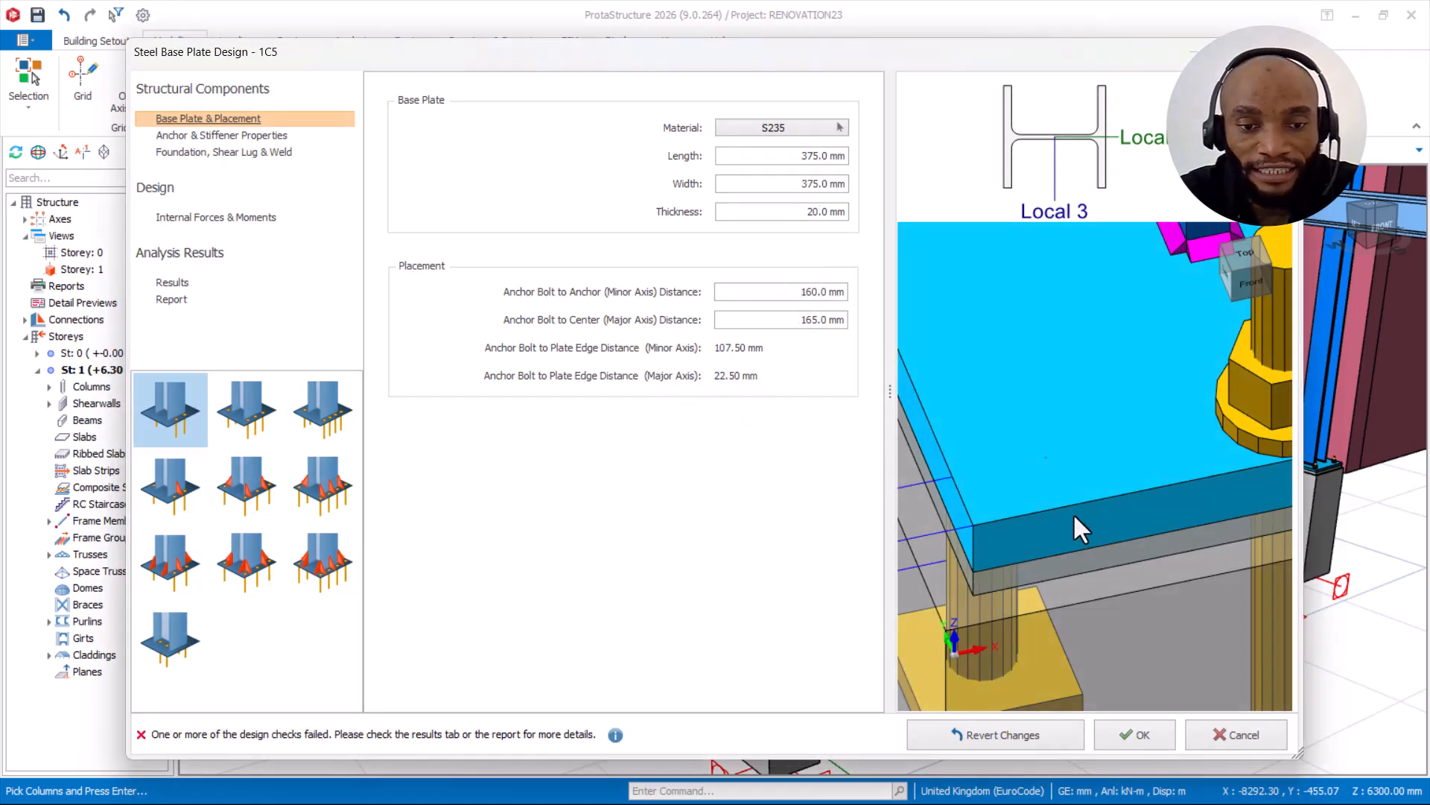
pyautogui.scroll(-3, 1081, 505)
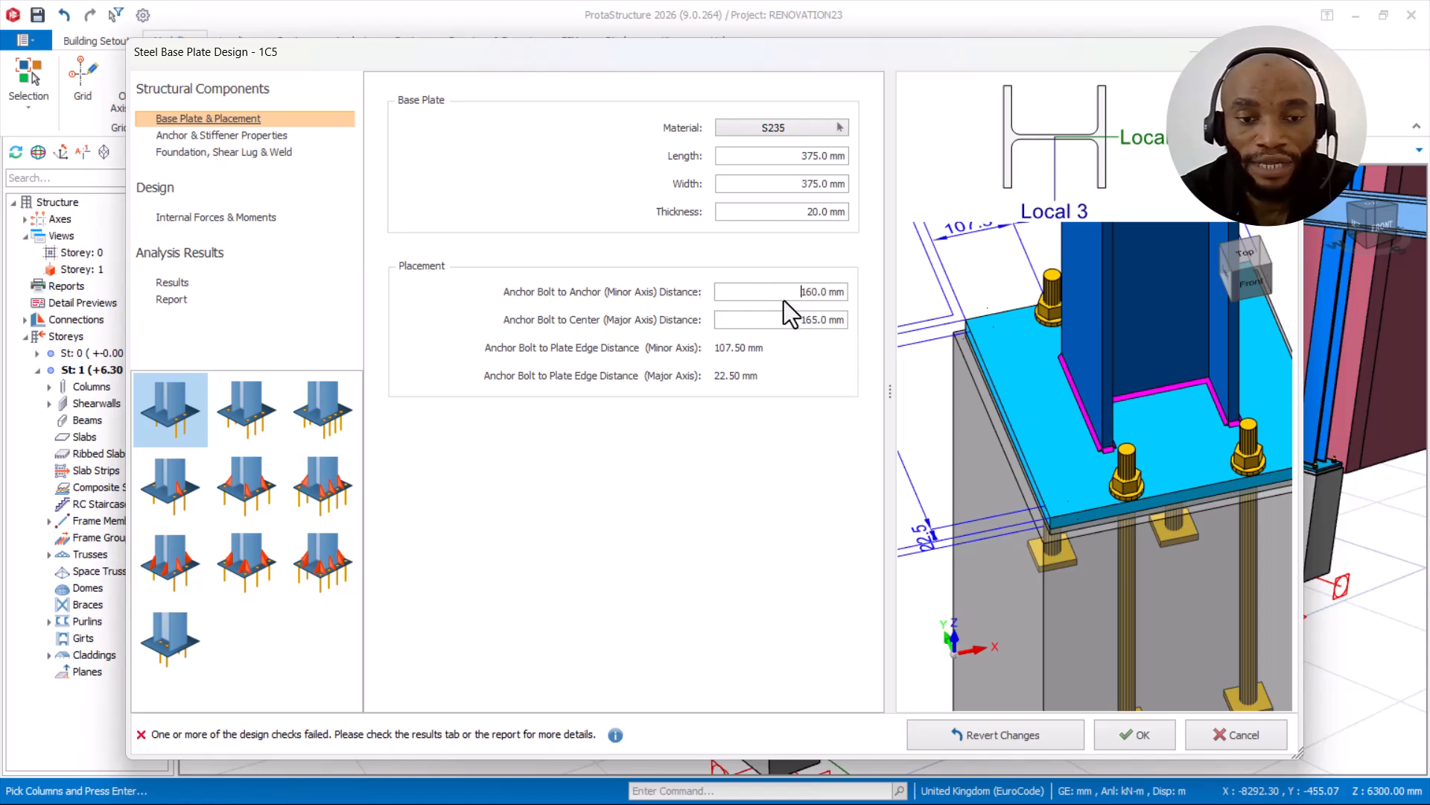
pyautogui.moveTo(800, 292); pyautogui.dragTo(838, 292)
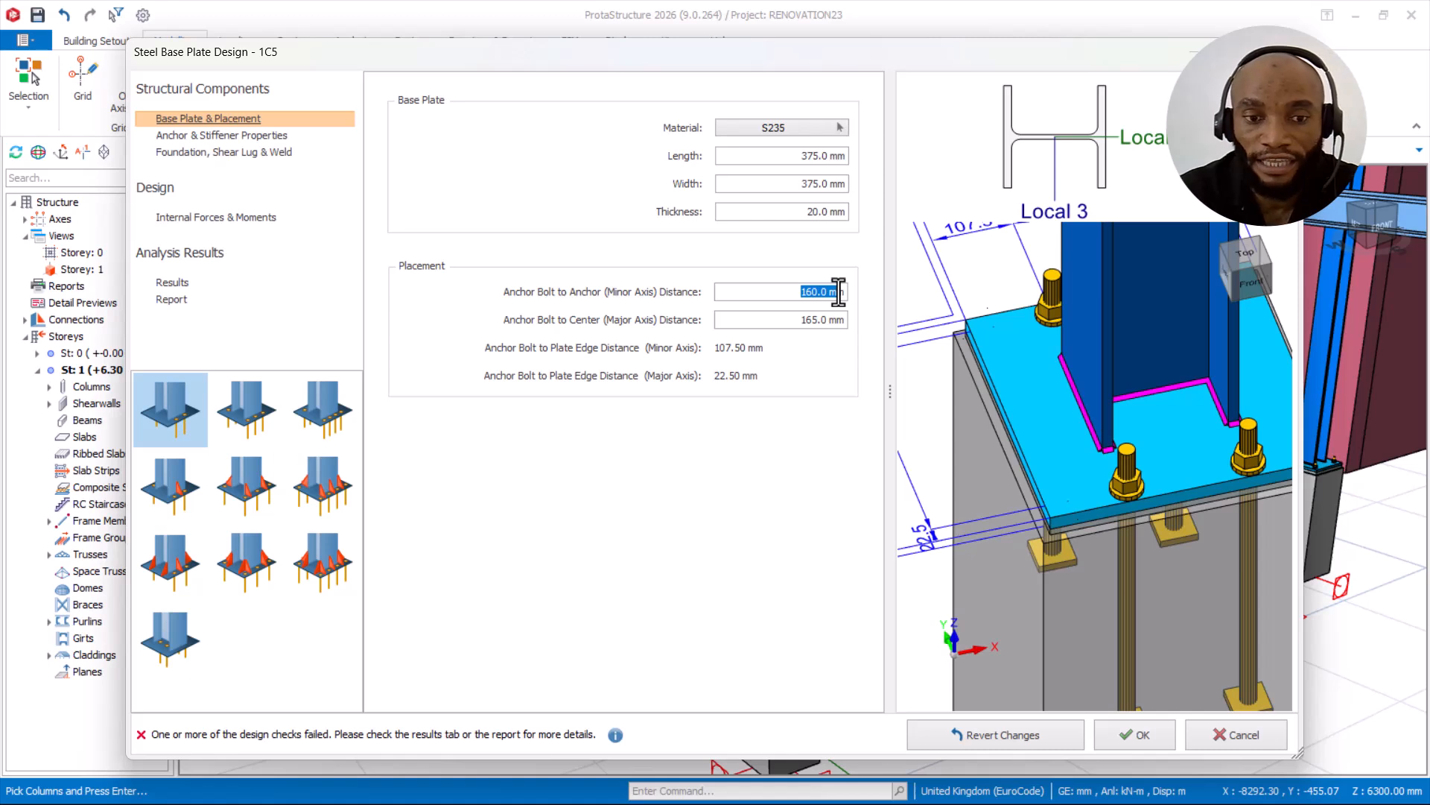
pyautogui.moveTo(788, 160); pyautogui.dragTo(859, 165)
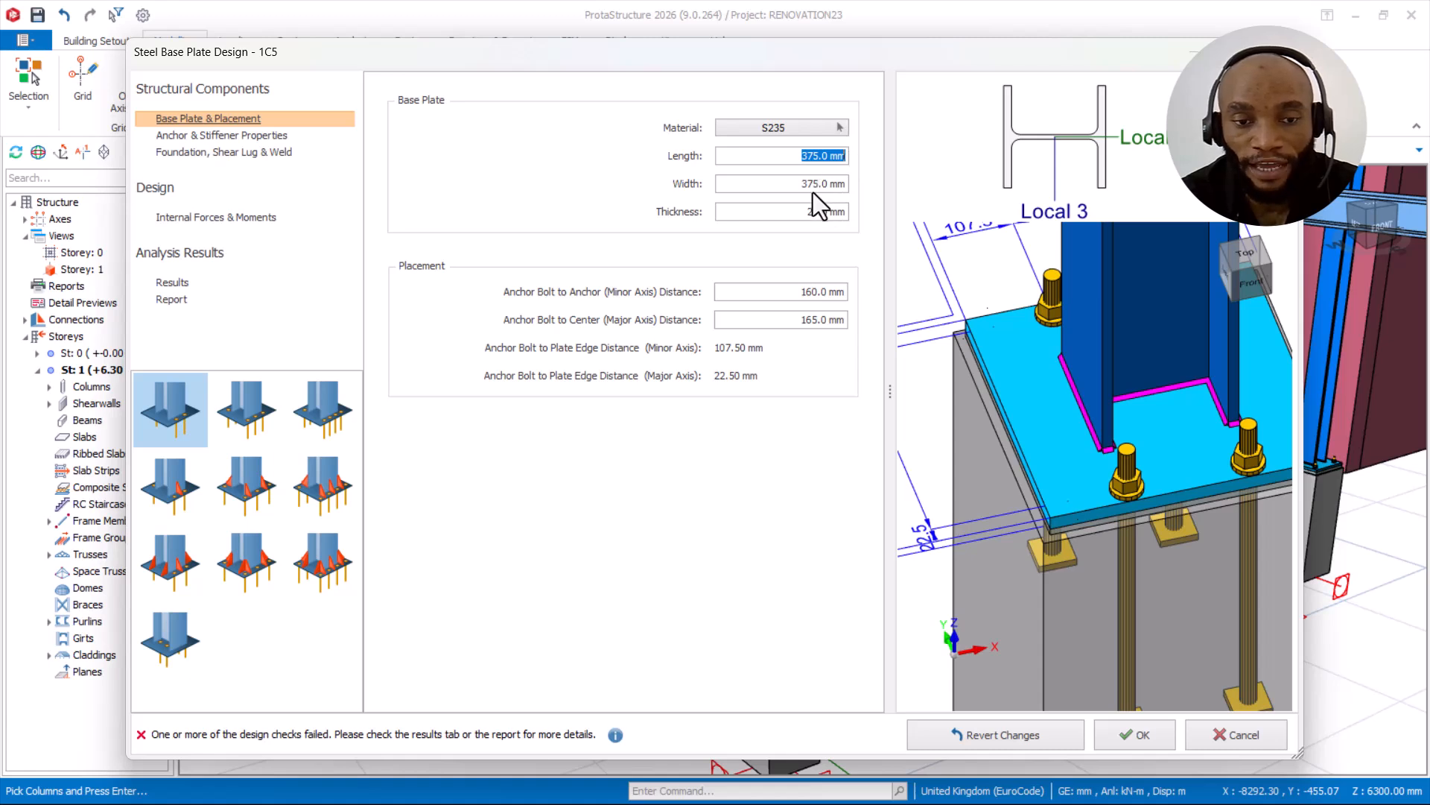
pyautogui.moveTo(804, 213)
pyautogui.mouseDown()
pyautogui.moveTo(857, 211)
pyautogui.moveTo(827, 216)
pyautogui.mouseUp()
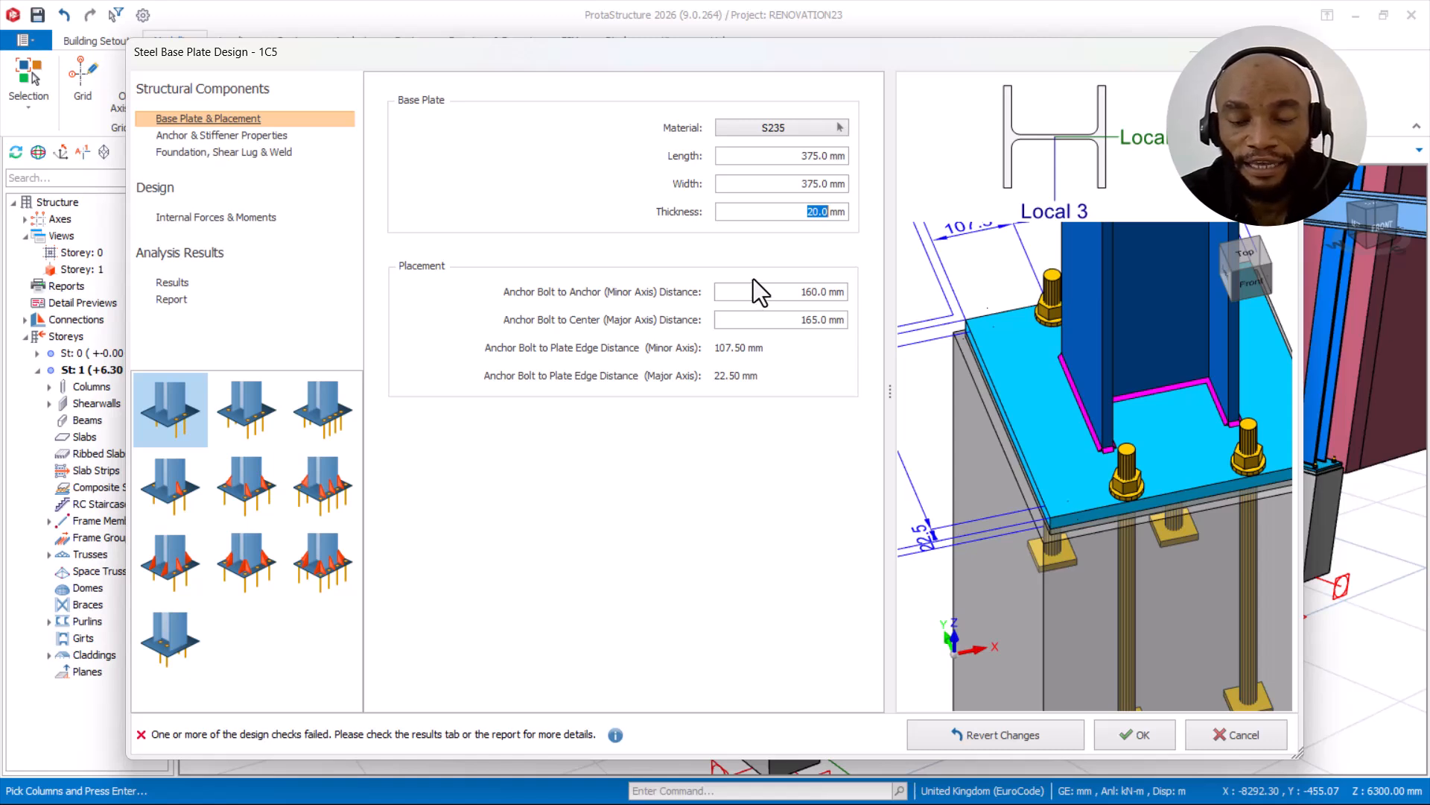
pyautogui.scroll(5, 1145, 474)
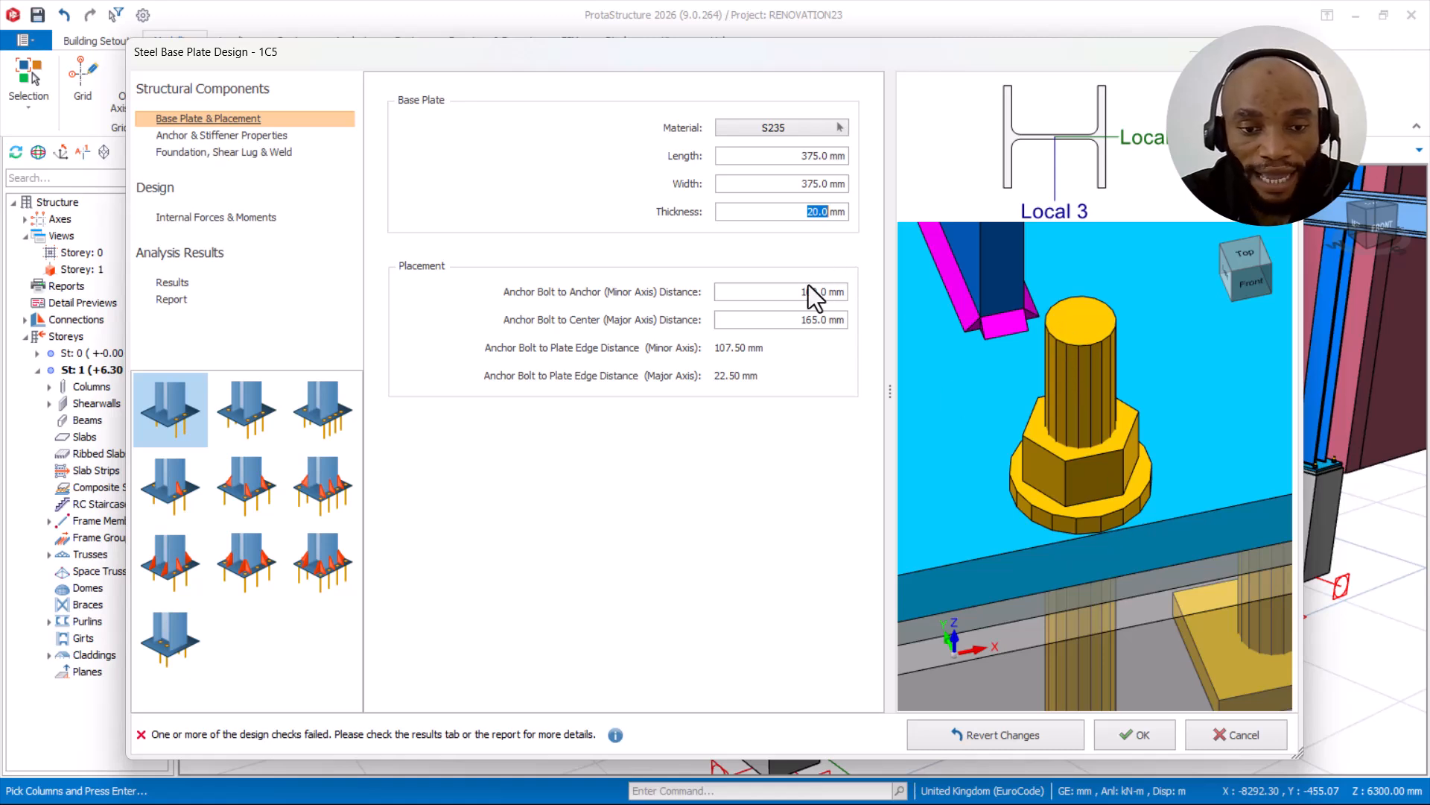
pyautogui.moveTo(794, 294); pyautogui.dragTo(852, 291)
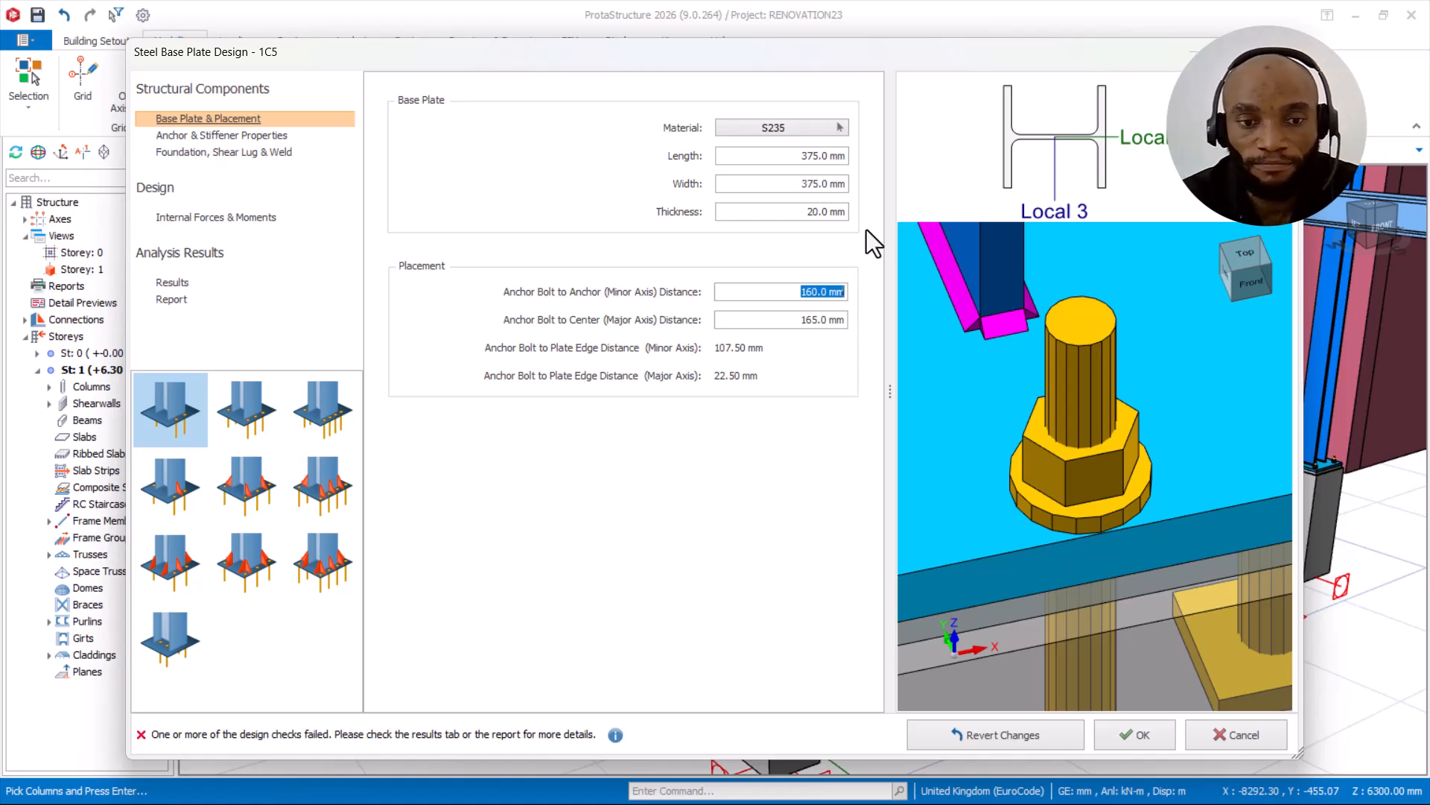
pyautogui.moveTo(786, 155); pyautogui.dragTo(839, 154)
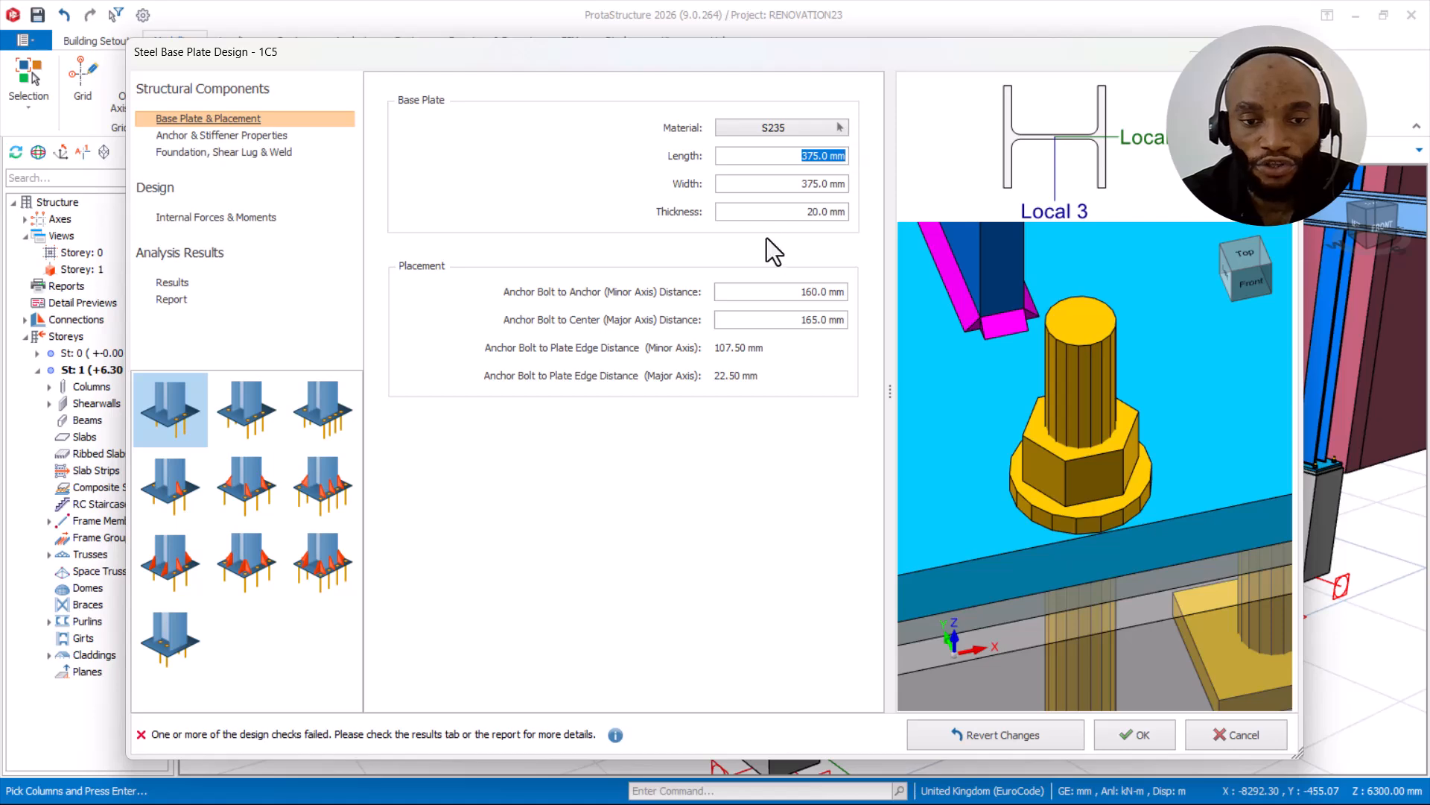
pyautogui.scroll(-2, 1001, 434)
pyautogui.scroll(-3, 998, 420)
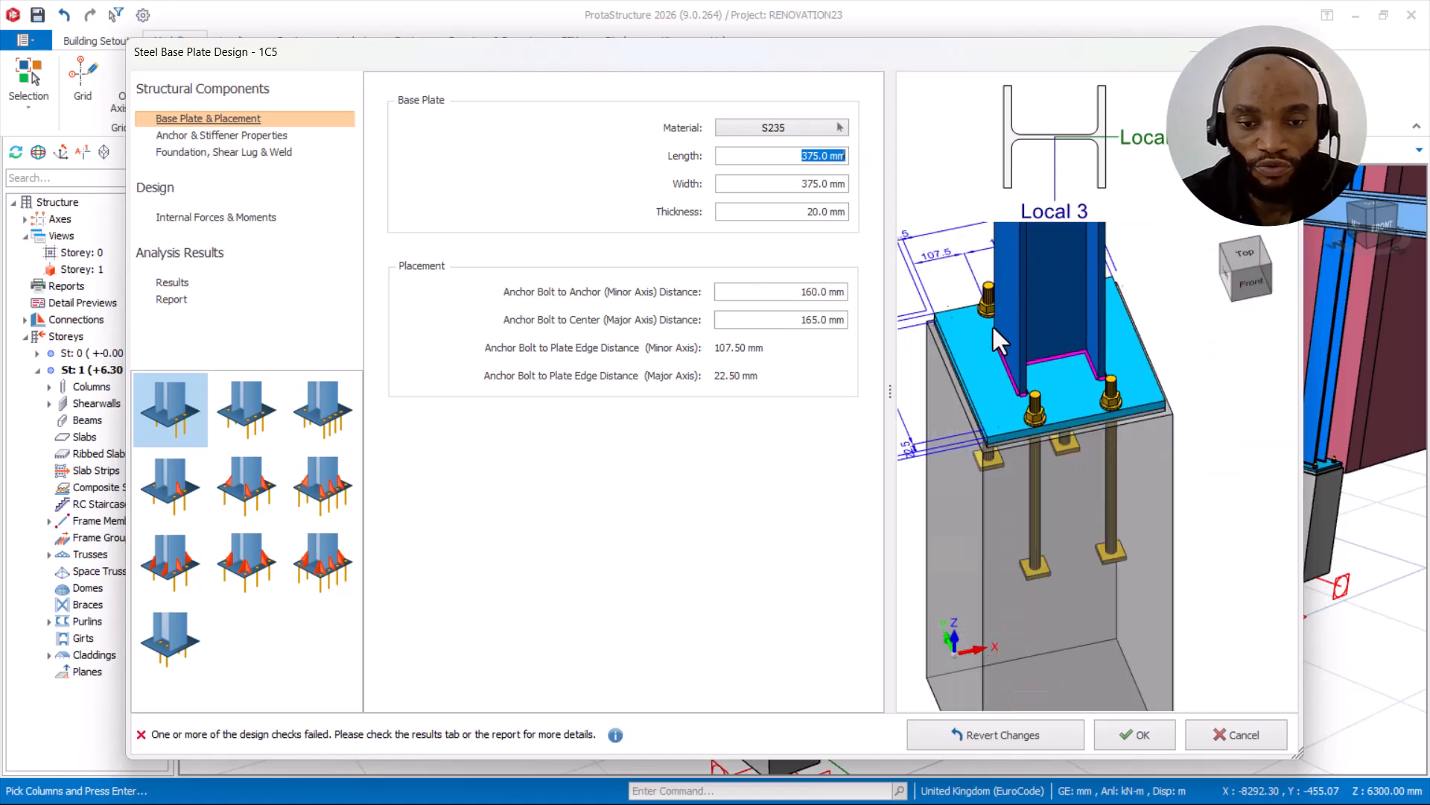
pyautogui.scroll(3, 985, 297)
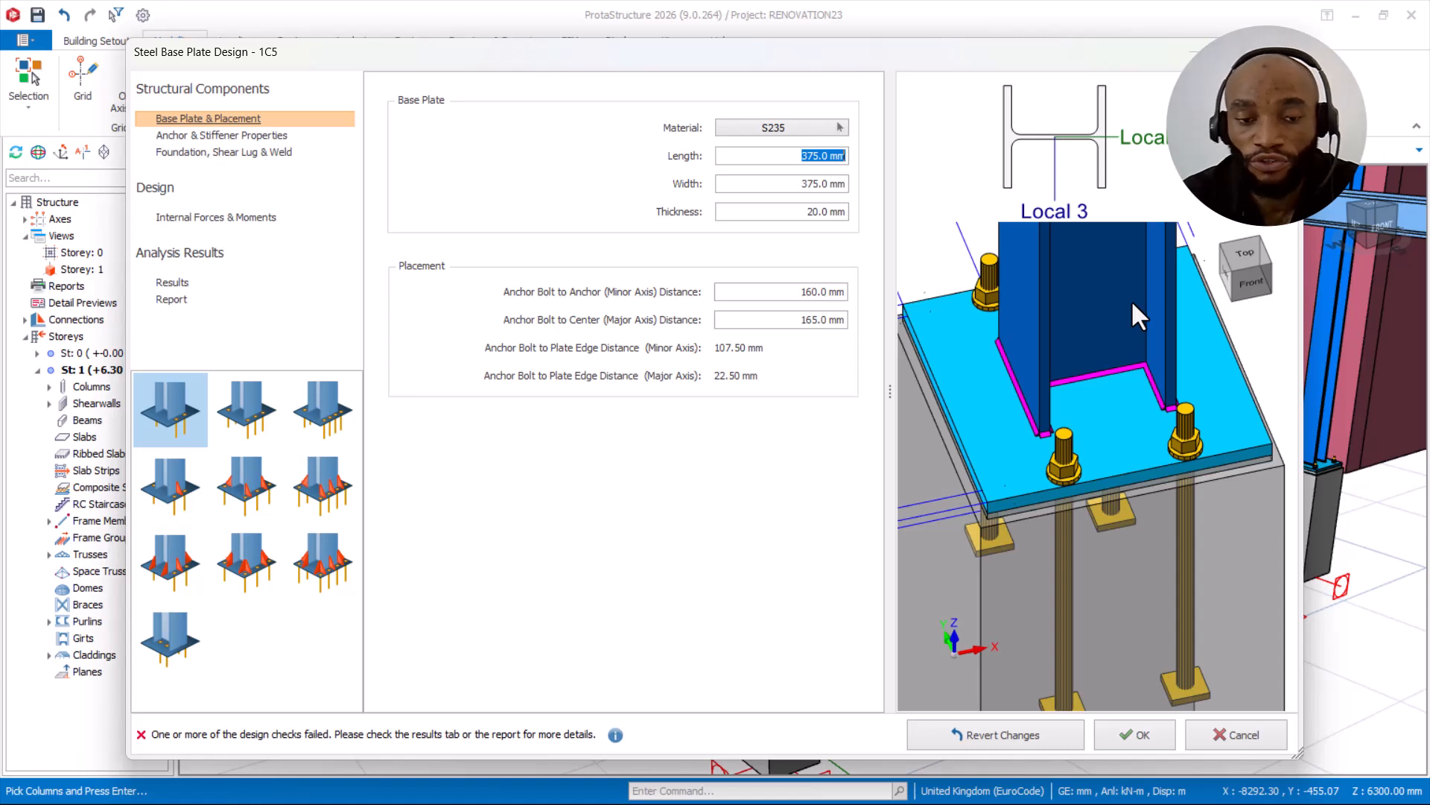
# Step: Set the minor-axis anchor bolt to anchor distance to 270 mm and check the bolts near the plate corners
pyautogui.moveTo(788, 293); pyautogui.dragTo(876, 287)
pyautogui.write('270')
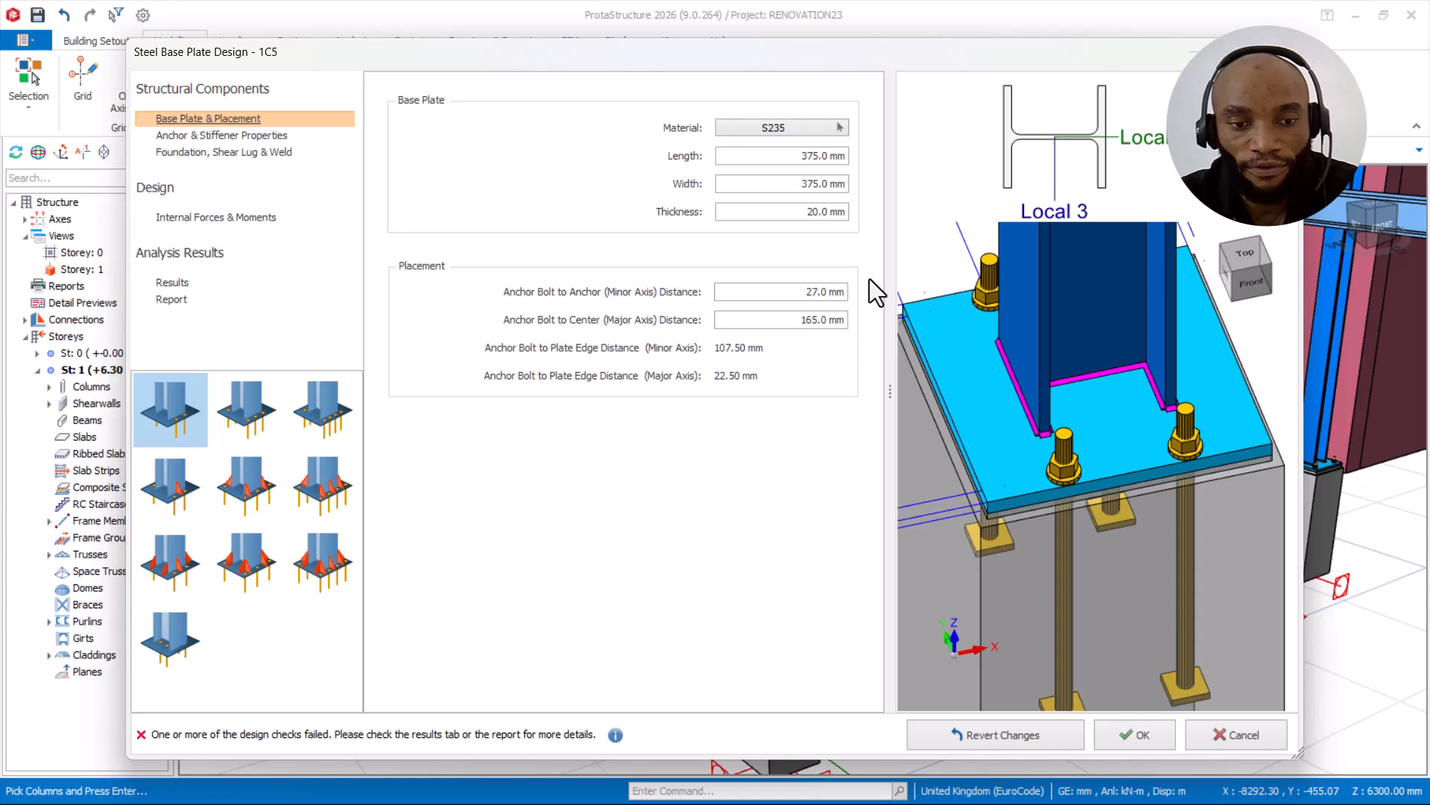
pyautogui.click(798, 320)
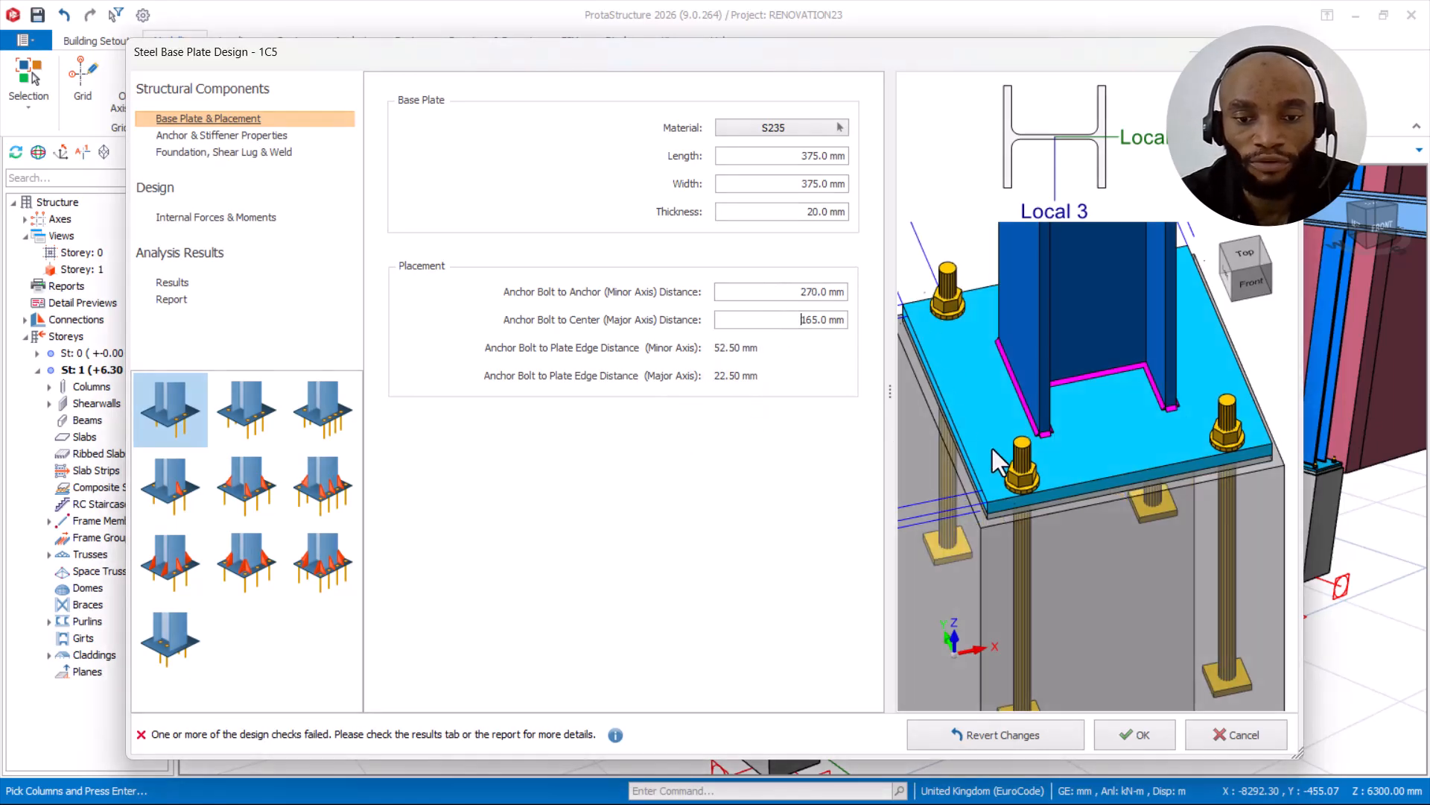
pyautogui.scroll(3, 999, 492)
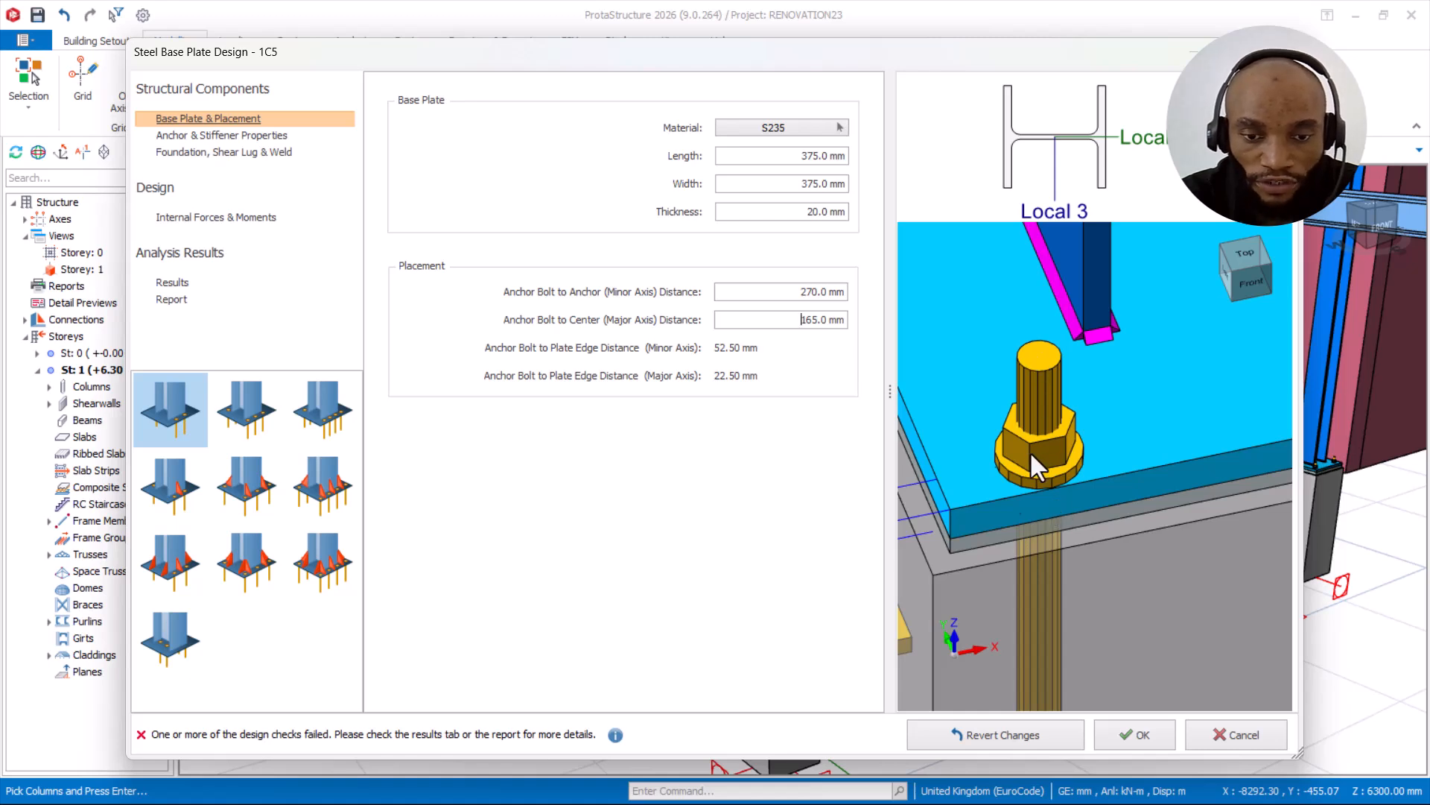
pyautogui.scroll(-3, 1038, 467)
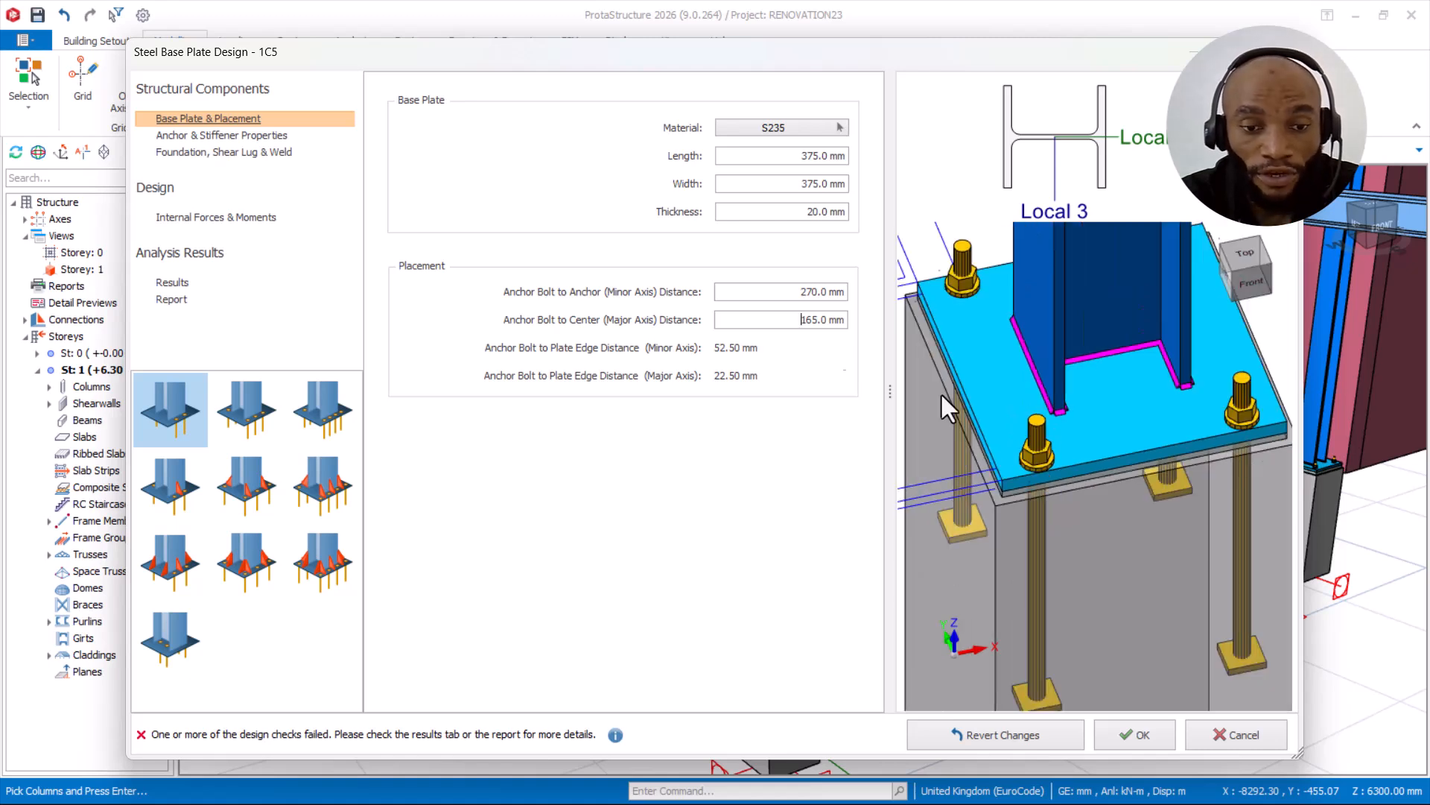
# Step: Set the major-axis anchor bolt to center distance to 137.5 mm
pyautogui.moveTo(788, 323); pyautogui.dragTo(850, 319)
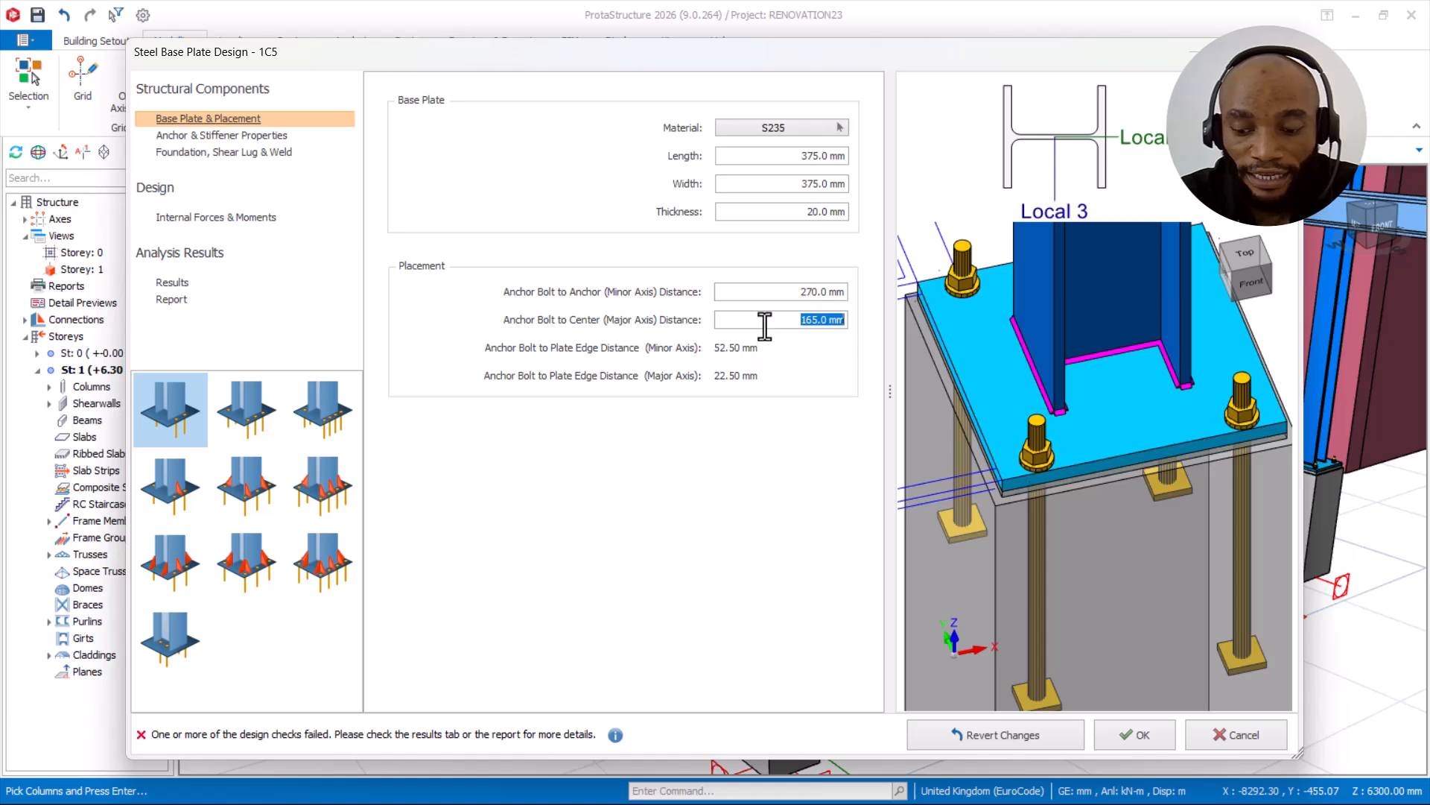
pyautogui.moveTo(764, 322); pyautogui.dragTo(877, 320)
pyautogui.write('137.5')
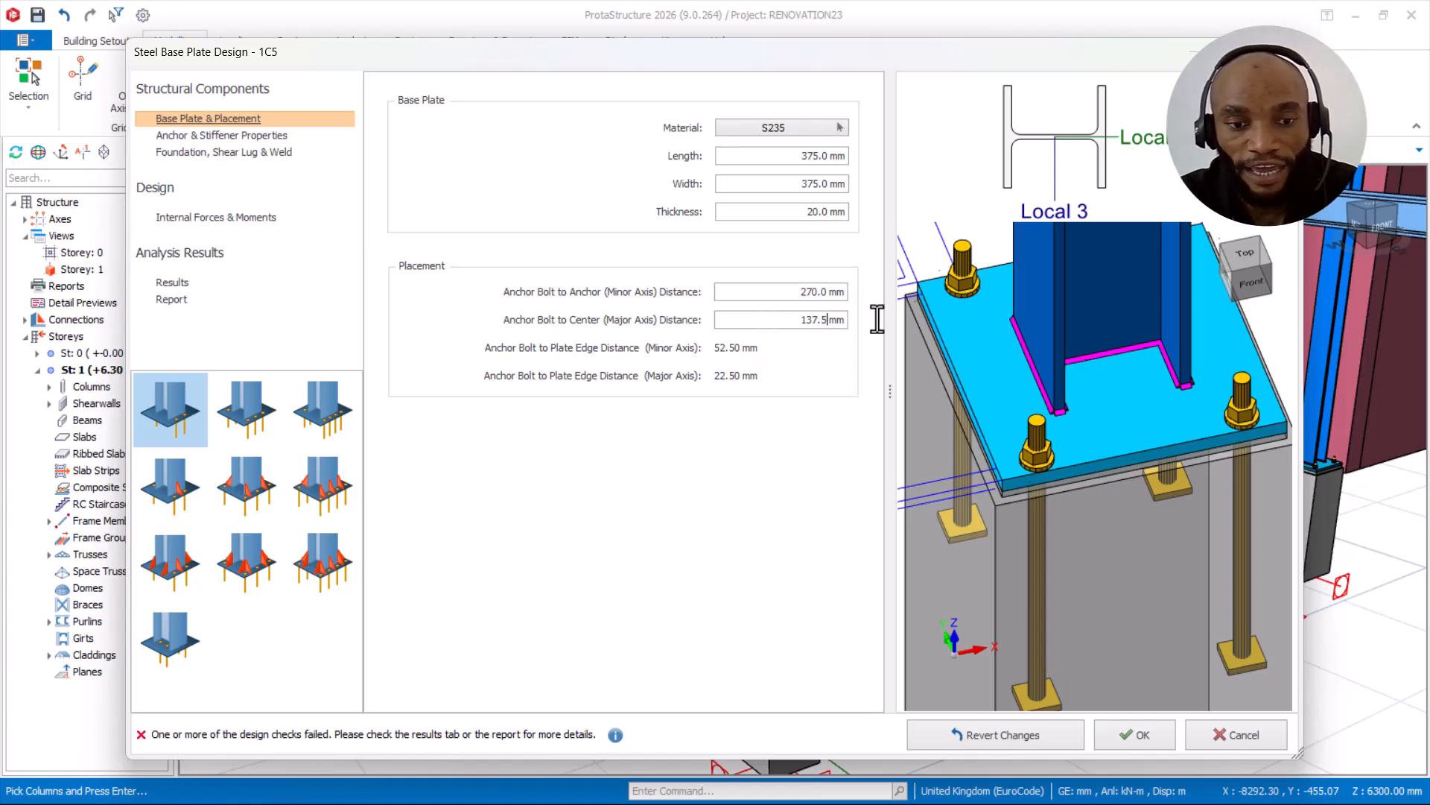
pyautogui.click(816, 295)
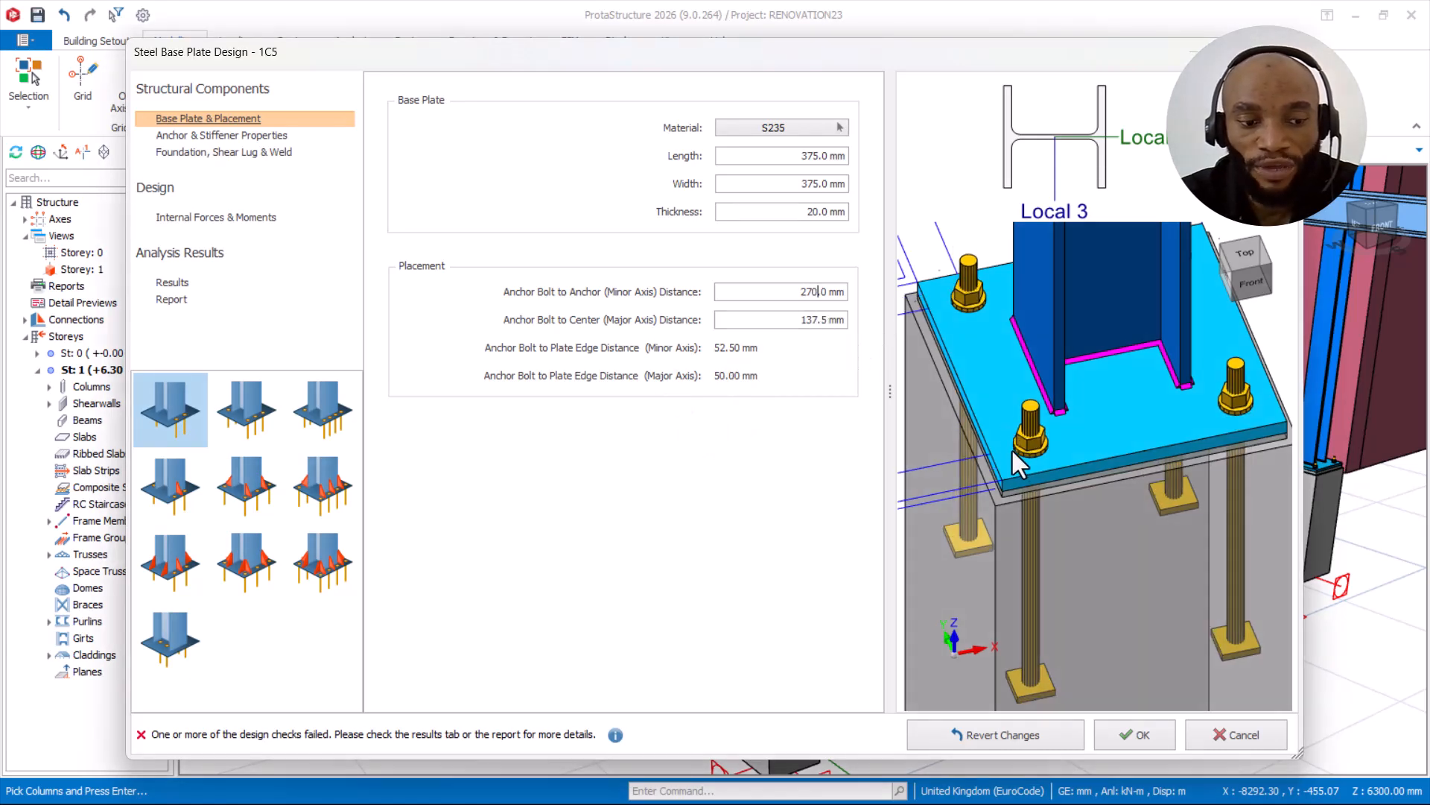
# Step: Inspect the bolt positions on the plate and set the minor-axis anchor bolt to anchor distance to 275 mm
pyautogui.scroll(3, 1011, 448)
pyautogui.scroll(-3, 1025, 449)
pyautogui.scroll(3, 1245, 391)
pyautogui.scroll(-3, 1234, 408)
pyautogui.moveTo(1225, 417); pyautogui.dragTo(944, 394, button='middle')
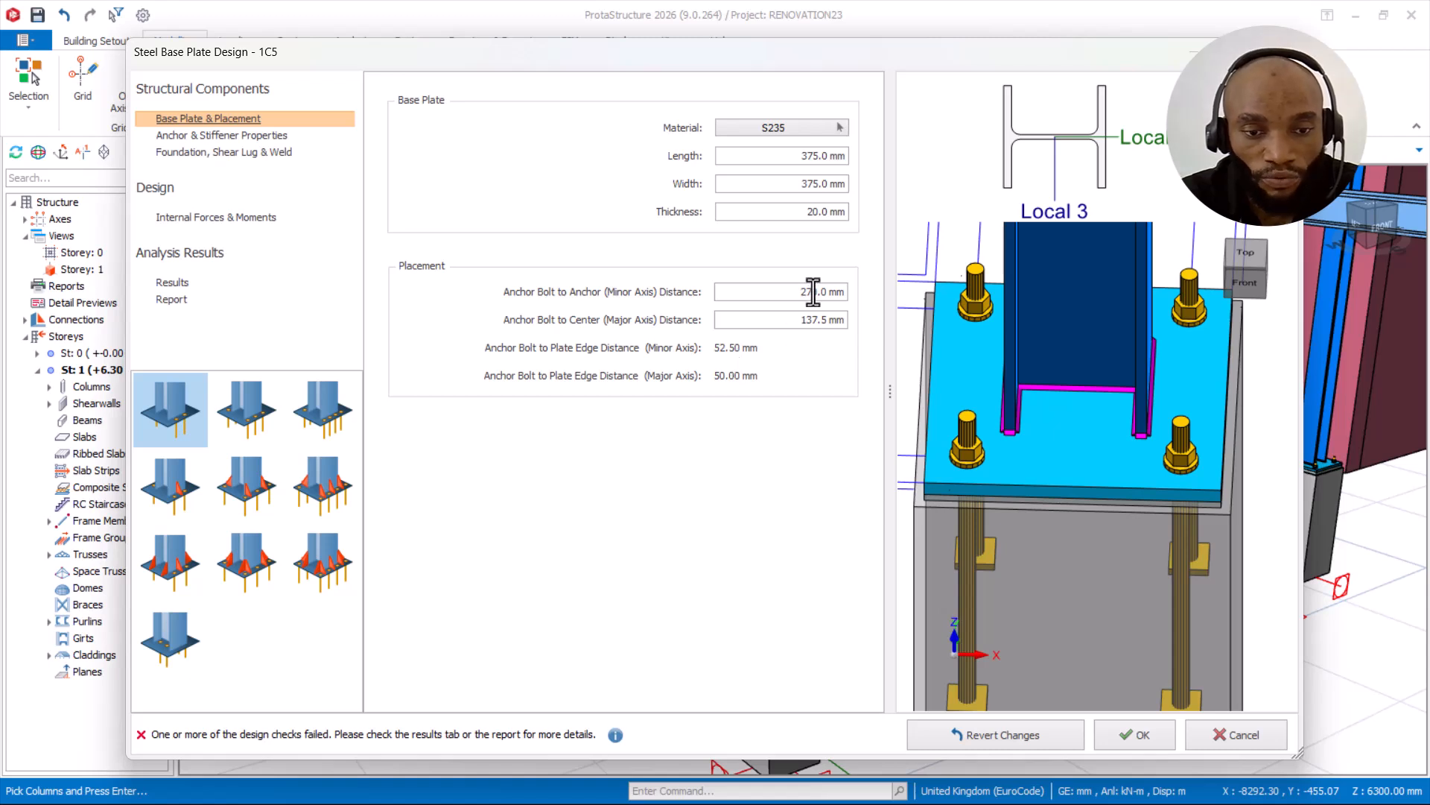
pyautogui.moveTo(811, 292); pyautogui.dragTo(866, 292)
pyautogui.write('5')
pyautogui.click(799, 321)
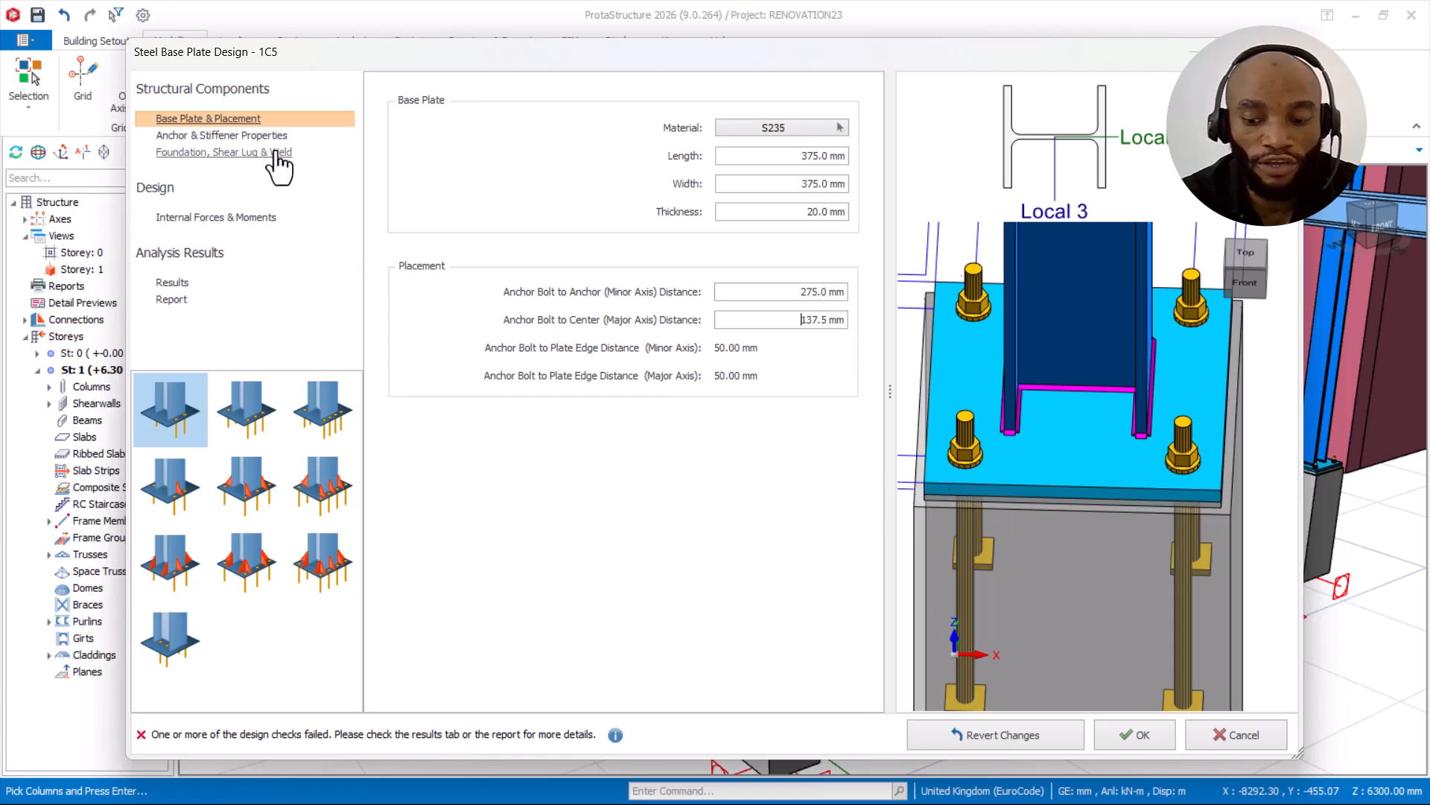
# Step: Set the anchor bolts to M20 diameter and Class 8.8 material
pyautogui.click(215, 137)
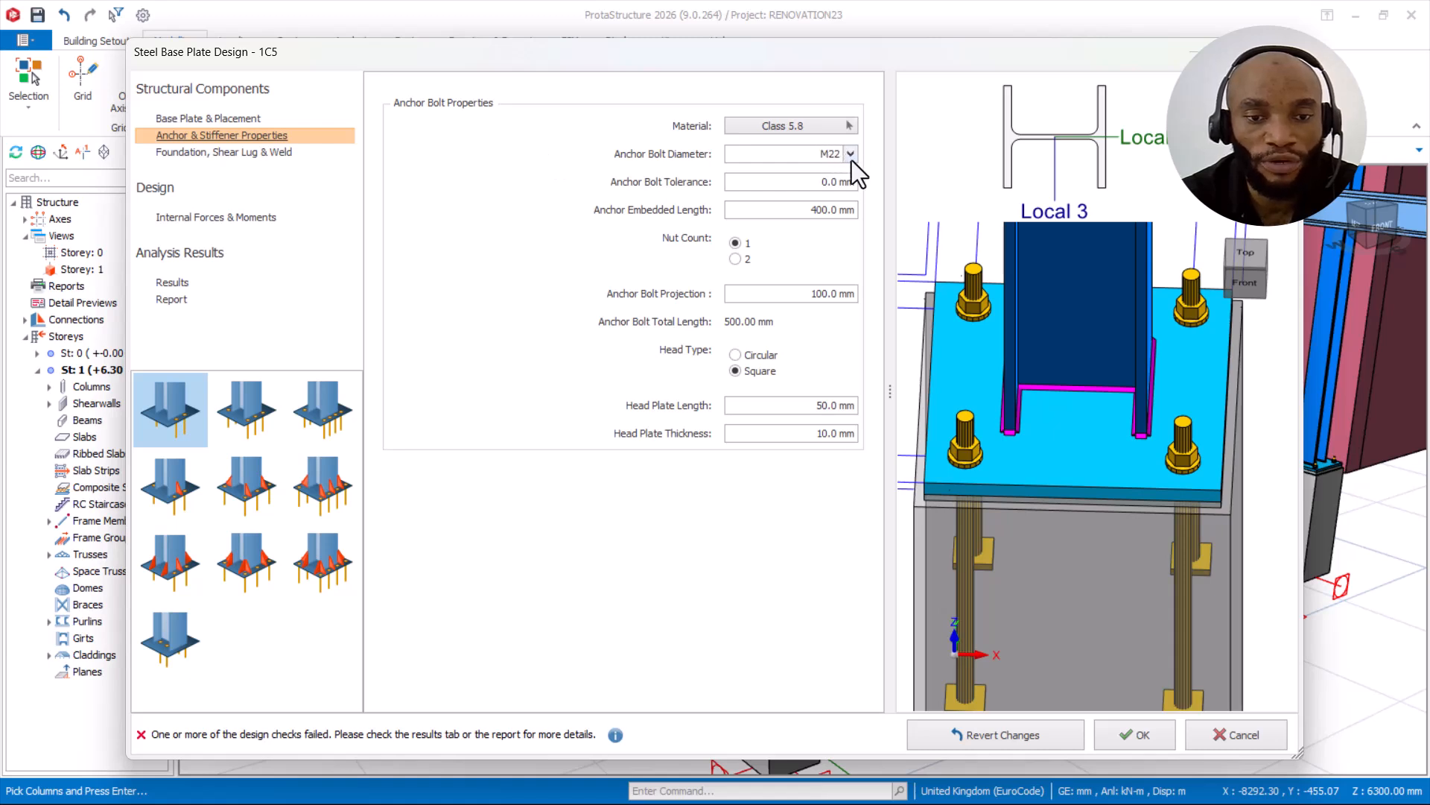
pyautogui.click(850, 154)
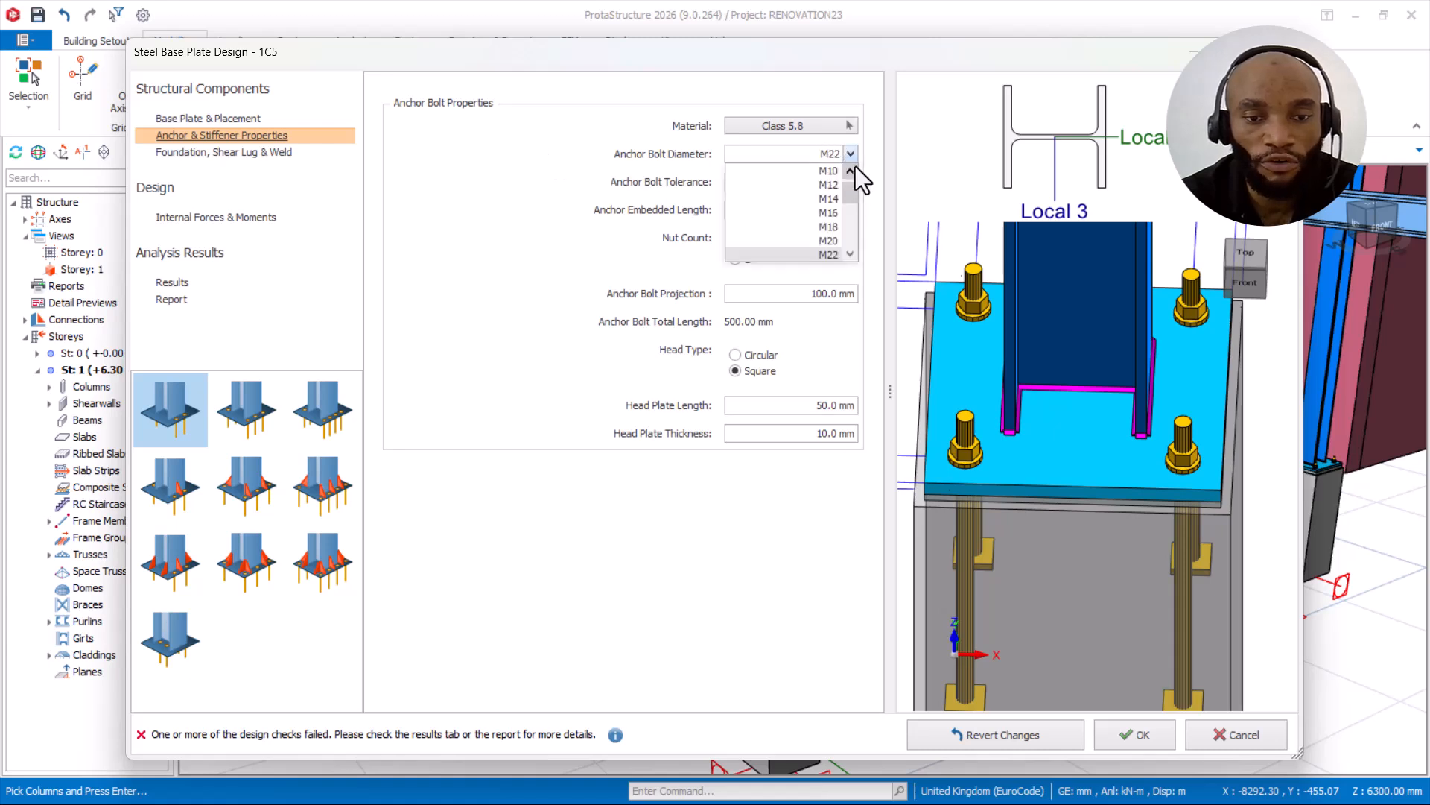
pyautogui.click(829, 241)
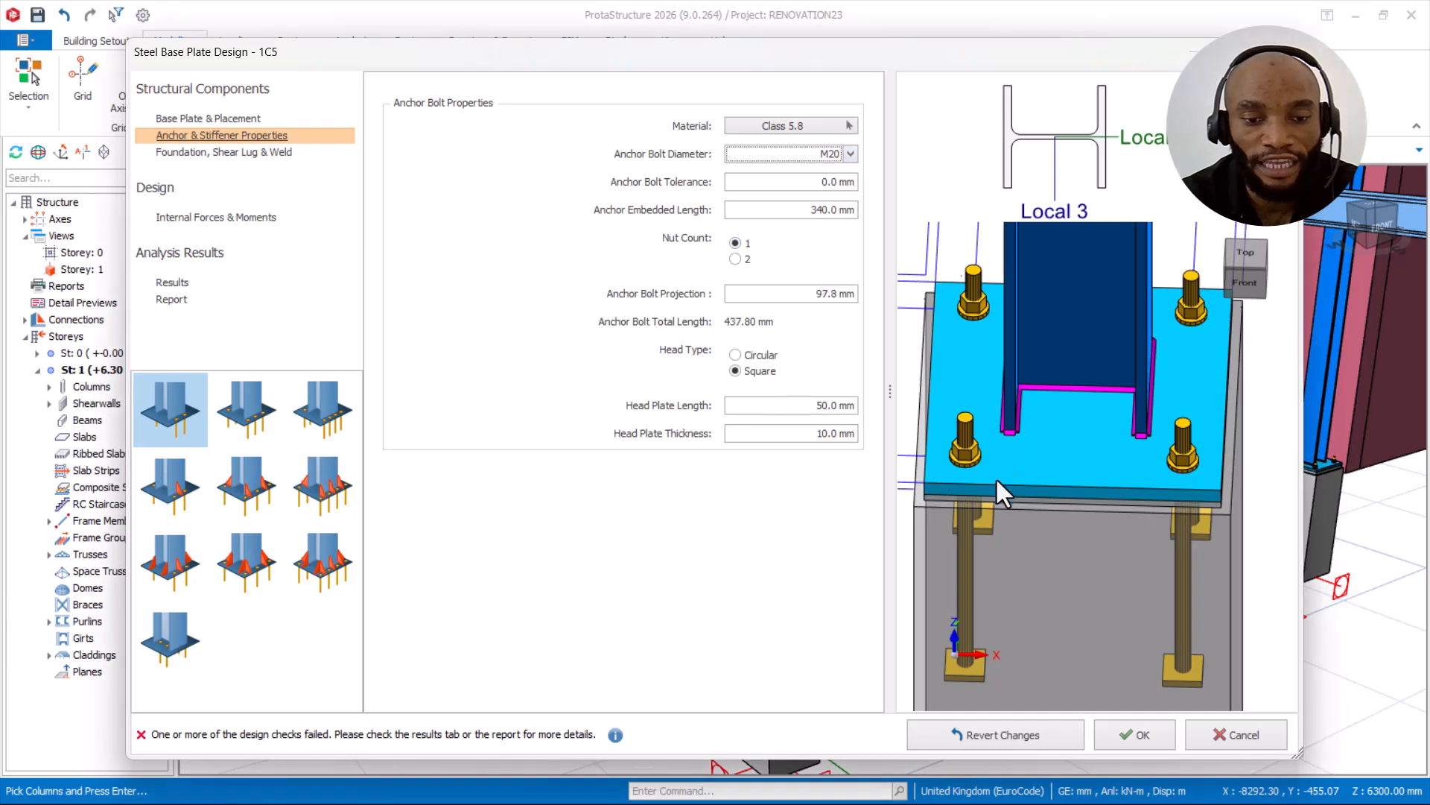
pyautogui.click(815, 131)
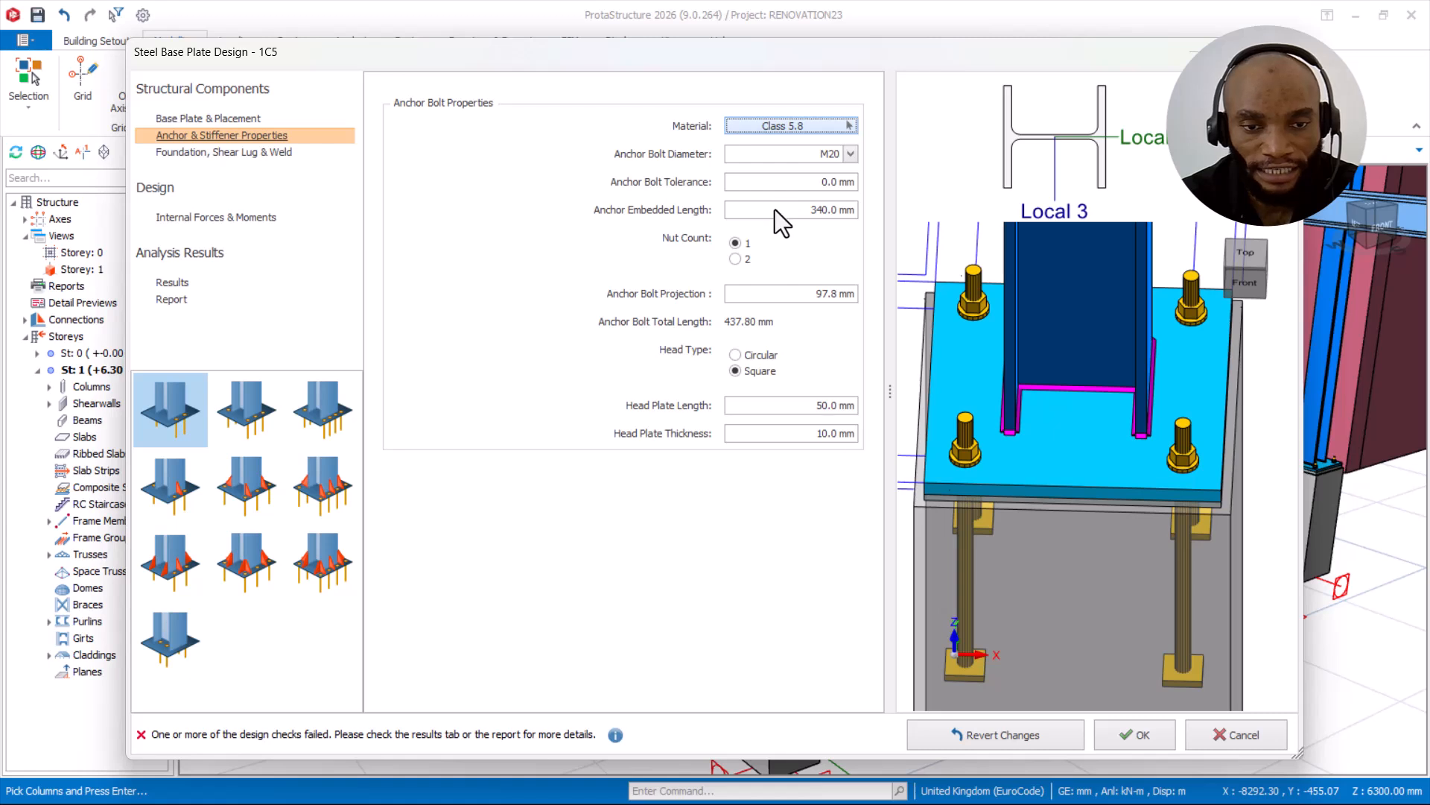
pyautogui.click(801, 125)
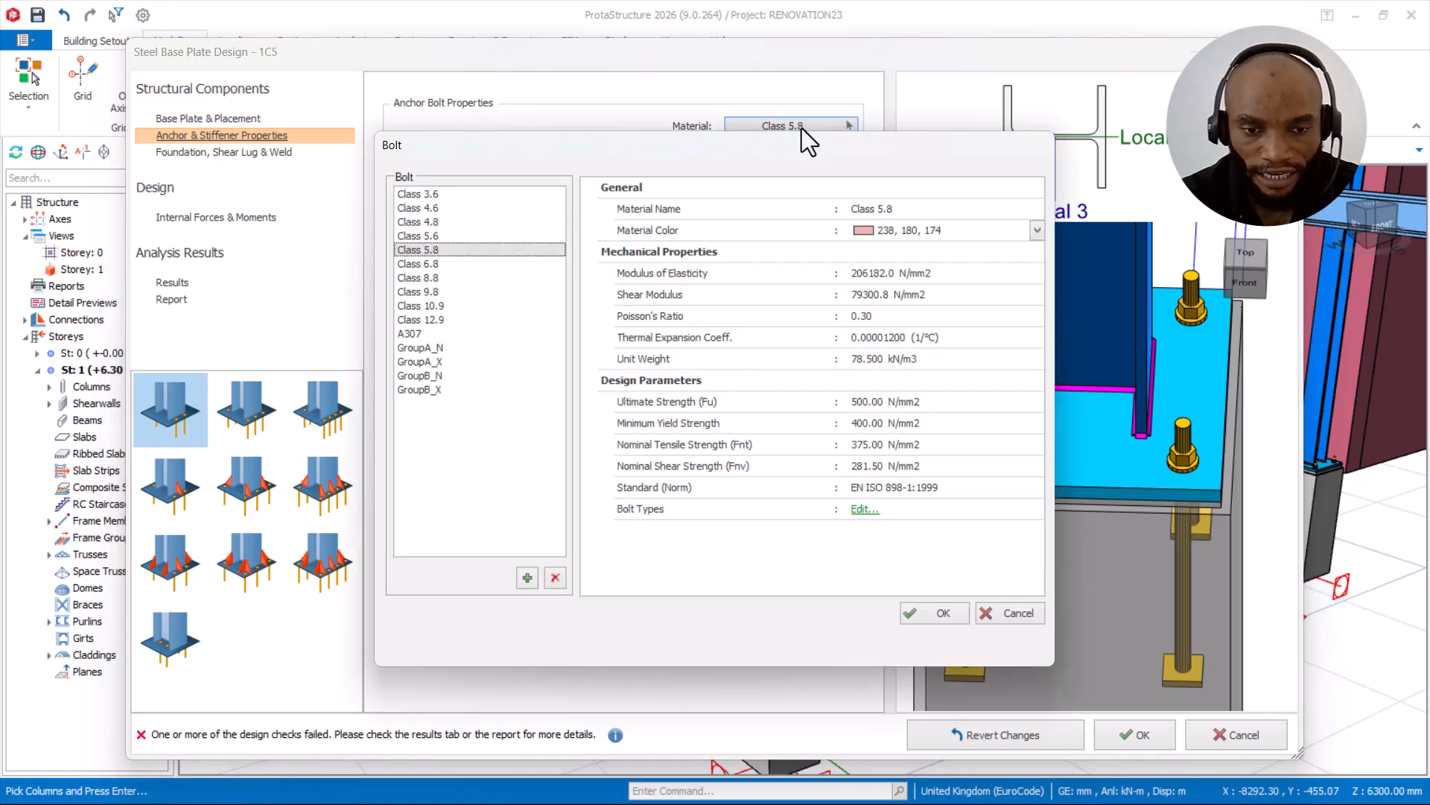
pyautogui.click(425, 277)
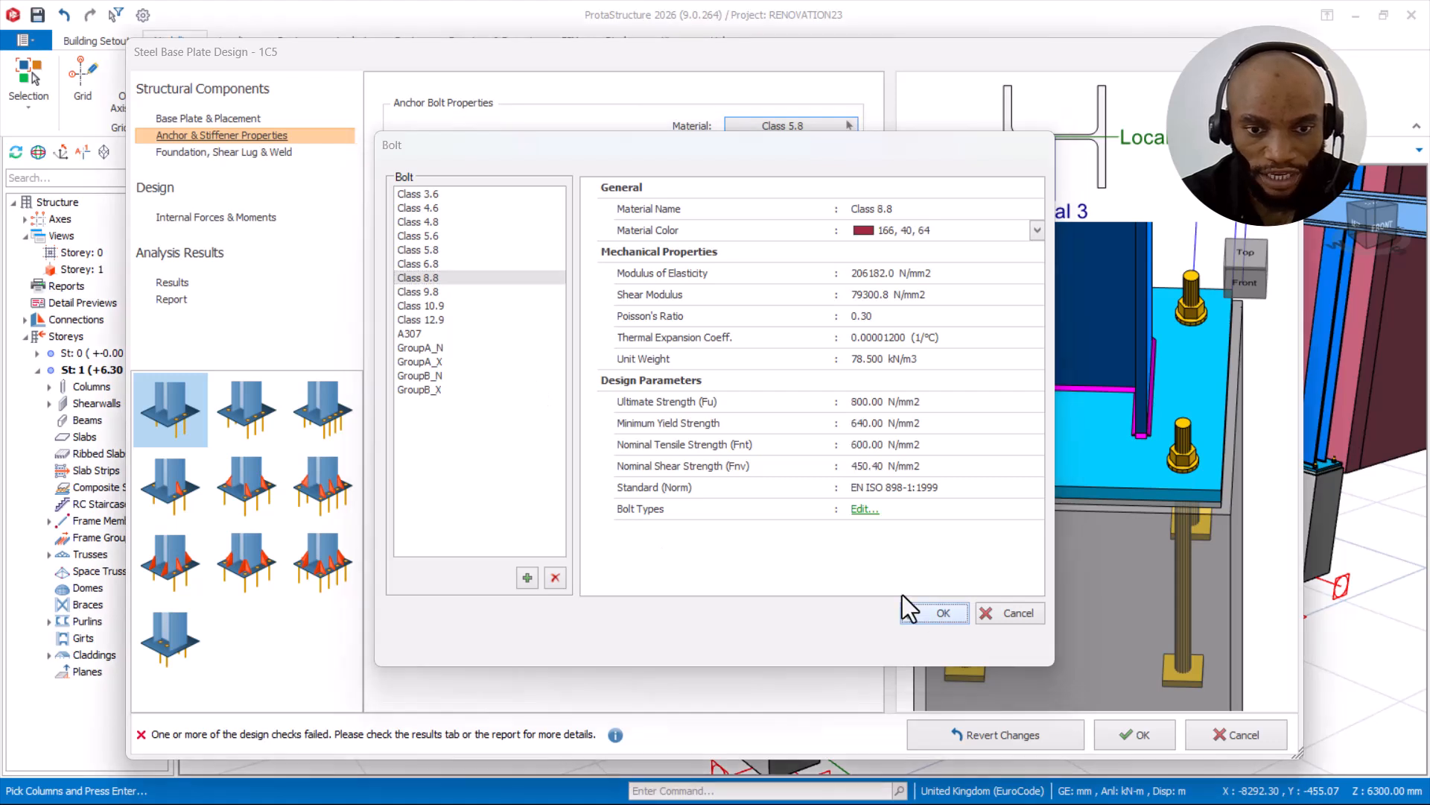
pyautogui.click(935, 614)
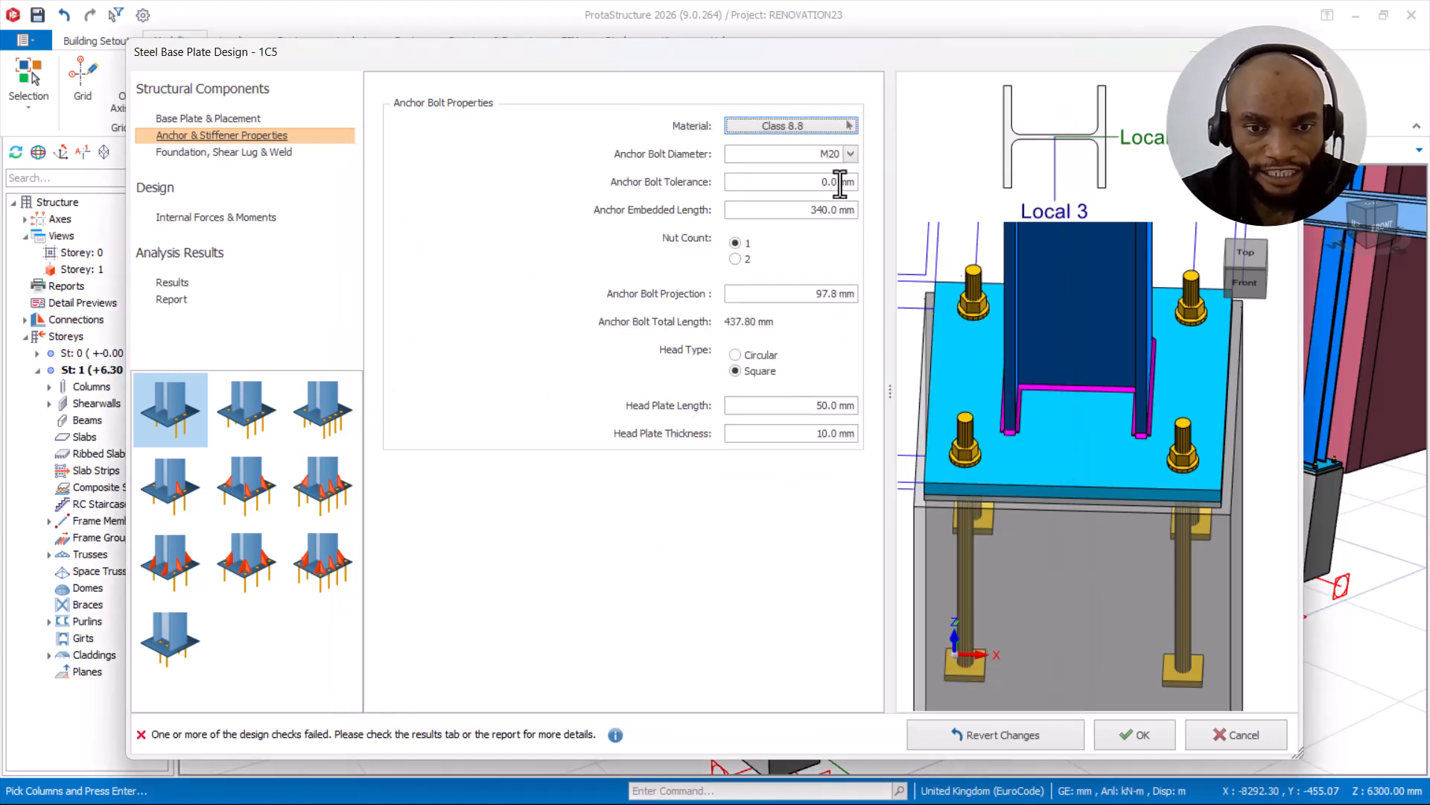
# Step: Try an anchor bolt tolerance of 2 mm and set the anchor embedded length to 350 mm
pyautogui.click(808, 181)
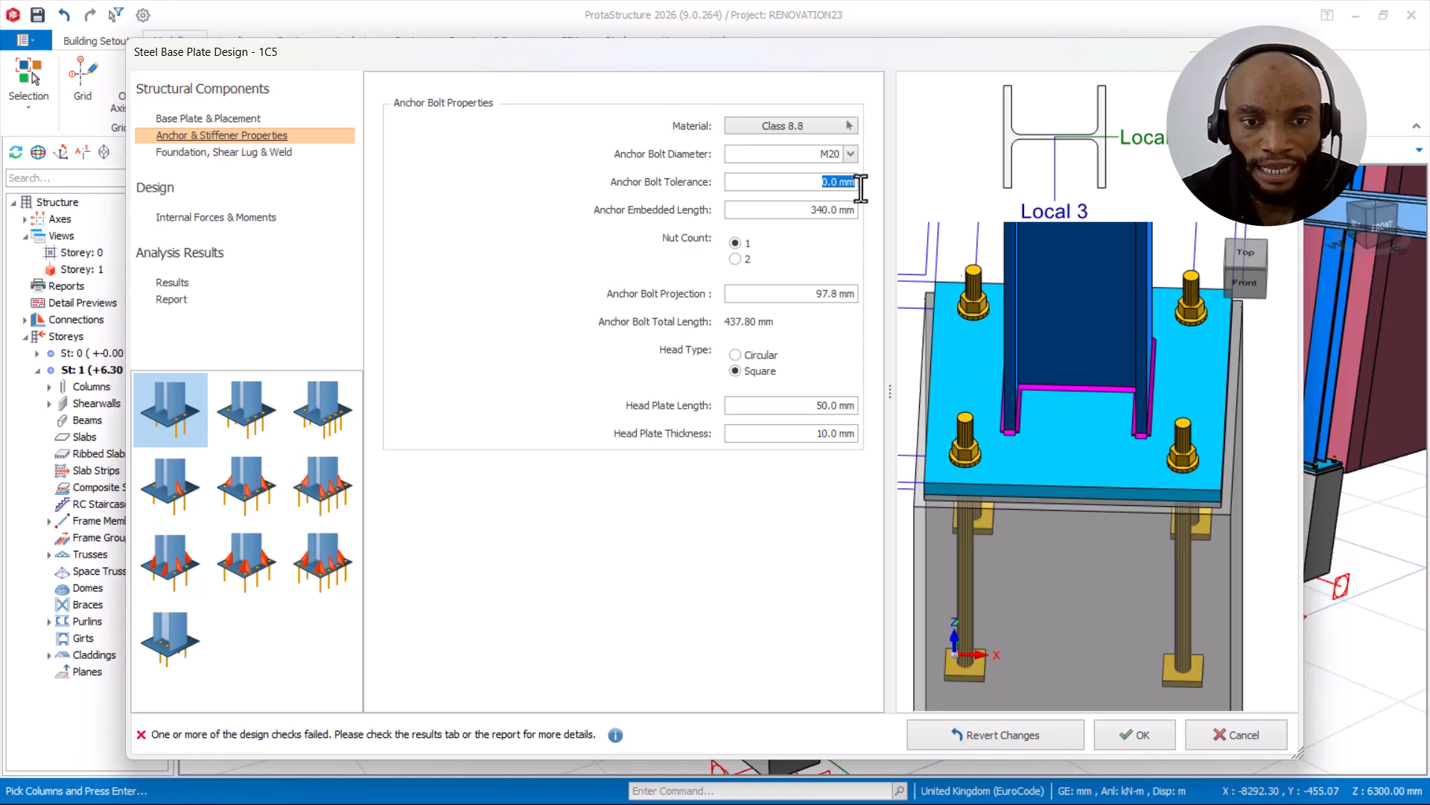
pyautogui.write('2')
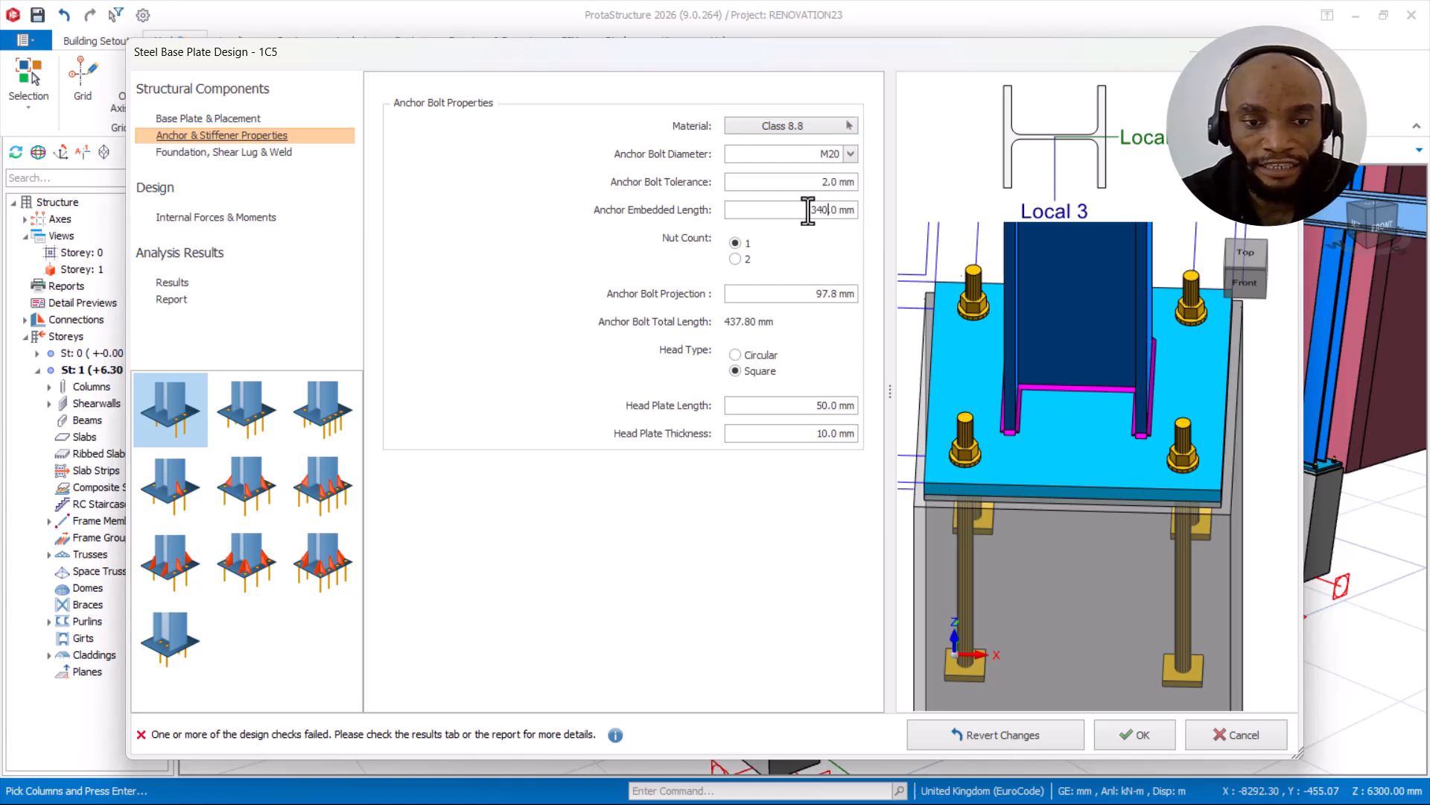
pyautogui.moveTo(801, 210); pyautogui.dragTo(868, 209)
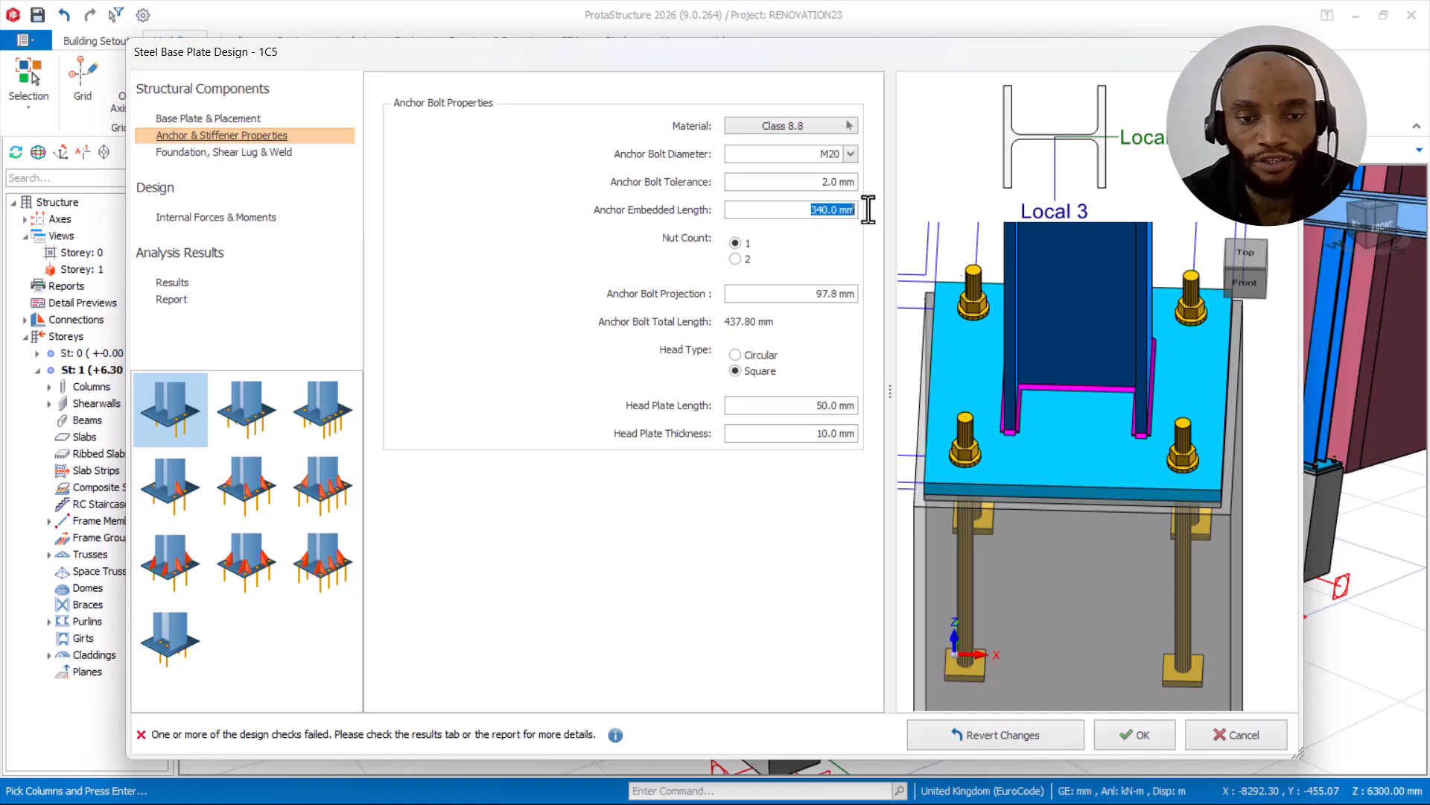
pyautogui.write('350')
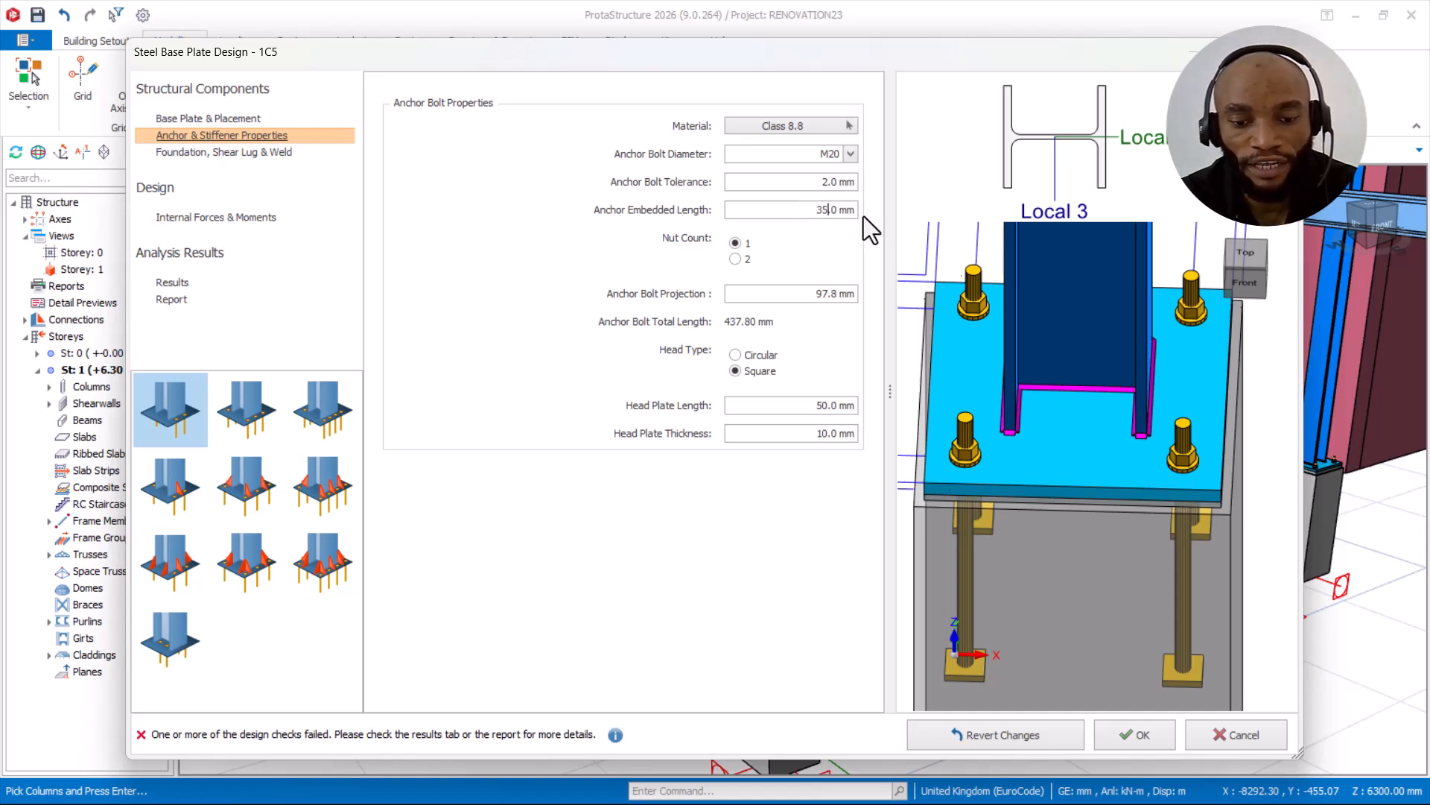
pyautogui.press('Tab')
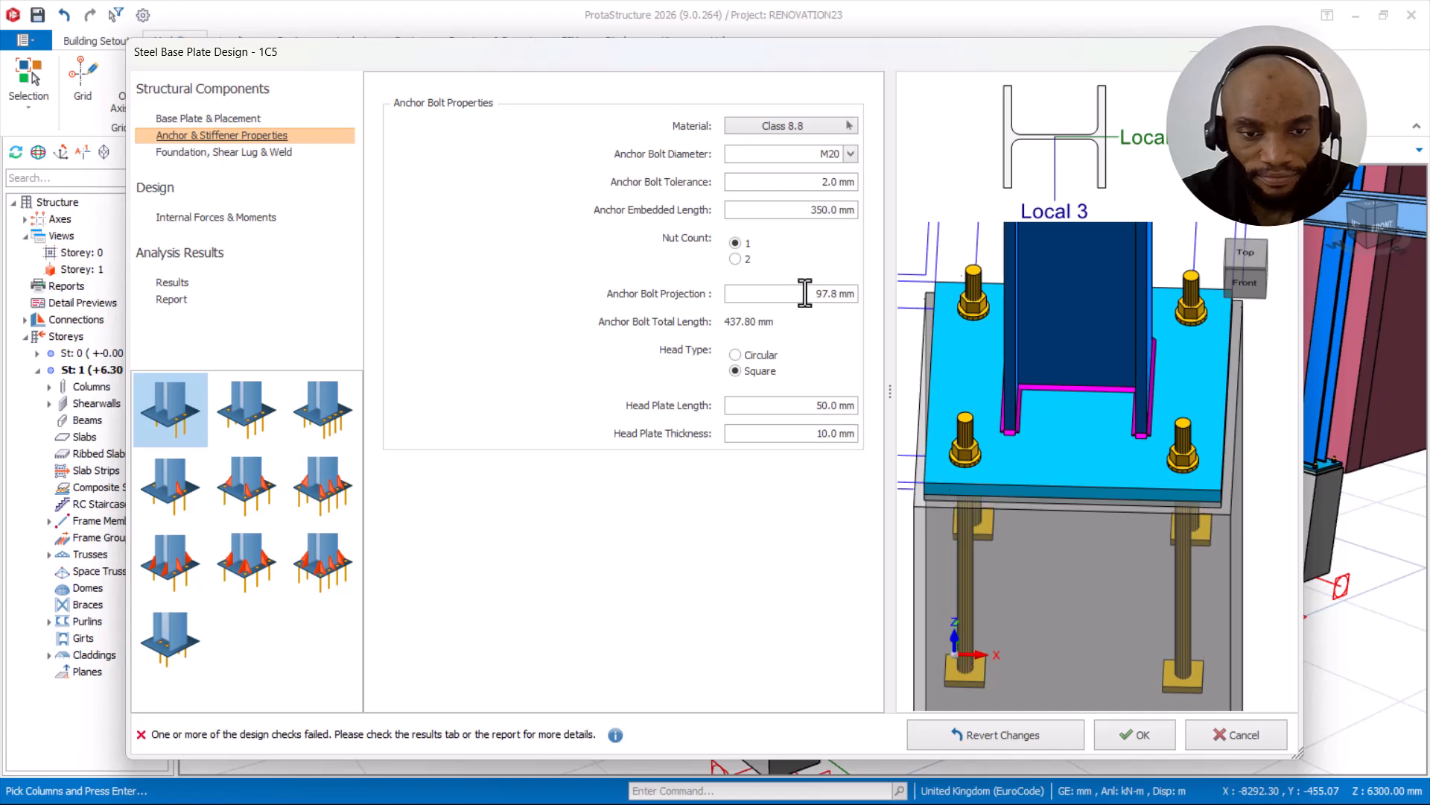
# Step: Examine the anchor bolt's projection above the plate and its embedded length in the pedestal
pyautogui.click(805, 292)
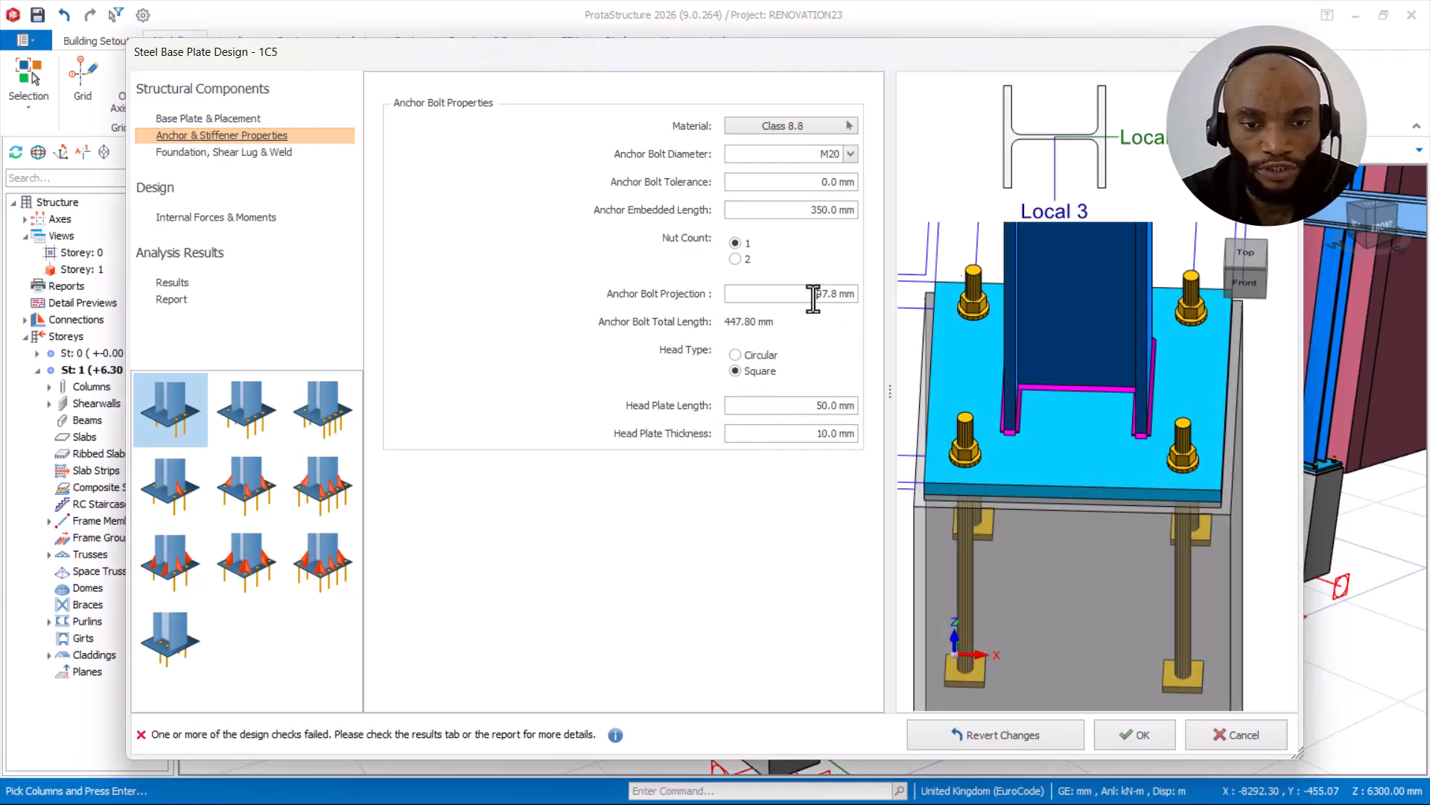
pyautogui.scroll(5, 951, 449)
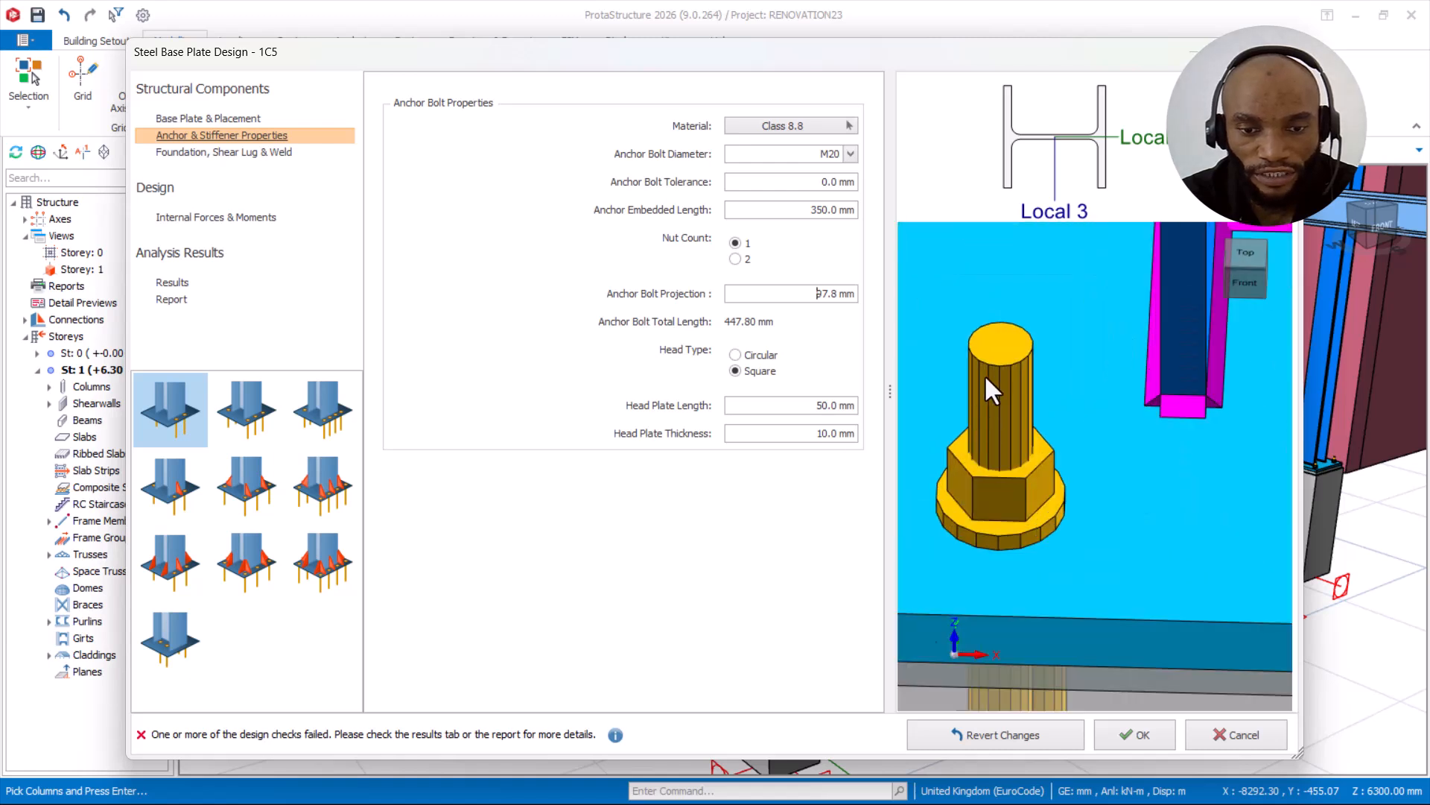
pyautogui.click(793, 212)
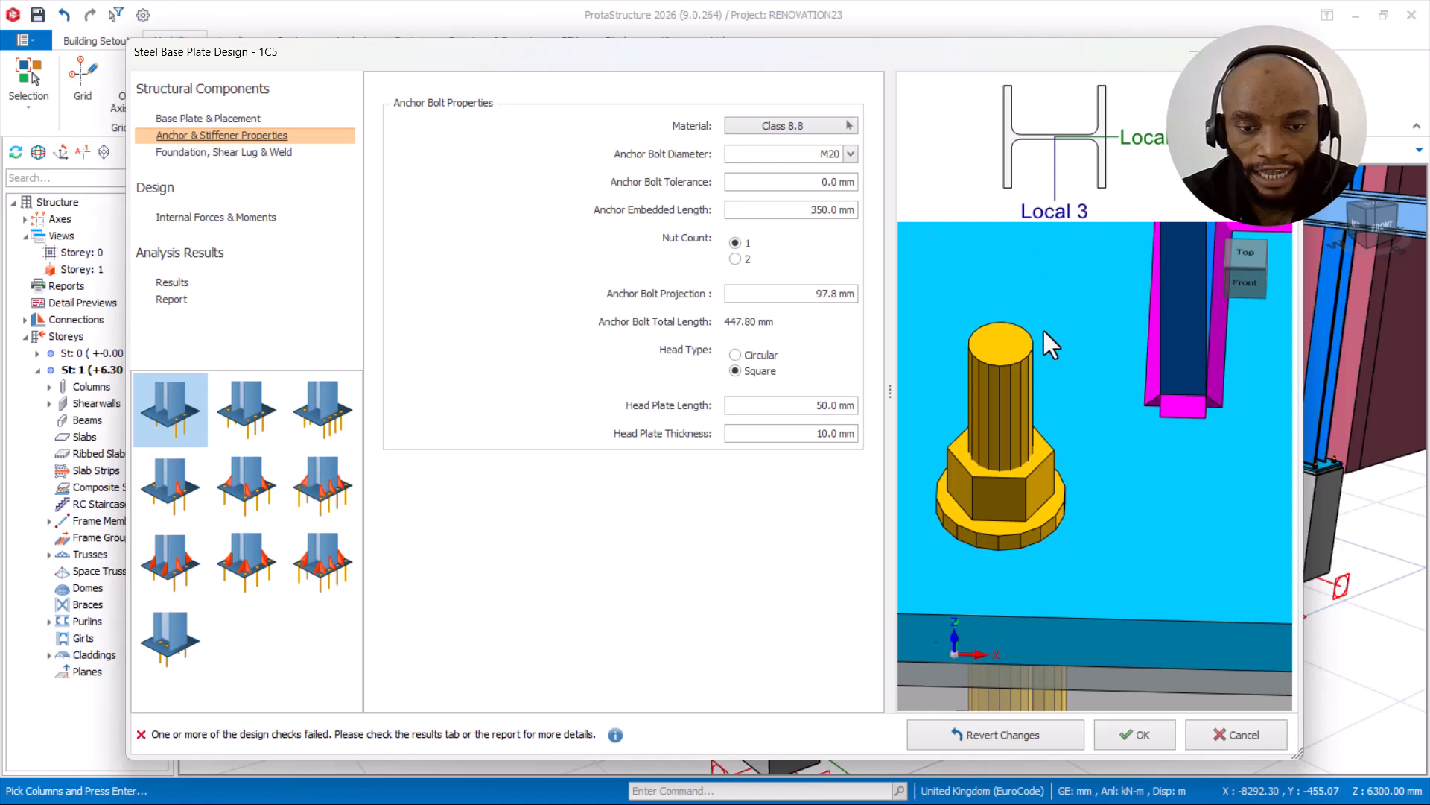
pyautogui.scroll(-5, 1052, 354)
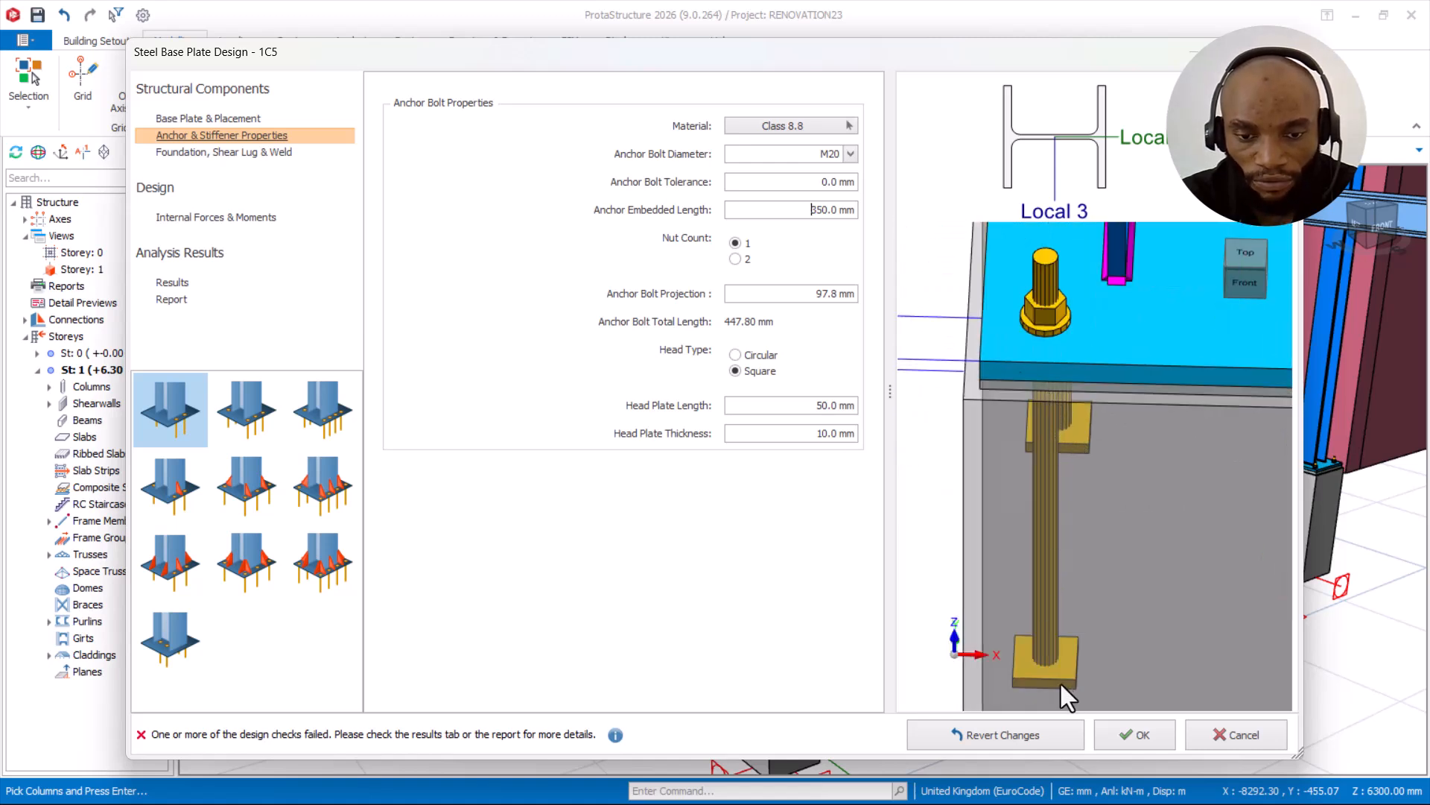
# Step: Set the anchor bolt projection above the base plate to 95 mm
pyautogui.scroll(5, 1029, 269)
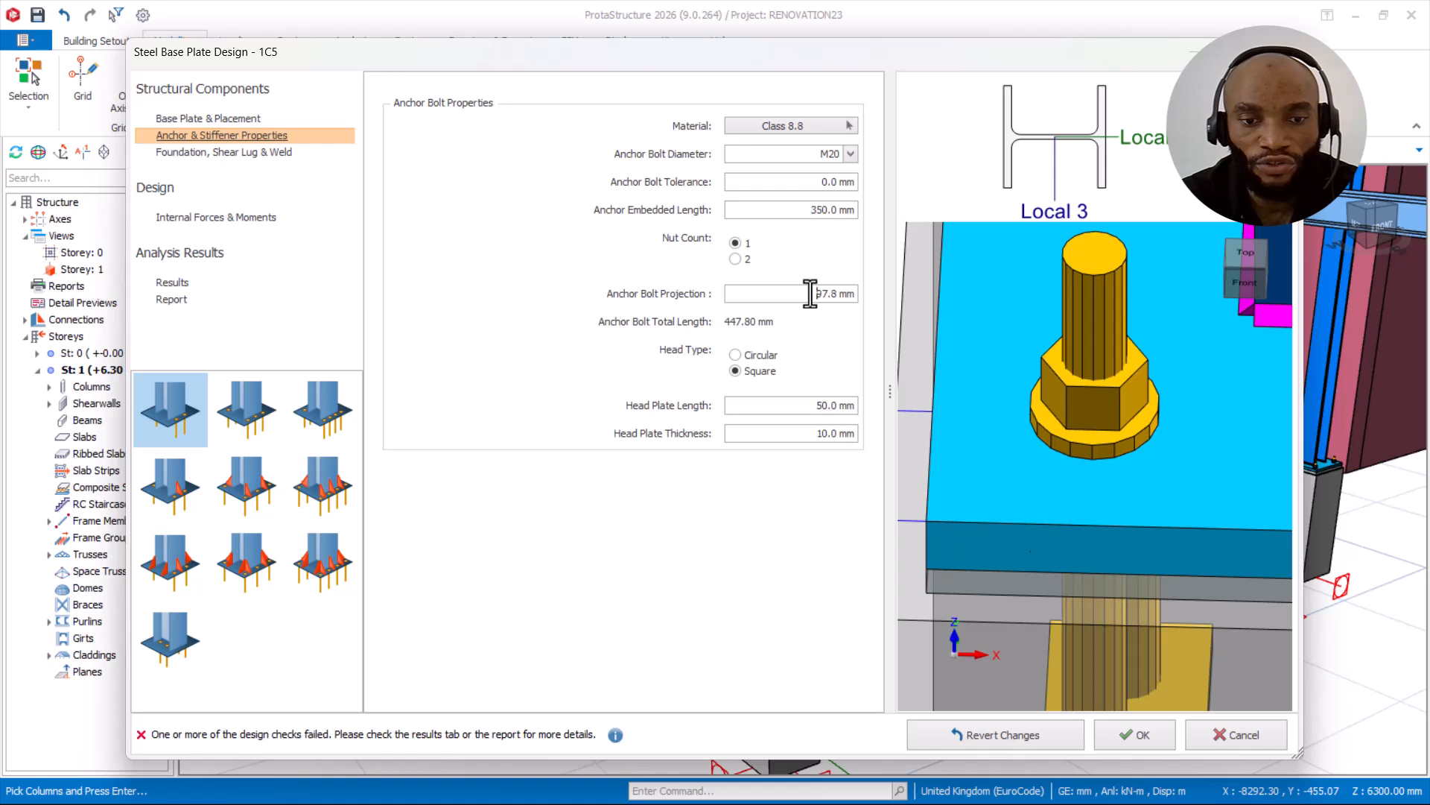
pyautogui.moveTo(806, 294); pyautogui.dragTo(871, 293)
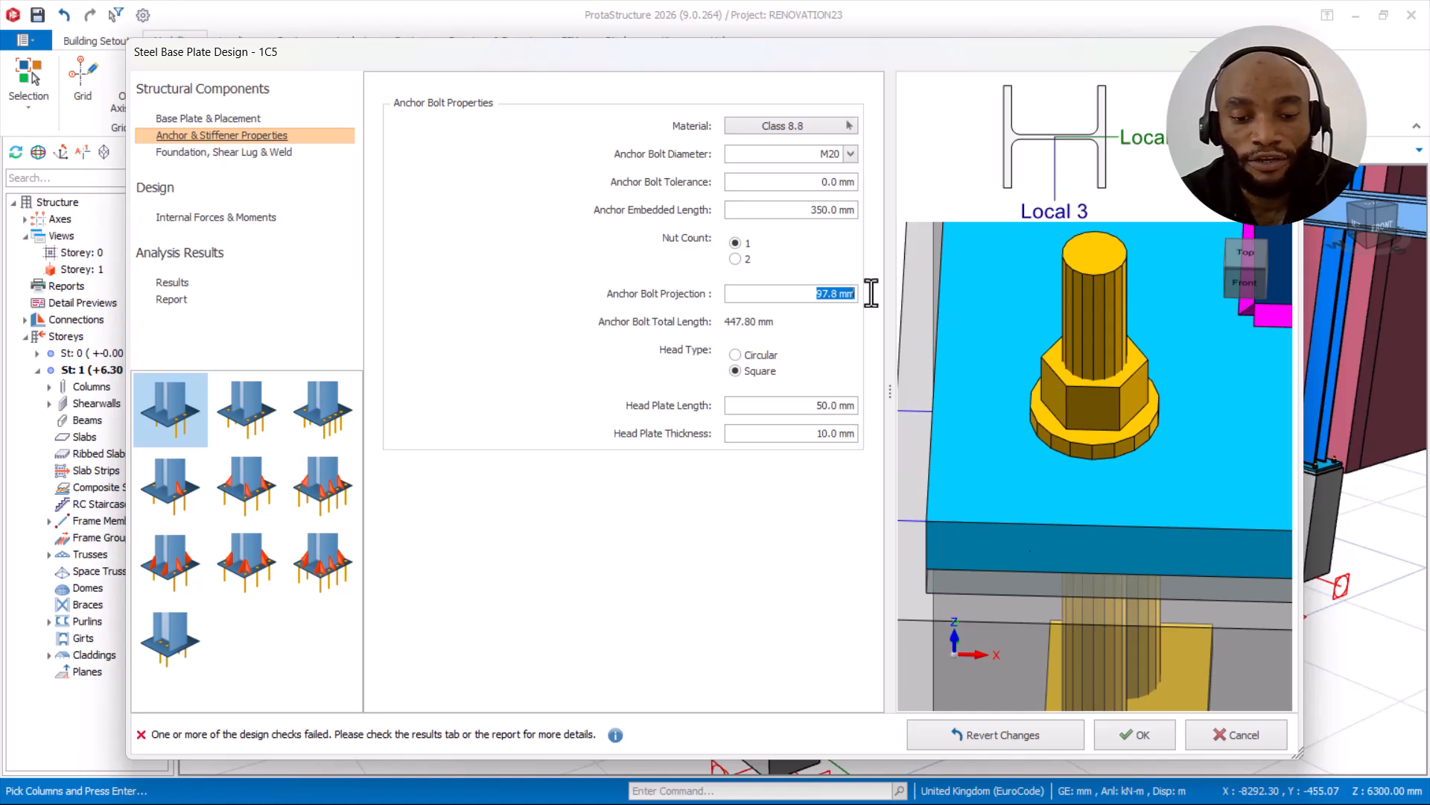
pyautogui.write('95')
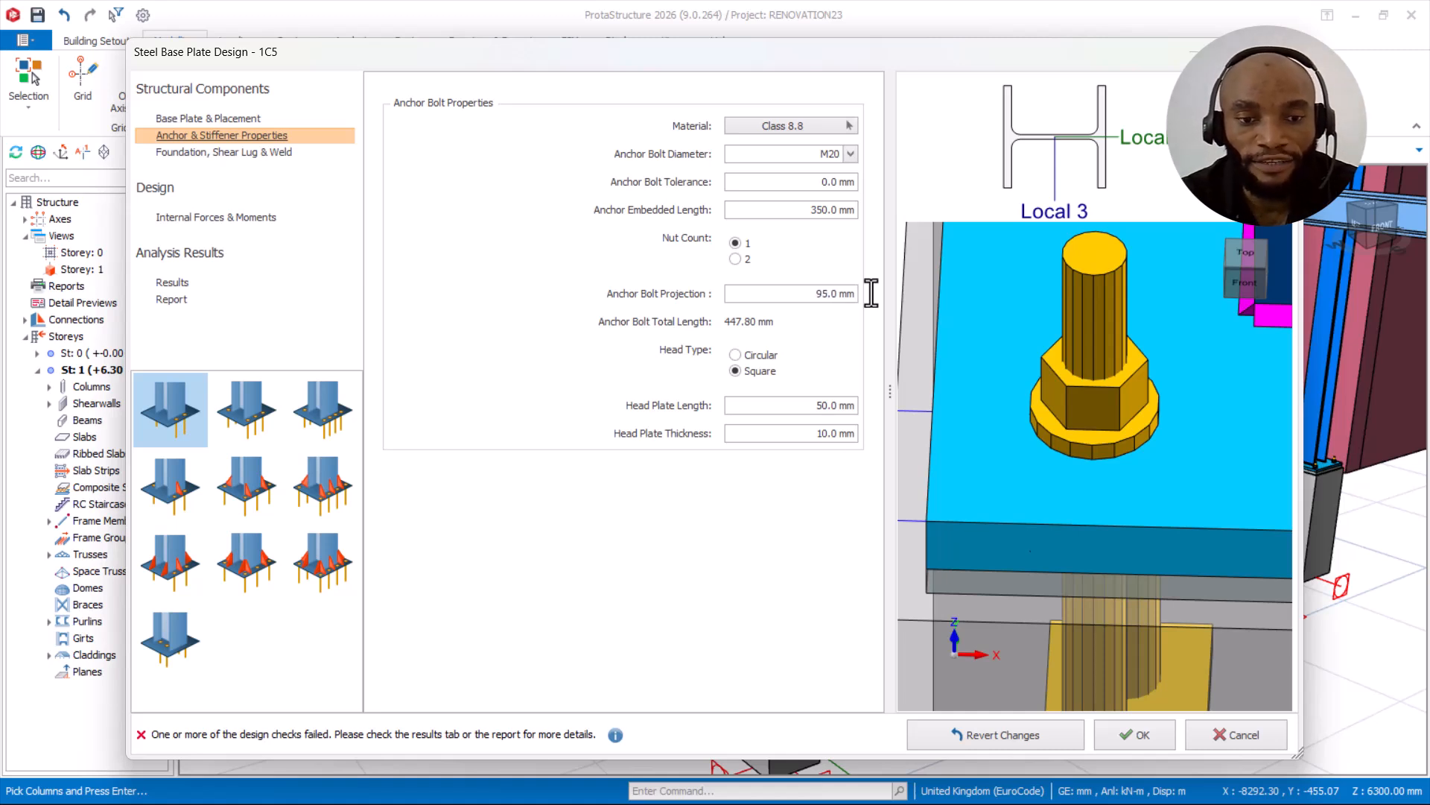
pyautogui.click(822, 210)
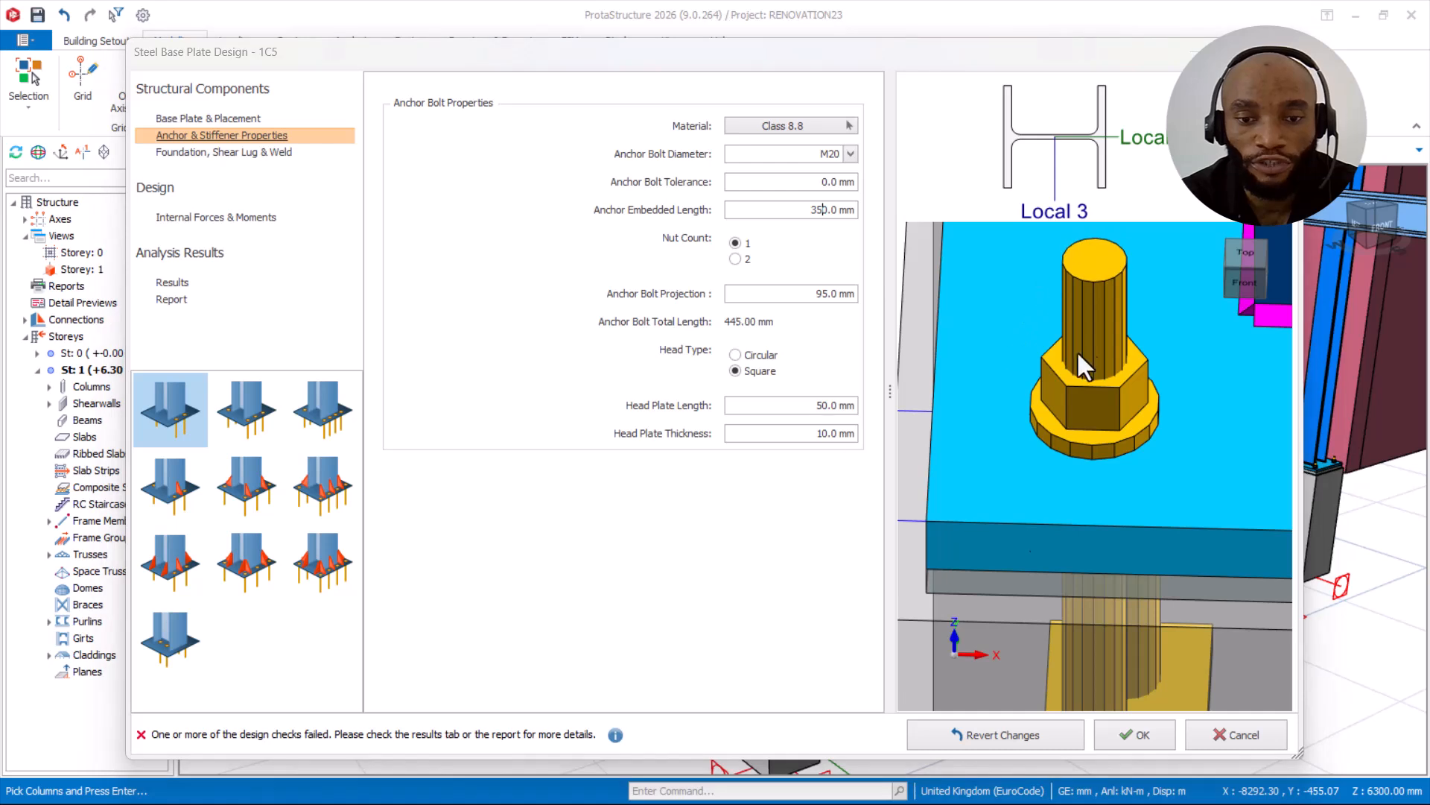
# Step: Try an anchor bolt projection of 75 mm and set it back to 95 mm
pyautogui.doubleClick(813, 297)
pyautogui.write('75')
pyautogui.click(822, 210)
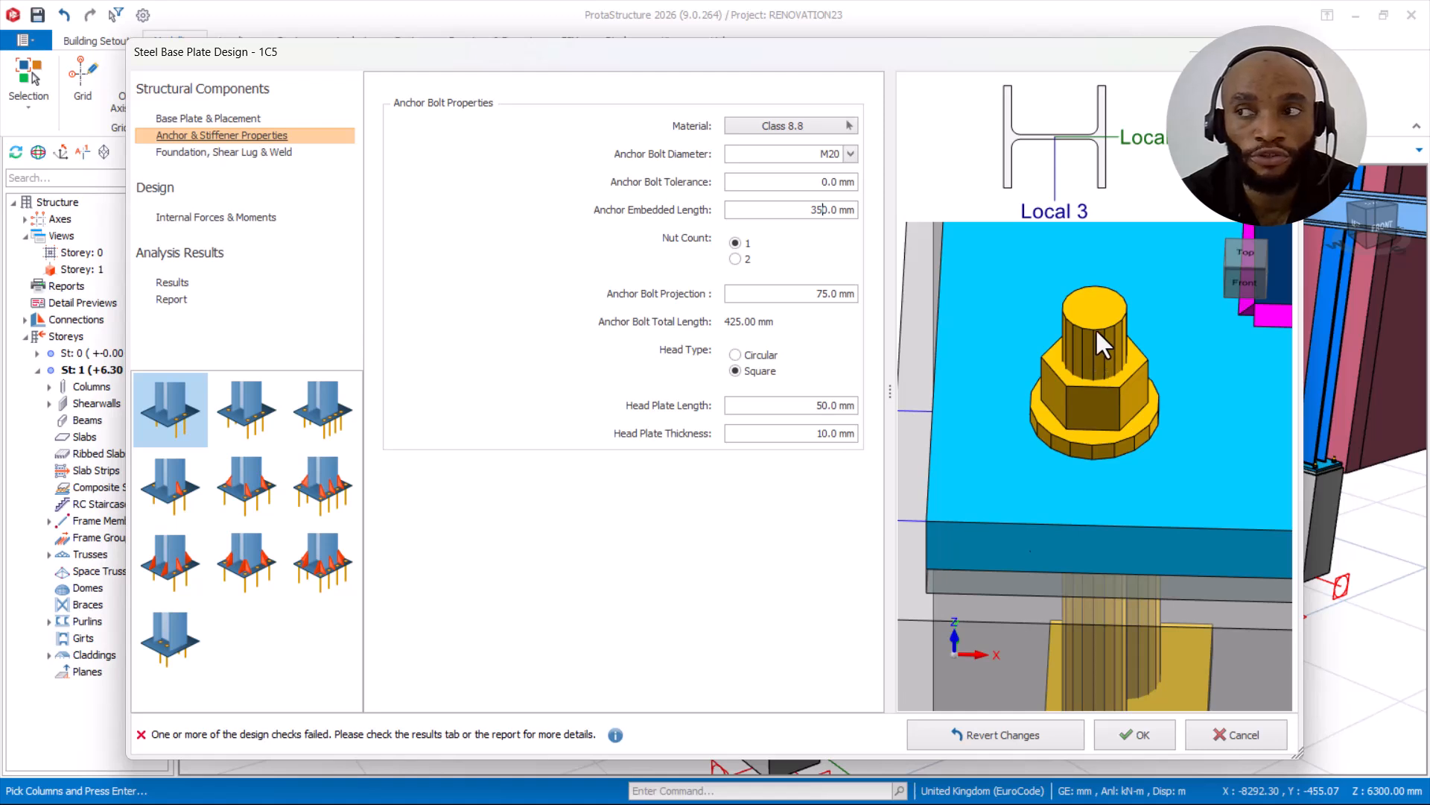
pyautogui.moveTo(807, 292); pyautogui.dragTo(863, 291)
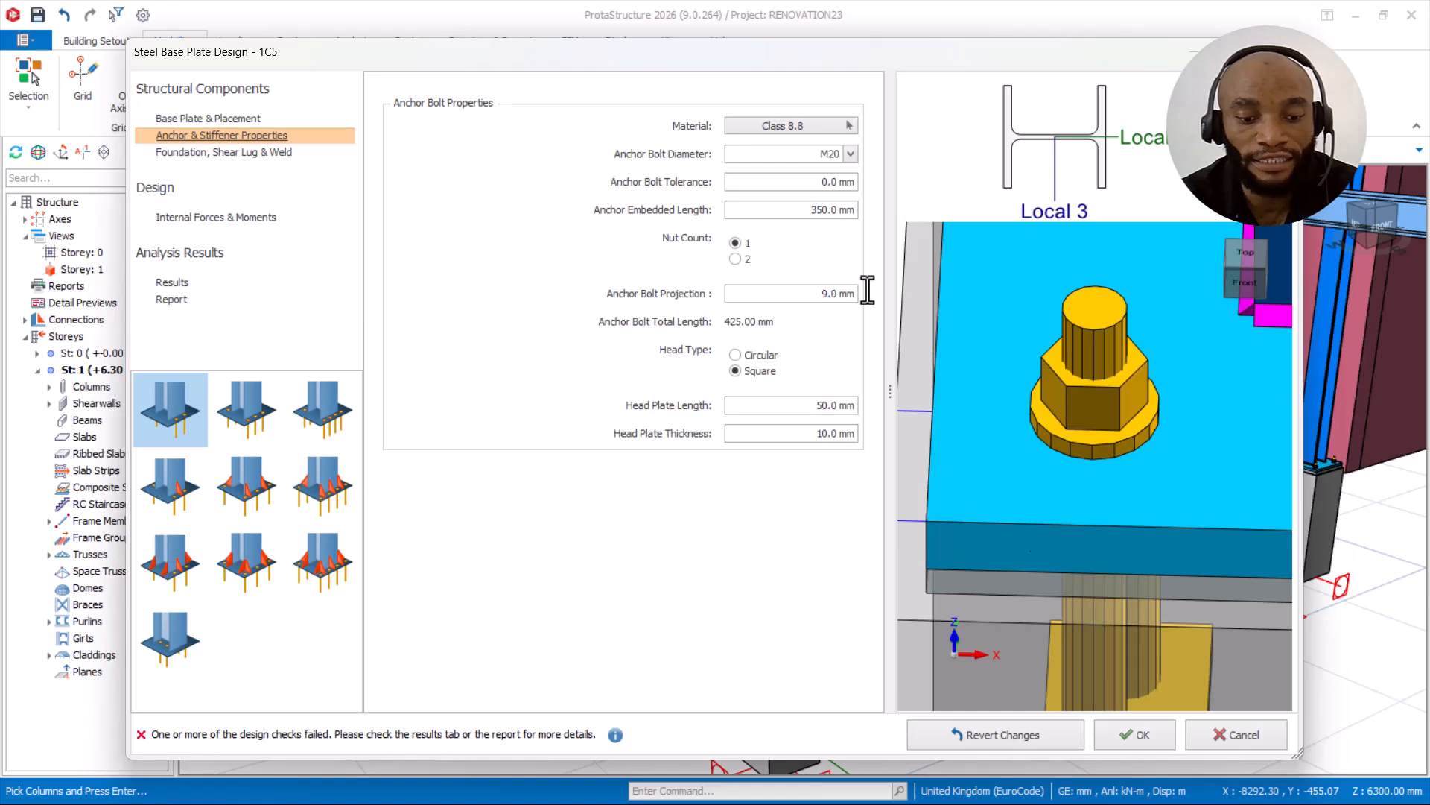
pyautogui.write('5')
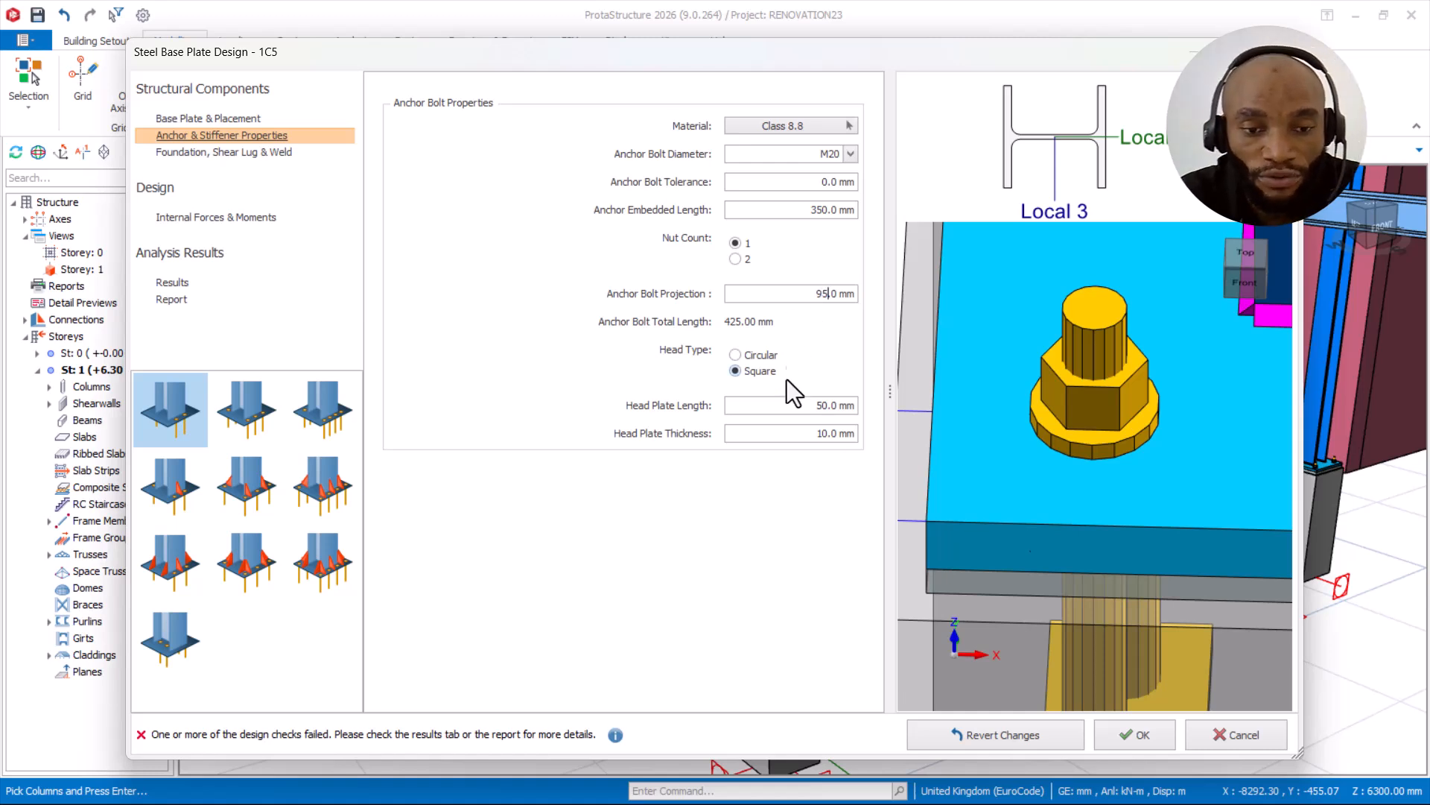
pyautogui.click(817, 210)
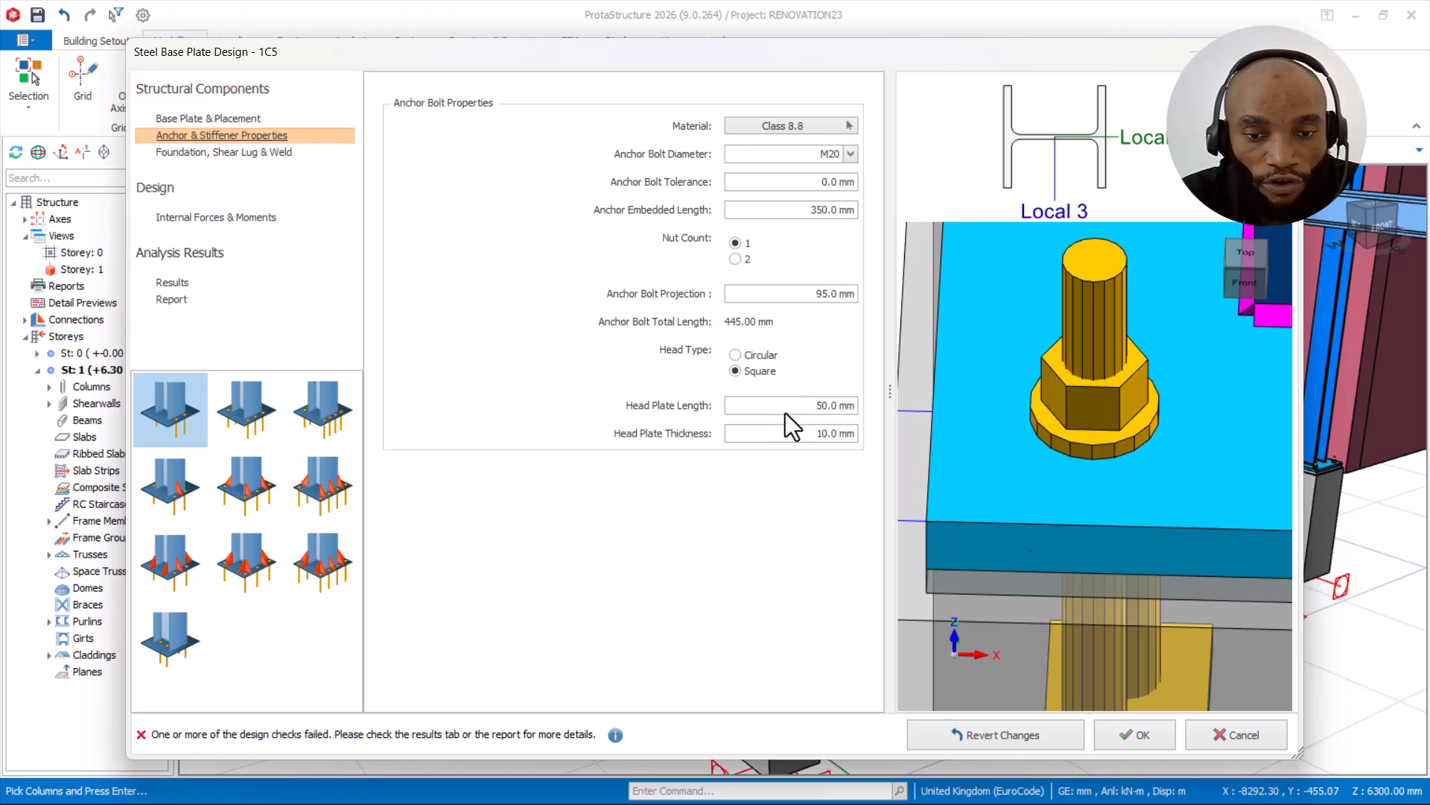
# Step: Inspect the embedded anchor heads, try the Circular head type and switch back to Square
pyautogui.scroll(-5, 1049, 407)
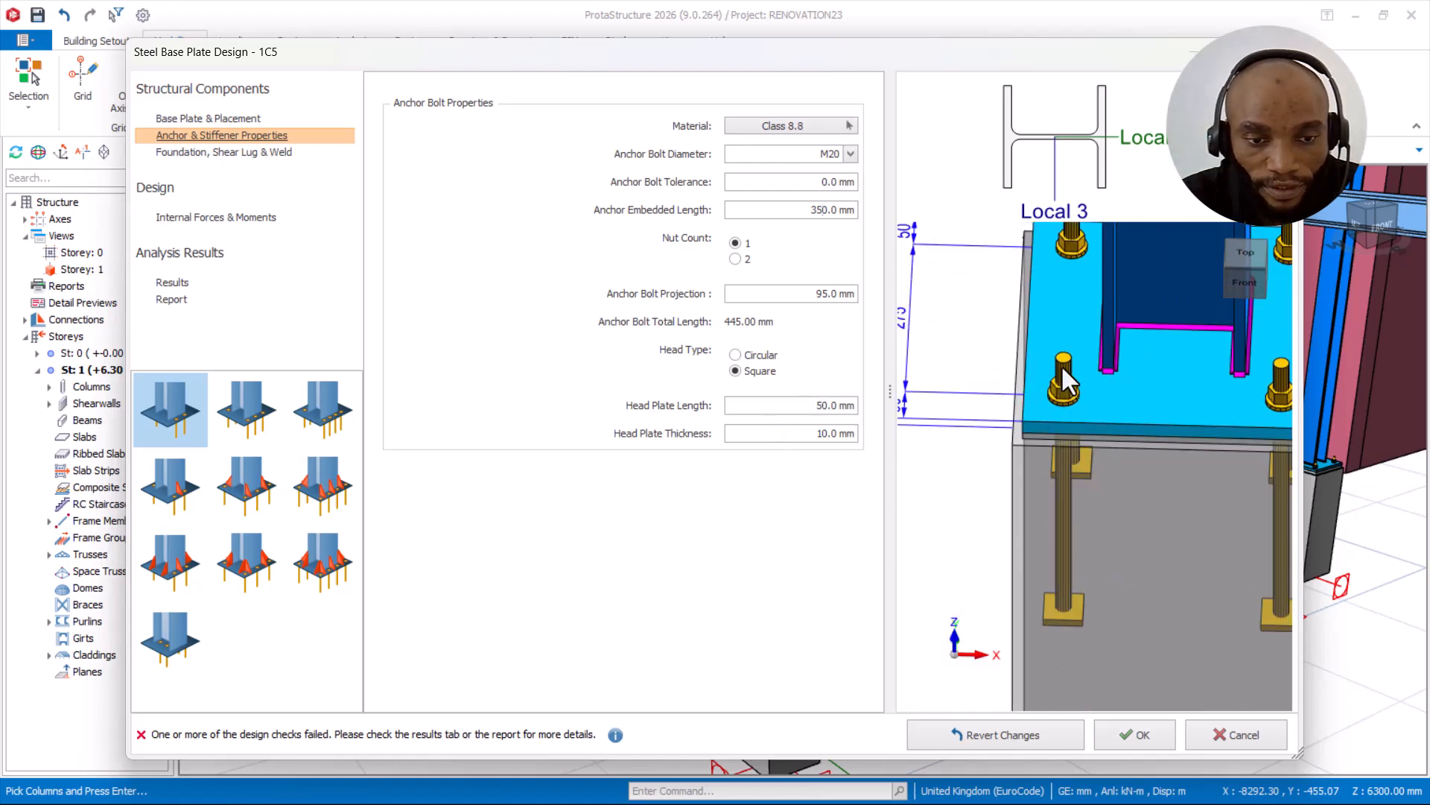
pyautogui.scroll(4, 1086, 492)
pyautogui.scroll(-4, 1051, 454)
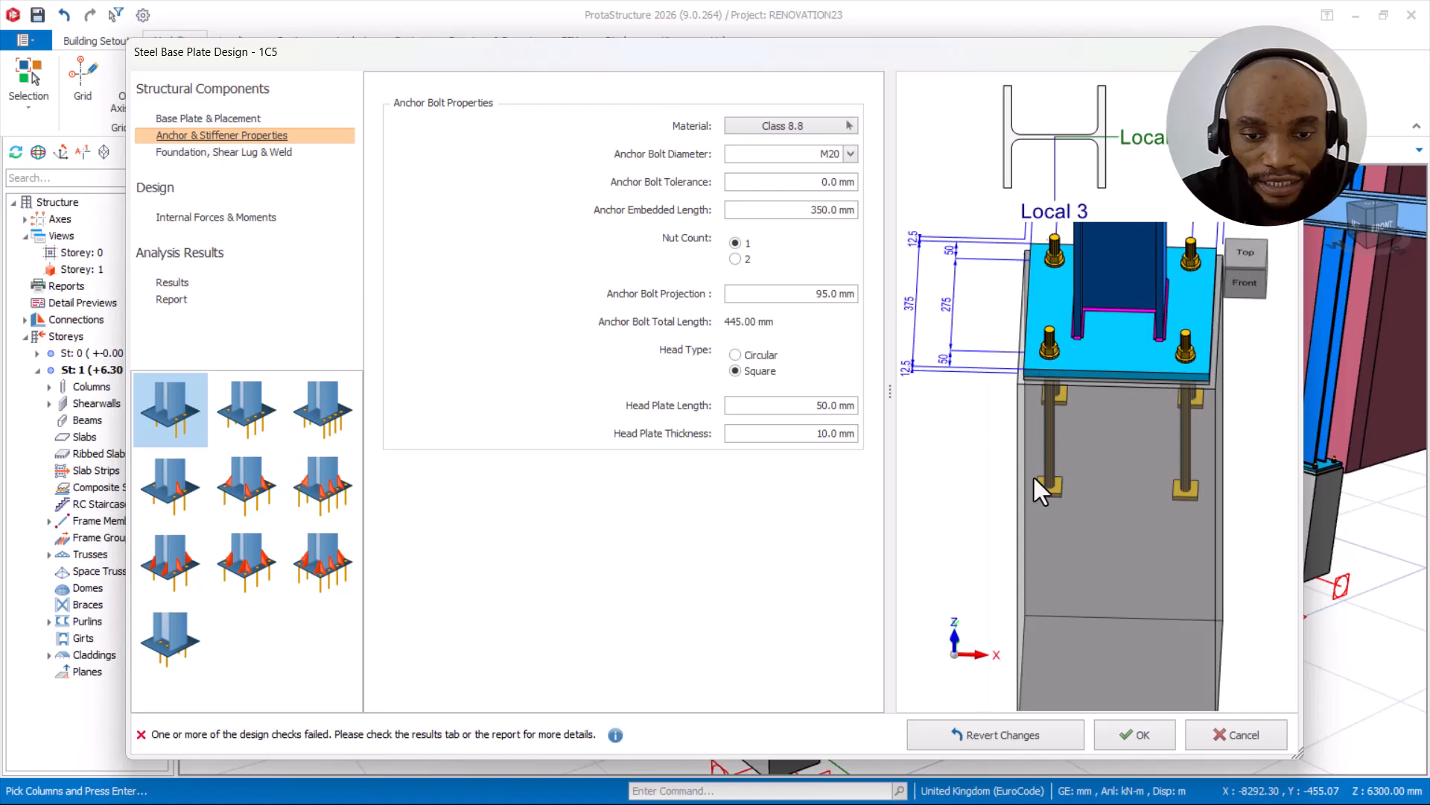
pyautogui.scroll(4, 1035, 482)
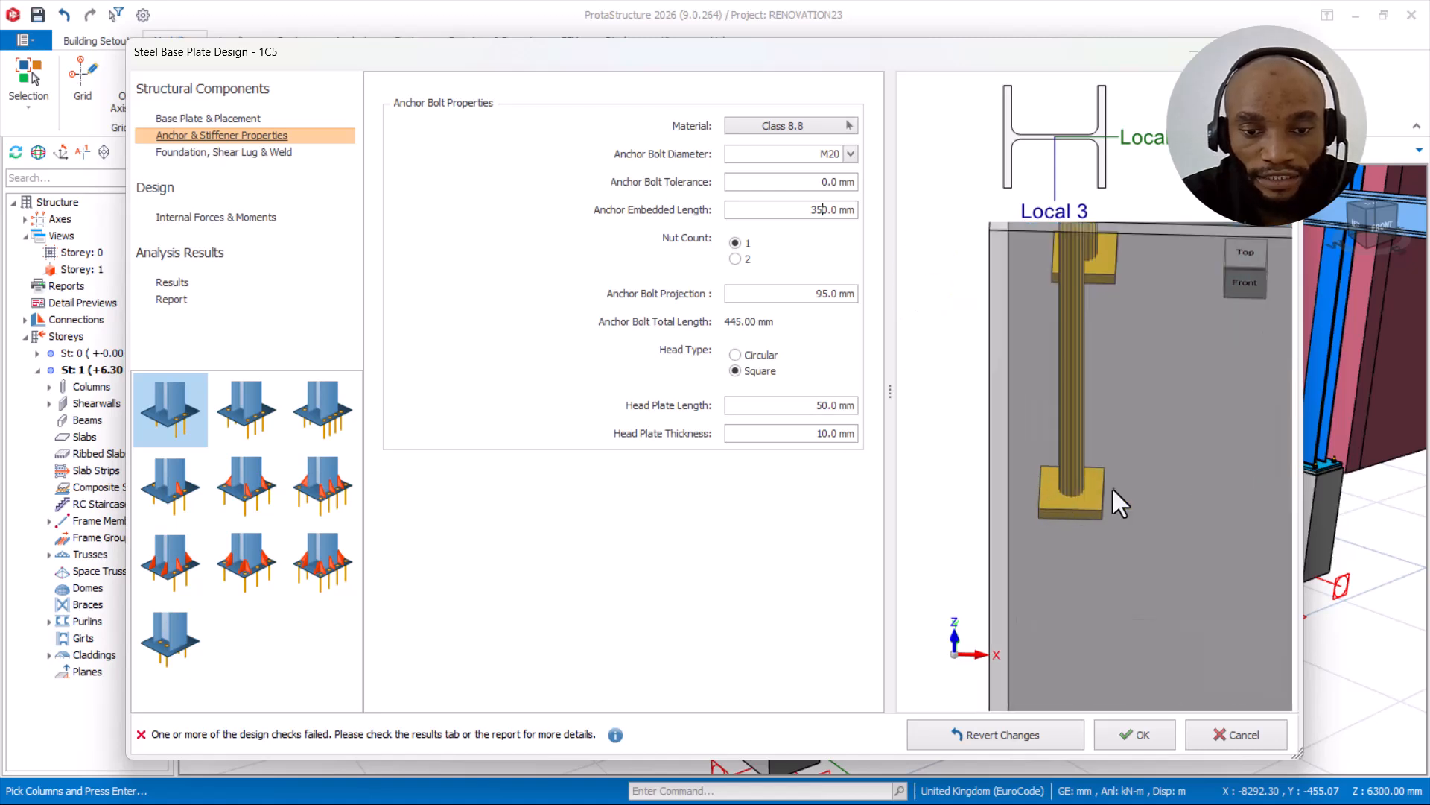
pyautogui.click(736, 355)
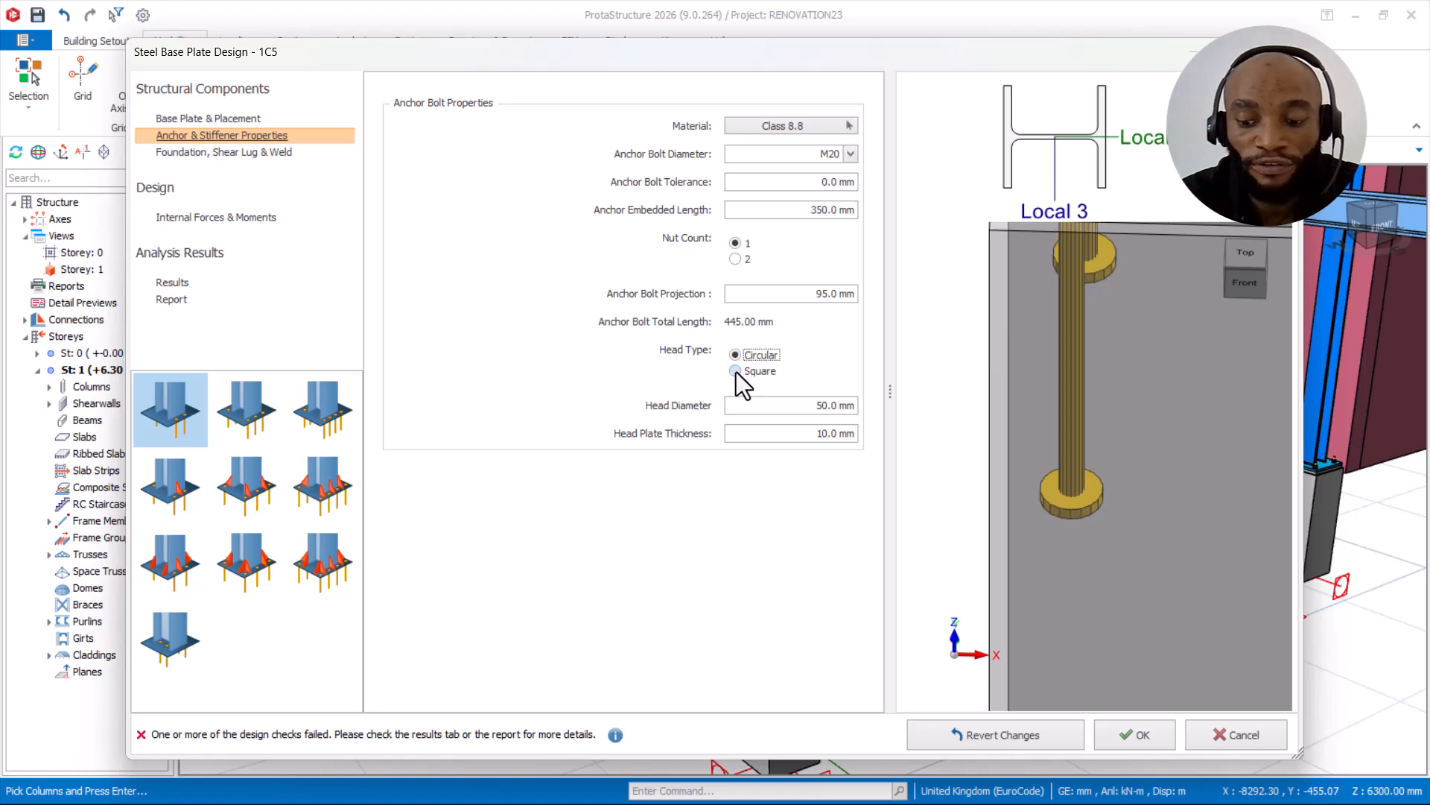
pyautogui.click(735, 371)
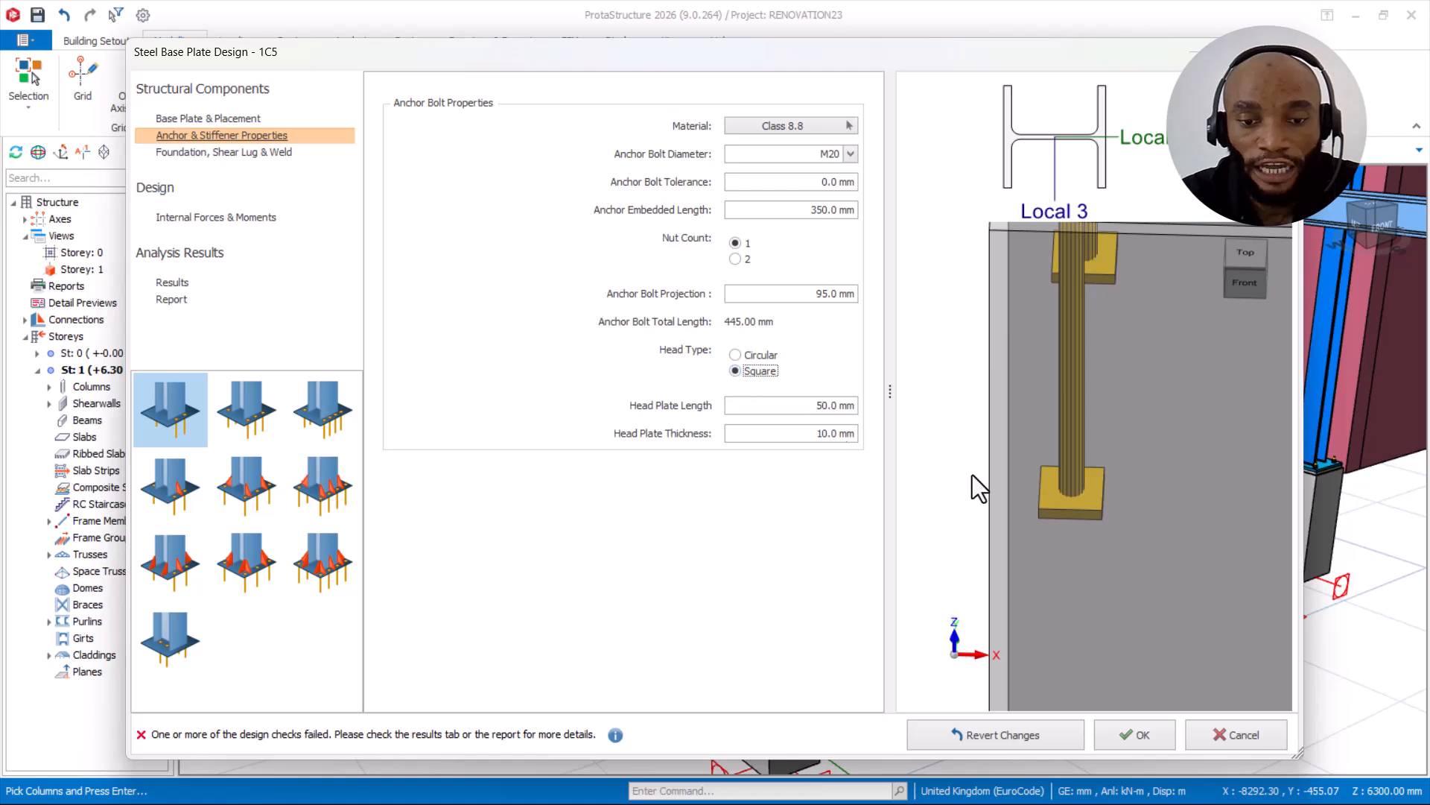
# Step: Examine the head plate length and thickness of the embedded anchor bolts
pyautogui.moveTo(804, 407); pyautogui.dragTo(860, 406)
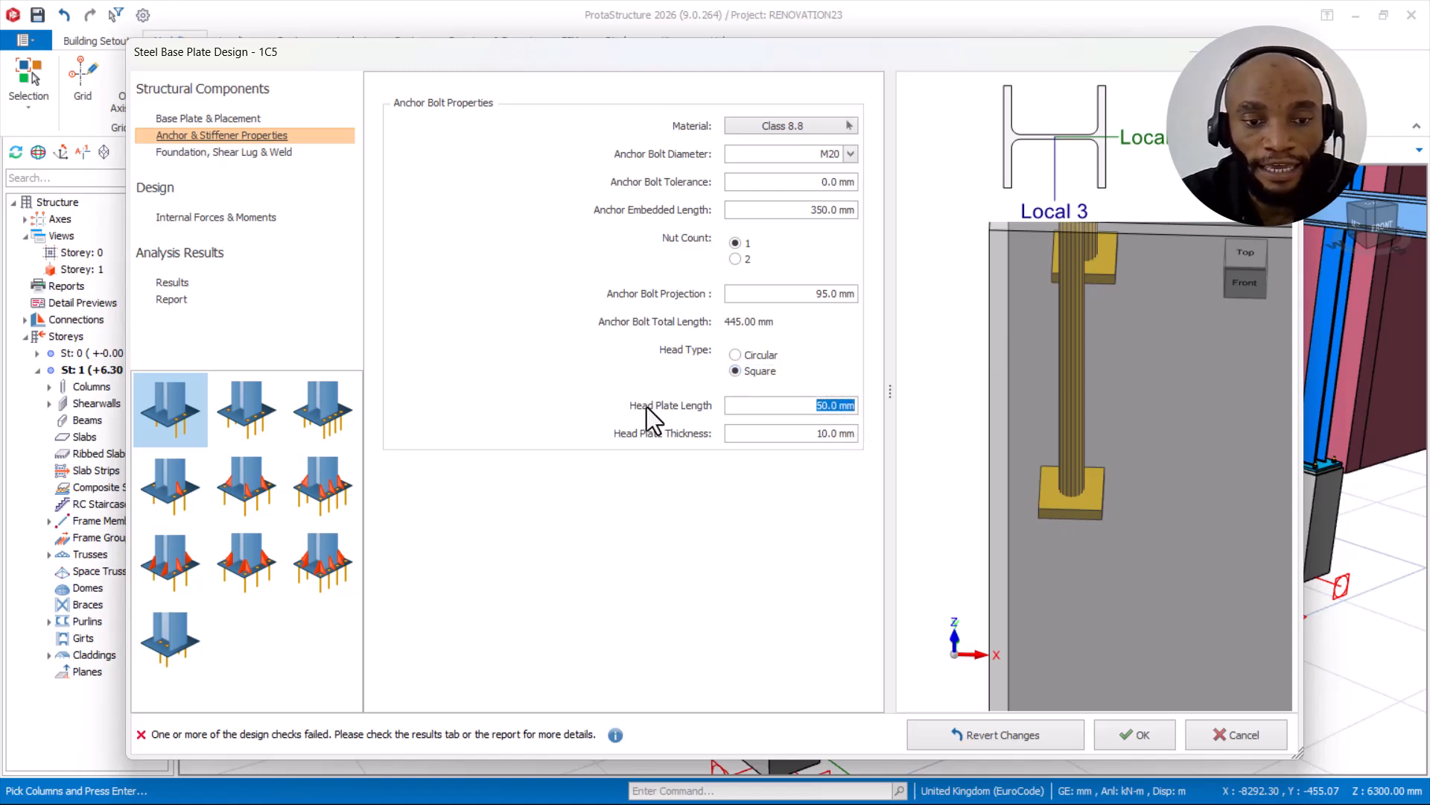
pyautogui.scroll(-3, 1049, 476)
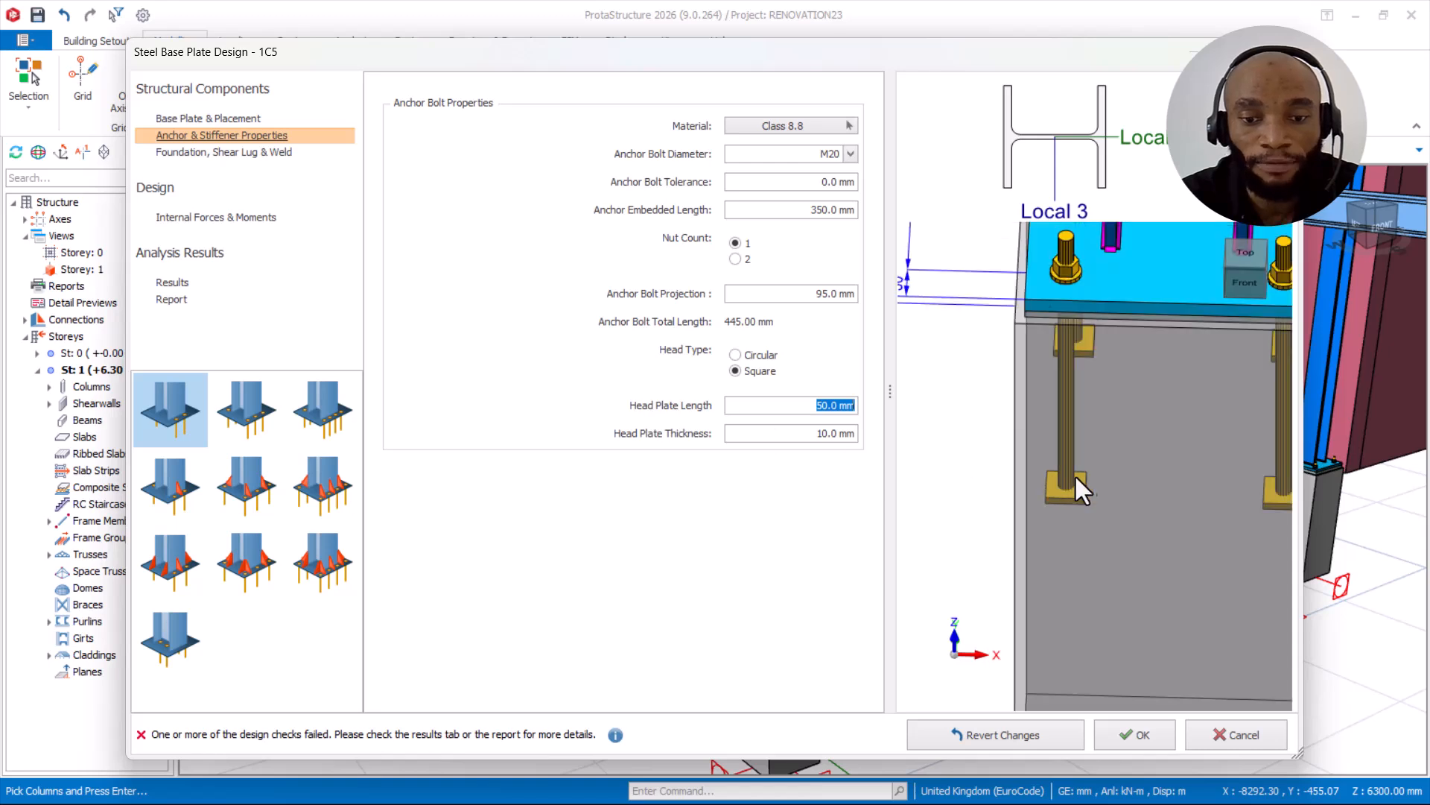
pyautogui.scroll(3, 1068, 471)
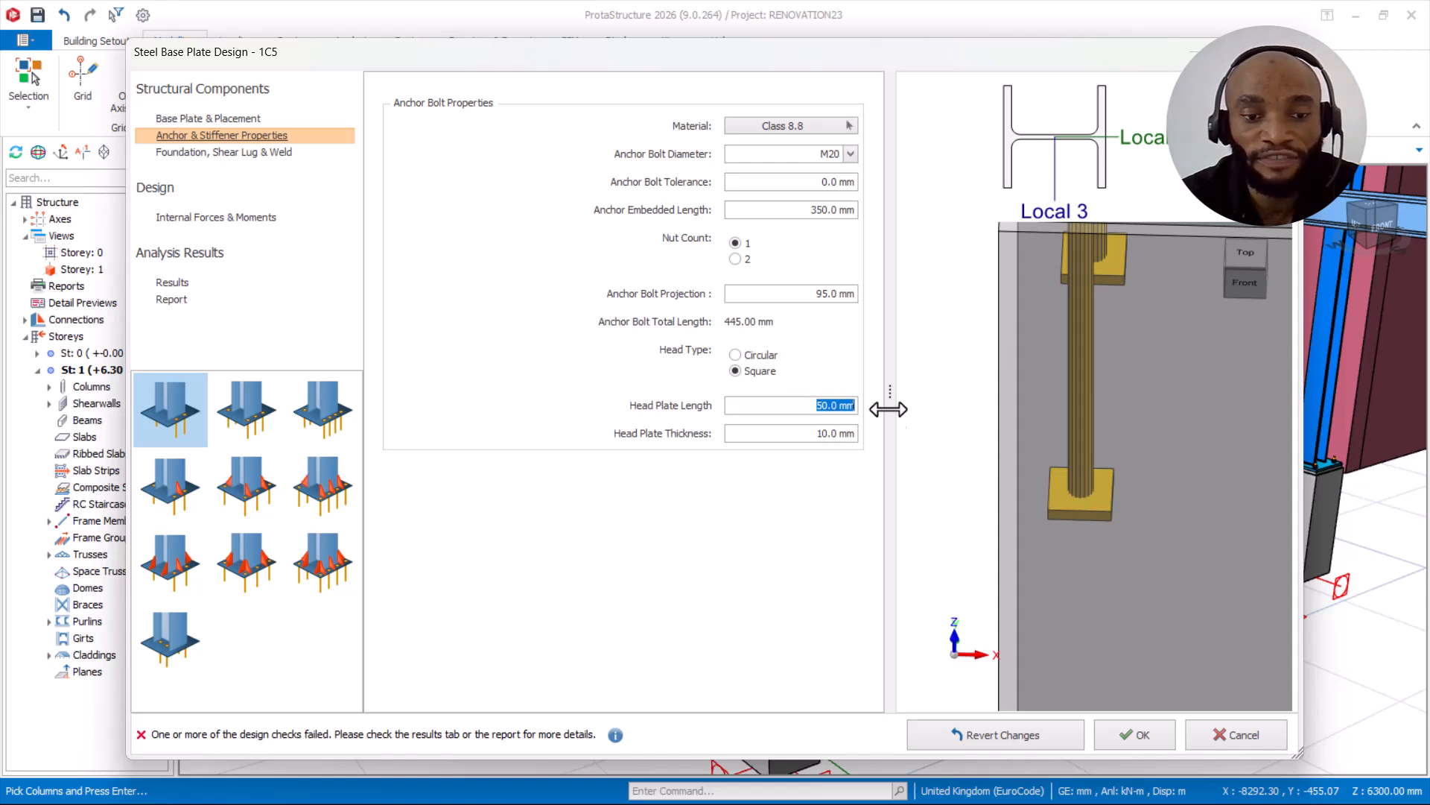
pyautogui.moveTo(813, 434); pyautogui.dragTo(843, 433)
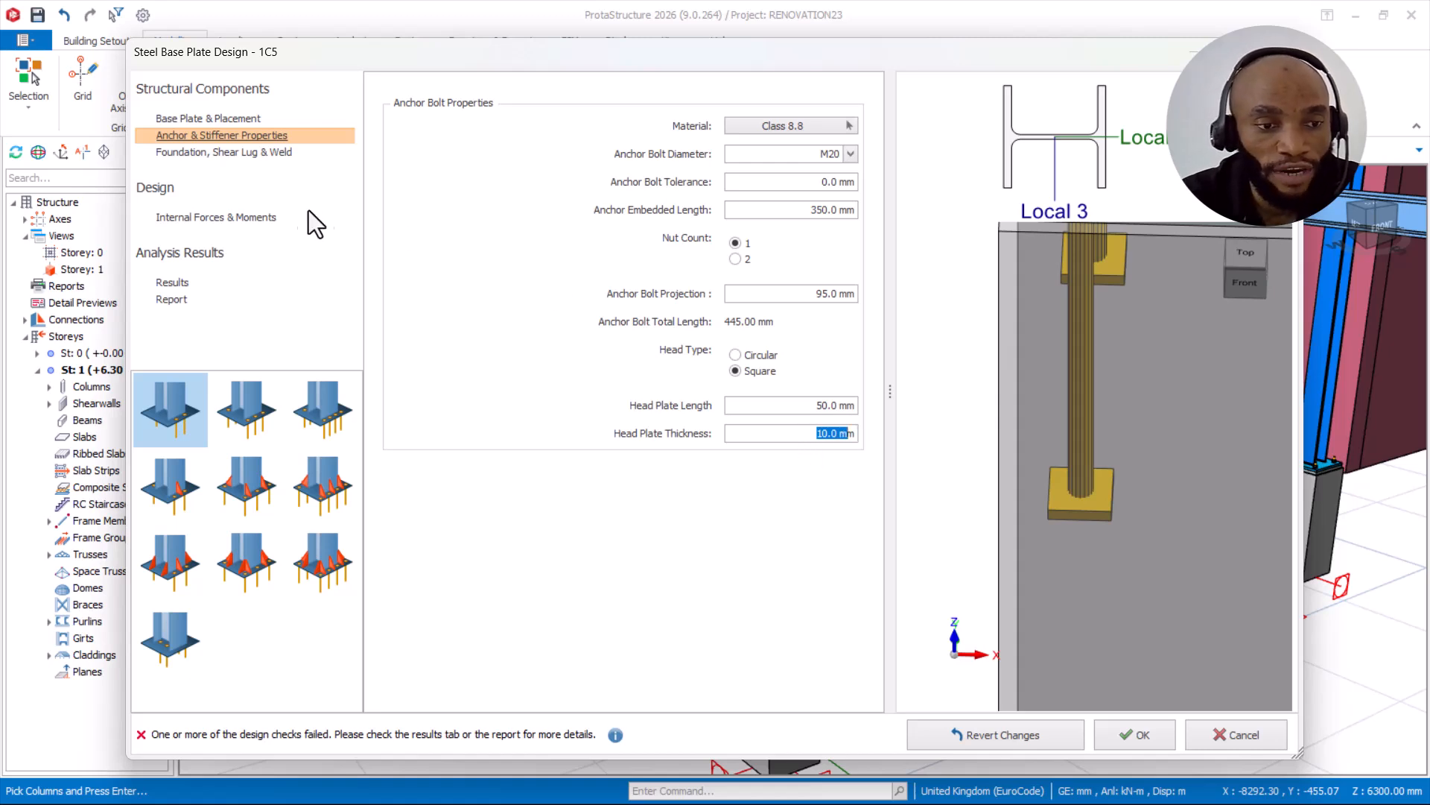
# Step: Set the foundation's grout depth to 25 mm
pyautogui.click(189, 154)
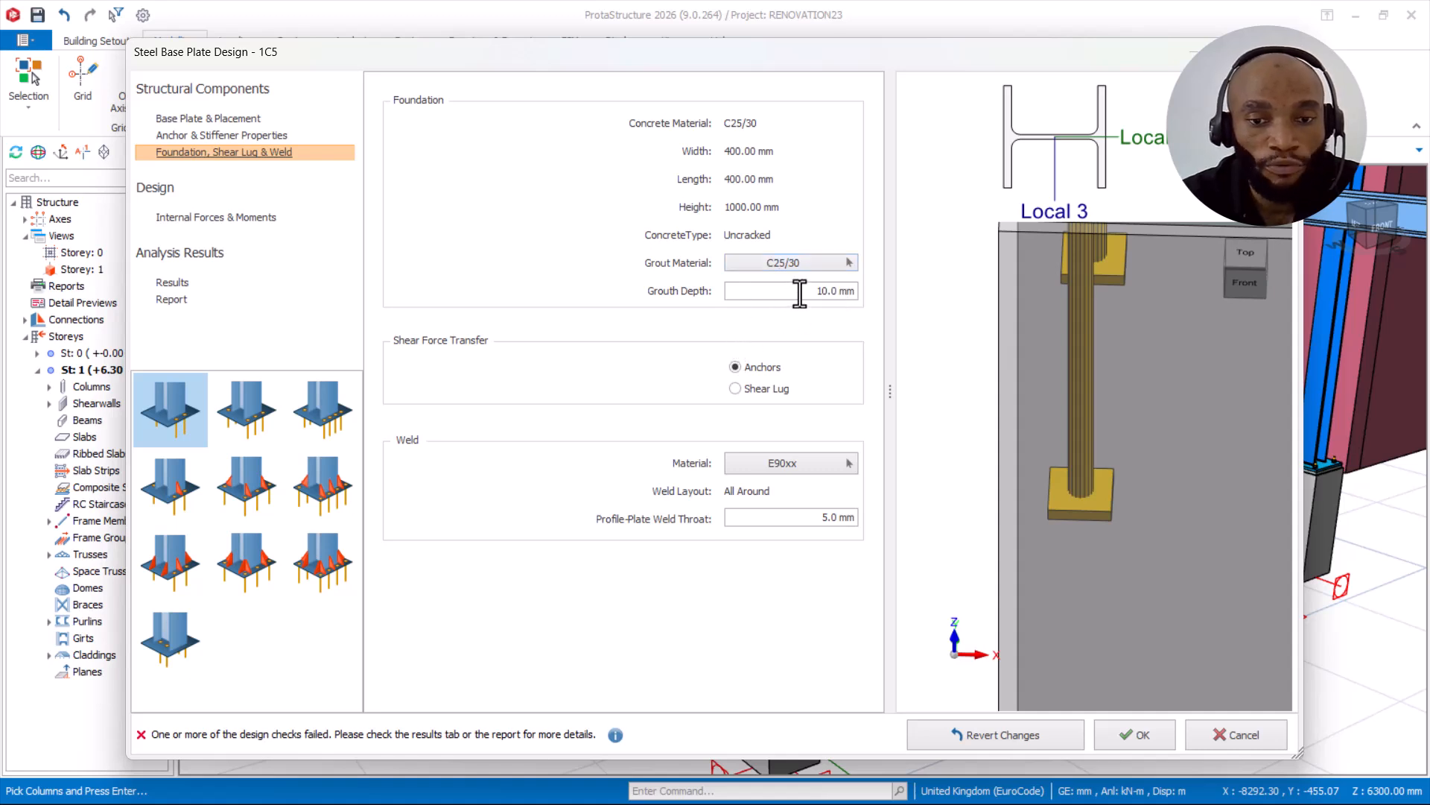
pyautogui.doubleClick(826, 290)
pyautogui.write('25')
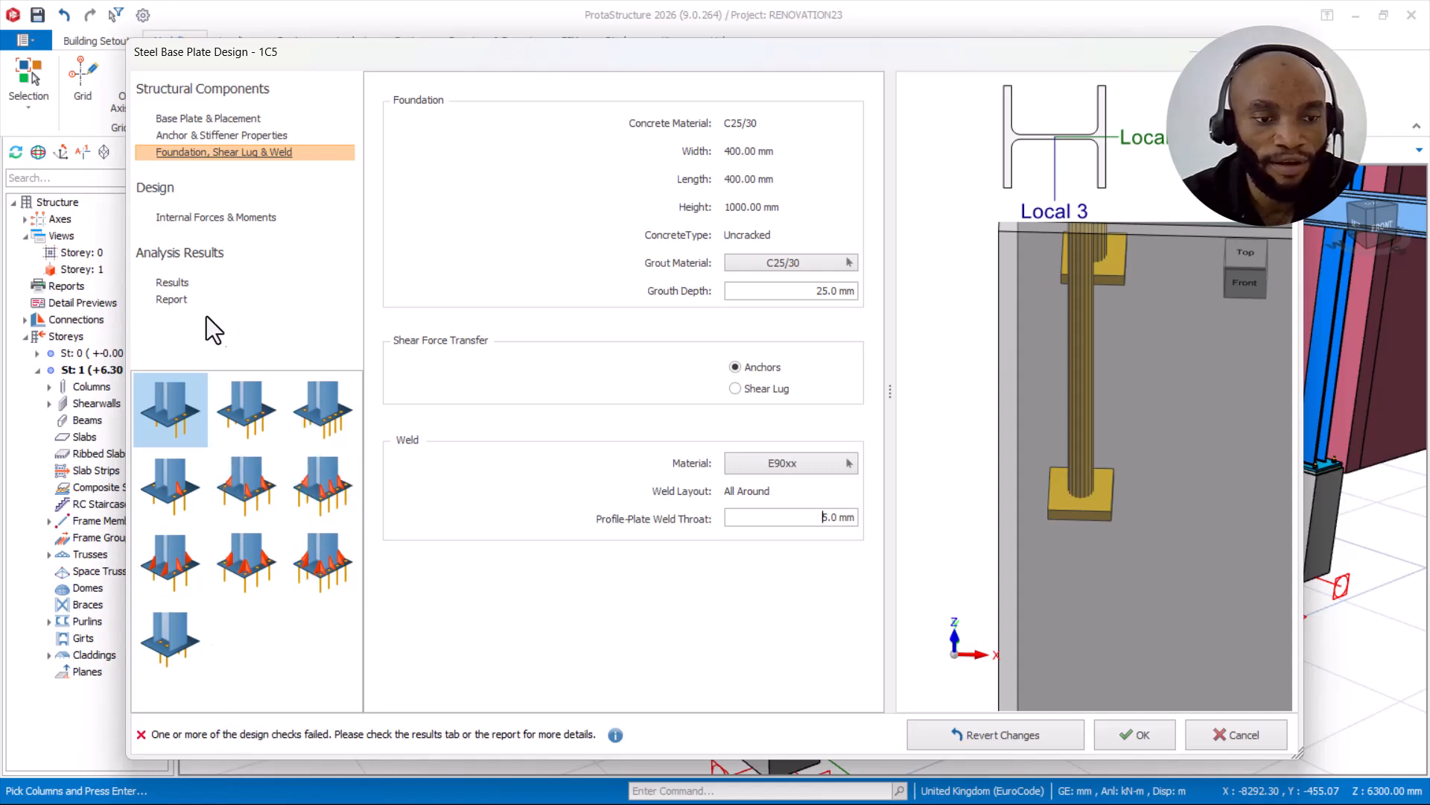
# Step: Review the base plate's design check results and examine the plate, column and anchors in the 3D preview
pyautogui.click(176, 285)
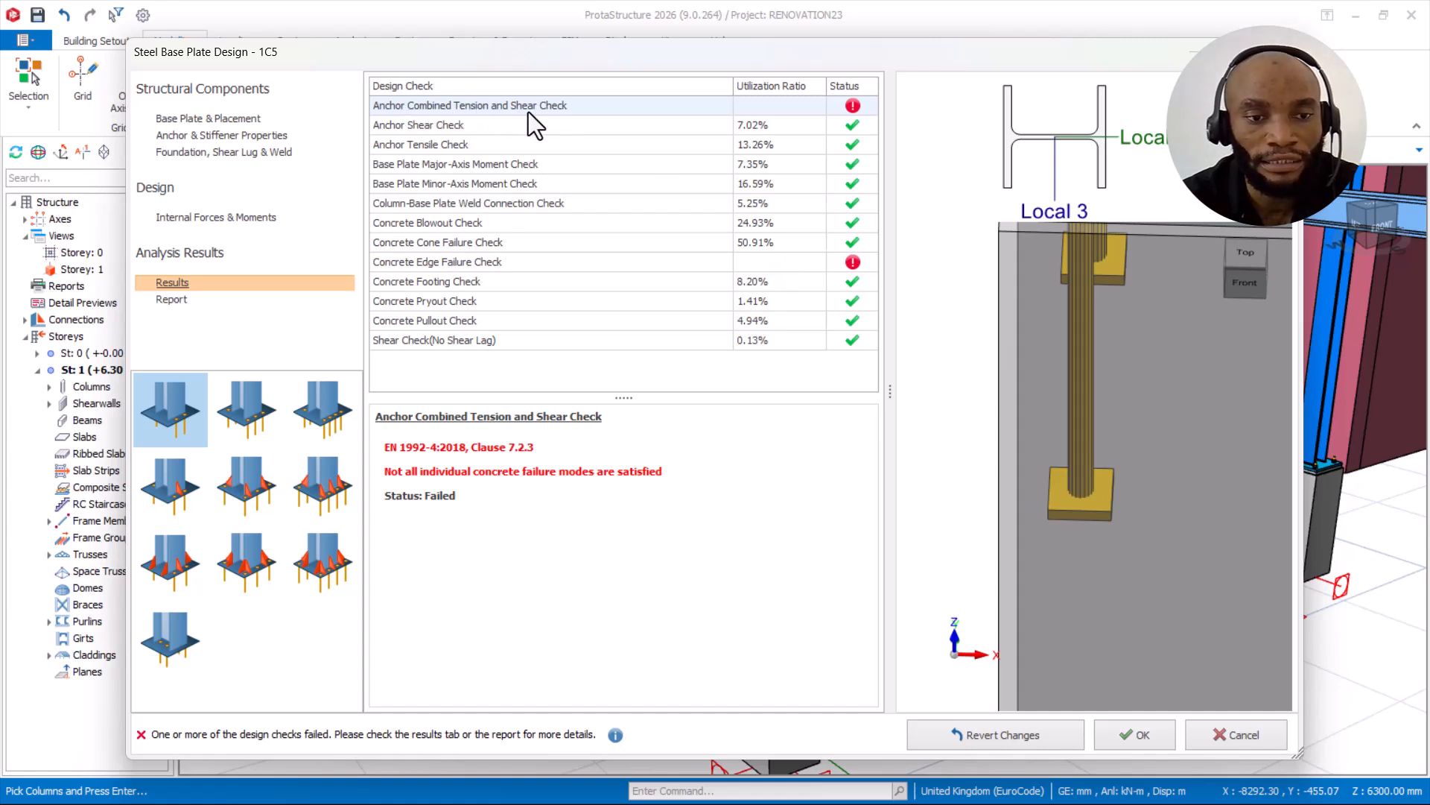
pyautogui.scroll(-5, 1073, 421)
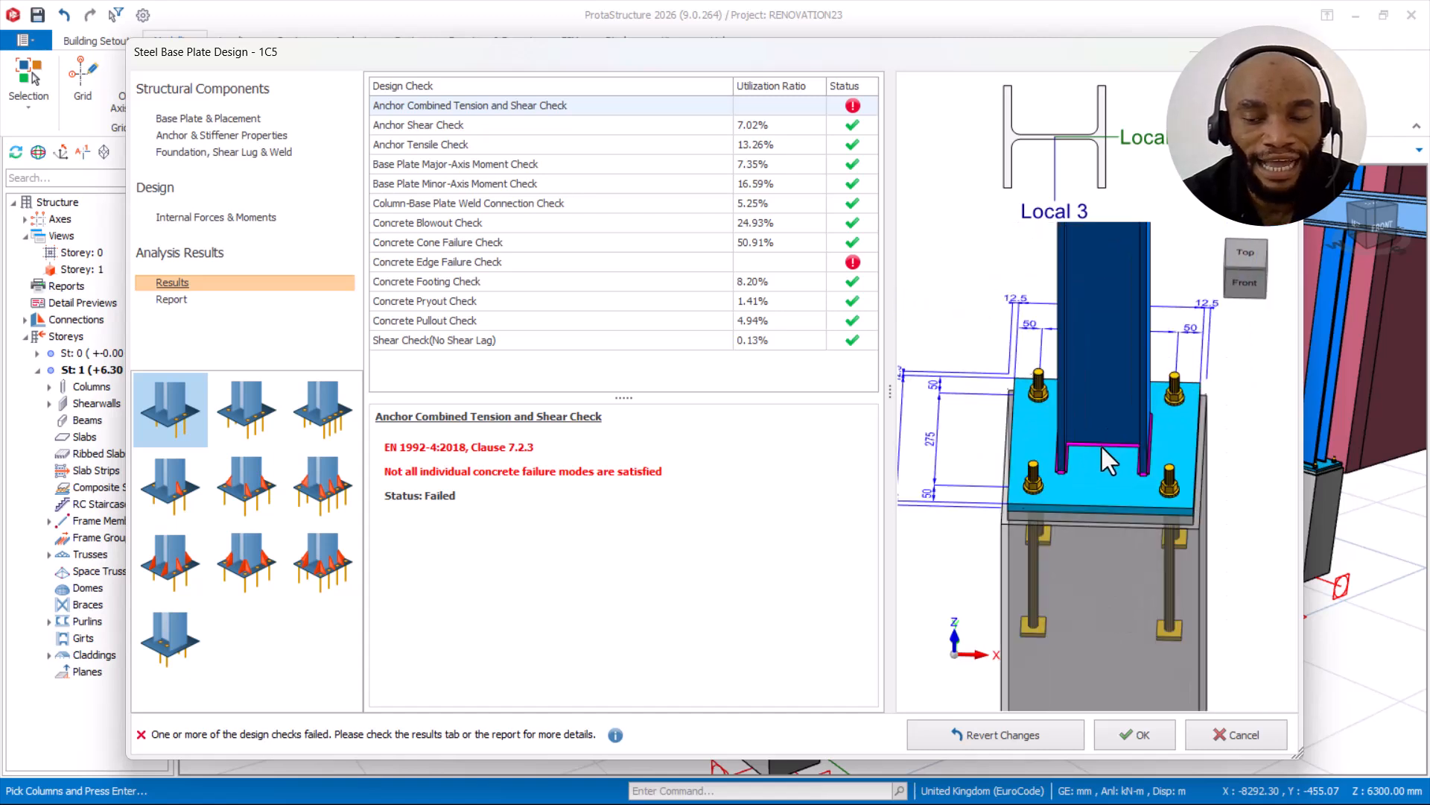
pyautogui.scroll(-2, 1078, 434)
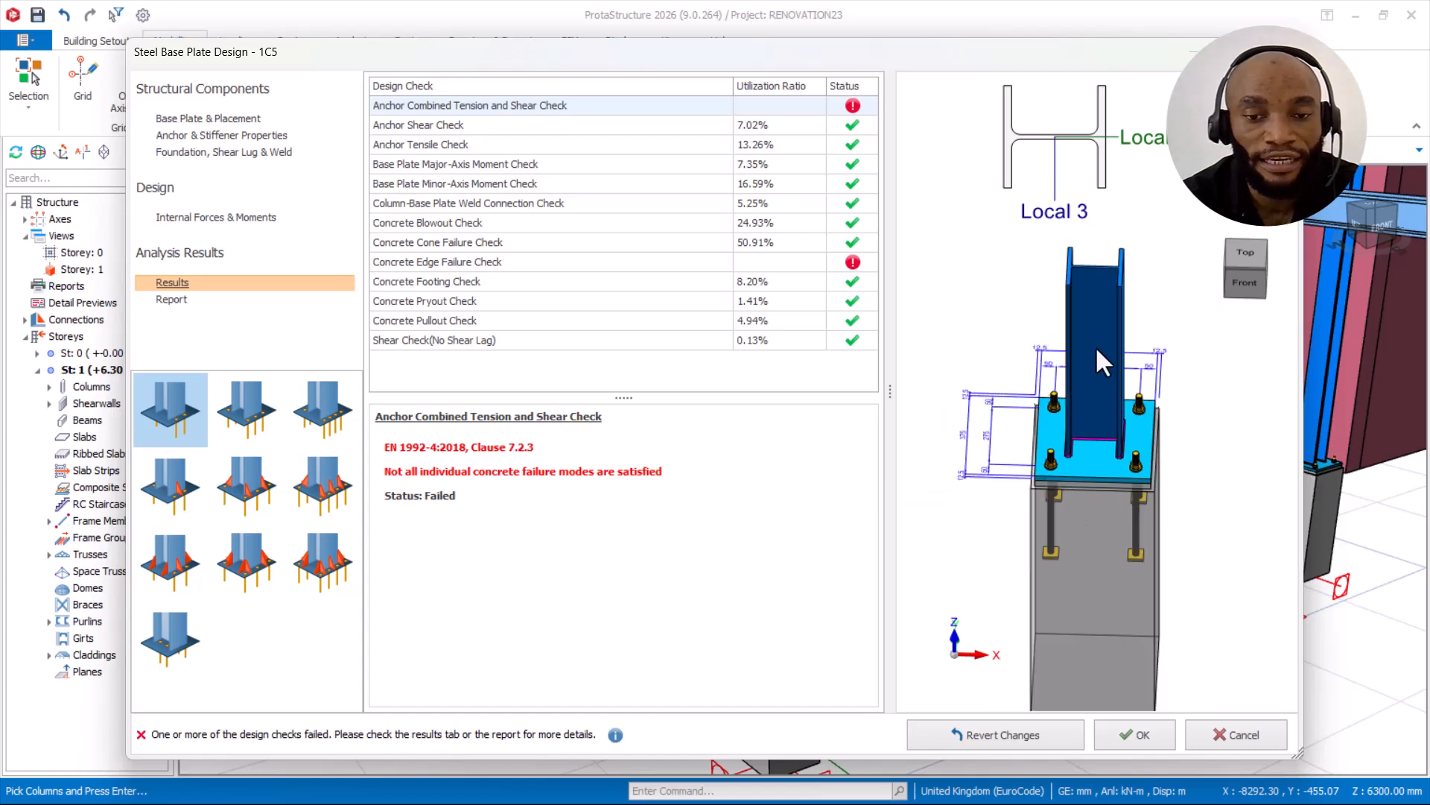
pyautogui.scroll(2, 1096, 347)
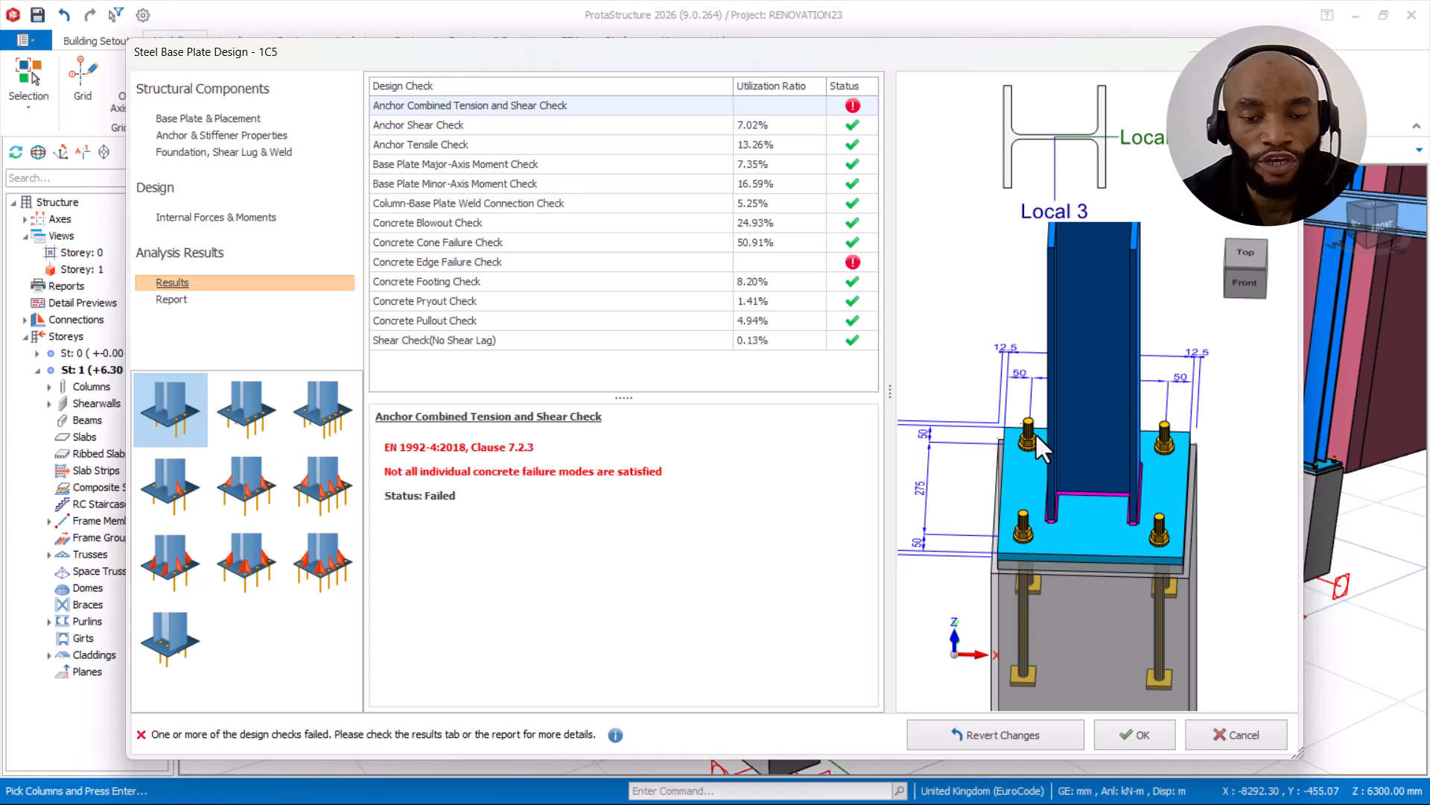
pyautogui.scroll(-2, 1047, 420)
pyautogui.moveTo(1048, 413)
pyautogui.mouseDown(button='middle')
pyautogui.moveTo(1076, 396)
pyautogui.moveTo(1038, 439)
pyautogui.mouseUp(button='middle')
pyautogui.scroll(3, 1063, 407)
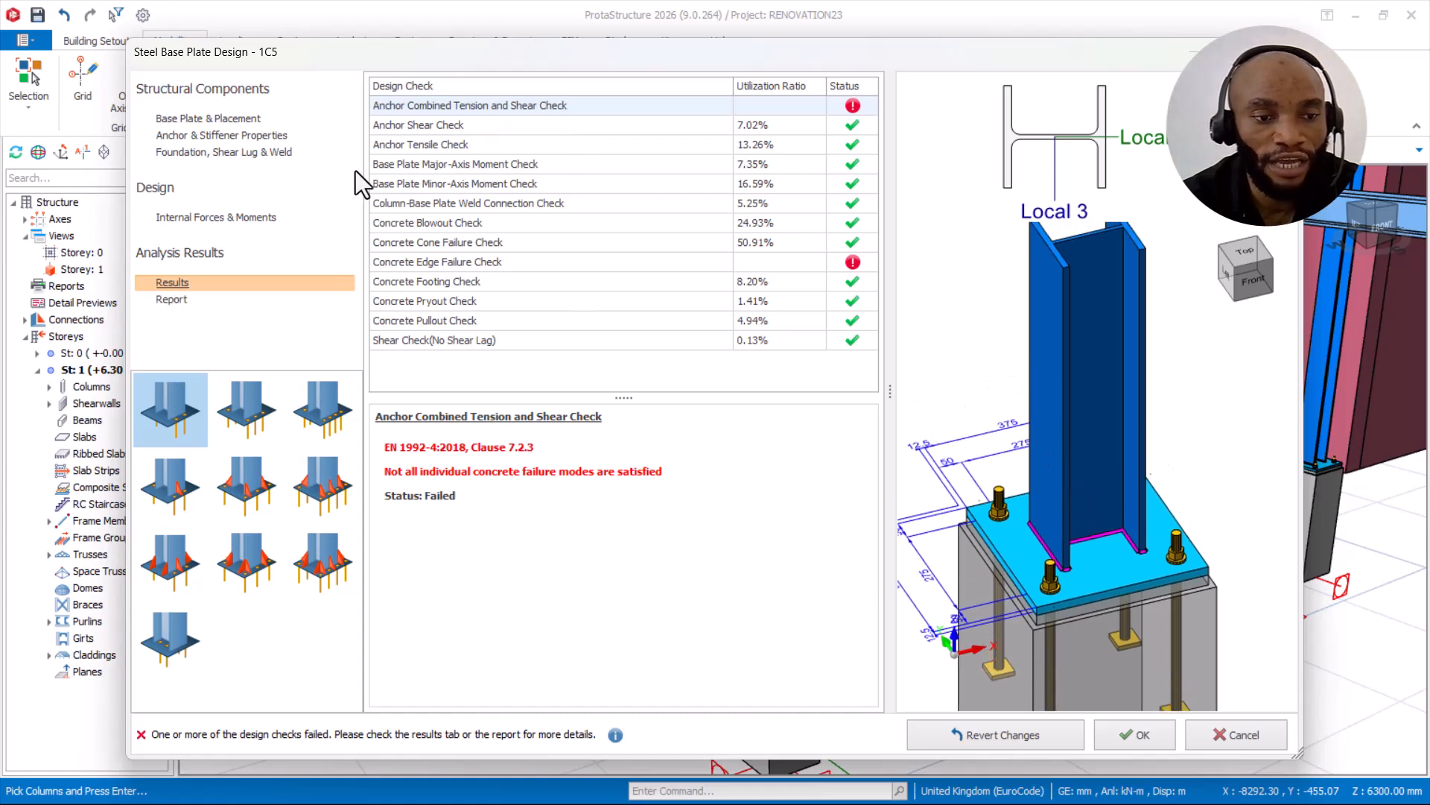
# Step: Change the shear force transfer from Anchors to Shear Lug after inspecting the underside of the base plate
pyautogui.click(210, 139)
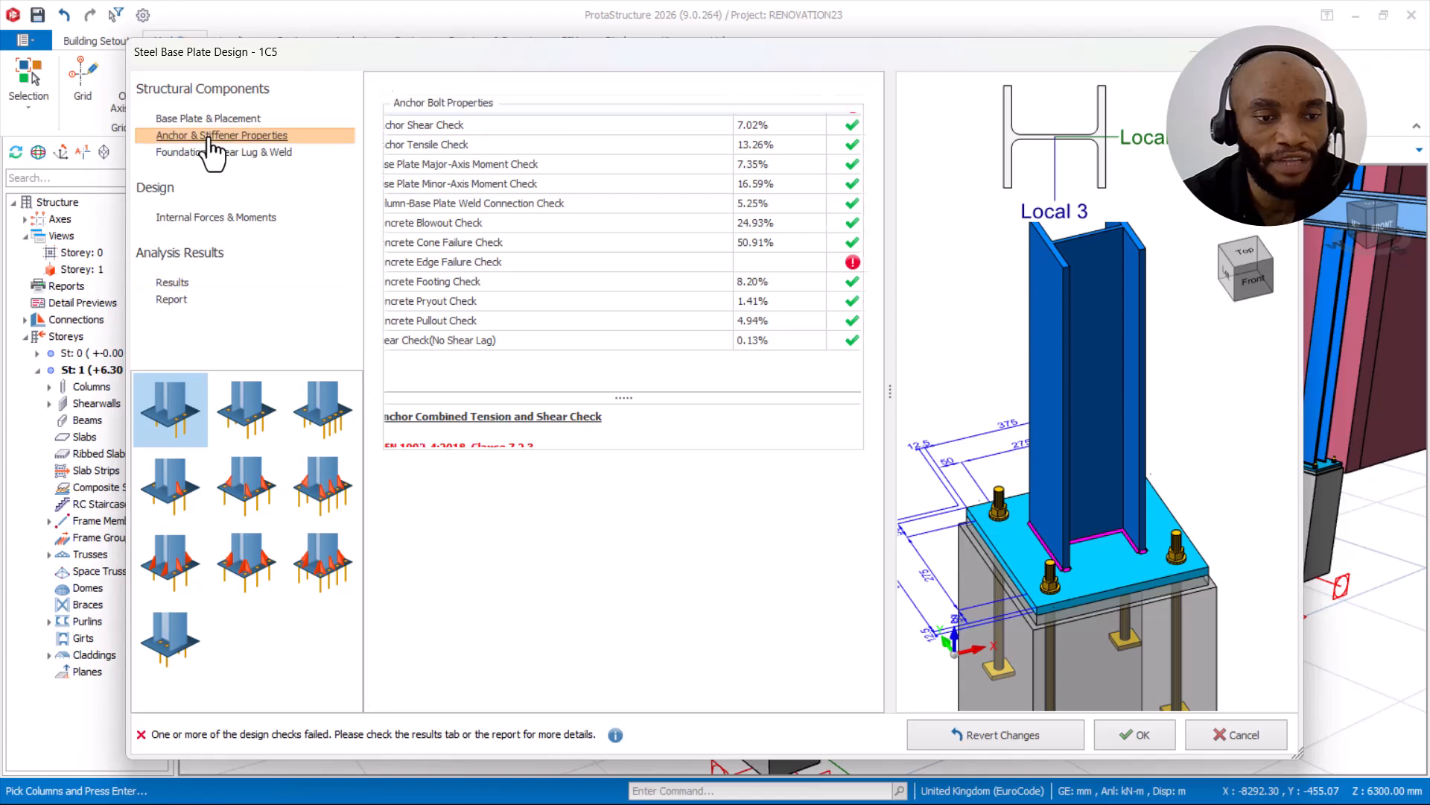
pyautogui.click(206, 155)
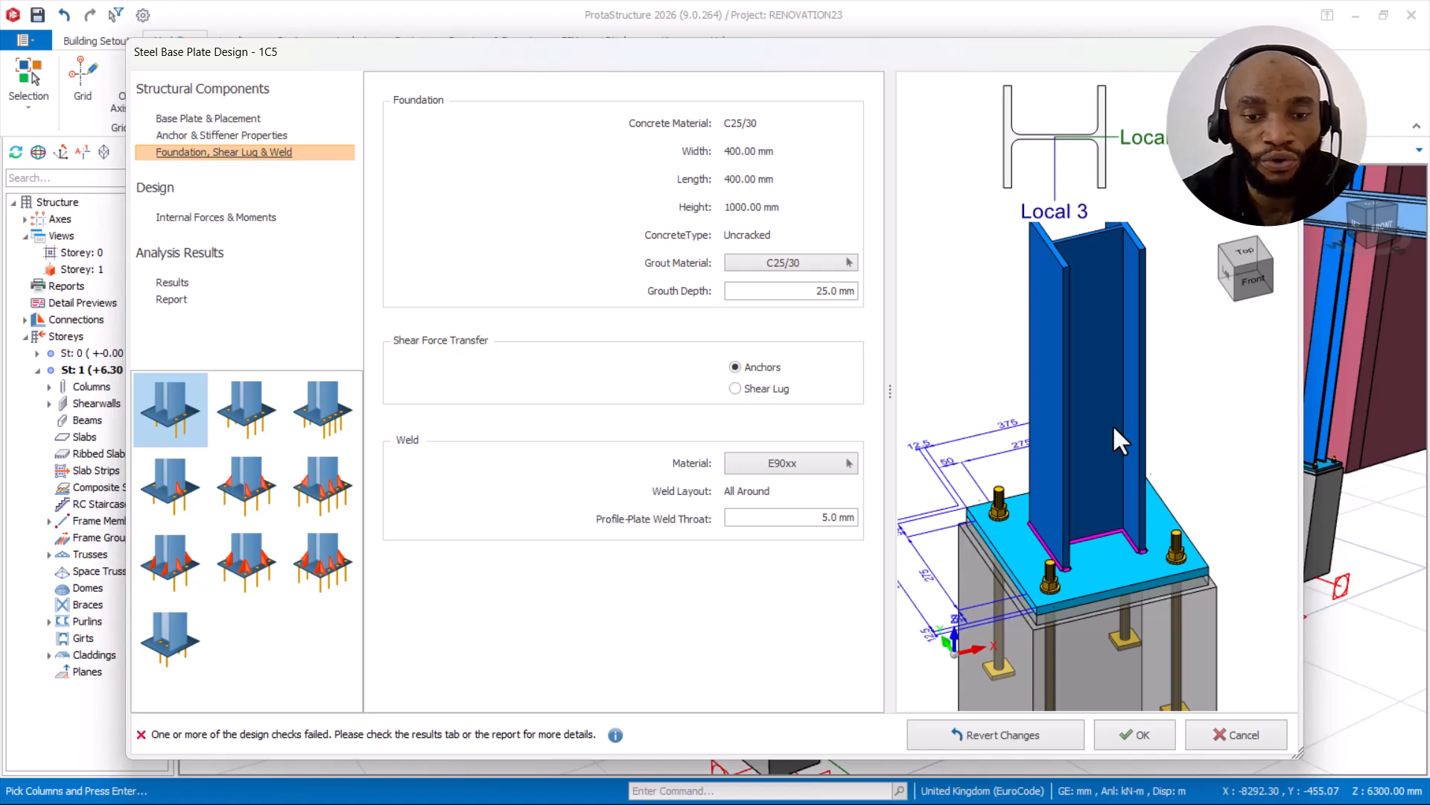
pyautogui.scroll(-4, 1169, 464)
pyautogui.scroll(4, 1137, 561)
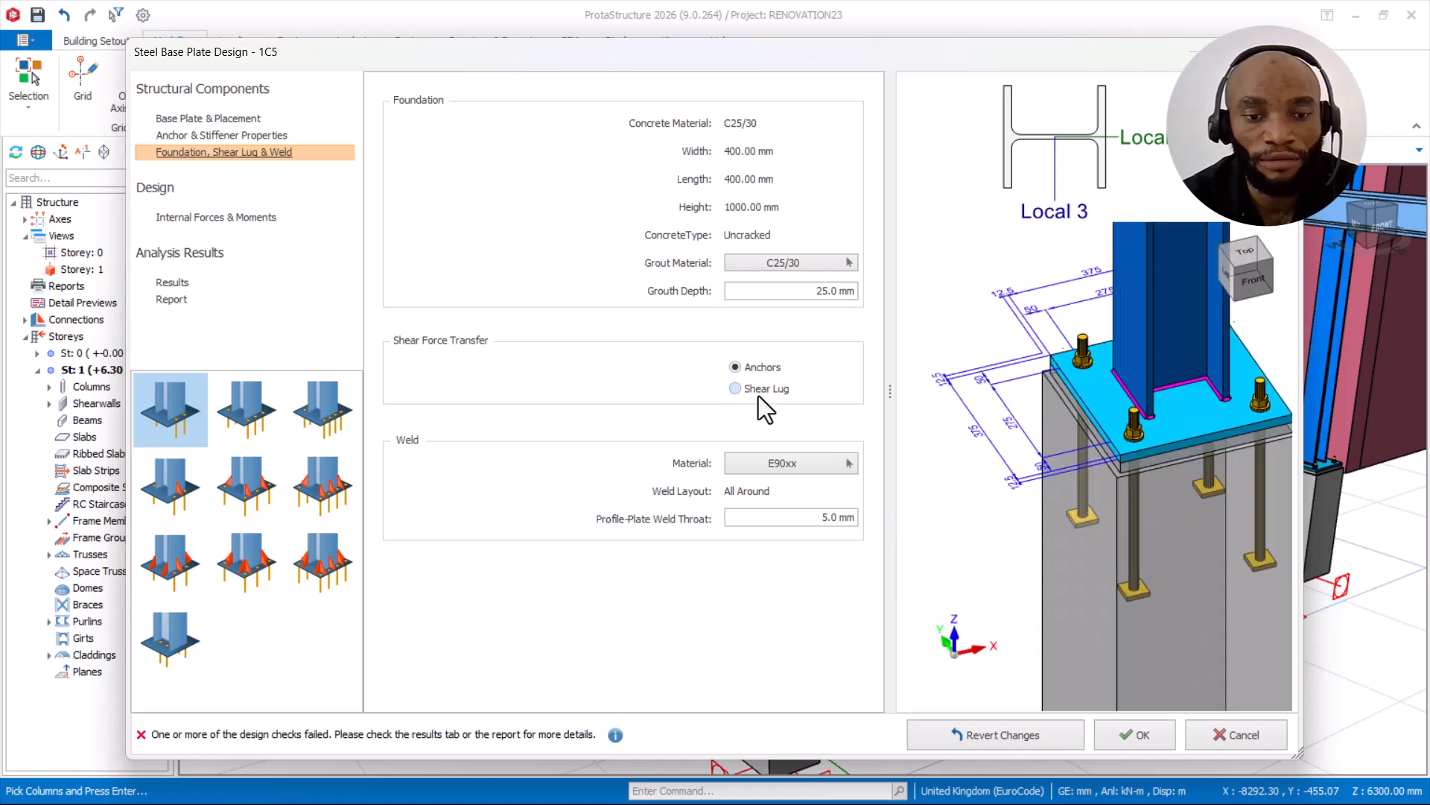
pyautogui.moveTo(1099, 463); pyautogui.dragTo(1104, 404, button='middle')
pyautogui.scroll(3, 1149, 414)
pyautogui.scroll(-4, 1138, 423)
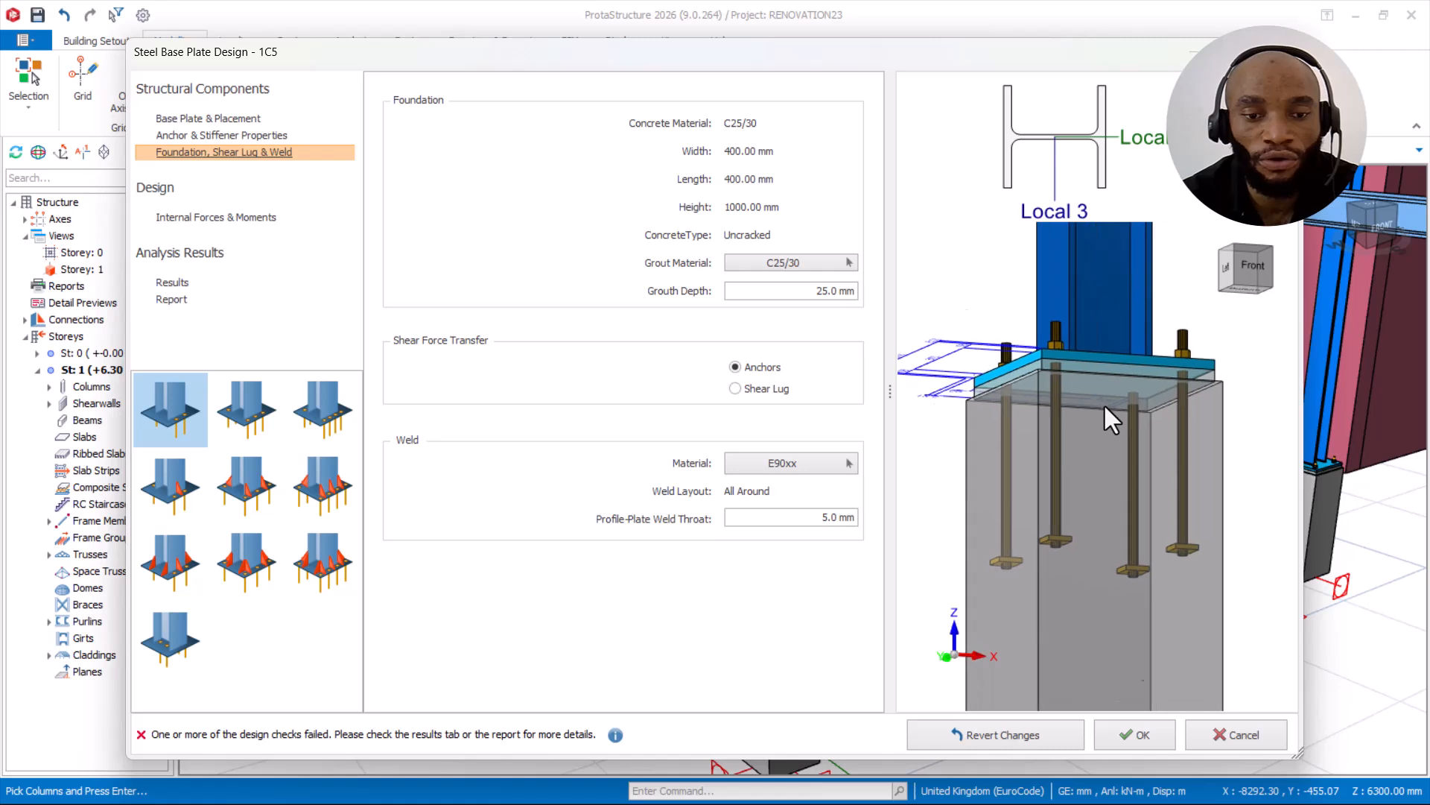
pyautogui.scroll(2, 1104, 404)
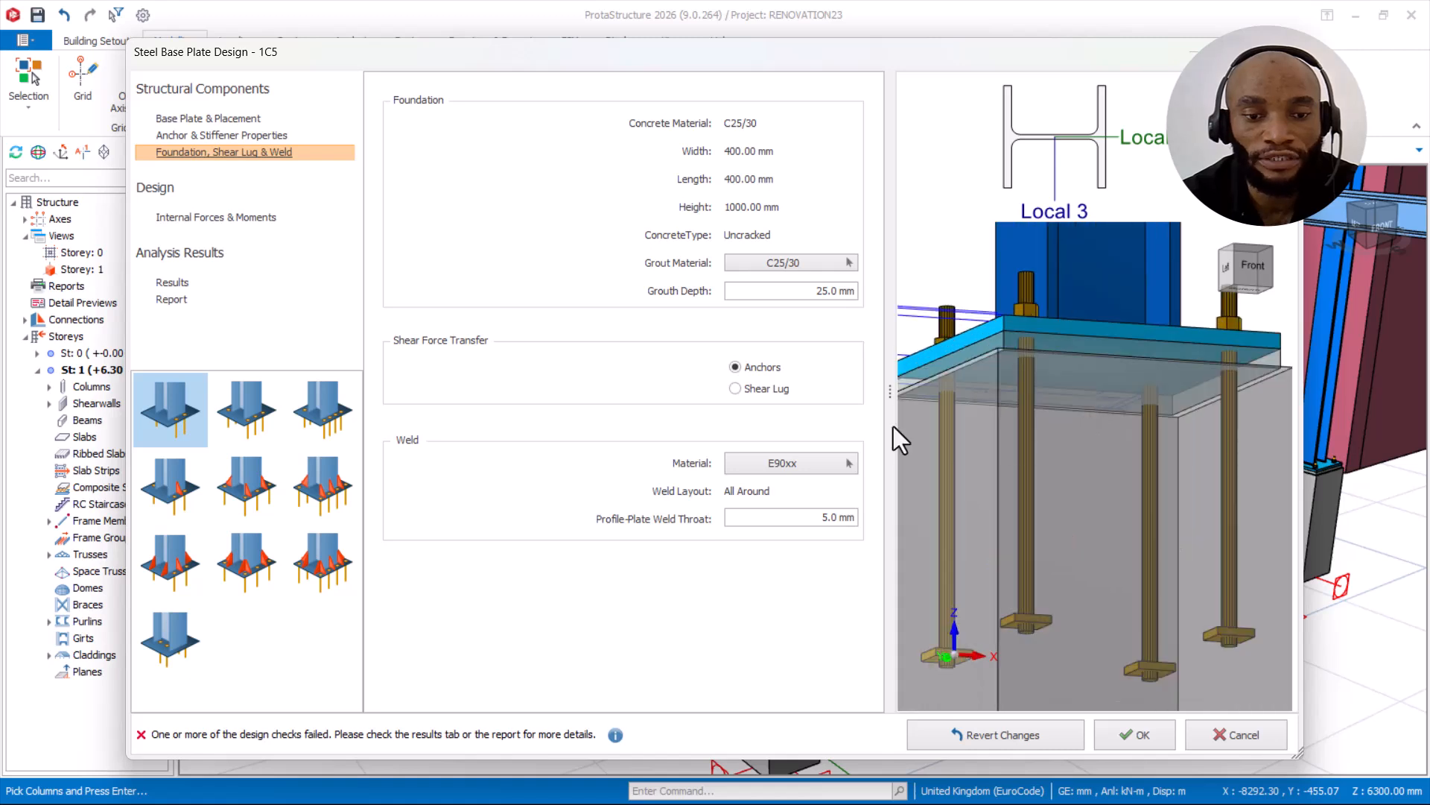
pyautogui.click(738, 390)
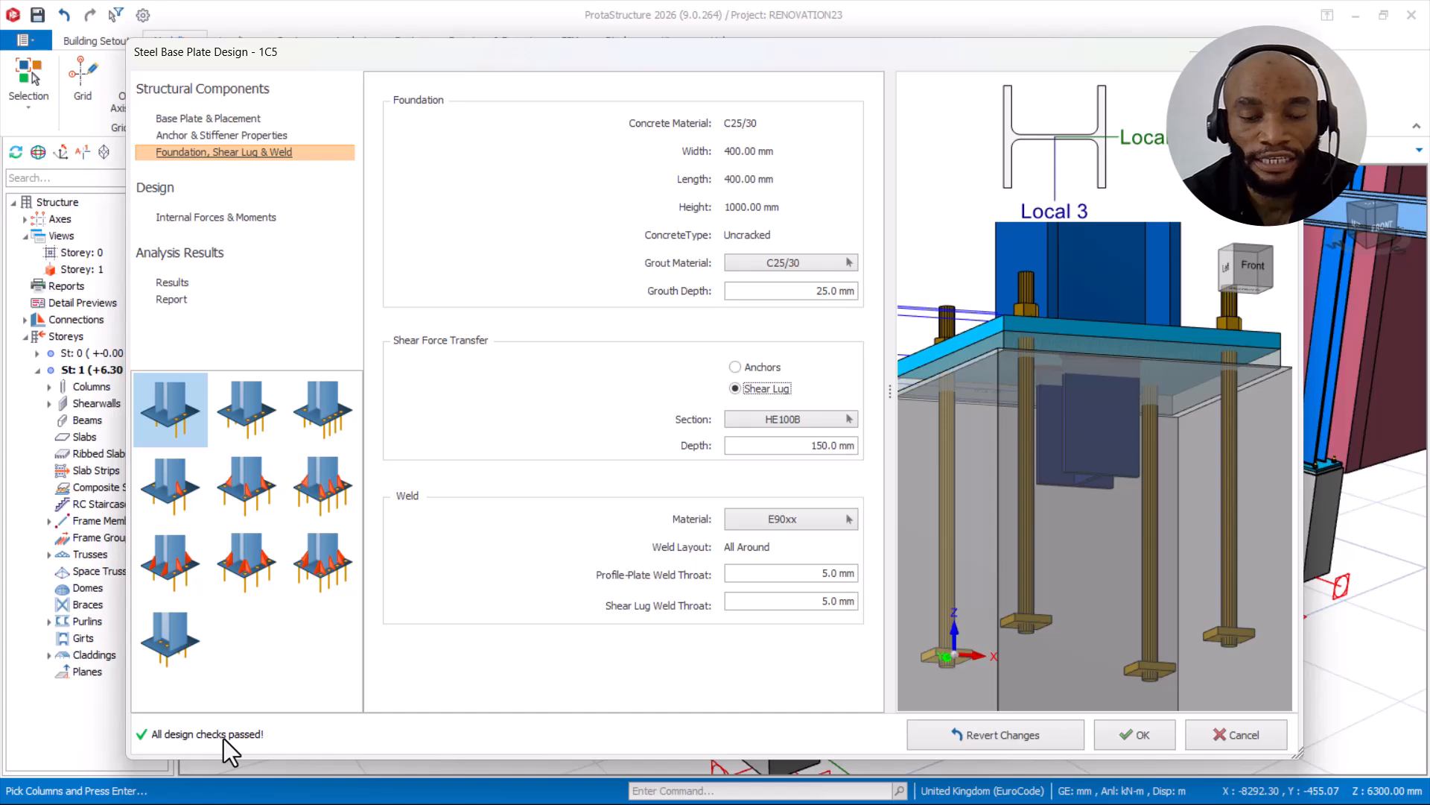
# Step: Examine the shear lug beneath the base plate in the 3D preview
pyautogui.scroll(3, 1111, 414)
pyautogui.moveTo(1111, 415); pyautogui.dragTo(1155, 410, button='middle')
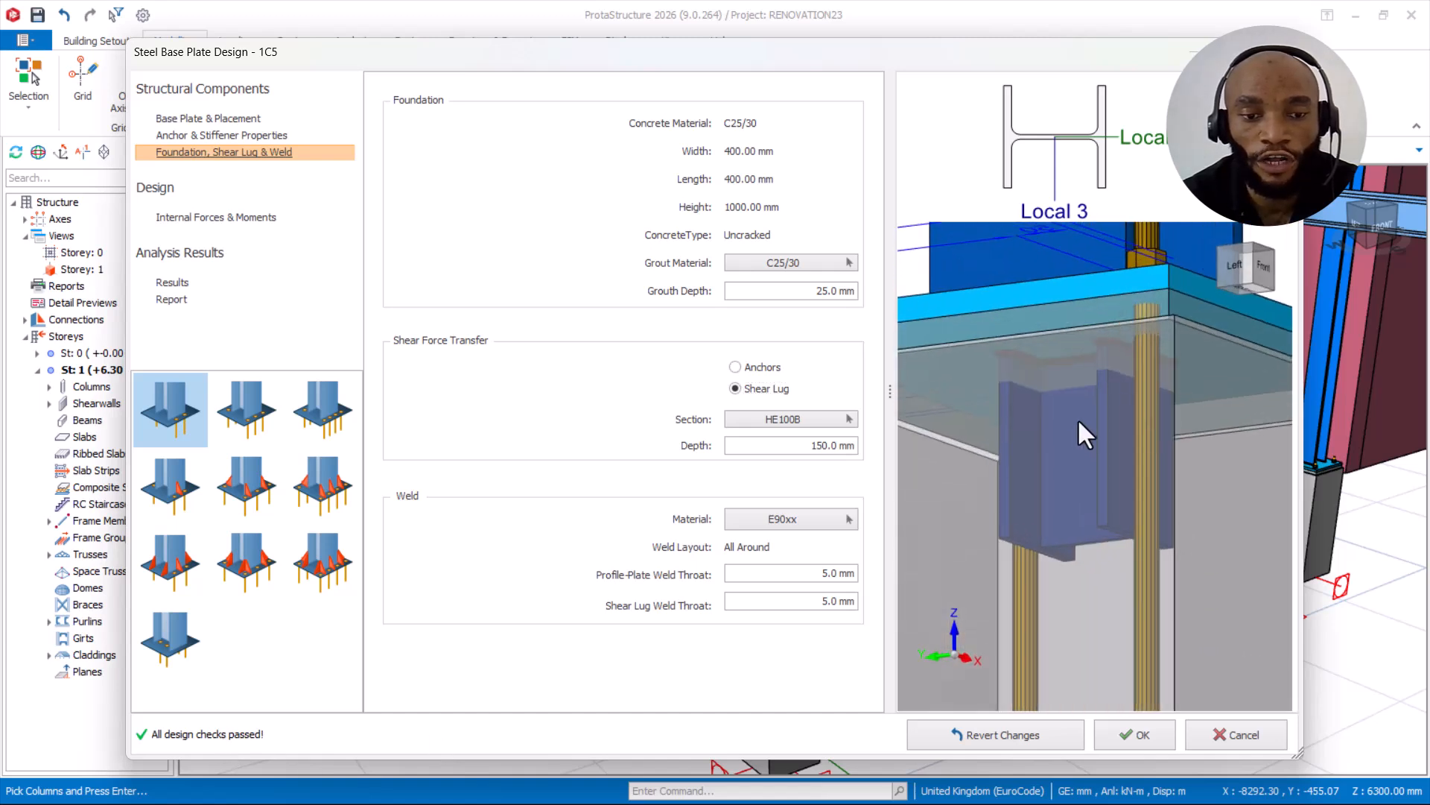
pyautogui.scroll(2, 1084, 404)
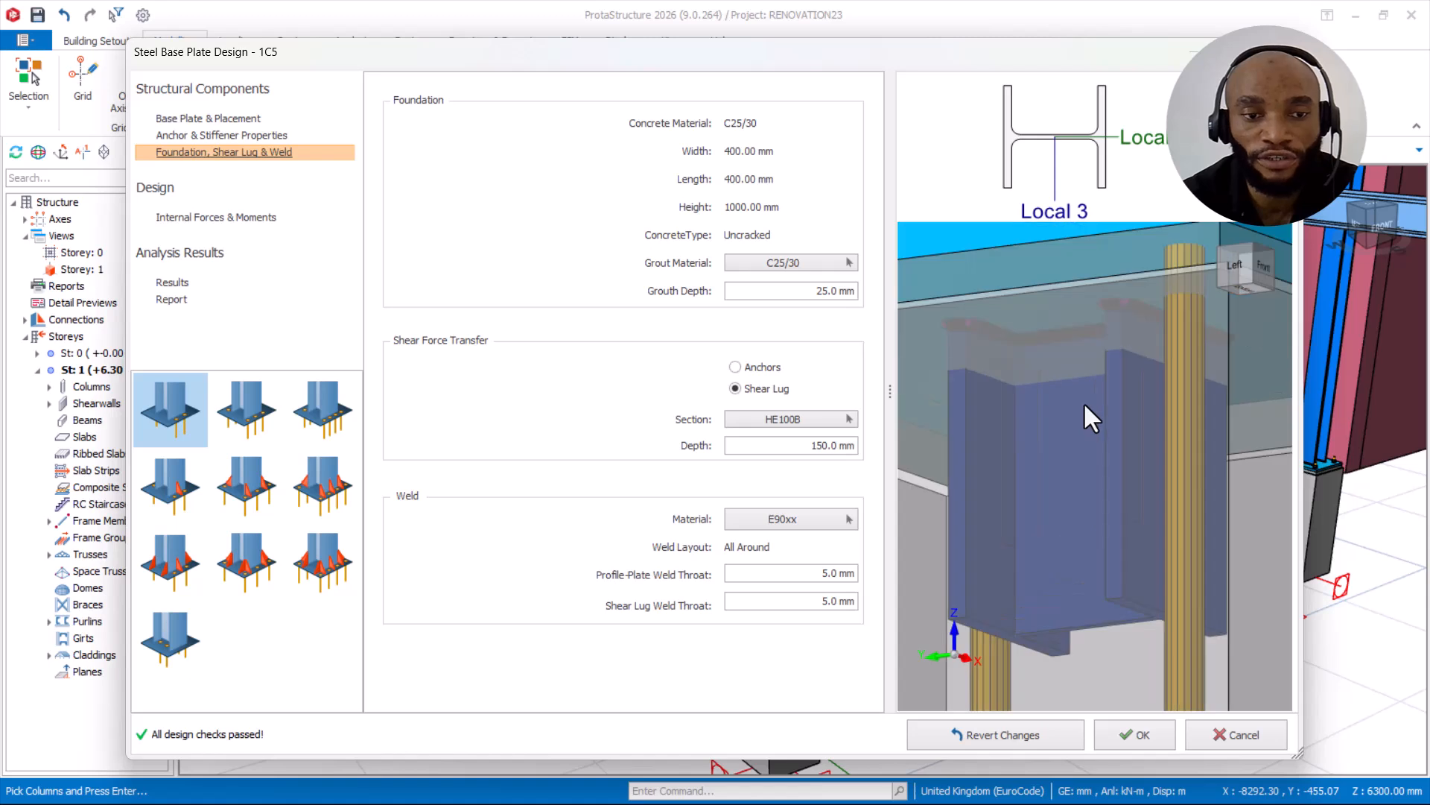
# Step: Choose the HE100B section from the European HEB profiles for the shear lug
pyautogui.click(824, 419)
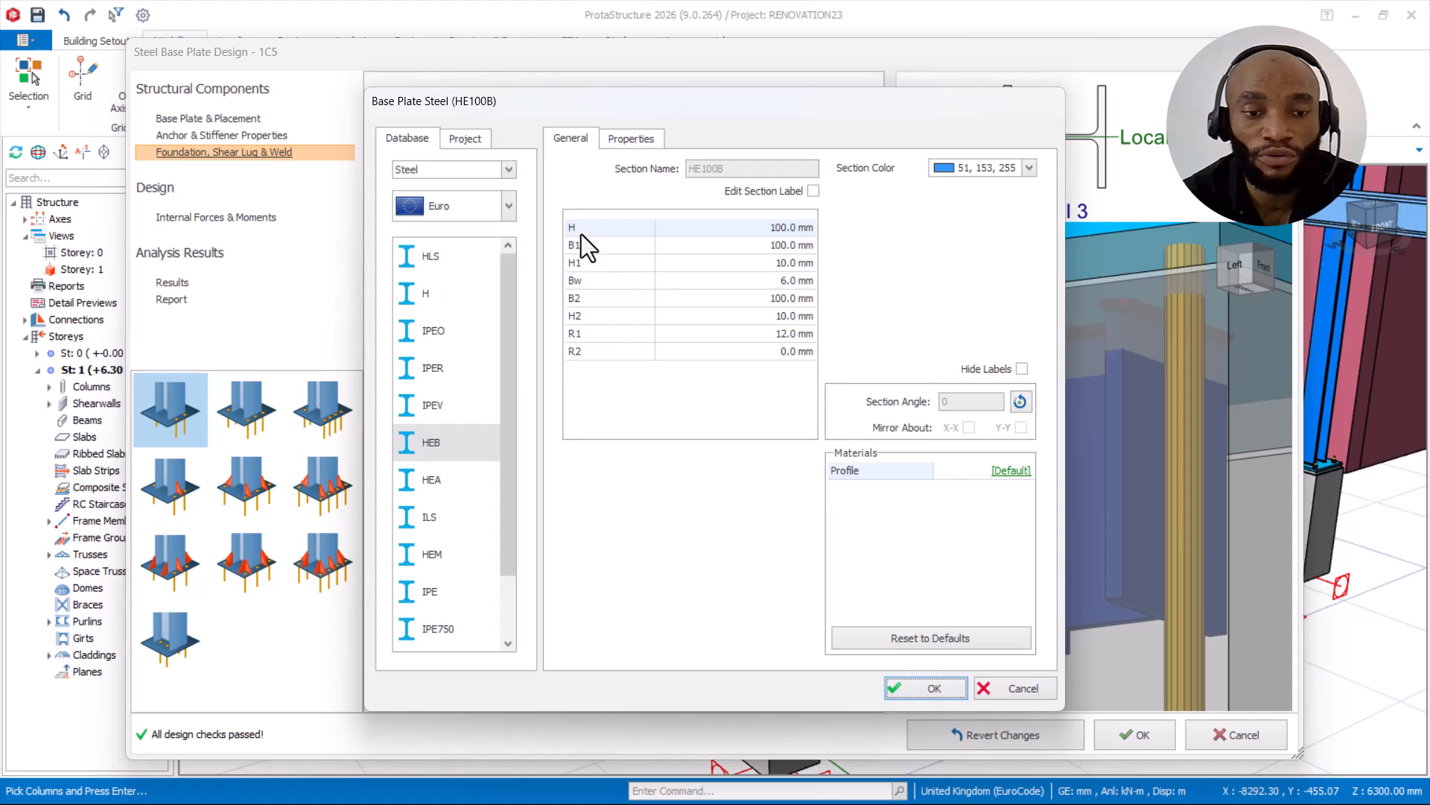
pyautogui.click(440, 440)
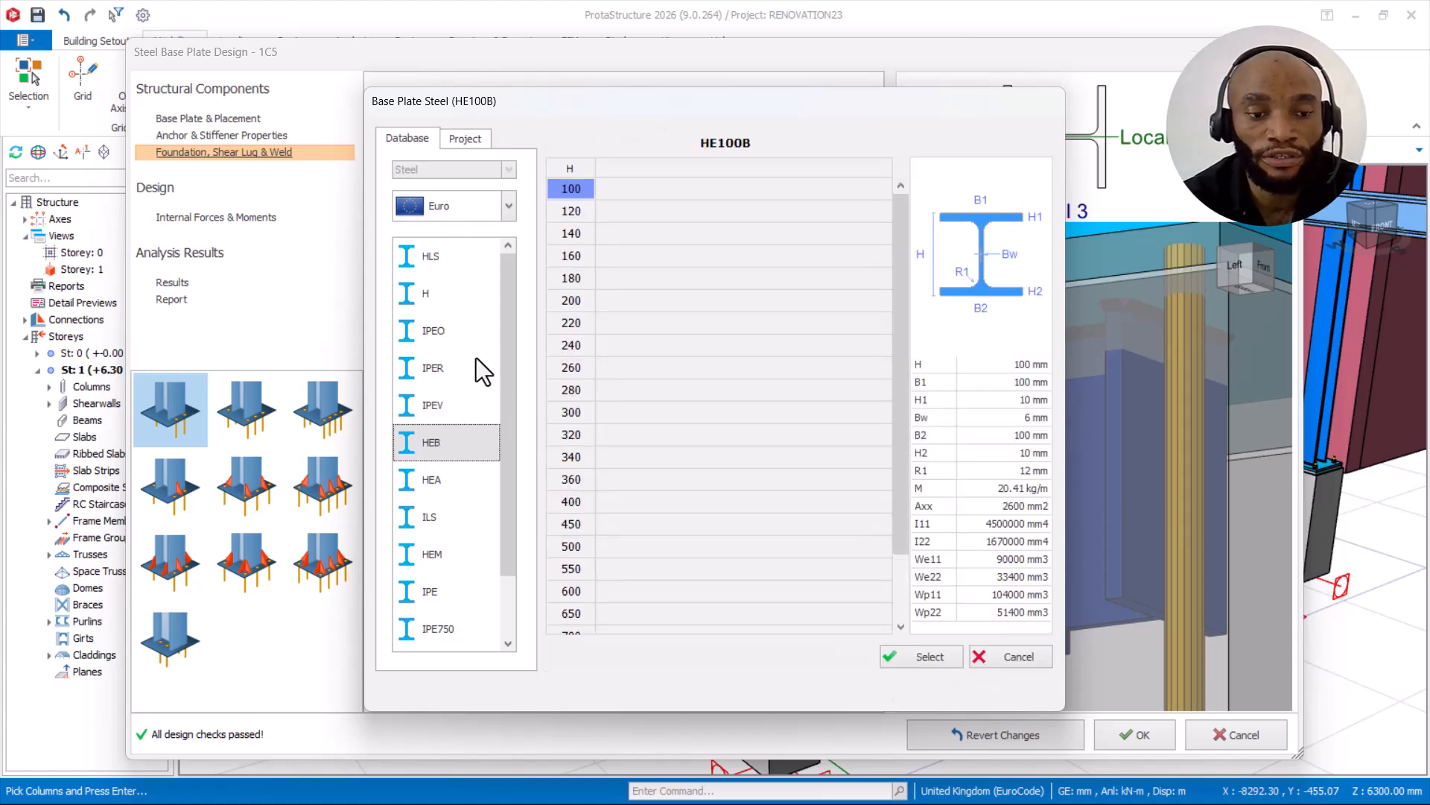
pyautogui.click(581, 185)
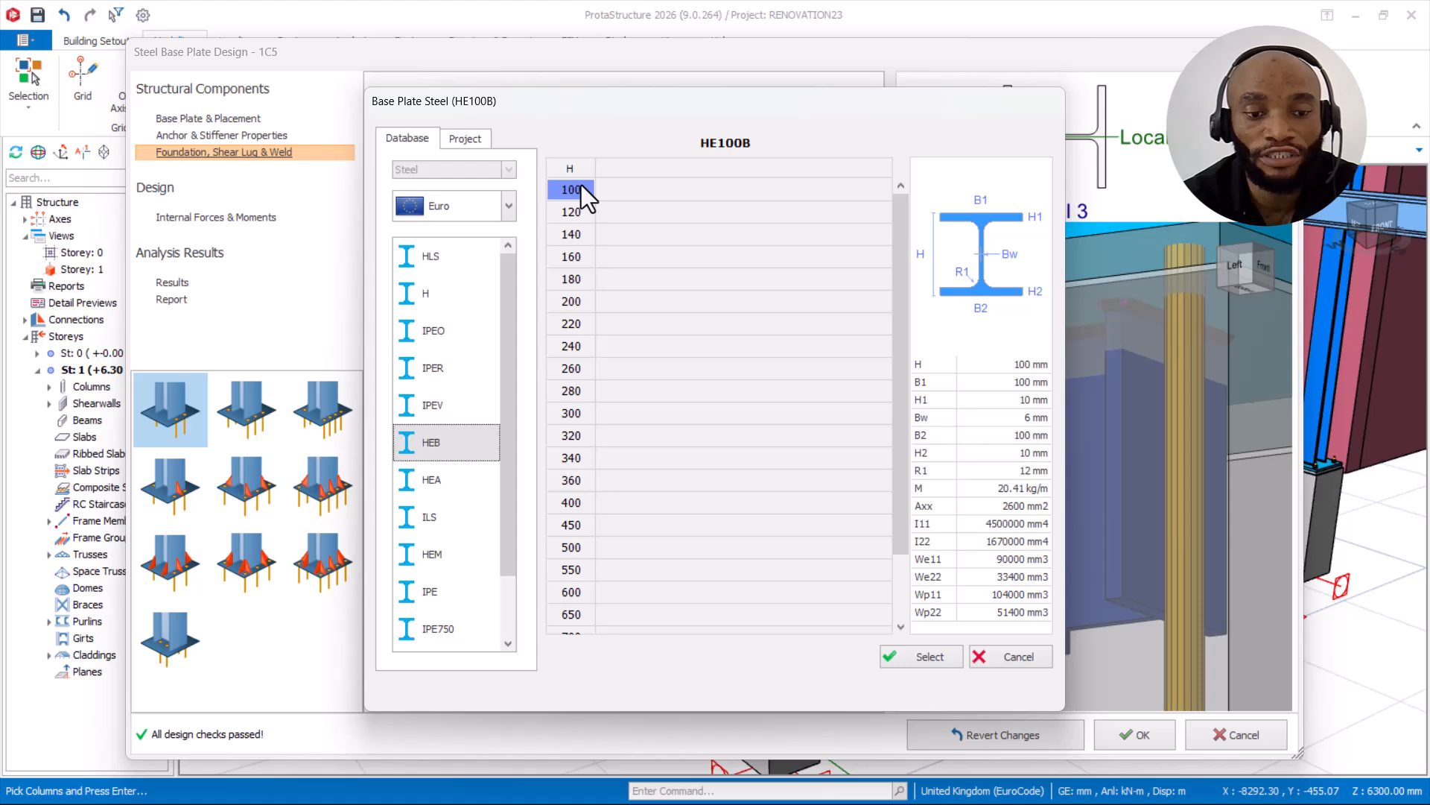
pyautogui.click(914, 655)
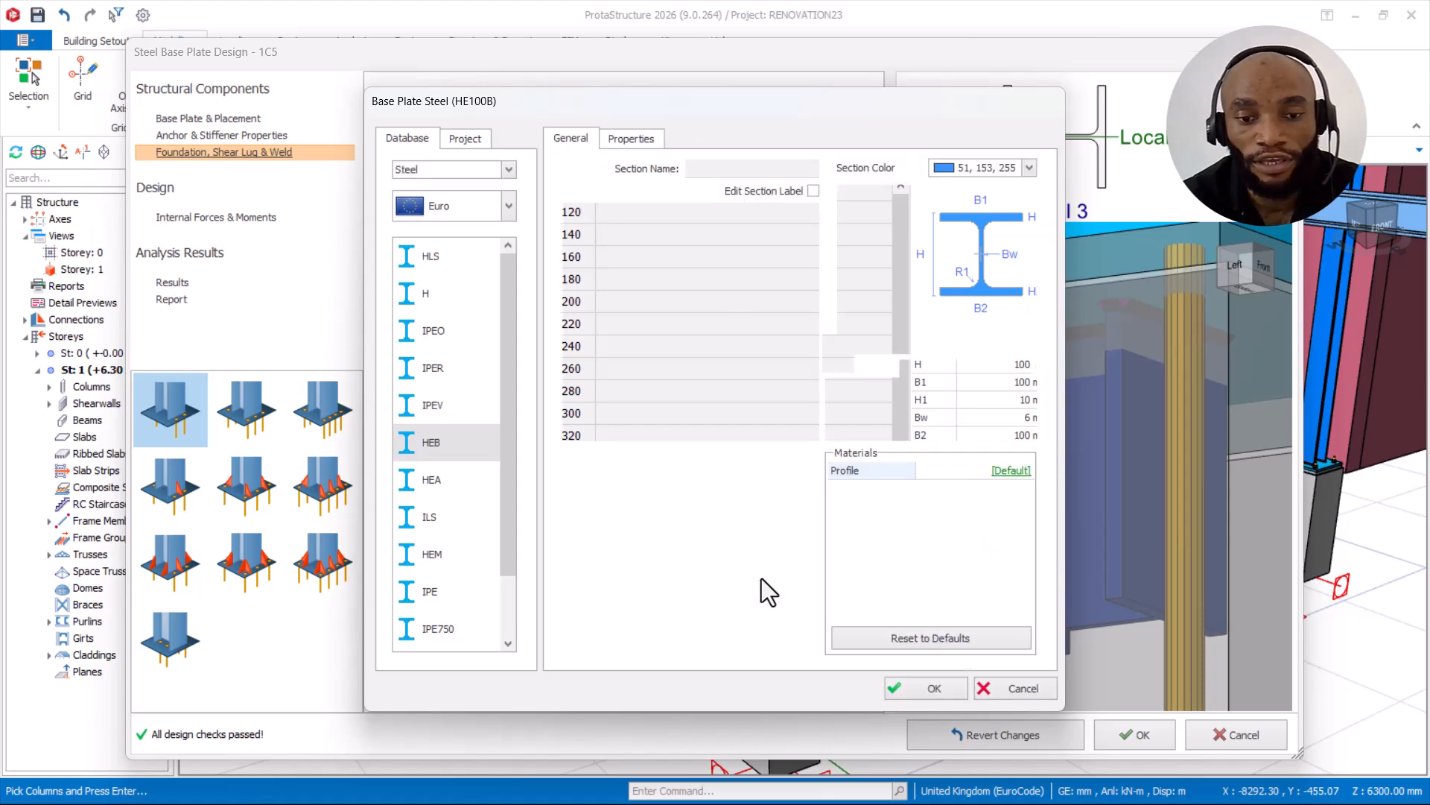
pyautogui.click(935, 688)
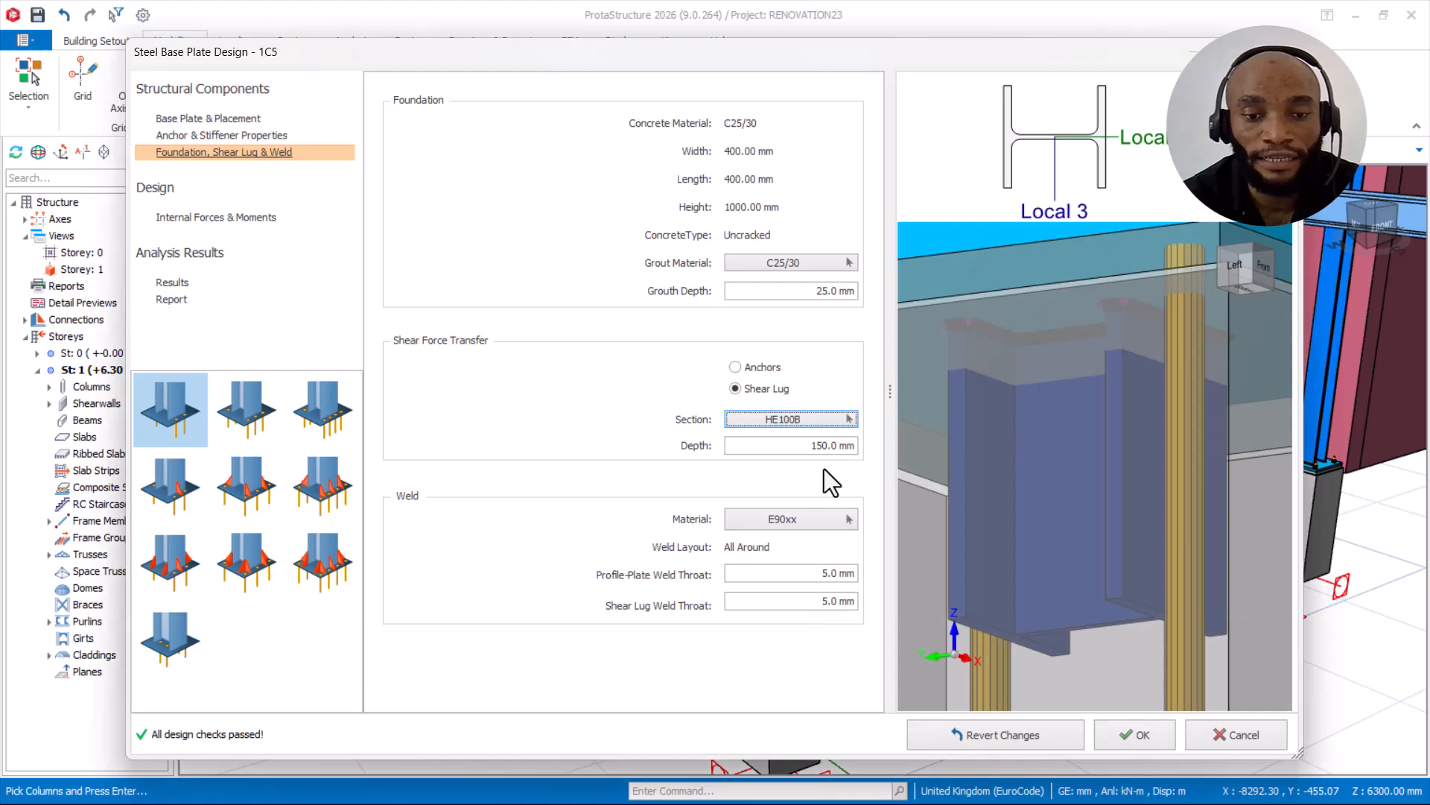
# Step: Try a shear lug depth of 100 mm
pyautogui.moveTo(811, 446); pyautogui.dragTo(864, 449)
pyautogui.write('100')
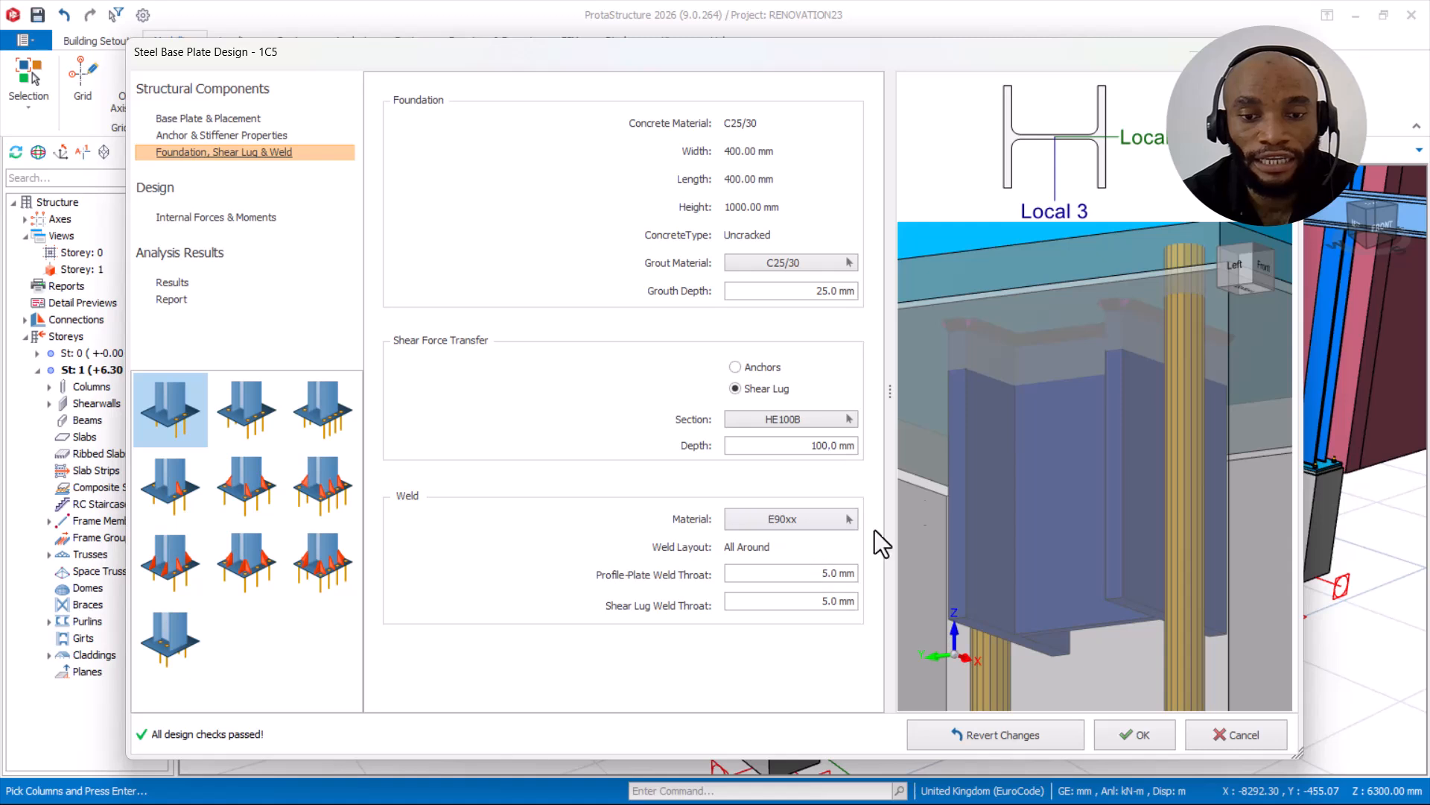
pyautogui.click(825, 572)
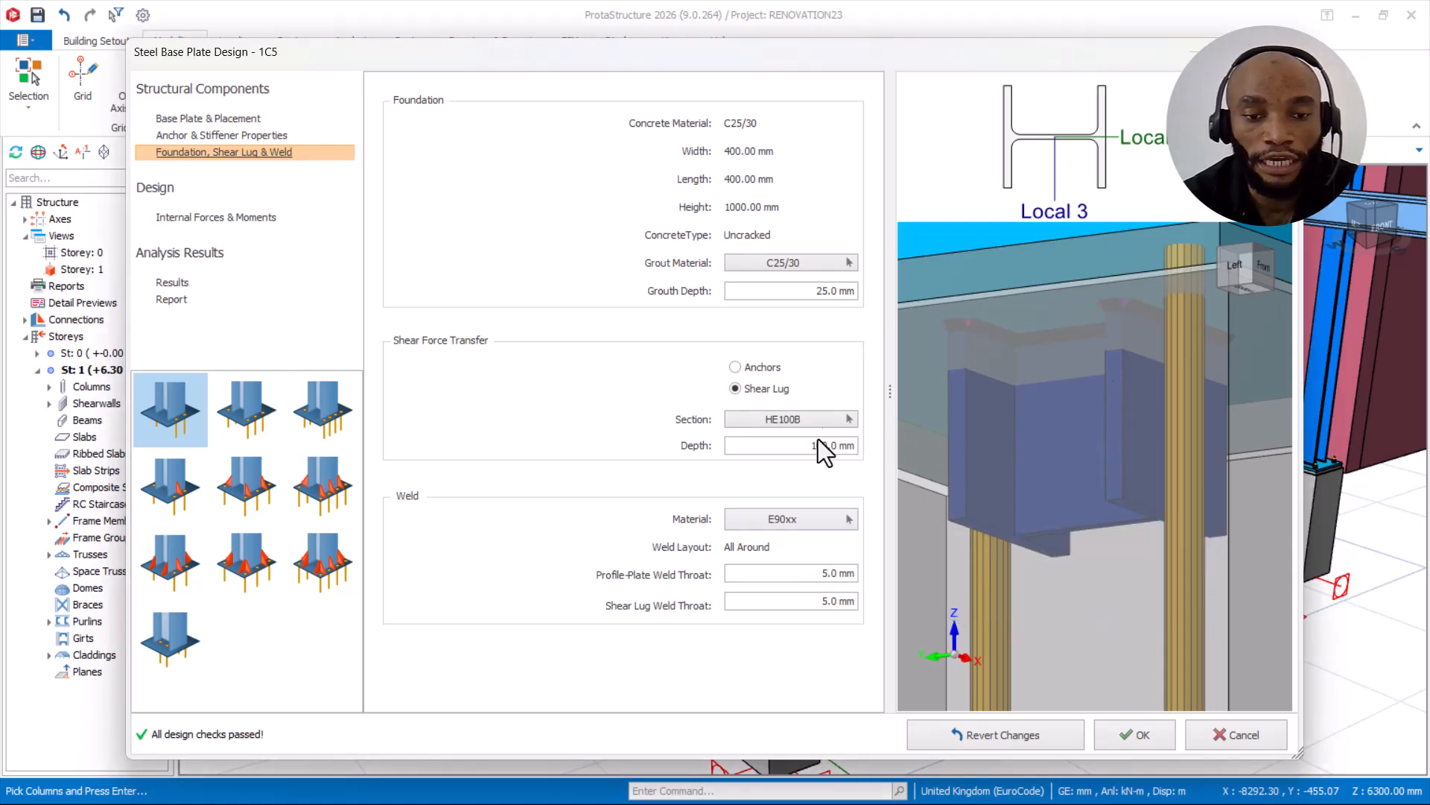
# Step: Set the shear lug's depth to 150 mm
pyautogui.moveTo(807, 445); pyautogui.dragTo(868, 448)
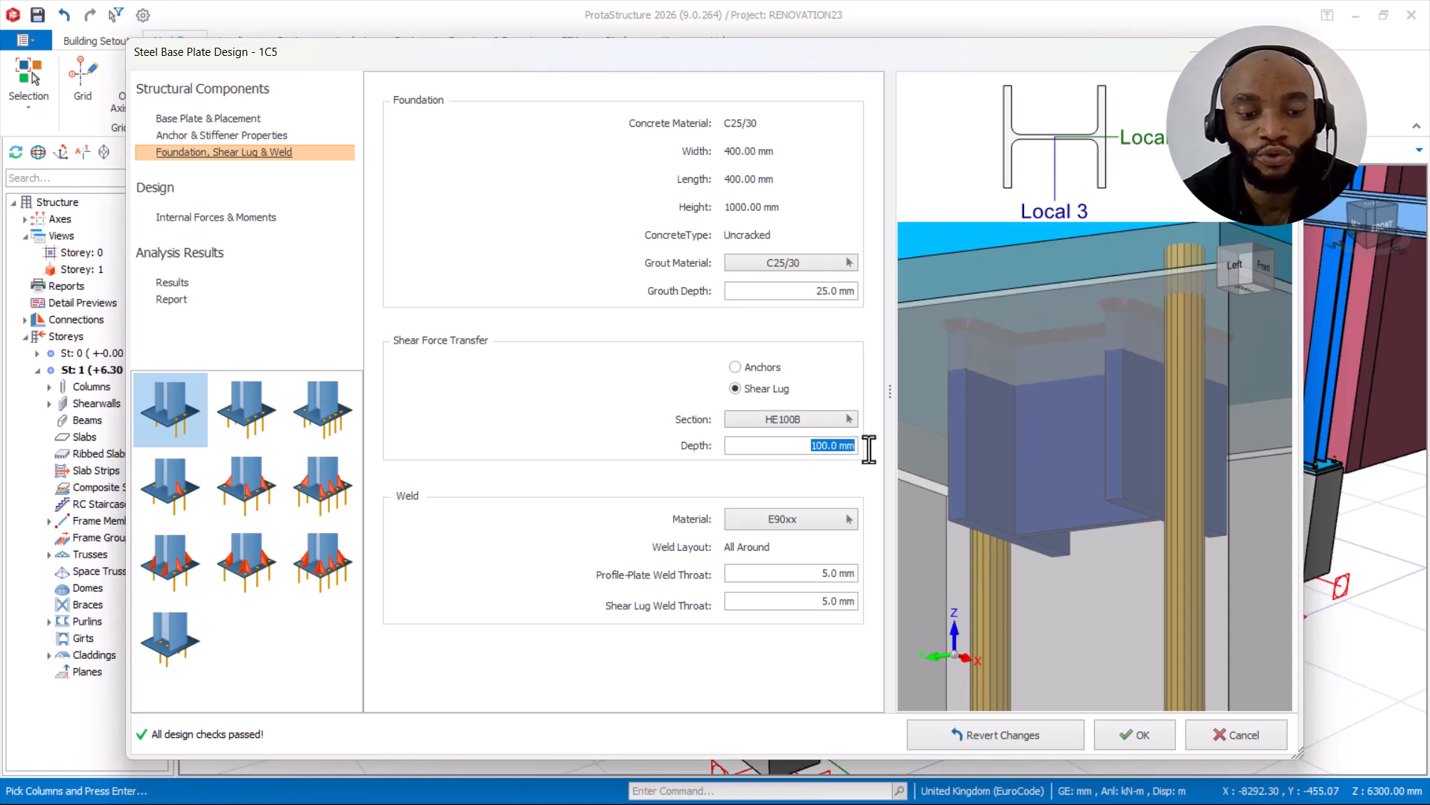
pyautogui.write('150.0')
pyautogui.click(789, 575)
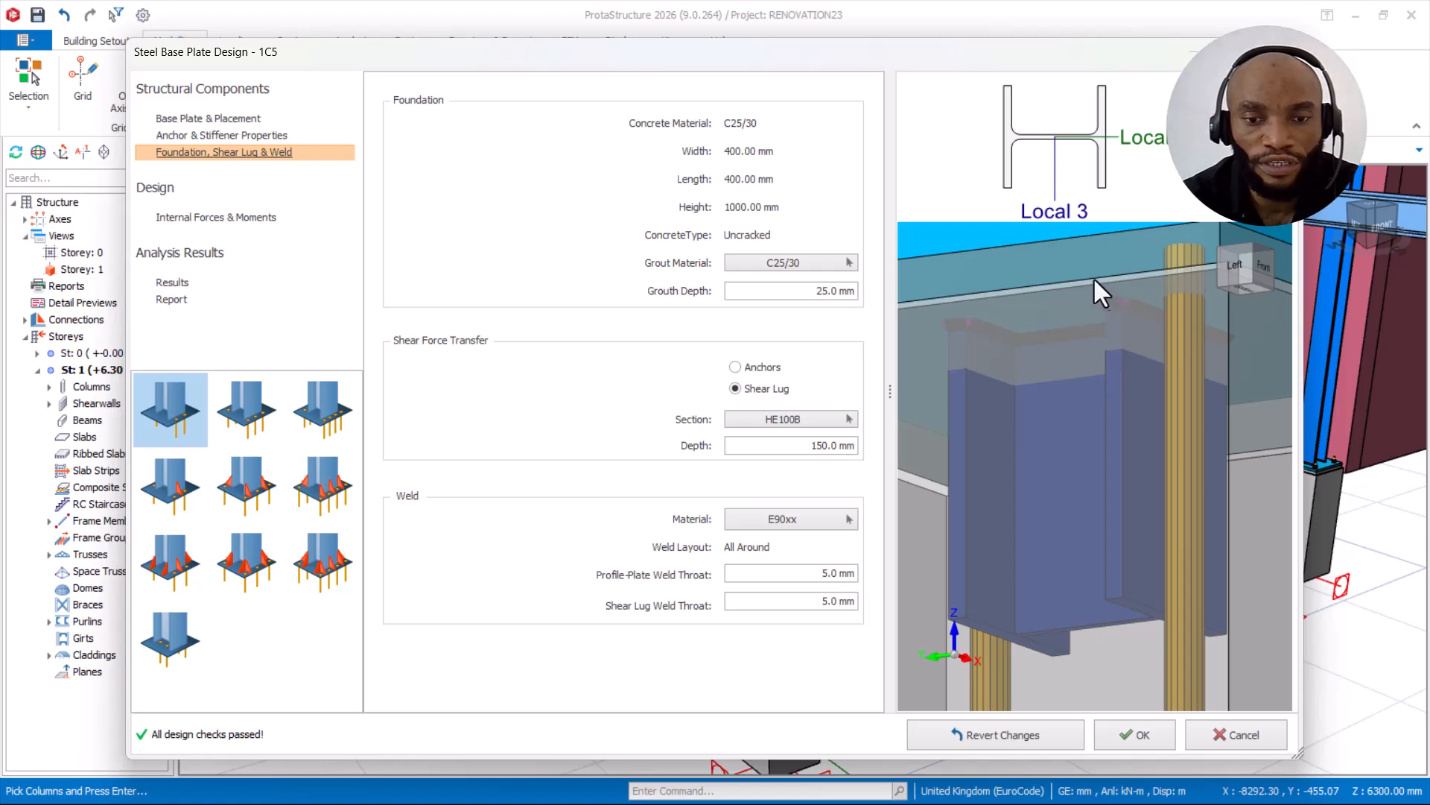
# Step: Examine the weld joining the column profile to the base plate in the 3D preview
pyautogui.scroll(-3, 1107, 512)
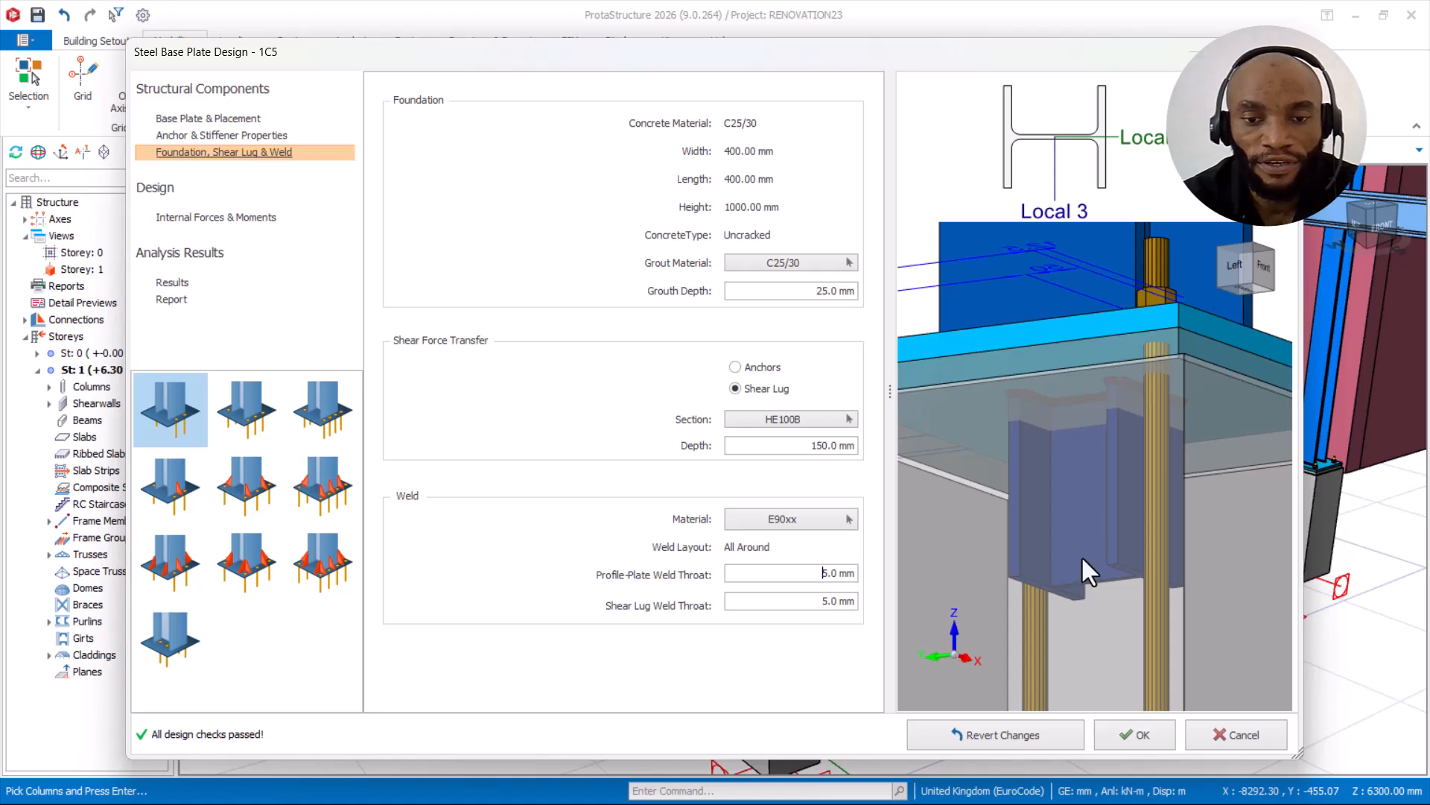
pyautogui.scroll(-3, 1081, 555)
pyautogui.moveTo(1087, 430); pyautogui.dragTo(1034, 464, button='middle')
pyautogui.scroll(4, 1029, 462)
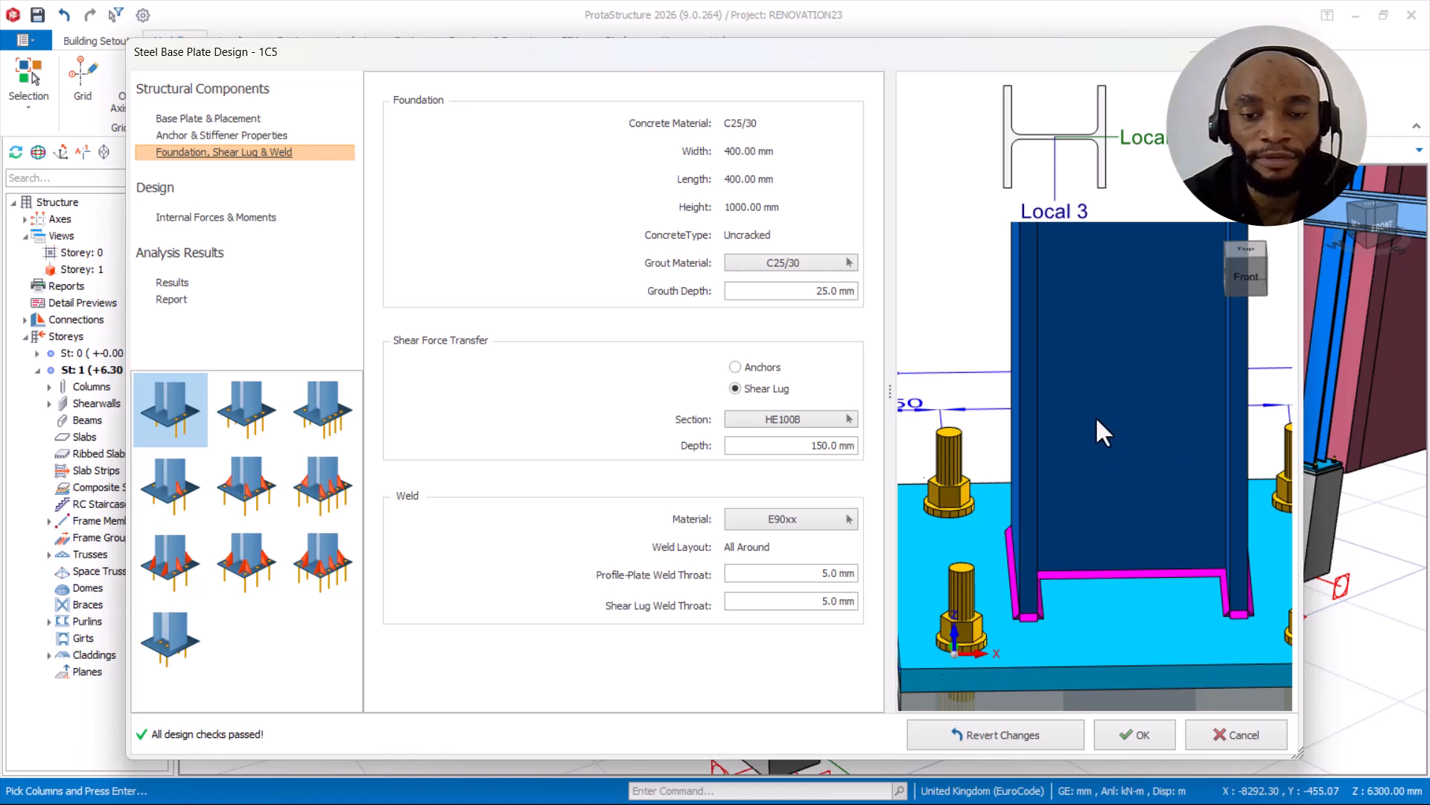
pyautogui.scroll(2, 1032, 473)
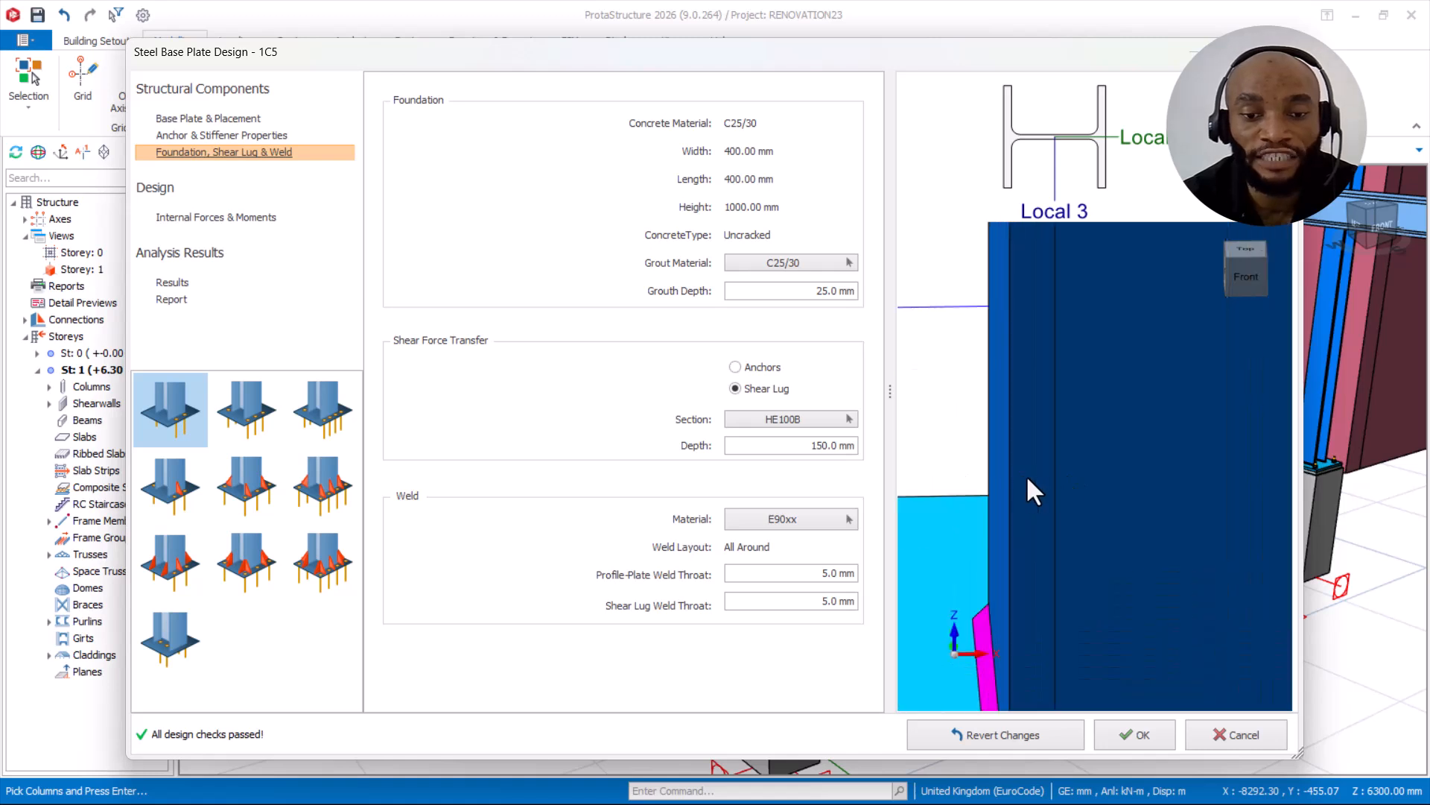
pyautogui.scroll(-2, 1018, 476)
pyautogui.scroll(-2, 1116, 458)
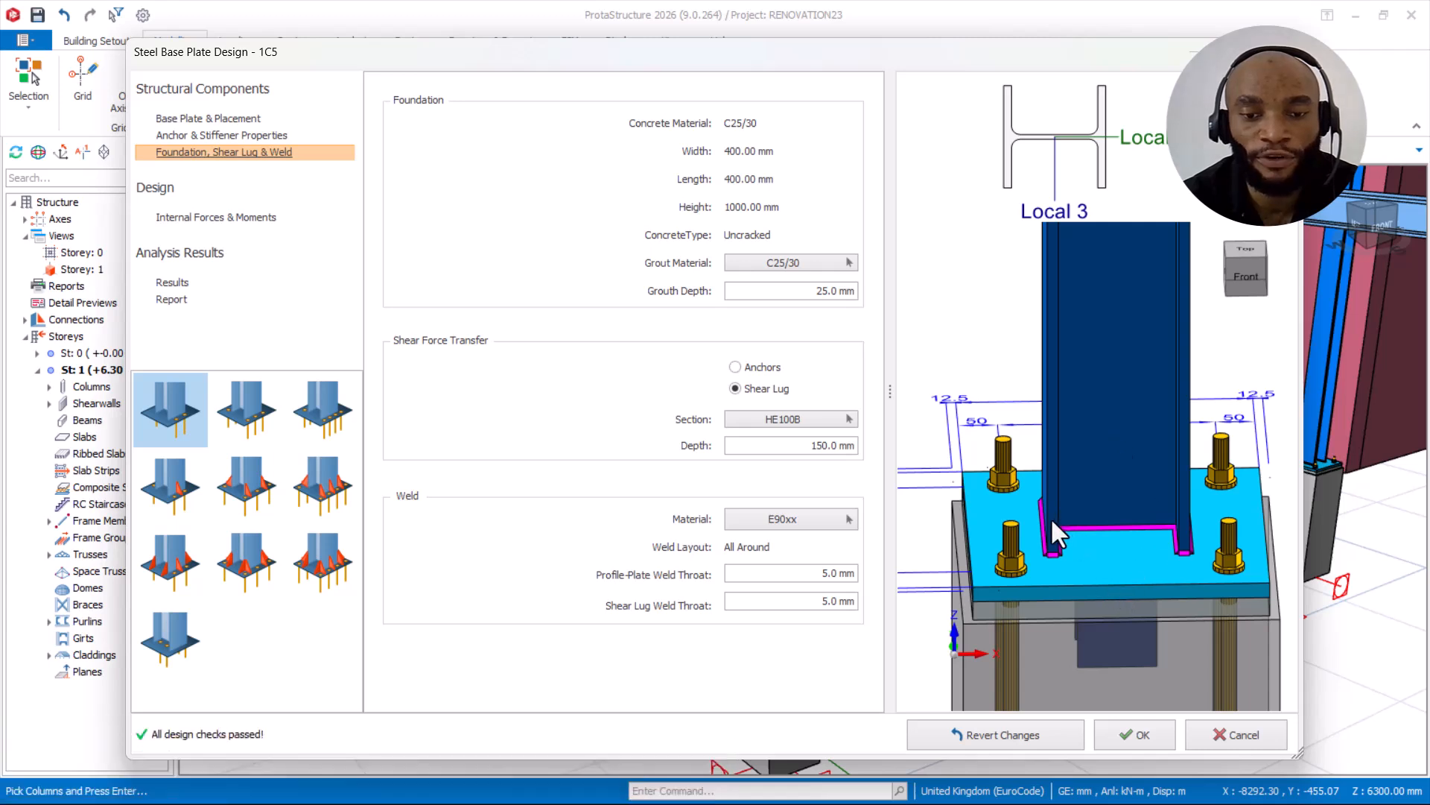
pyautogui.scroll(2, 1103, 591)
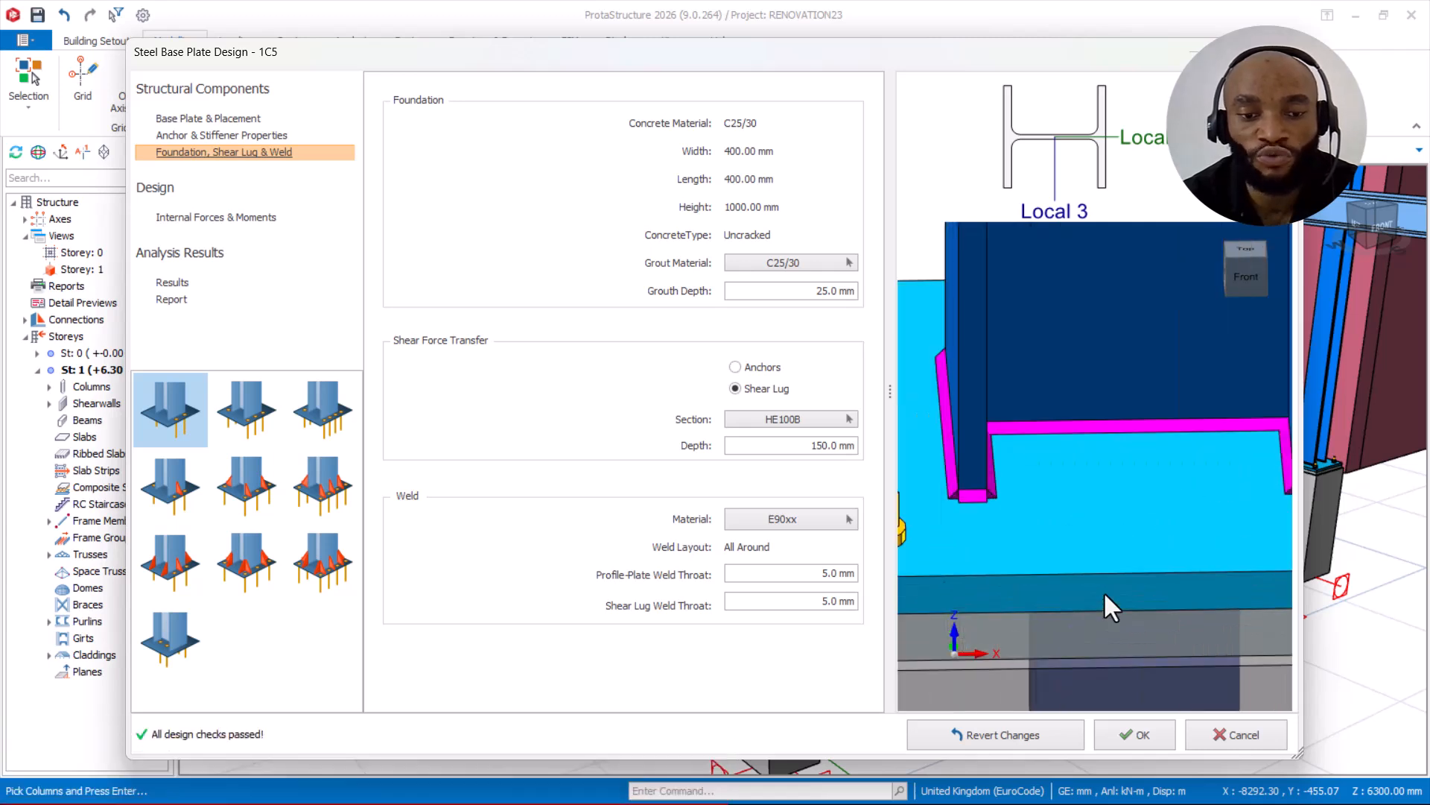
pyautogui.scroll(-2, 1103, 591)
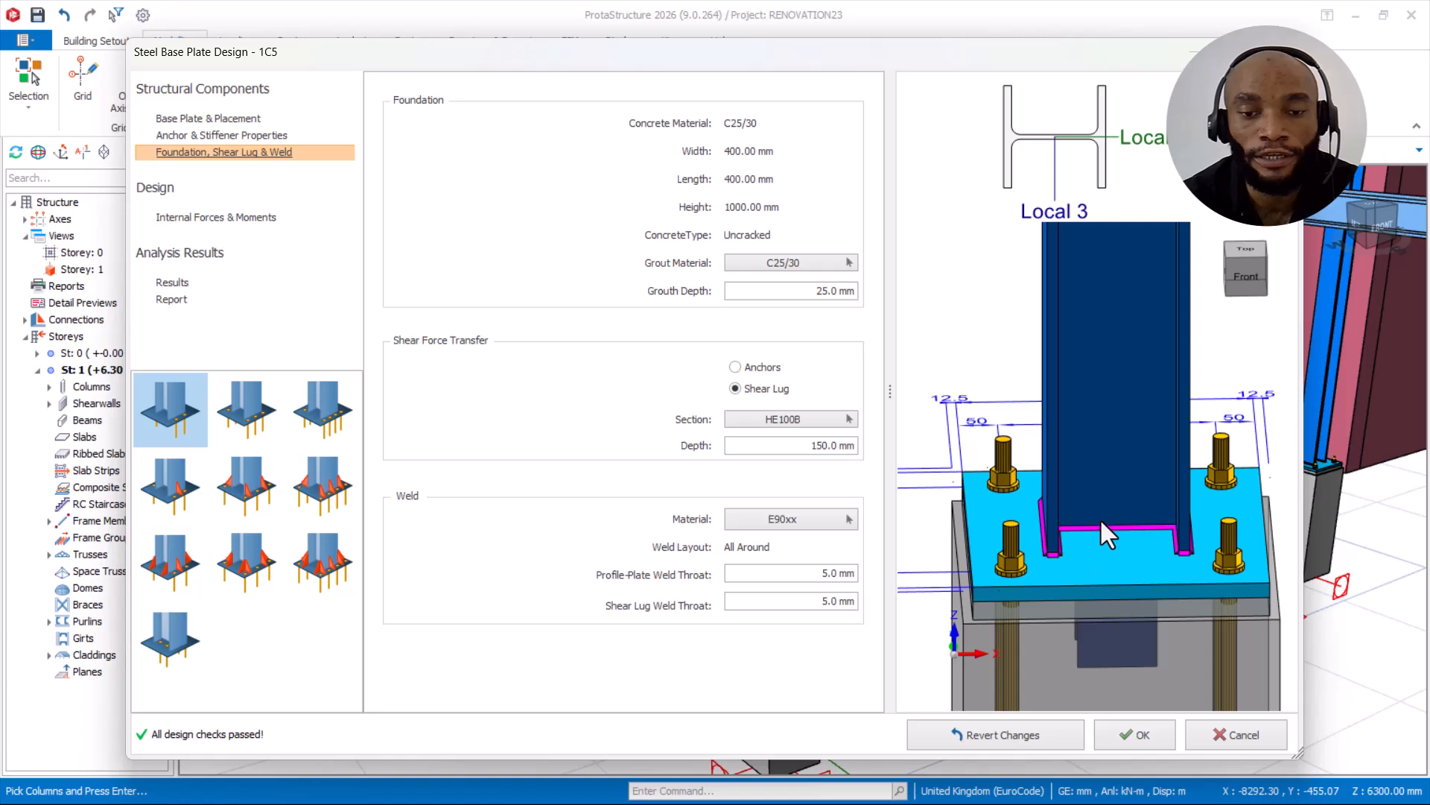
pyautogui.scroll(2, 1074, 535)
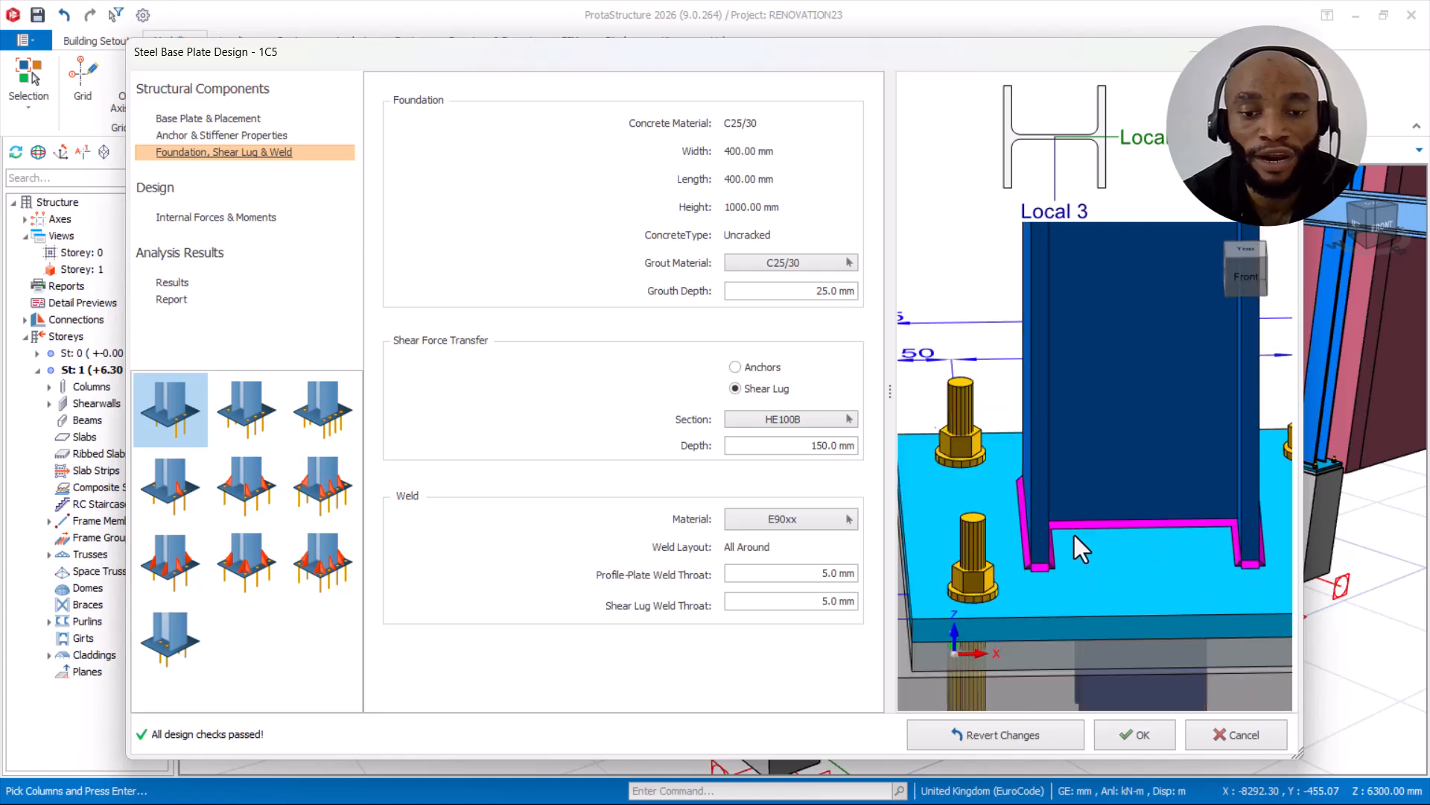
pyautogui.scroll(2, 1050, 525)
pyautogui.scroll(-3, 1056, 532)
pyautogui.moveTo(1058, 532); pyautogui.dragTo(1028, 555, button='middle')
pyautogui.scroll(3, 1025, 559)
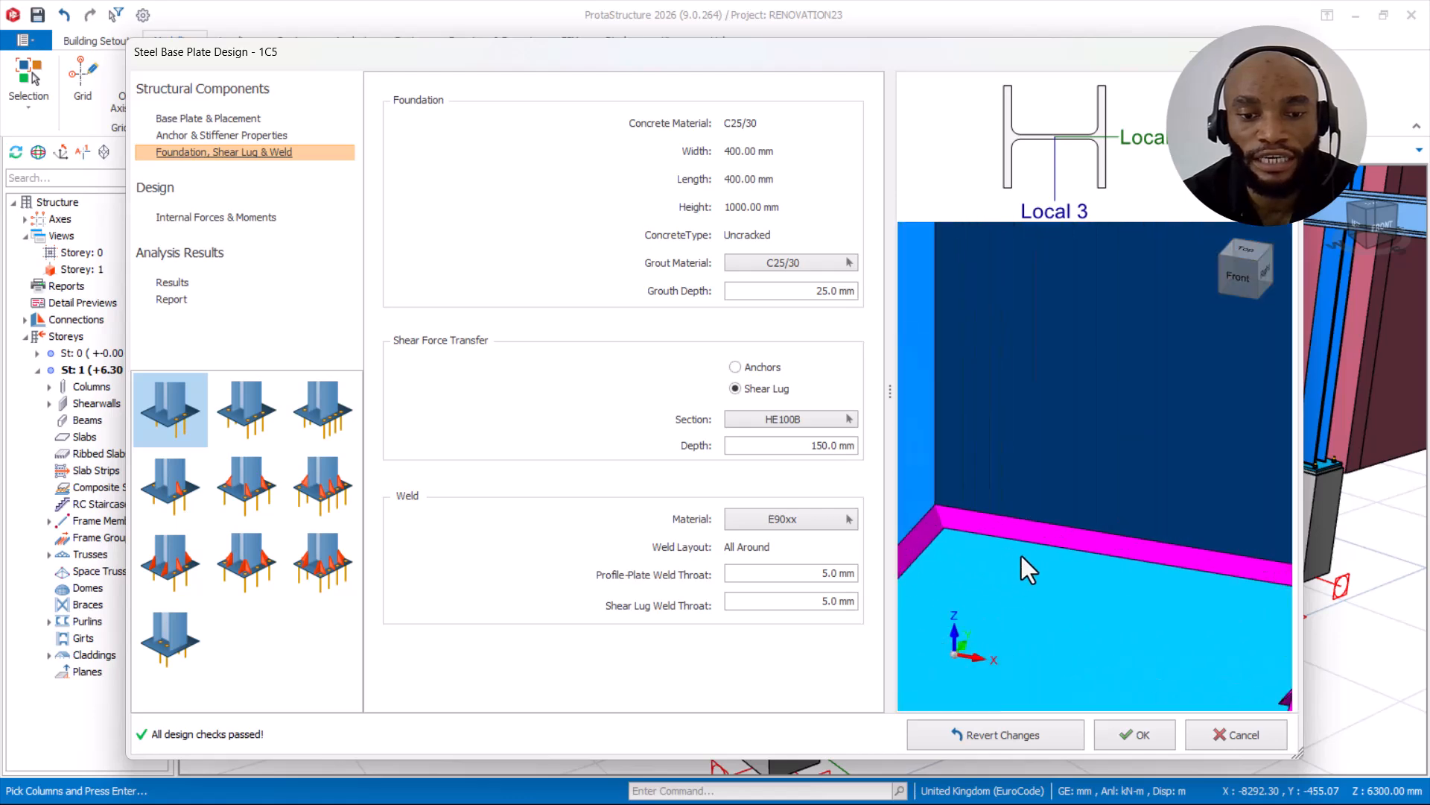
pyautogui.scroll(-4, 1083, 462)
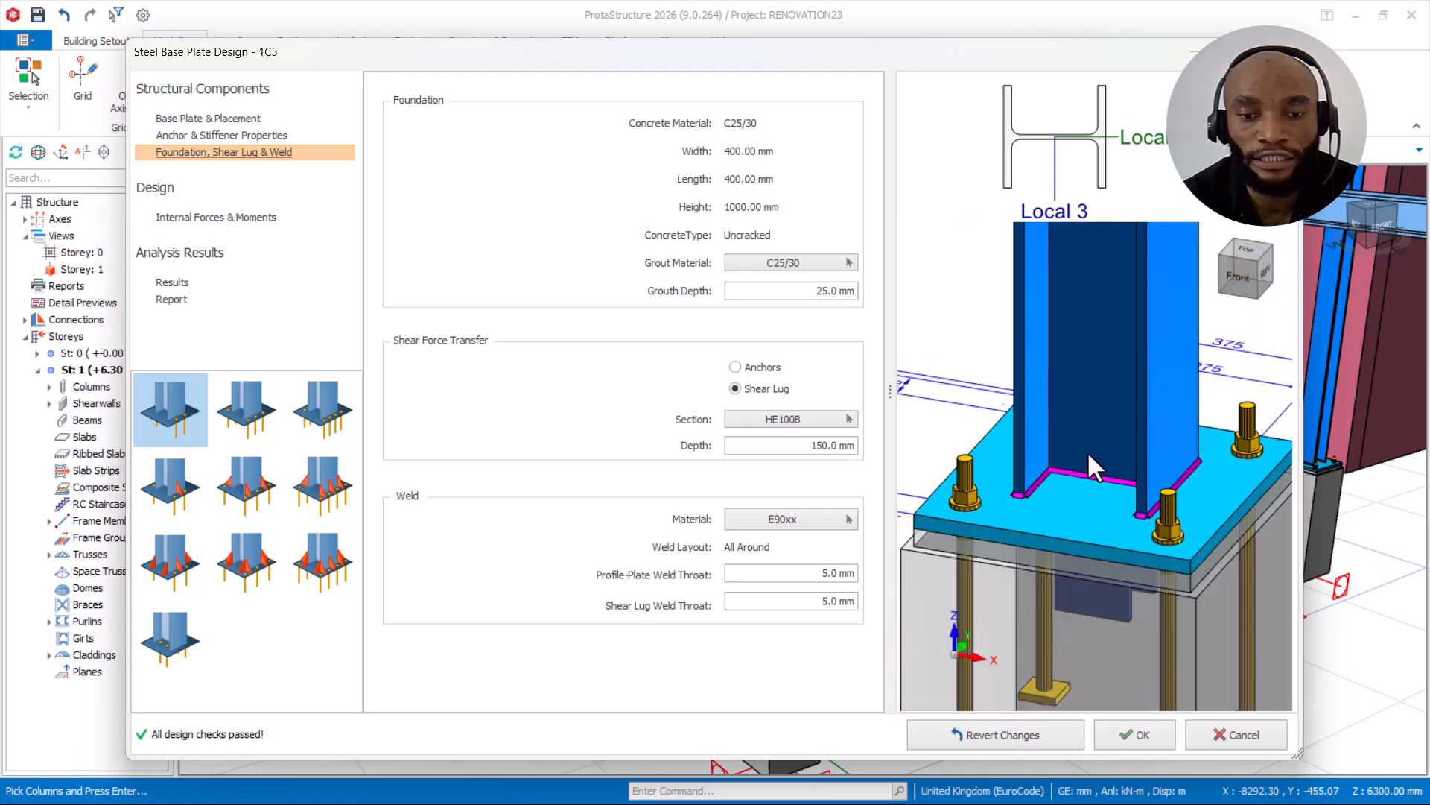
pyautogui.scroll(4, 1161, 481)
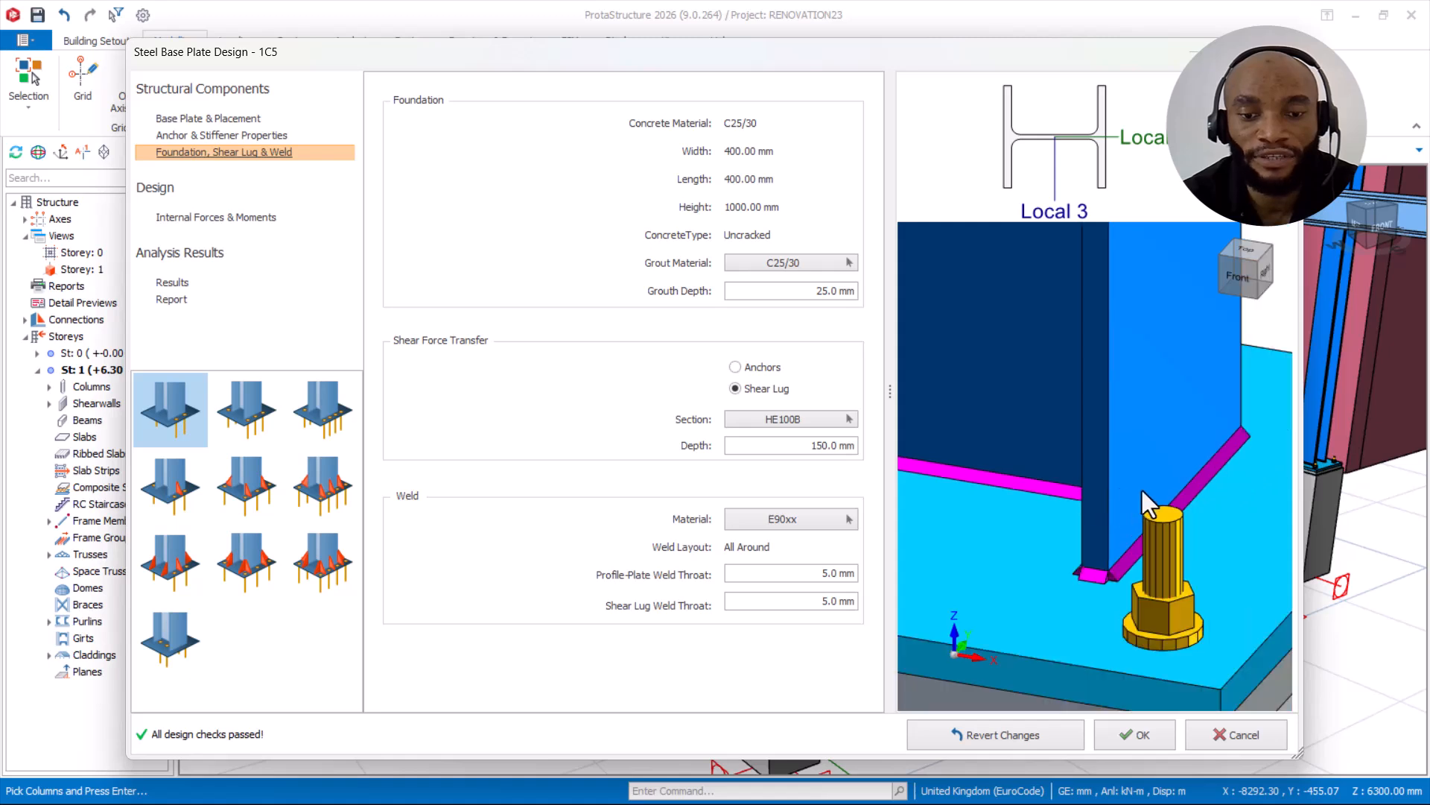
# Step: Set the profile-plate weld throat to 8.5 mm and inspect the weld at the column base
pyautogui.click(801, 574)
pyautogui.write('8.5')
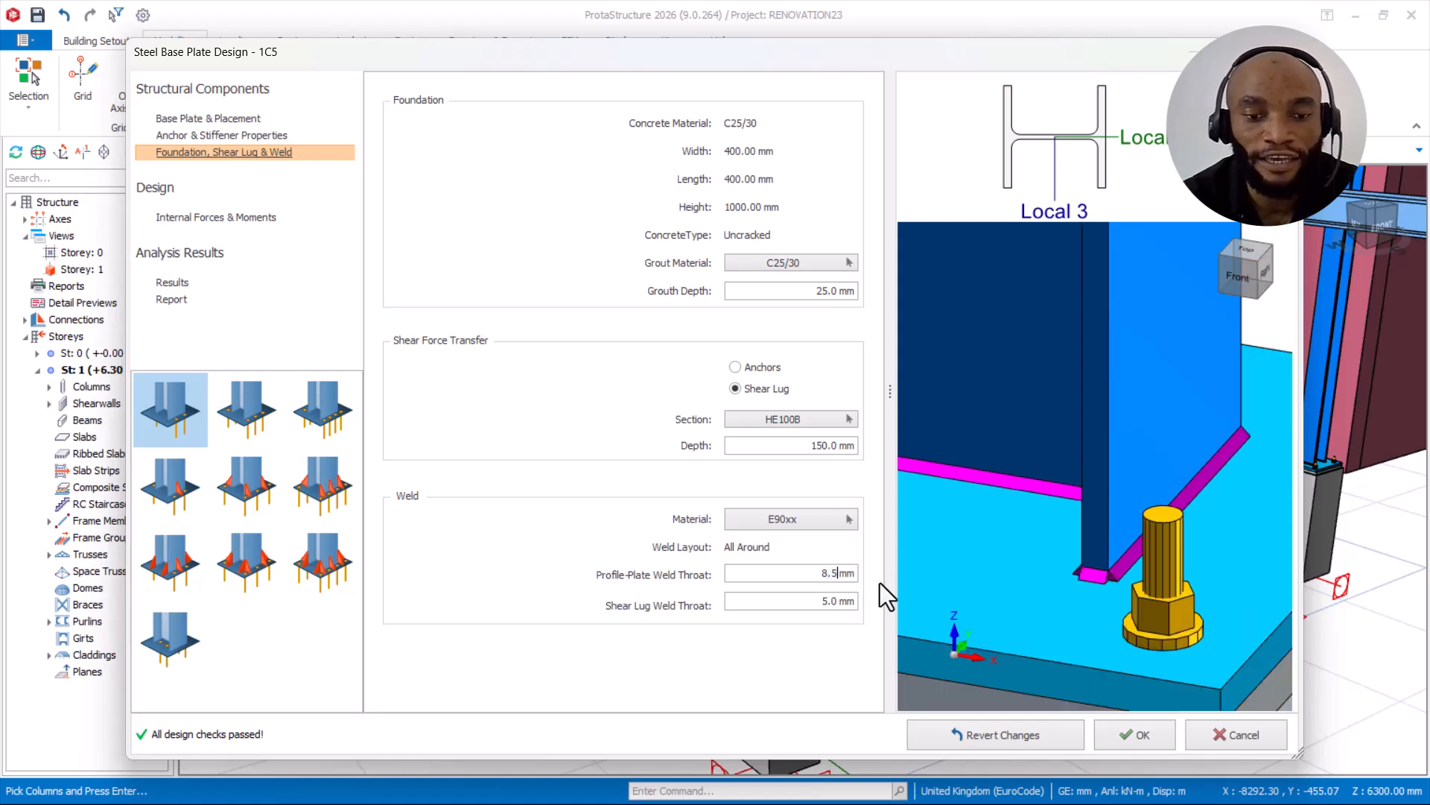
pyautogui.click(828, 601)
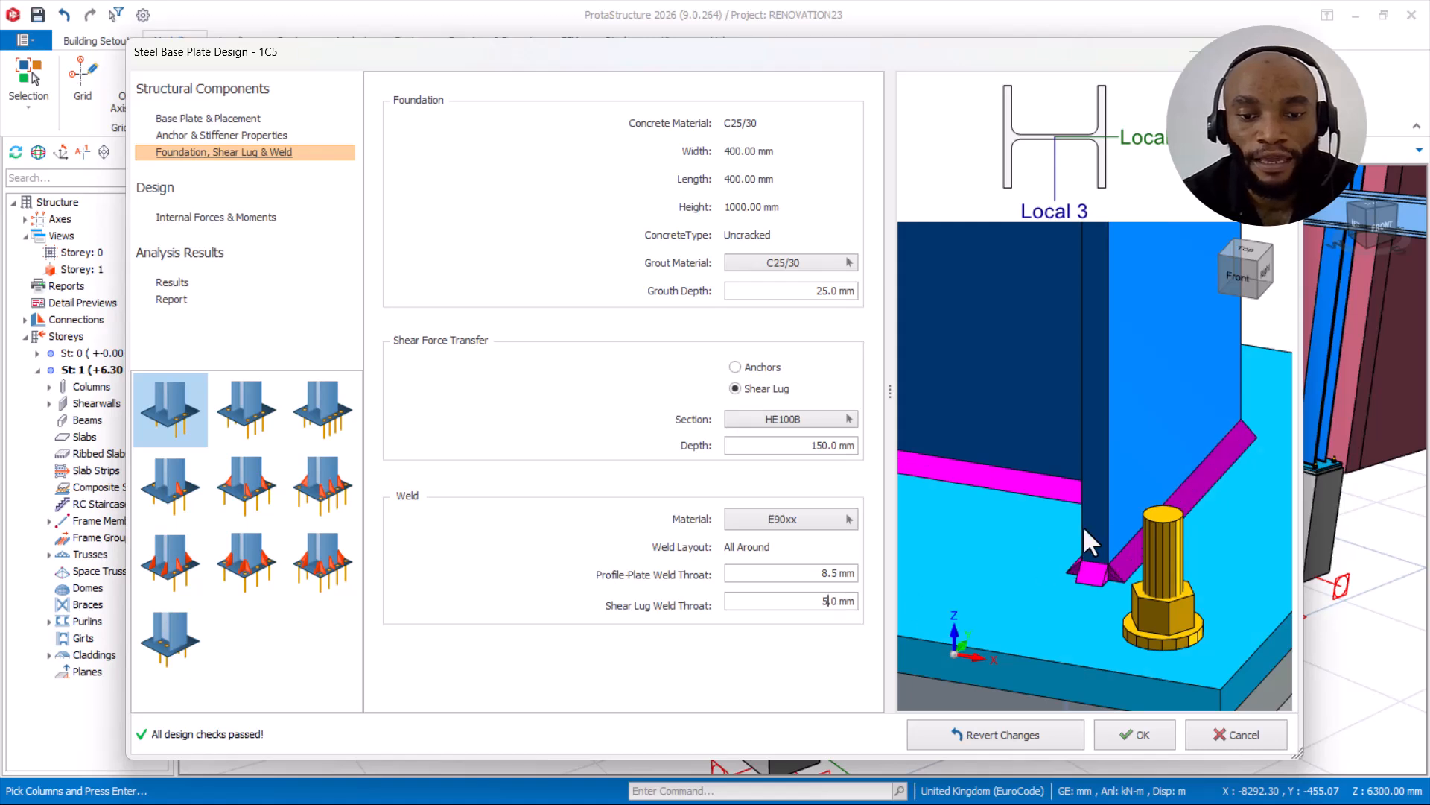
pyautogui.scroll(-3, 1168, 498)
pyautogui.scroll(6, 1164, 496)
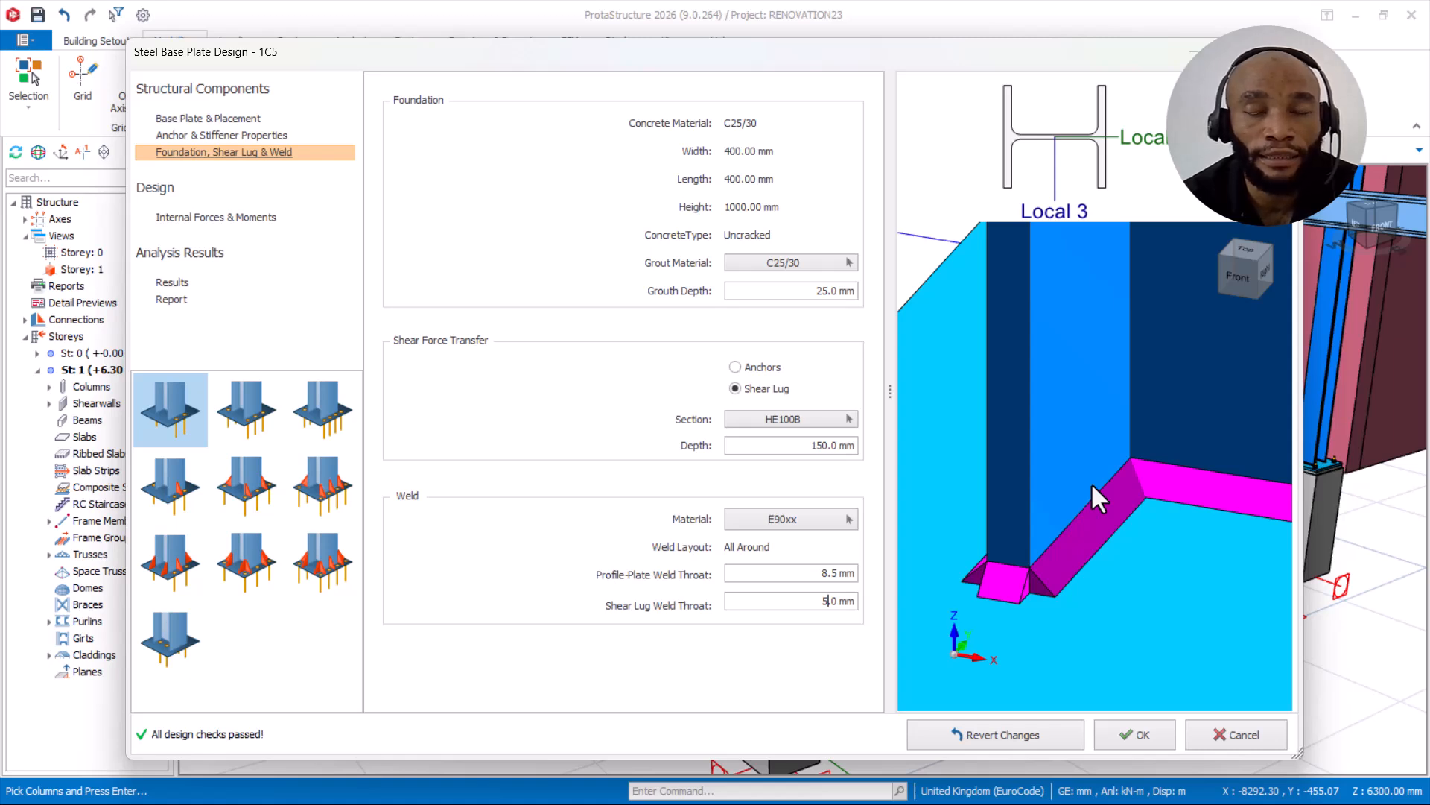
pyautogui.scroll(-4, 1090, 481)
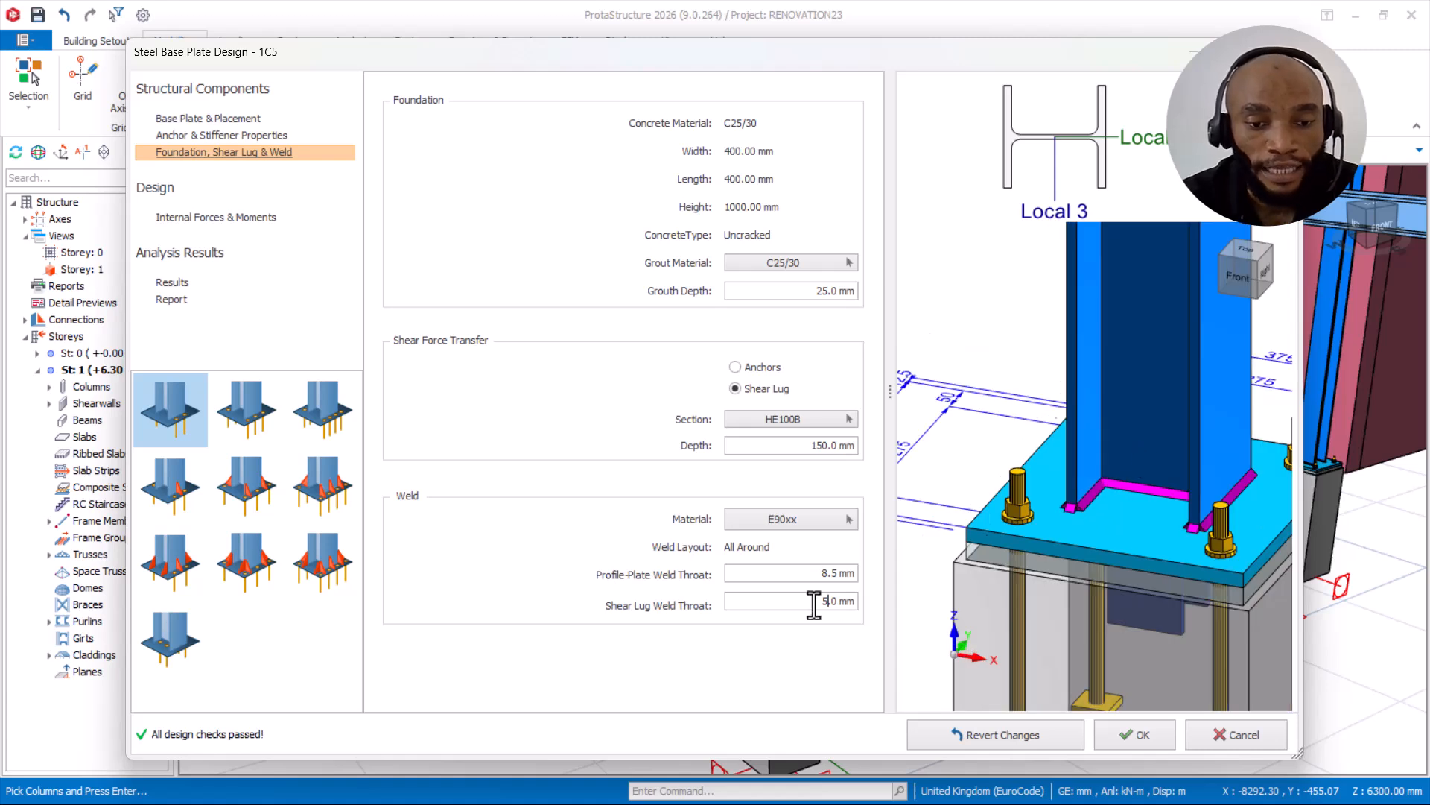
# Step: Set the shear lug weld throat to 6.5 mm and inspect the weld beneath the base plate
pyautogui.moveTo(820, 598); pyautogui.dragTo(857, 594)
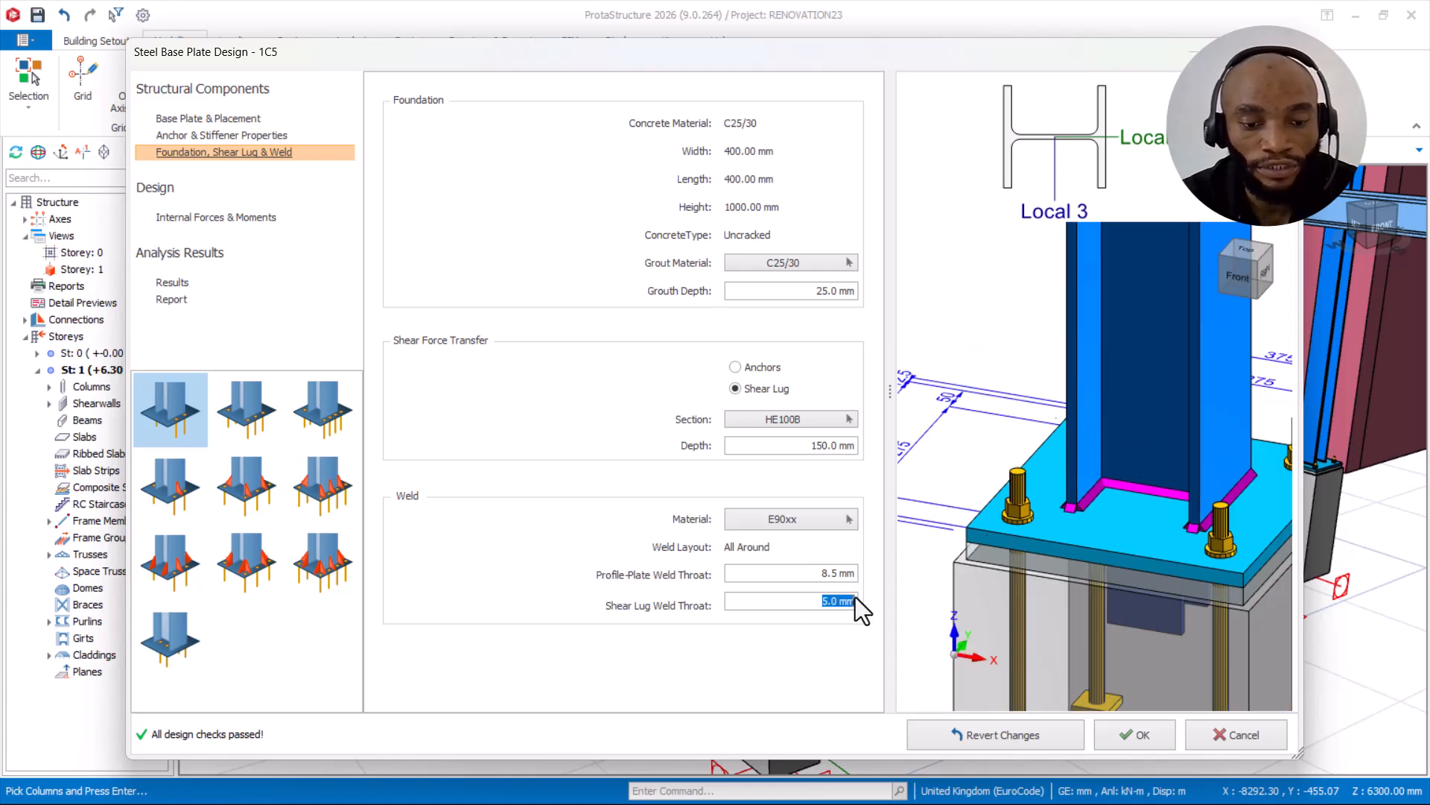
pyautogui.write('6.5')
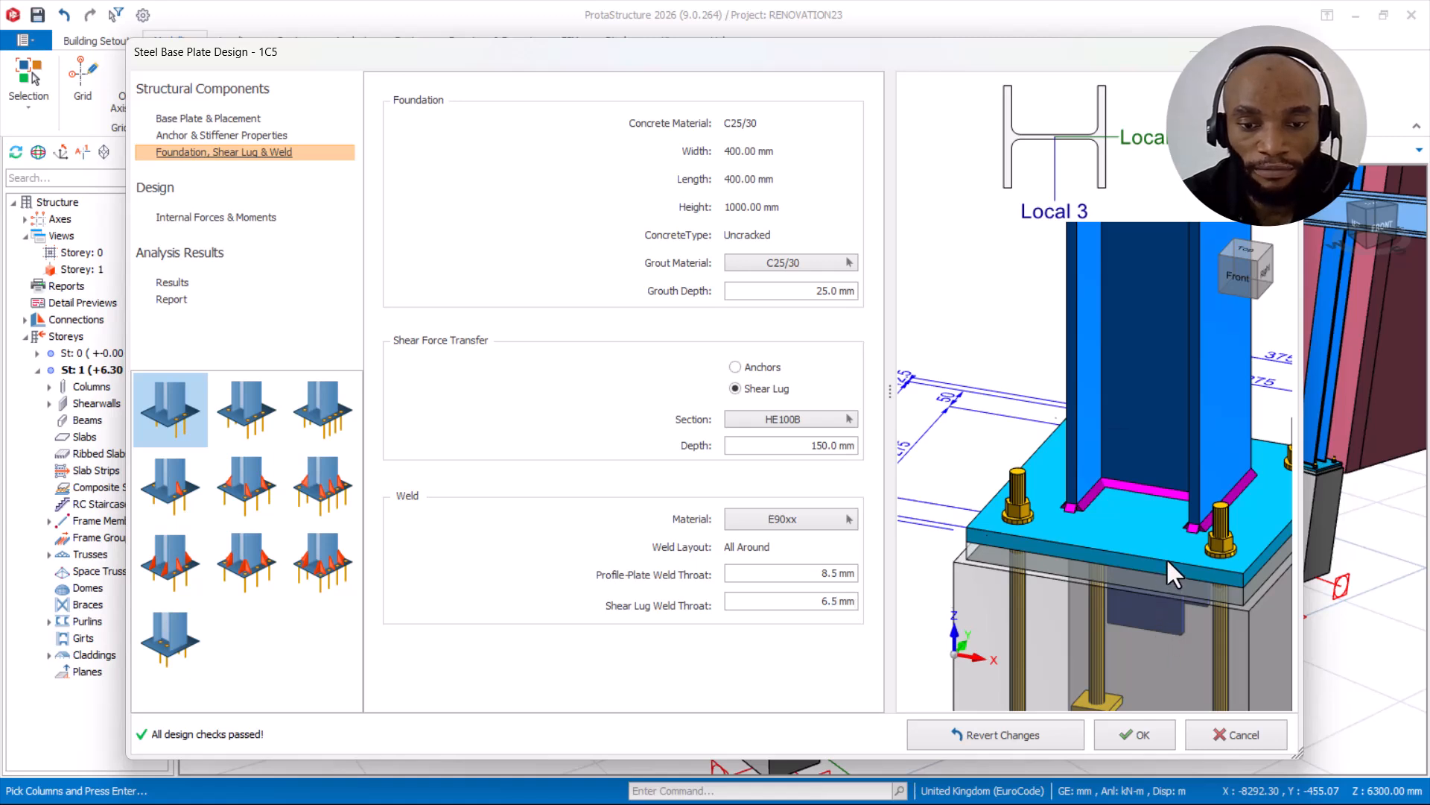
pyautogui.scroll(5, 1166, 555)
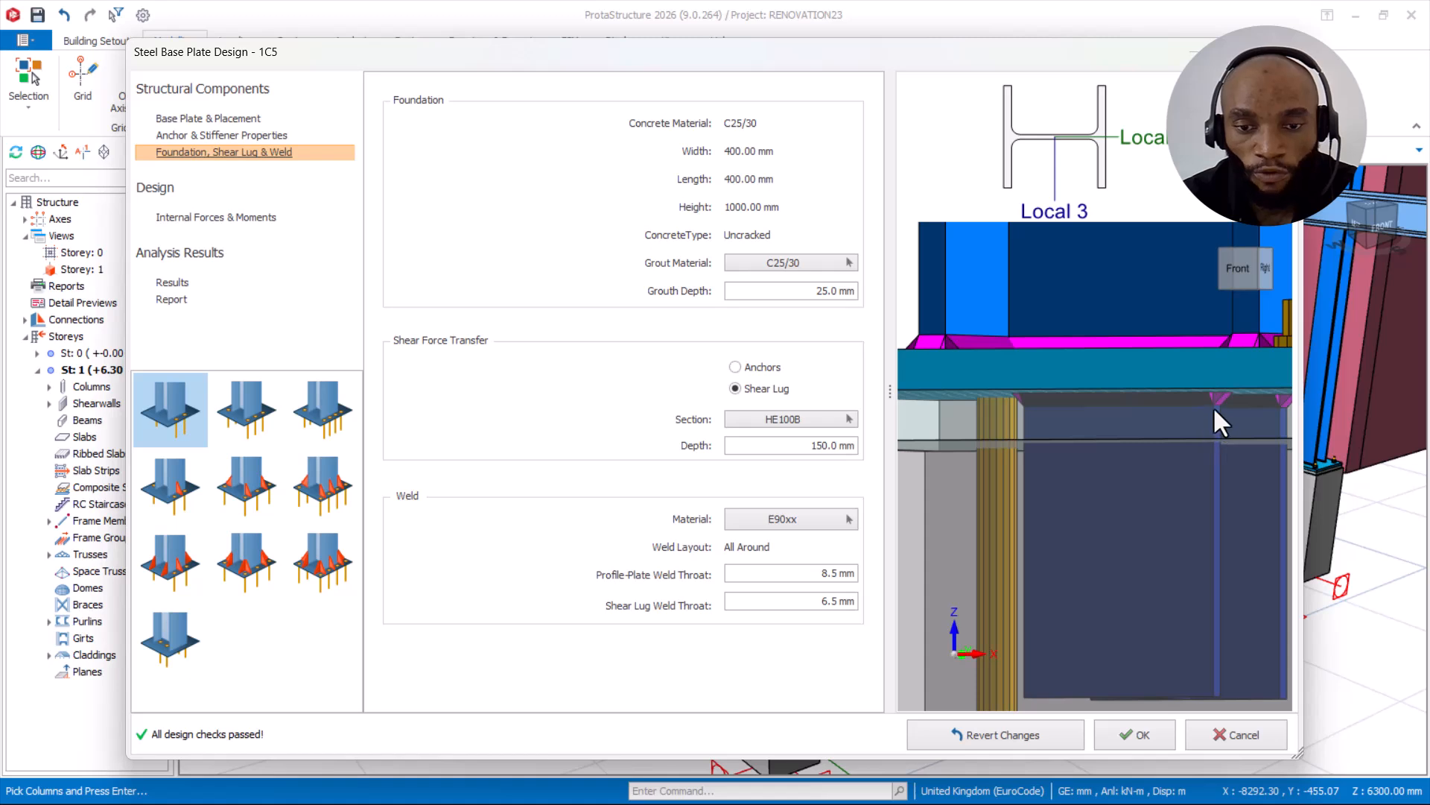
pyautogui.moveTo(1201, 425); pyautogui.dragTo(1183, 422, button='middle')
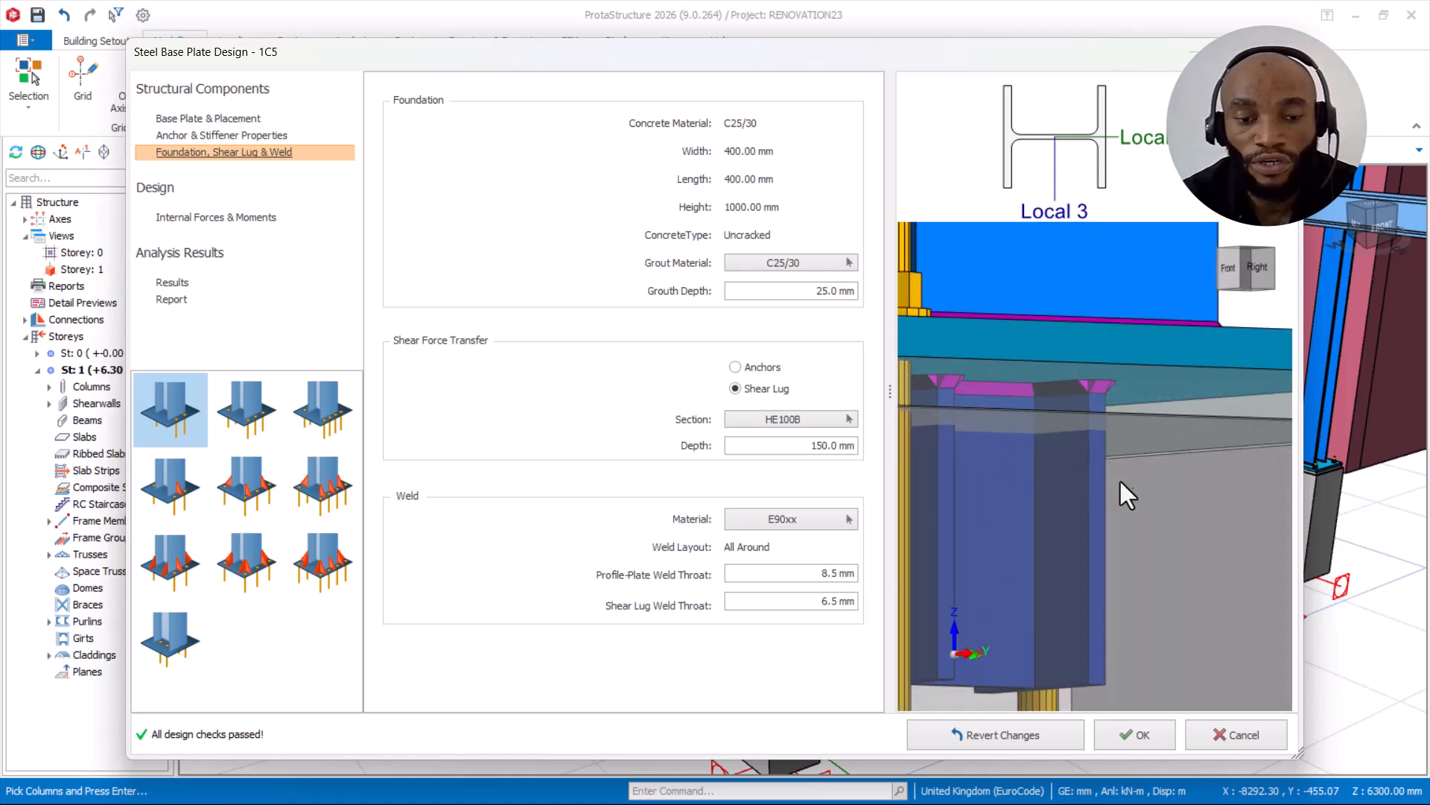
pyautogui.scroll(-3, 1115, 492)
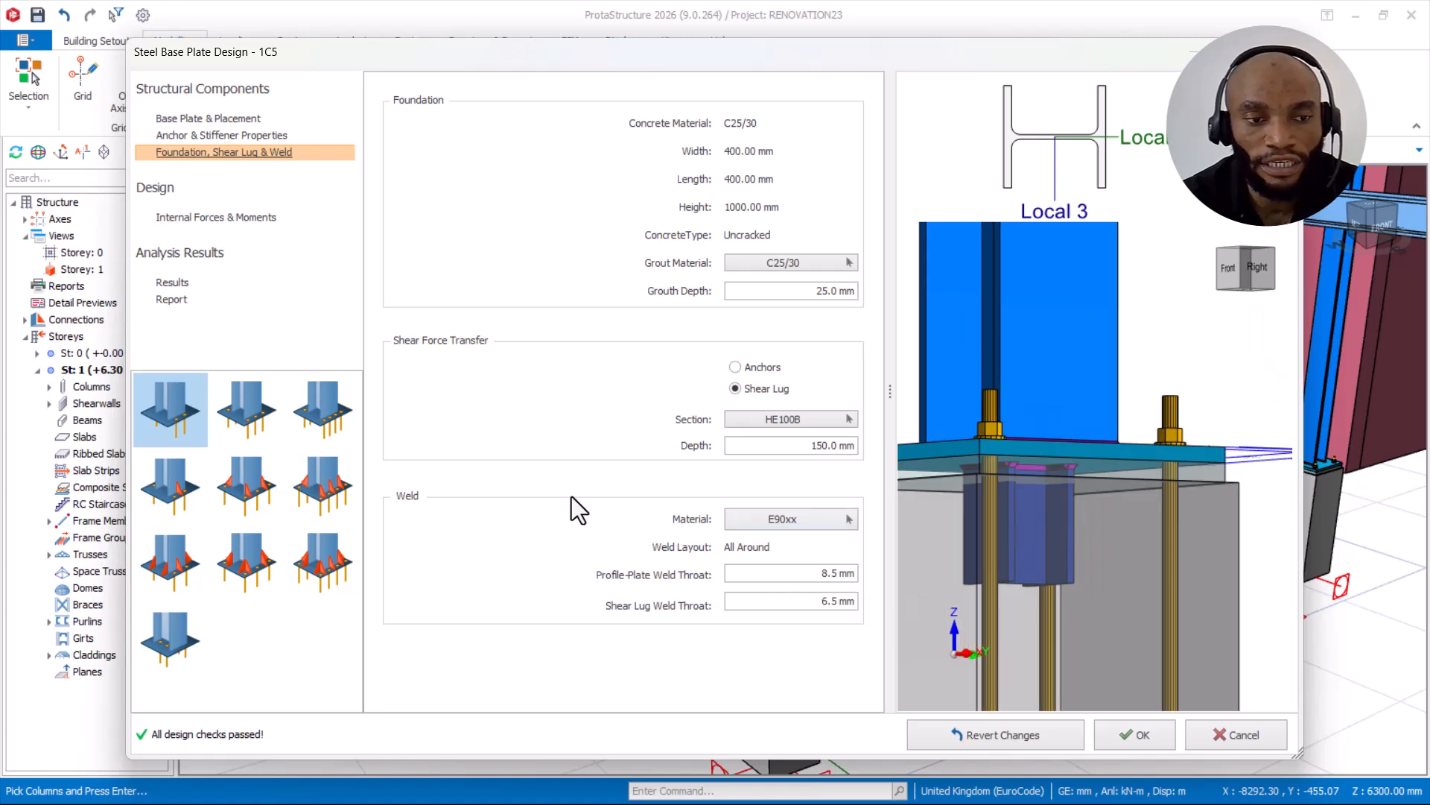
# Step: Review the design checks and generate a report including material, geometry, internal forces, design results and detailed design results
pyautogui.click(174, 285)
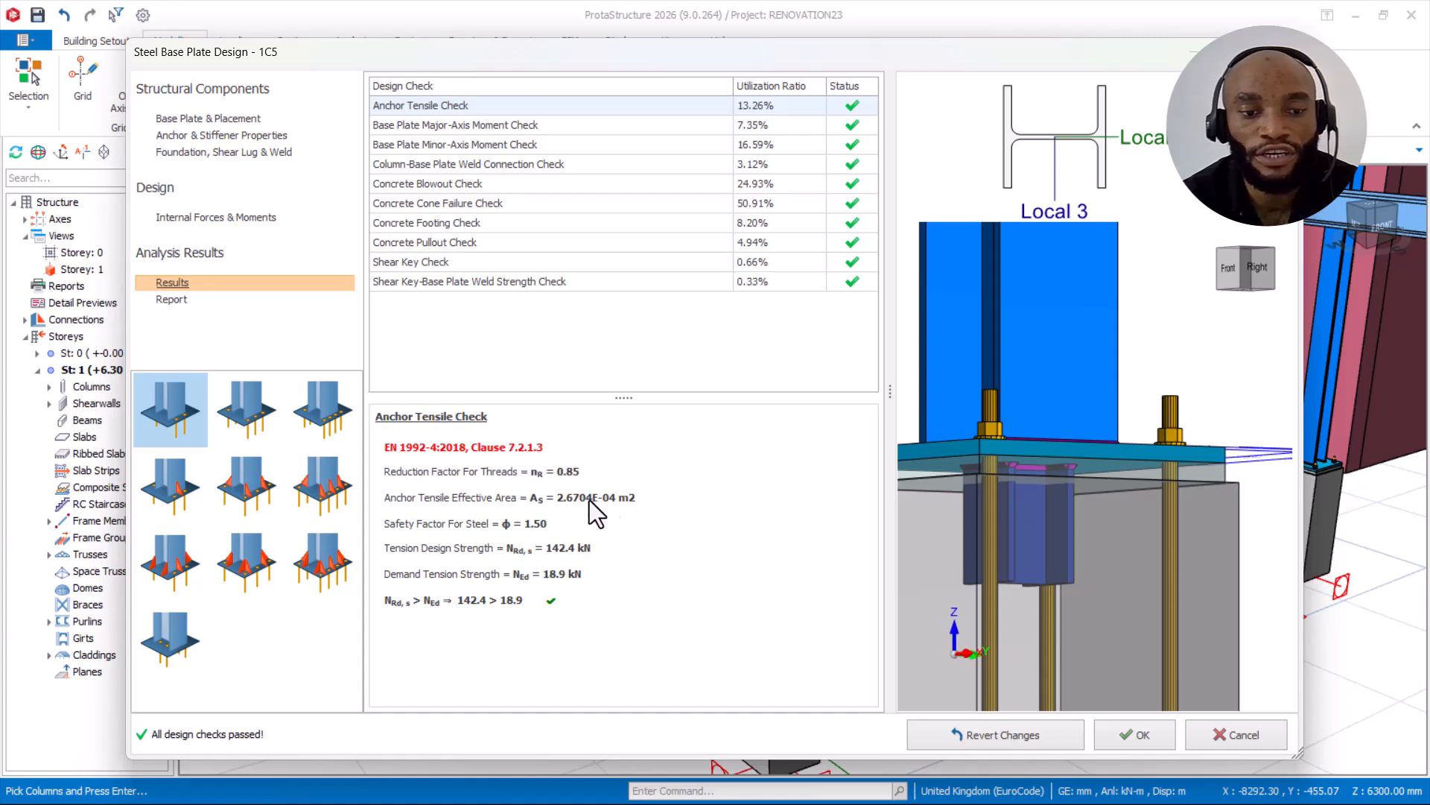
pyautogui.click(158, 305)
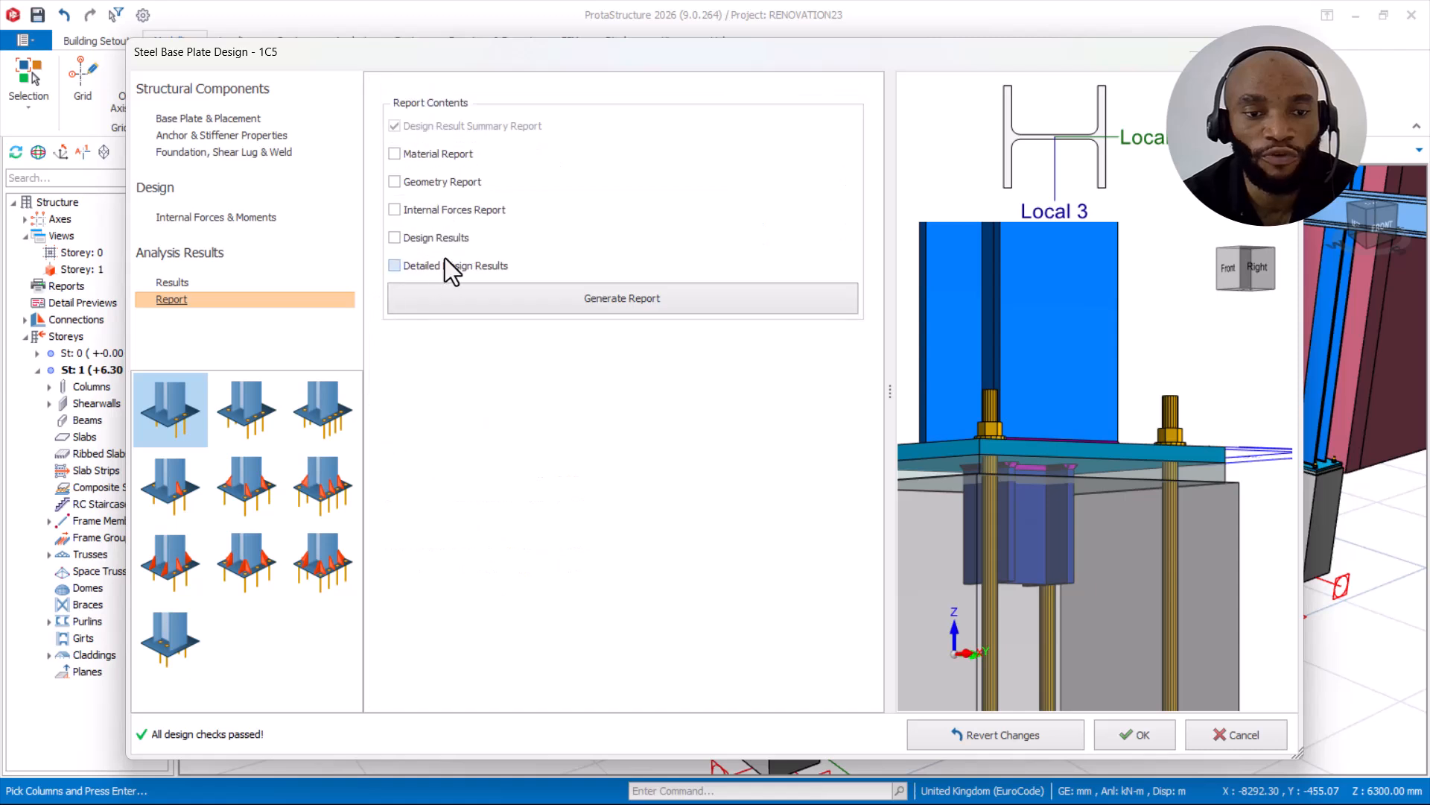
pyautogui.click(412, 155)
pyautogui.click(410, 184)
pyautogui.click(411, 210)
pyautogui.click(410, 237)
pyautogui.click(408, 266)
pyautogui.click(574, 301)
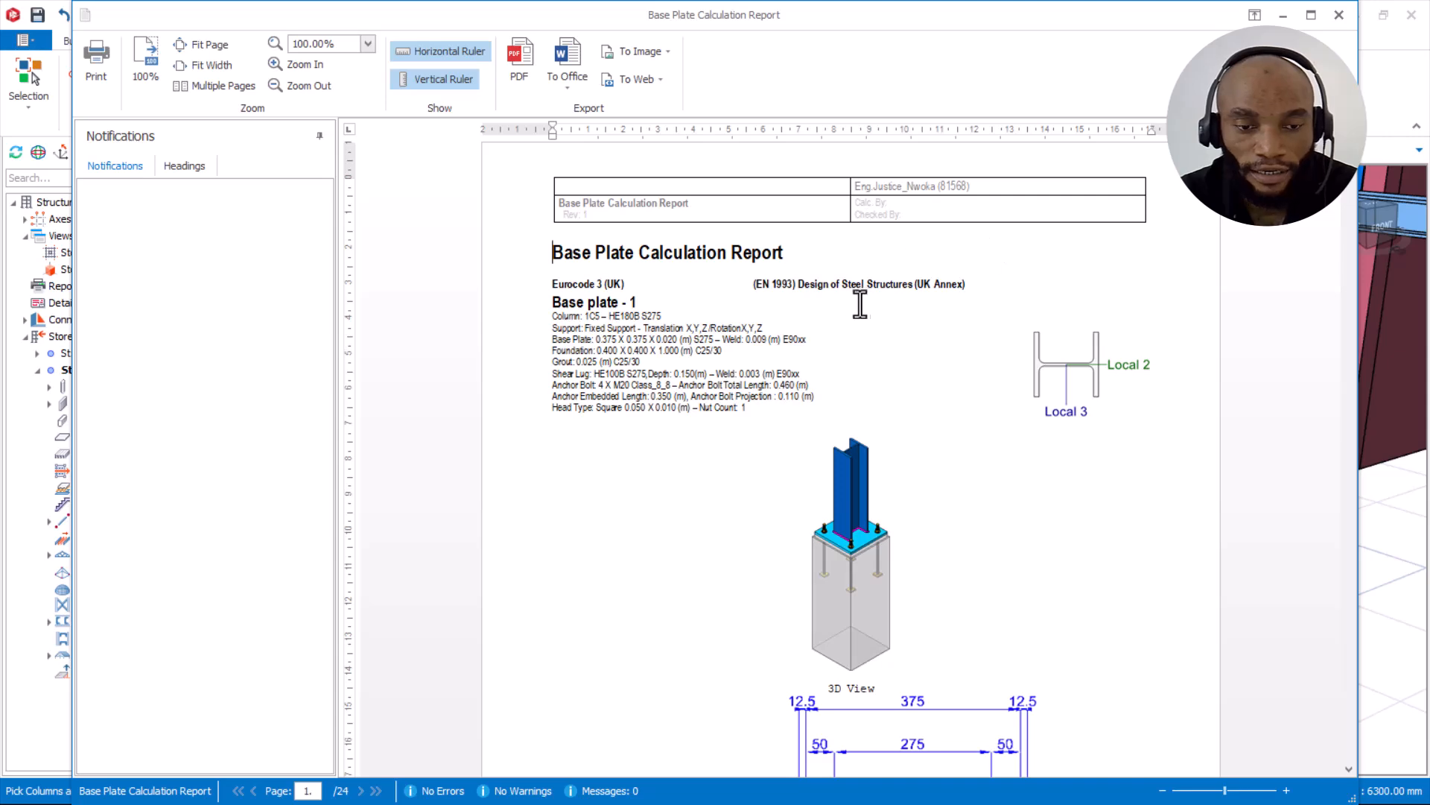
# Step: Read through the calculation report's summary, drawings, material tables and geometry tables for the base plate, and close the report
pyautogui.scroll(-2, 858, 295)
pyautogui.scroll(-7, 864, 305)
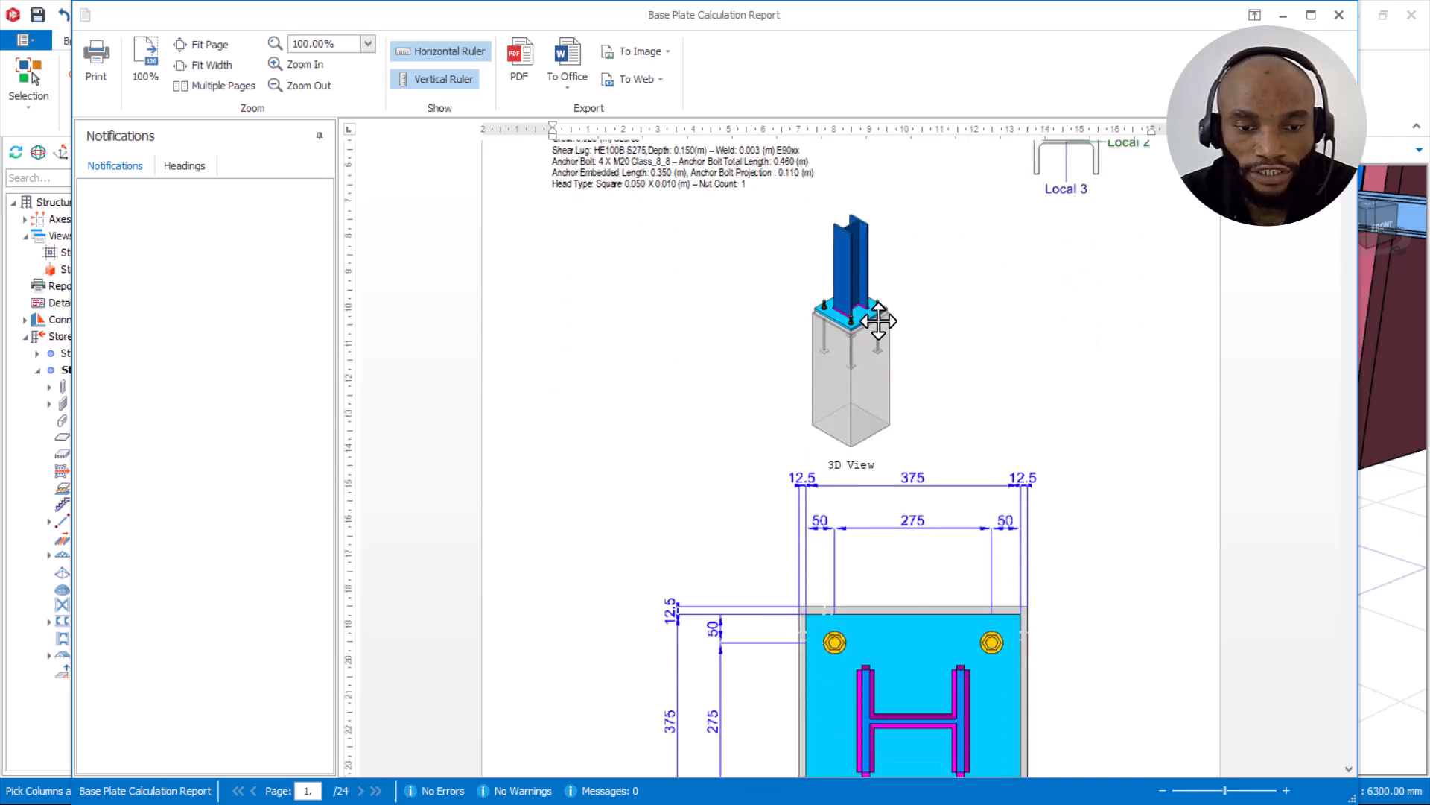
pyautogui.scroll(-11, 877, 318)
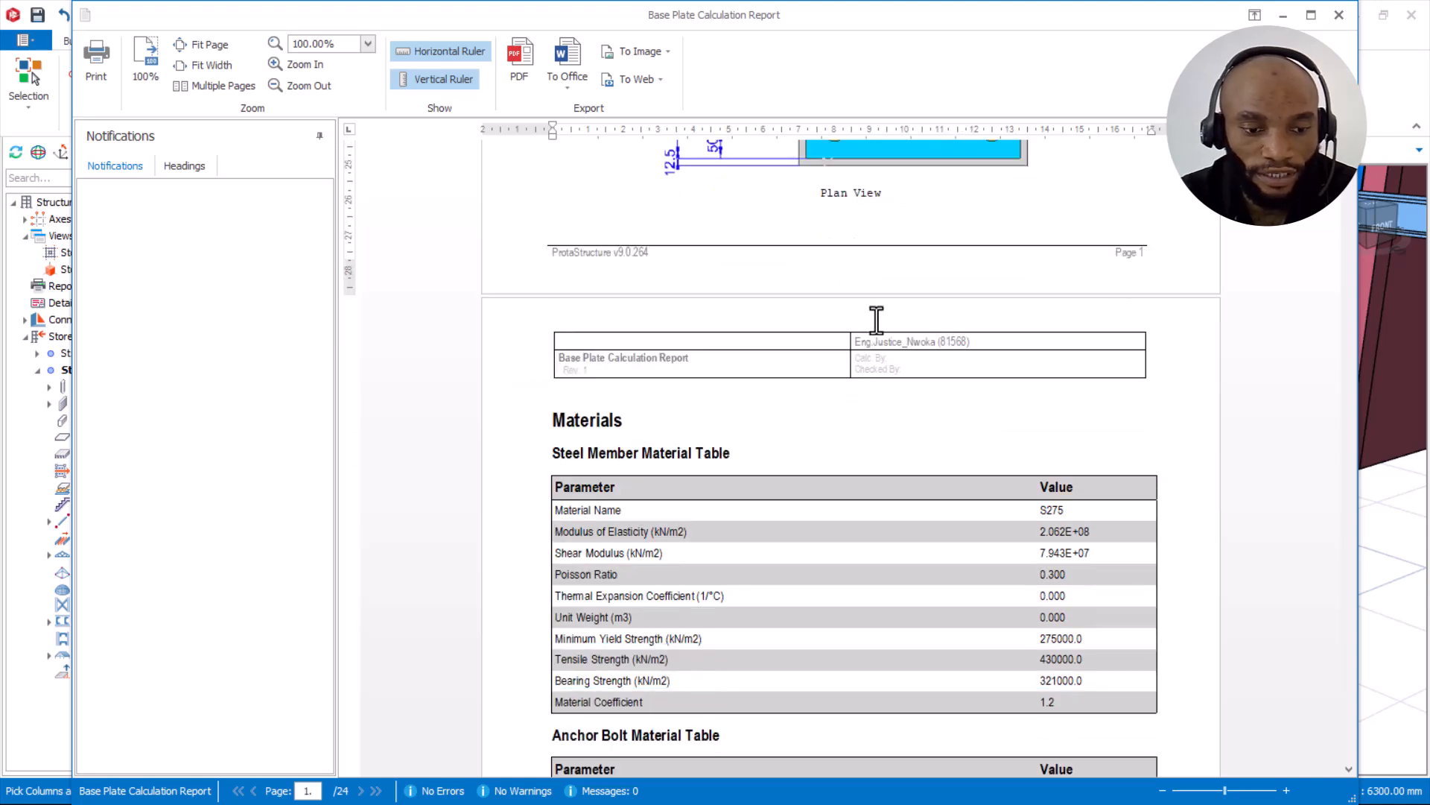
pyautogui.scroll(-8, 878, 319)
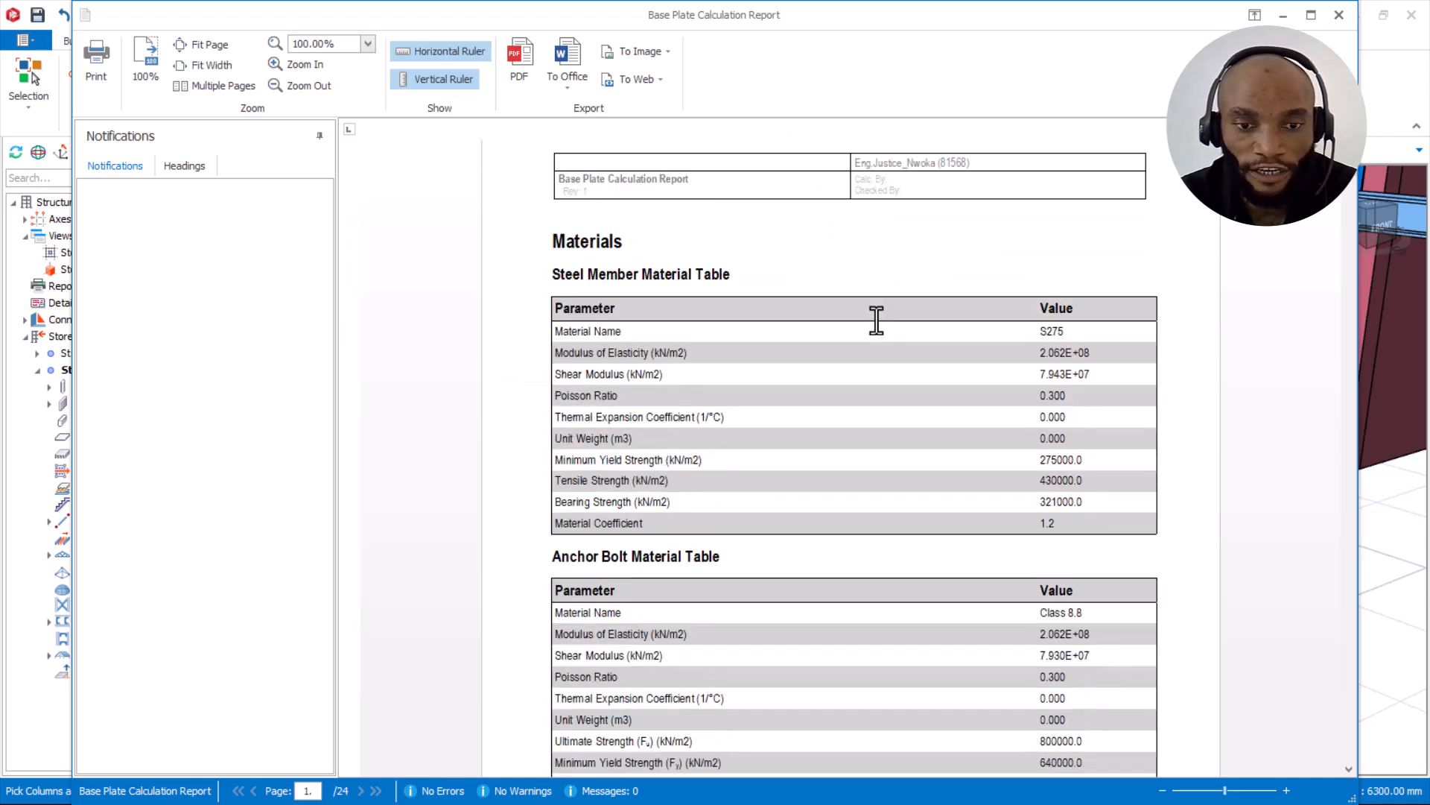
pyautogui.scroll(-18, 877, 320)
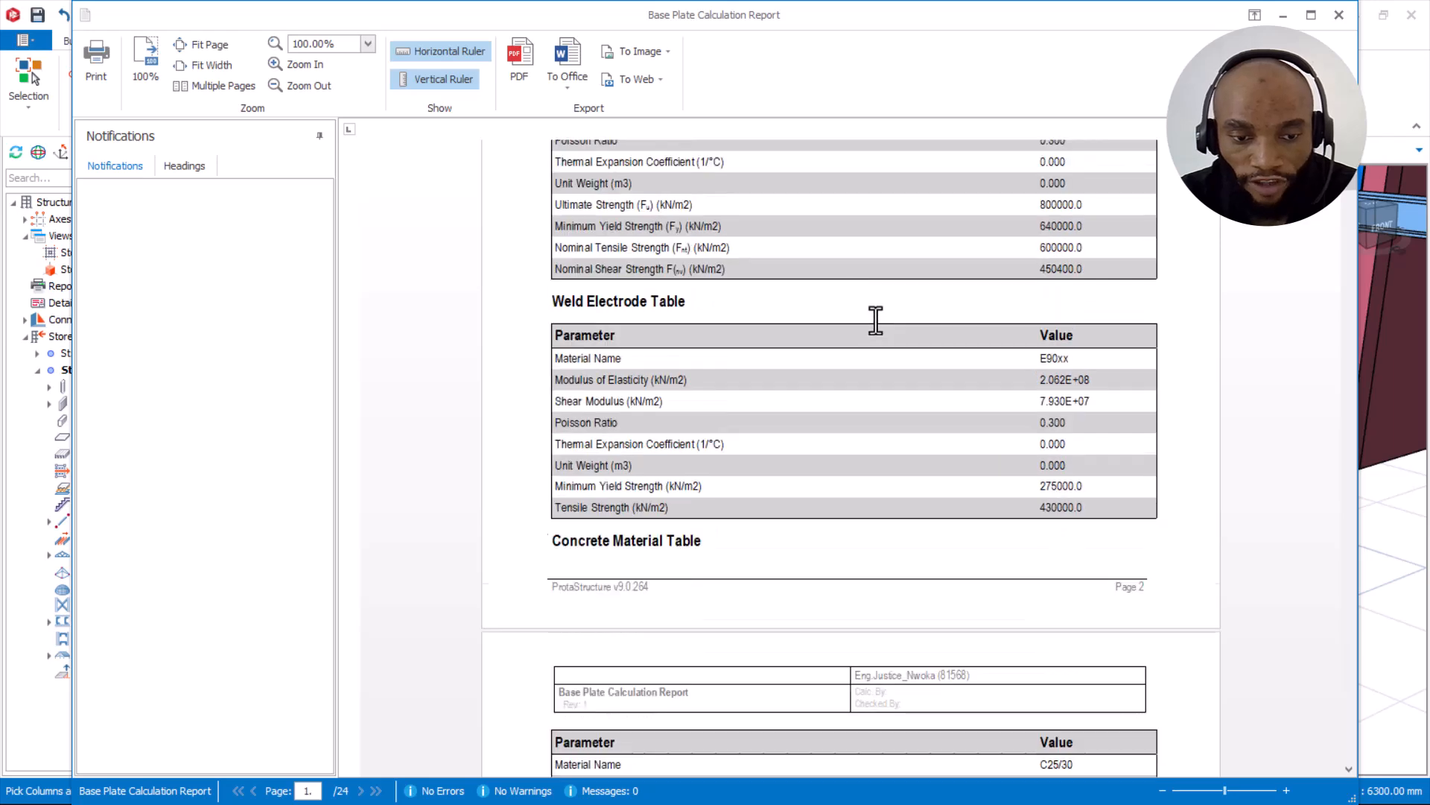
pyautogui.scroll(-17, 926, 343)
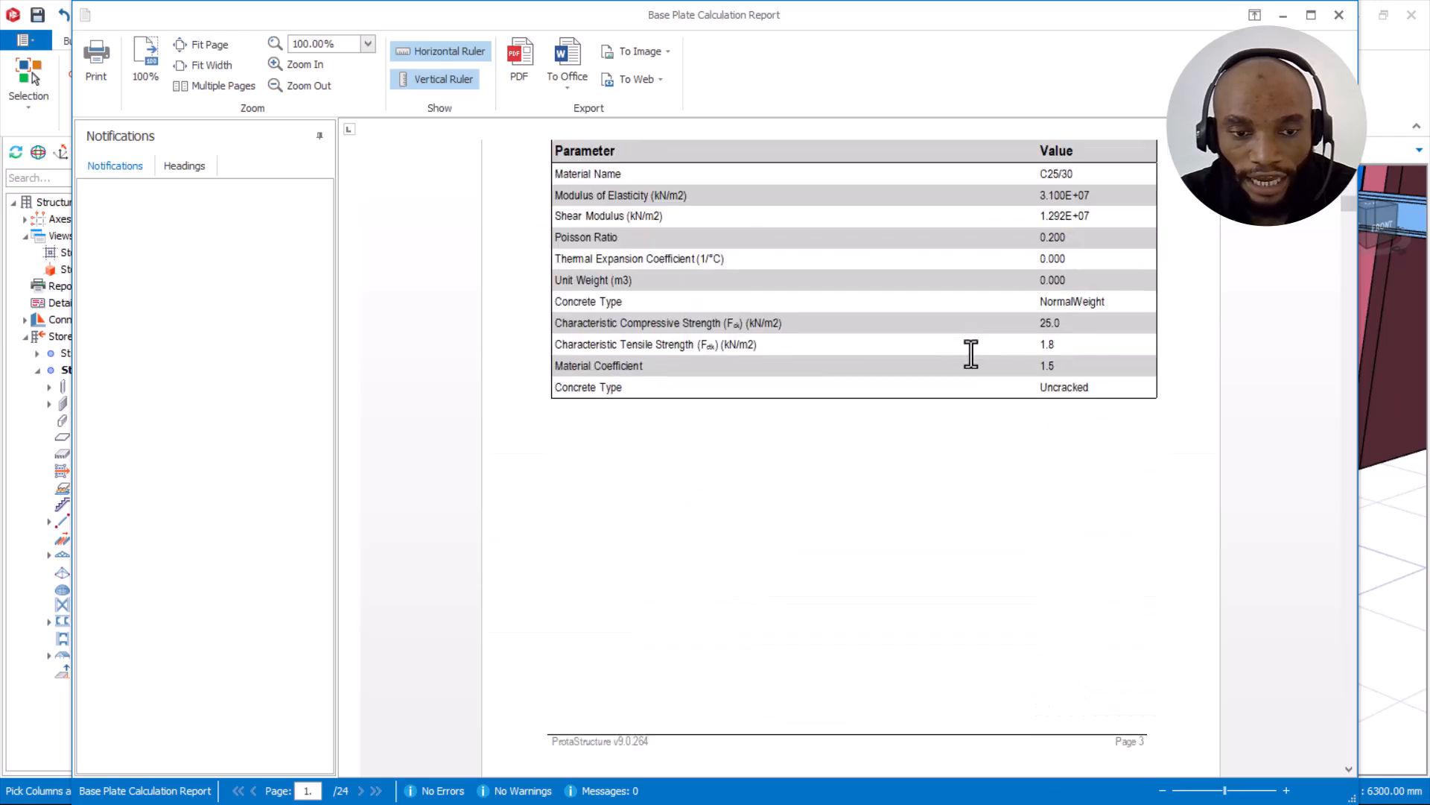
pyautogui.scroll(-17, 961, 391)
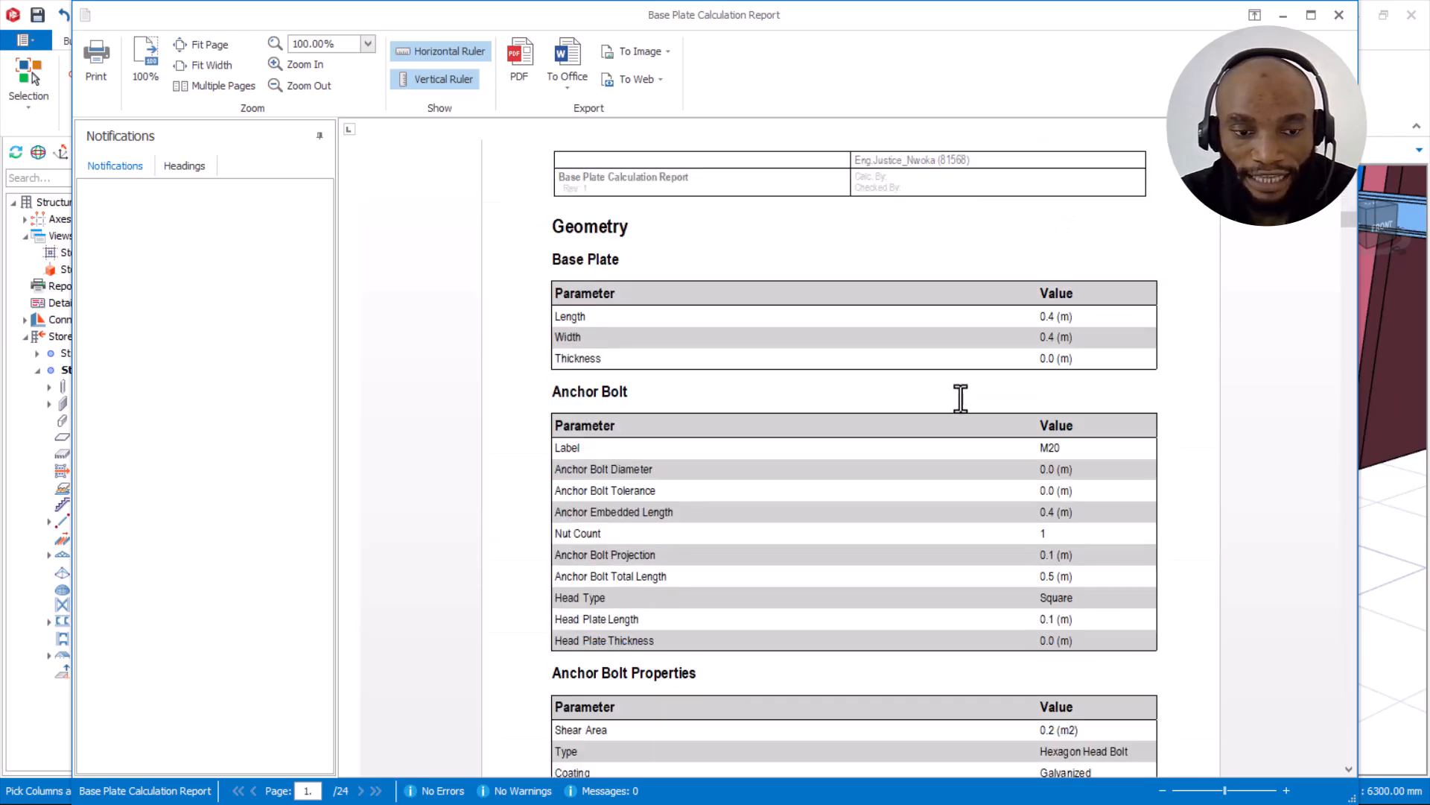
pyautogui.scroll(-8, 961, 408)
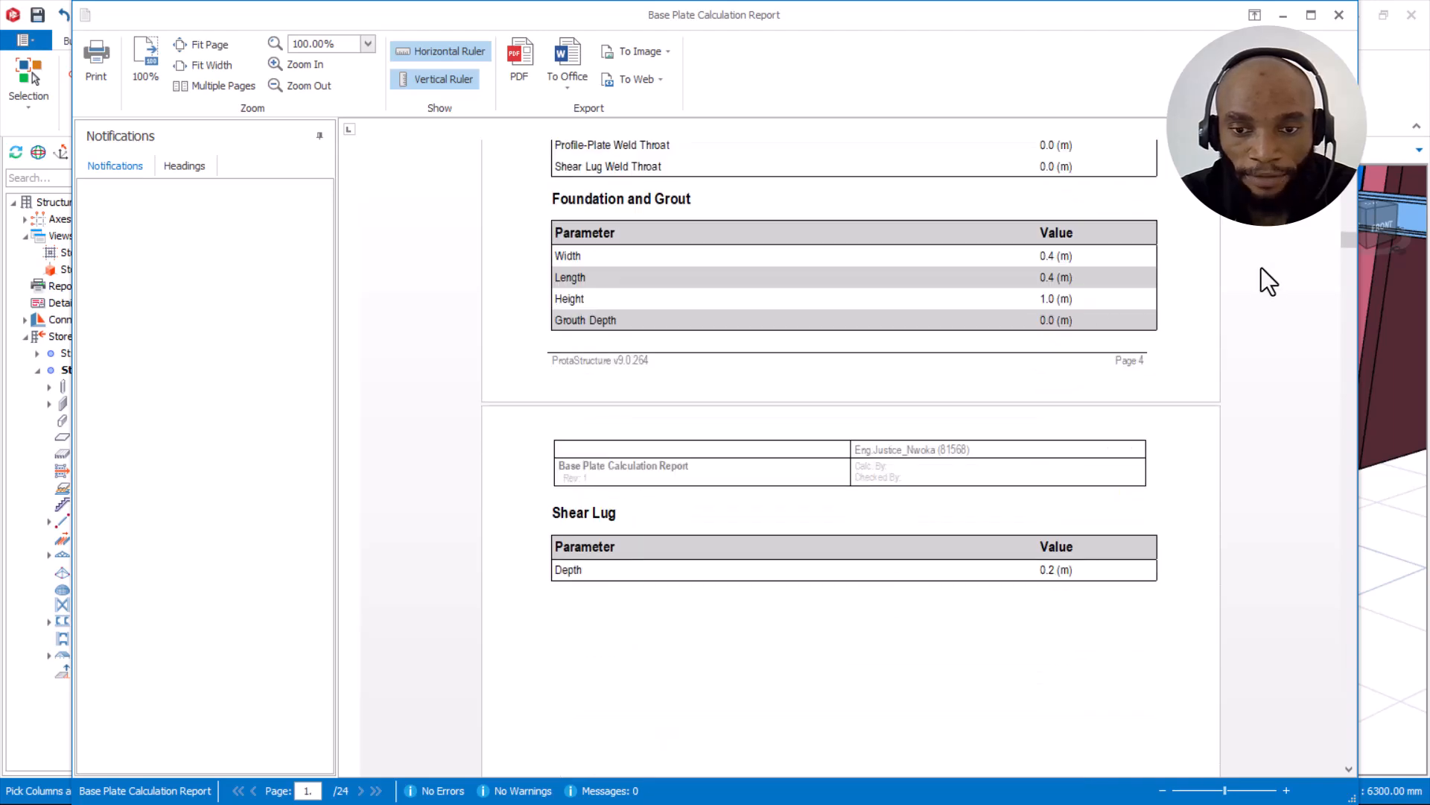
pyautogui.moveTo(1354, 240); pyautogui.dragTo(1330, 175)
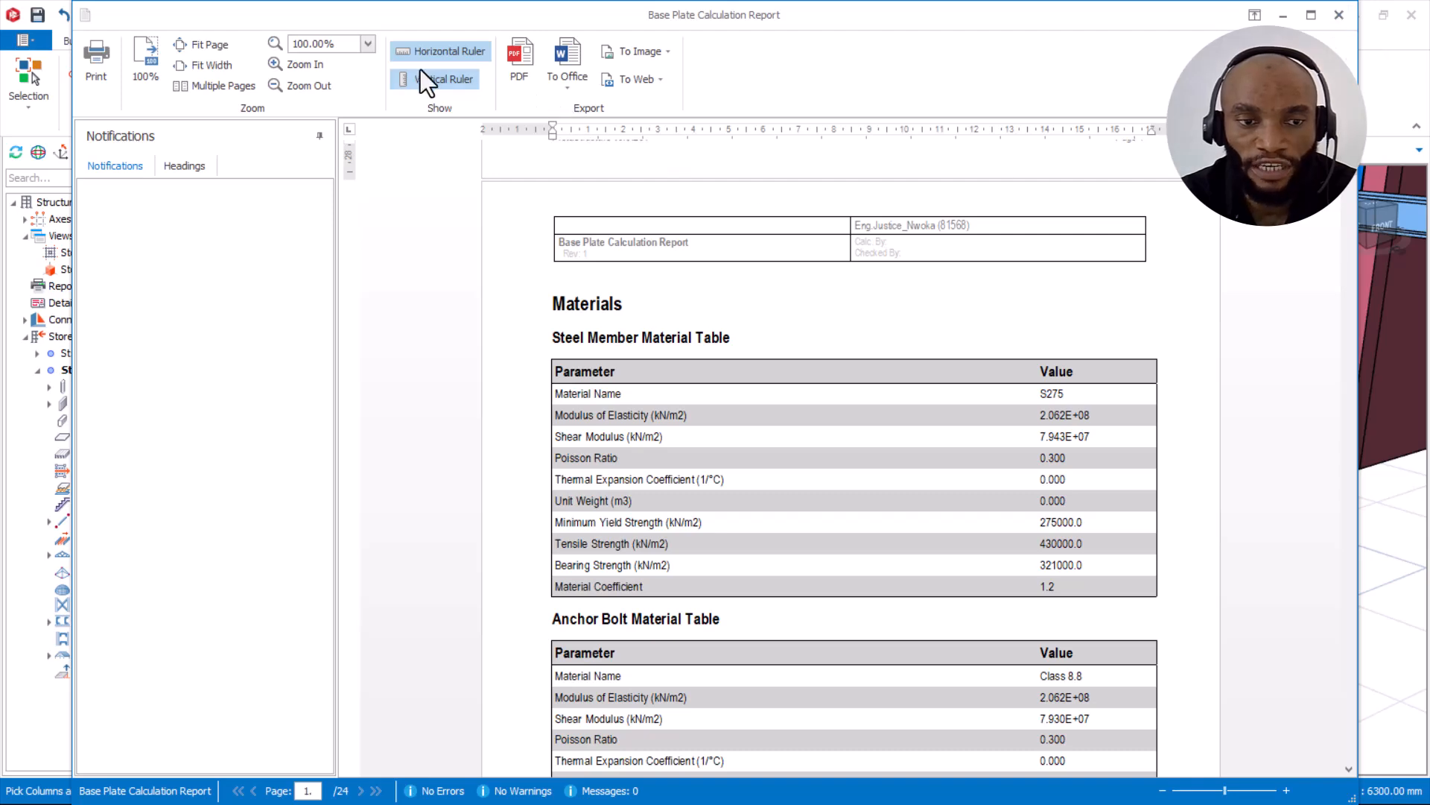
pyautogui.click(1341, 16)
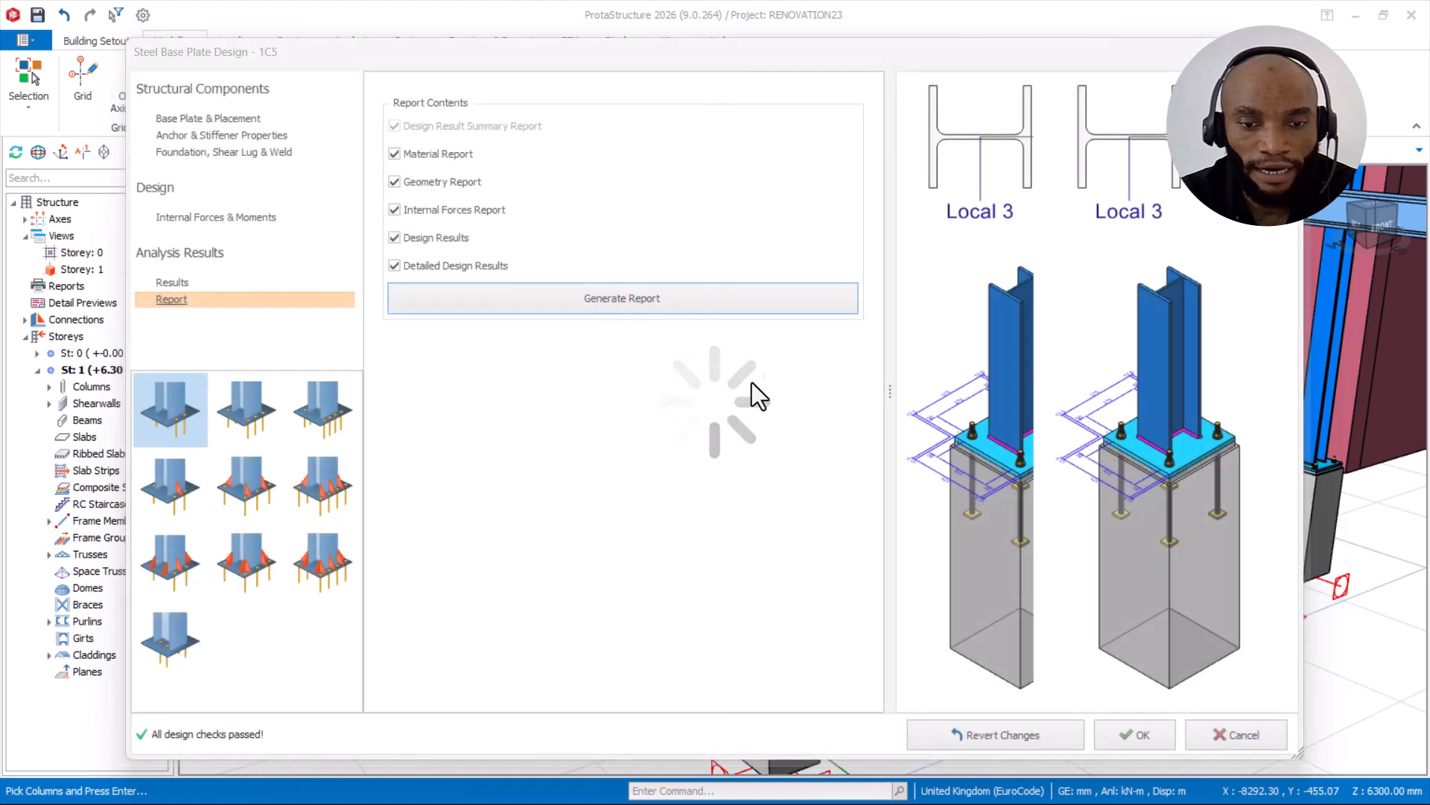
# Step: Review column 1C5's base plate preview, internal forces, plate dimensions and results, and accept the design to place the plate
pyautogui.scroll(-5, 1029, 390)
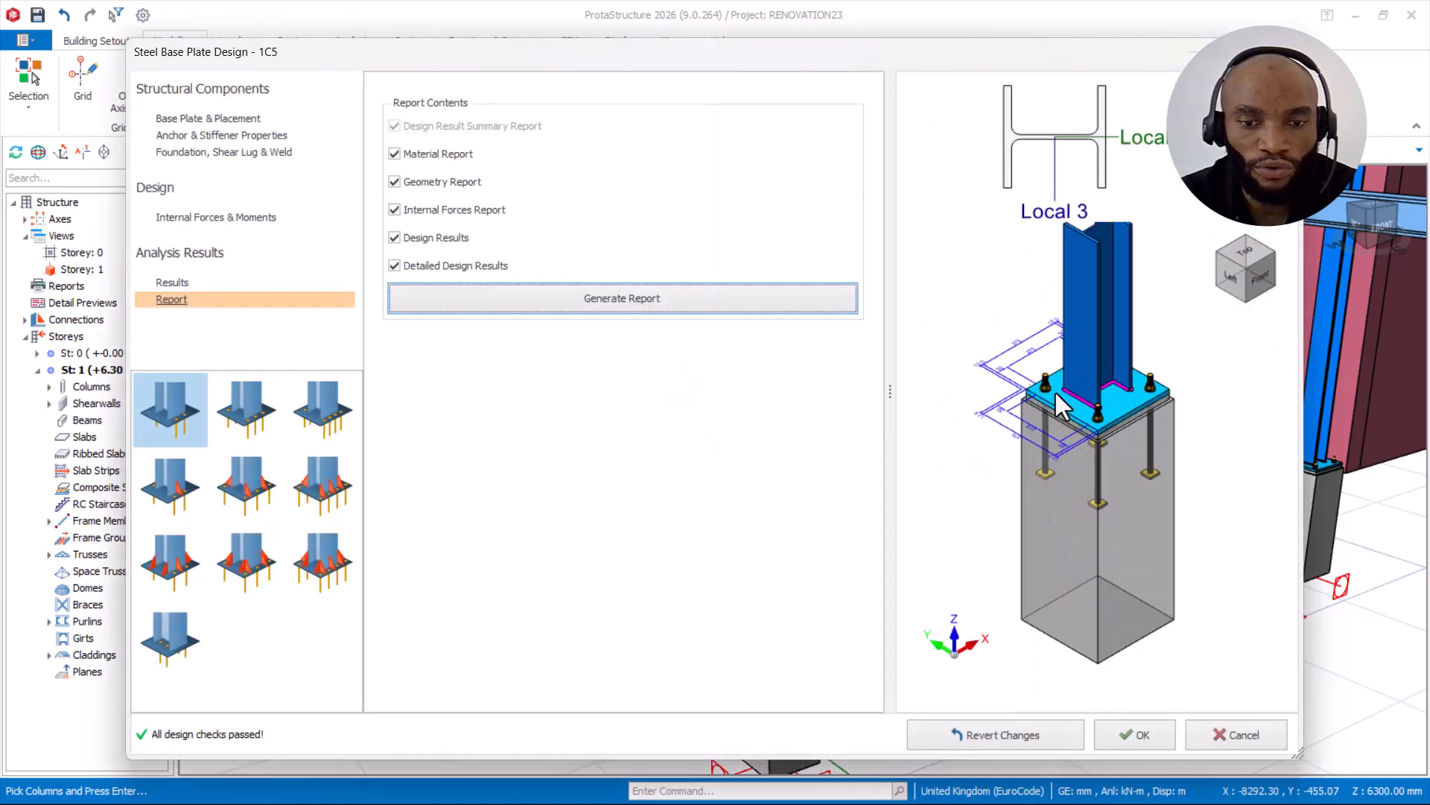
pyautogui.scroll(2, 1084, 389)
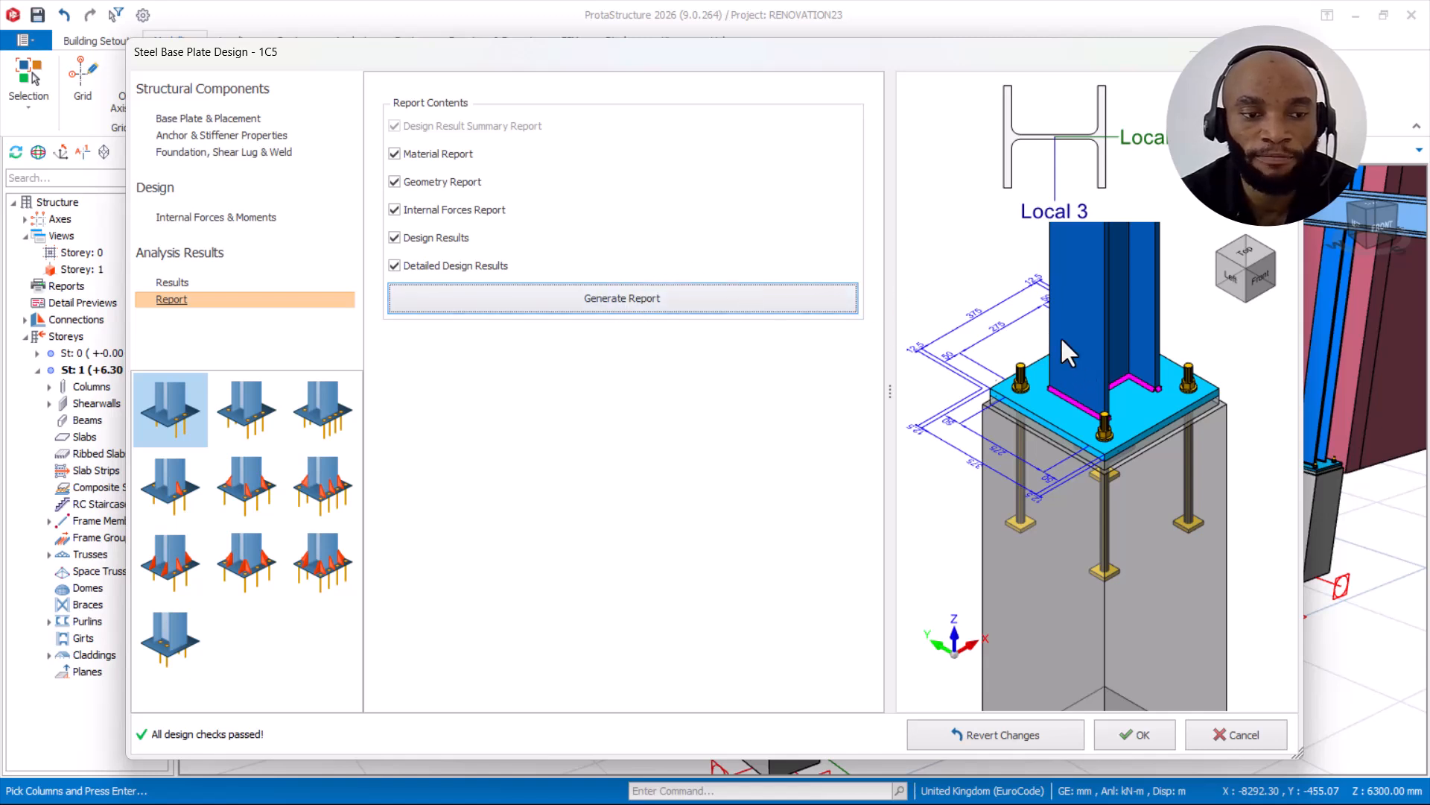
pyautogui.click(208, 218)
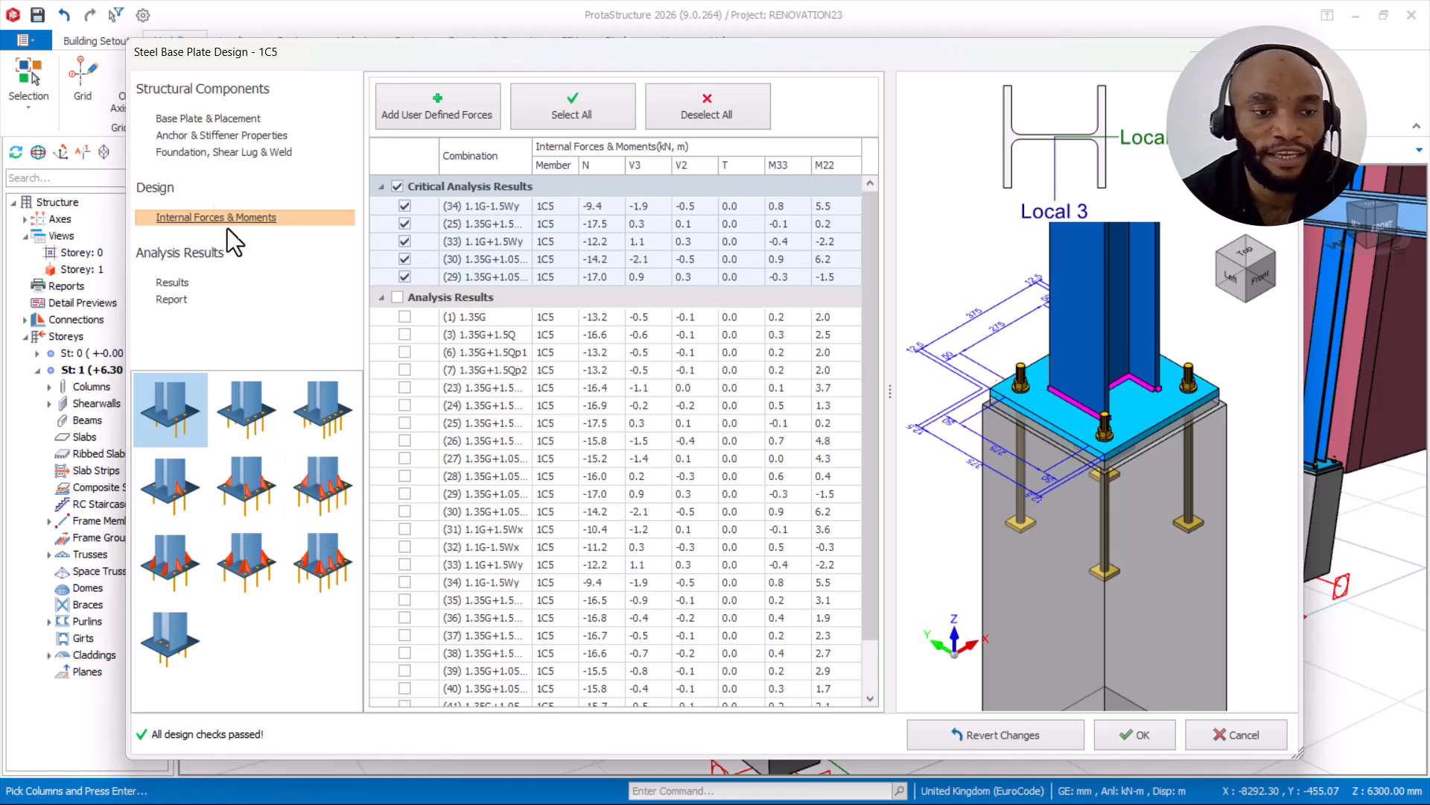
pyautogui.click(202, 121)
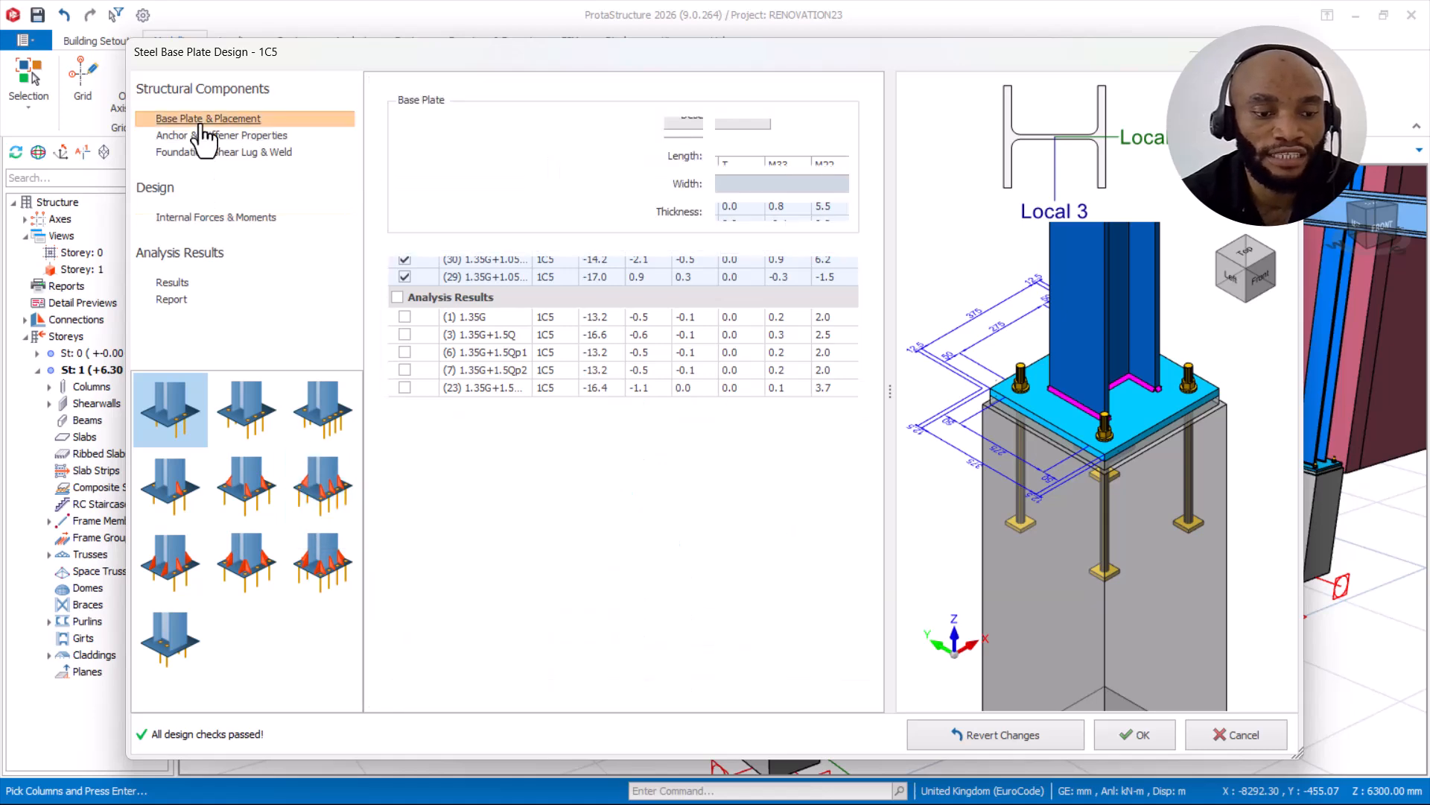
pyautogui.click(189, 282)
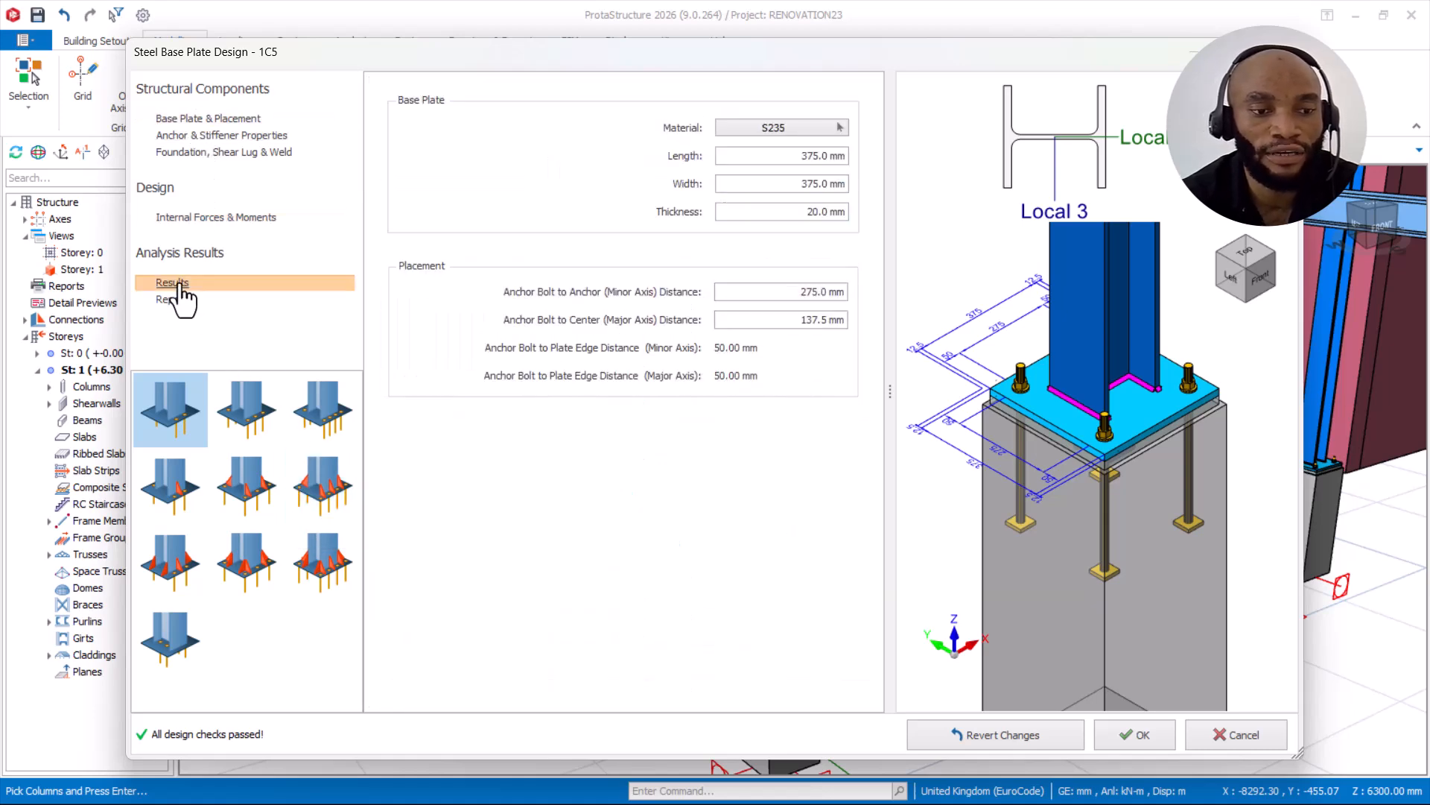
pyautogui.click(1127, 737)
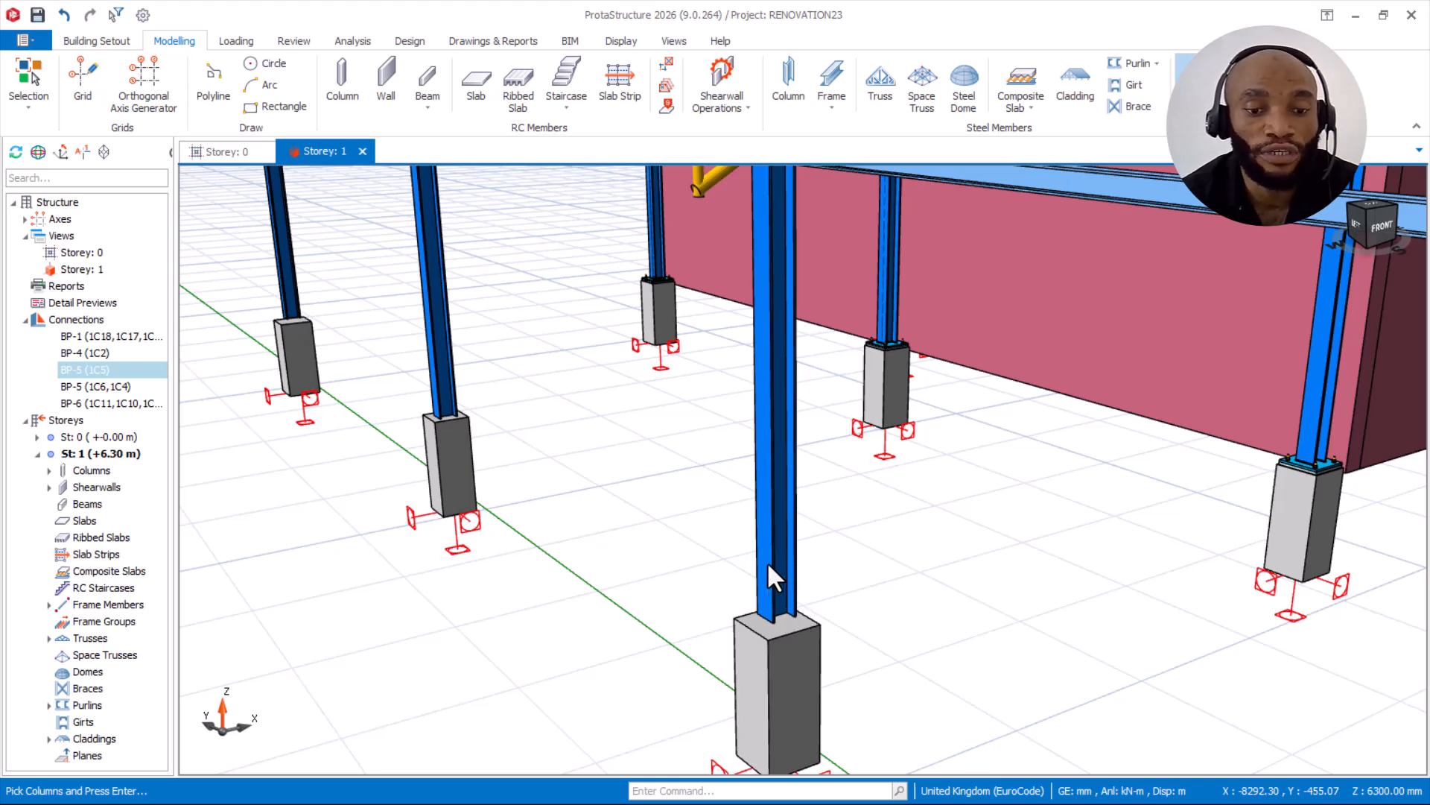
pyautogui.click(780, 631)
pyautogui.press('Return')
# Step: Inspect the base plate, anchor bolts, grout, column weld and shear lug at column 1C5 in the 3D model
pyautogui.scroll(3, 783, 618)
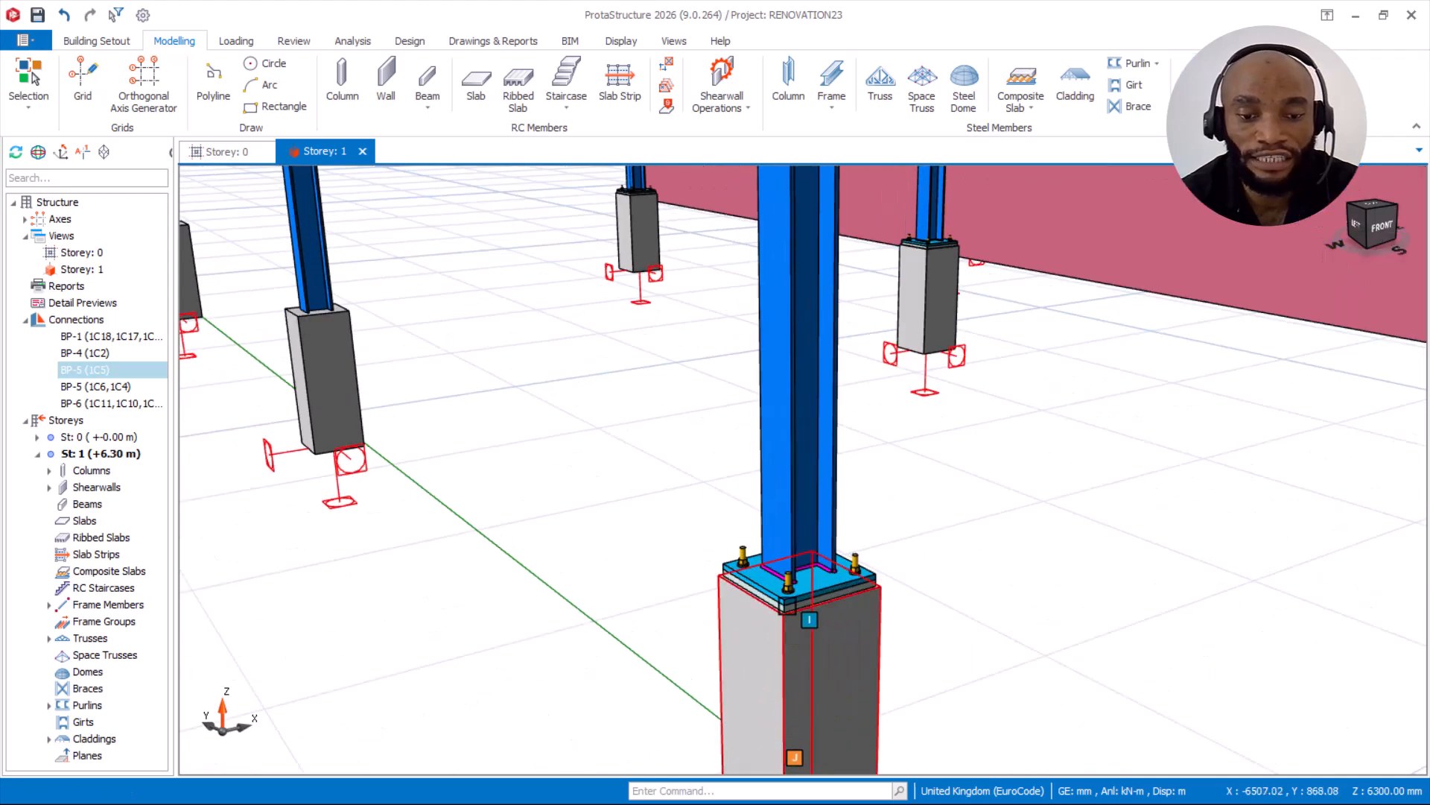
pyautogui.scroll(8, 805, 584)
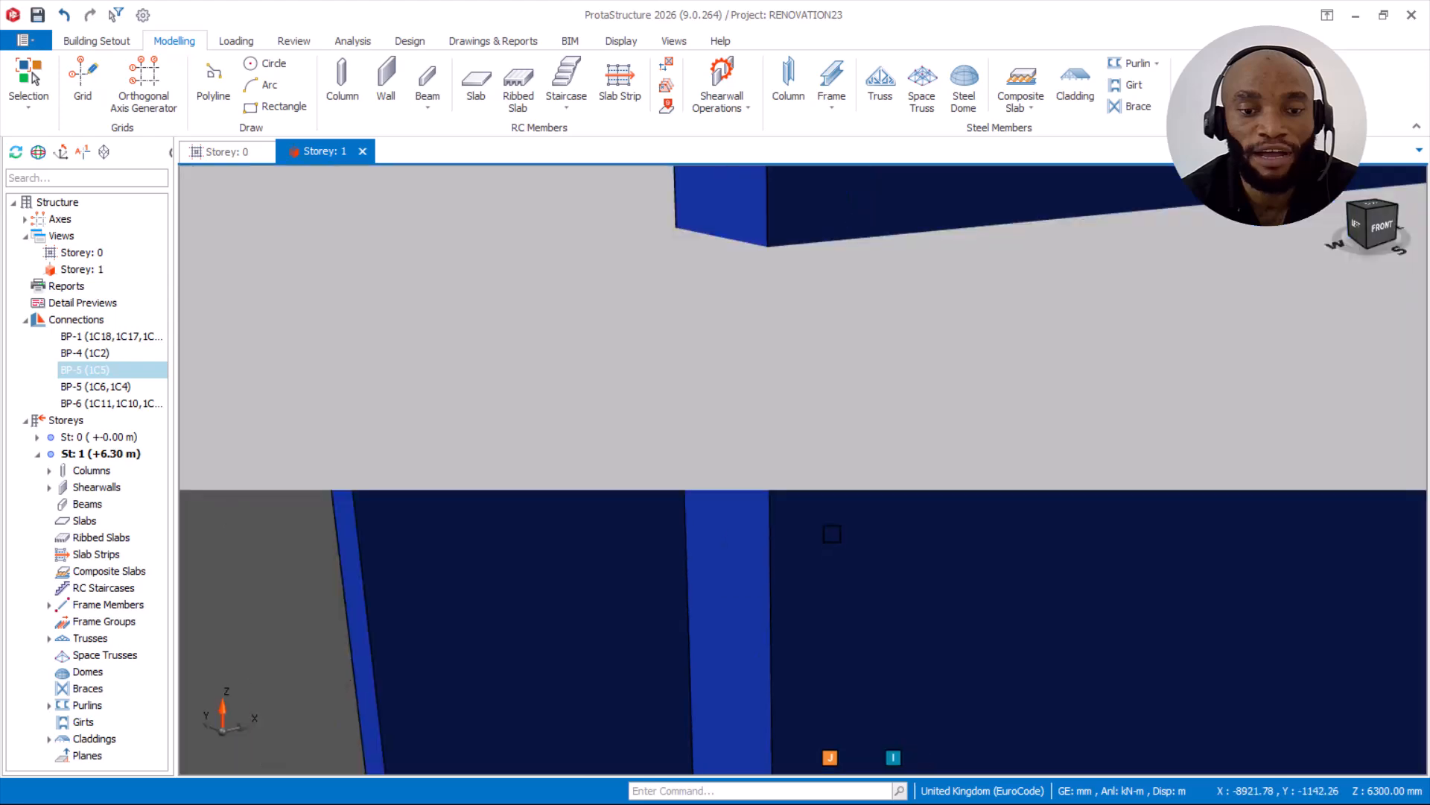
pyautogui.scroll(-6, 831, 521)
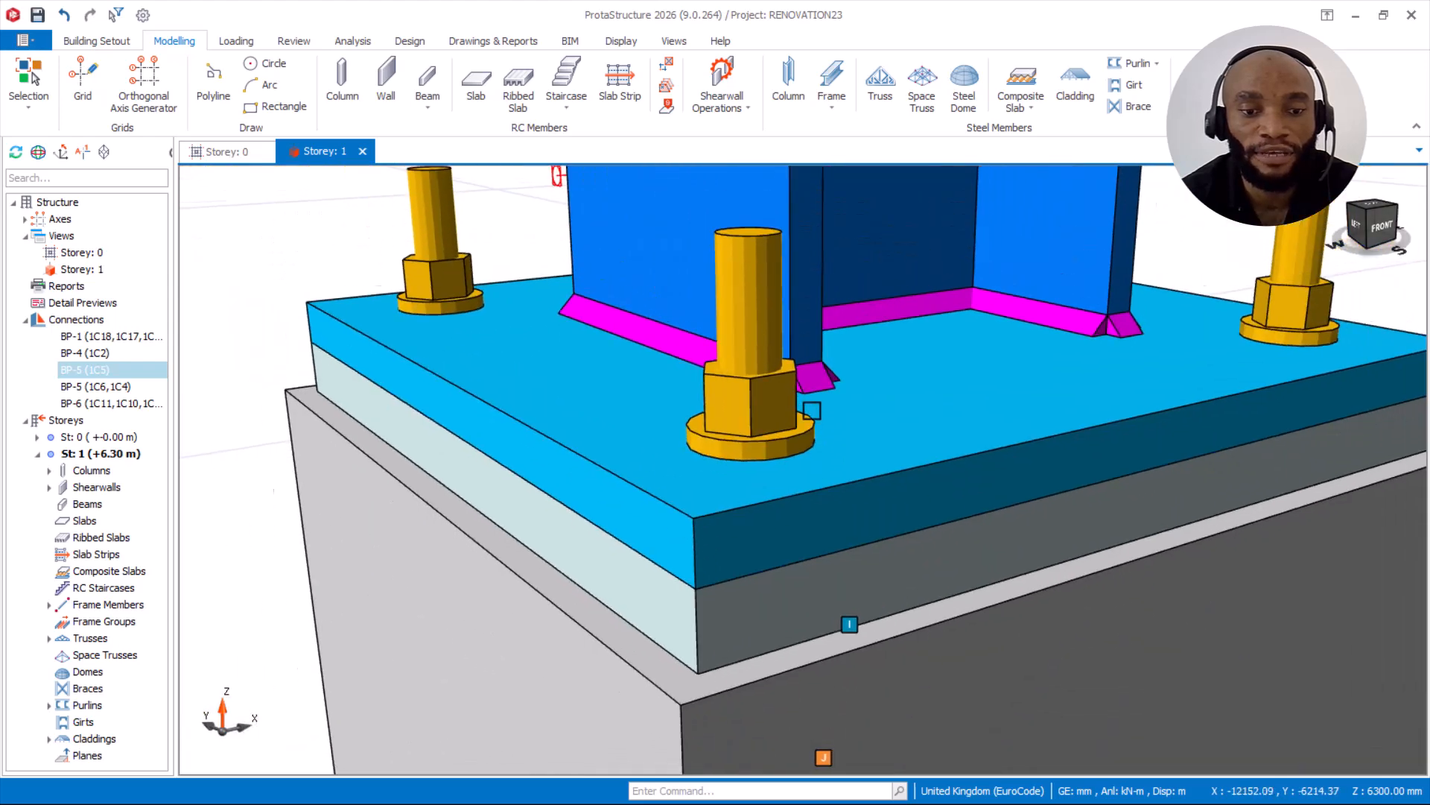
pyautogui.moveTo(812, 408); pyautogui.dragTo(904, 473, button='middle')
pyautogui.scroll(-5, 808, 406)
pyautogui.scroll(1, 811, 406)
pyautogui.scroll(4, 901, 481)
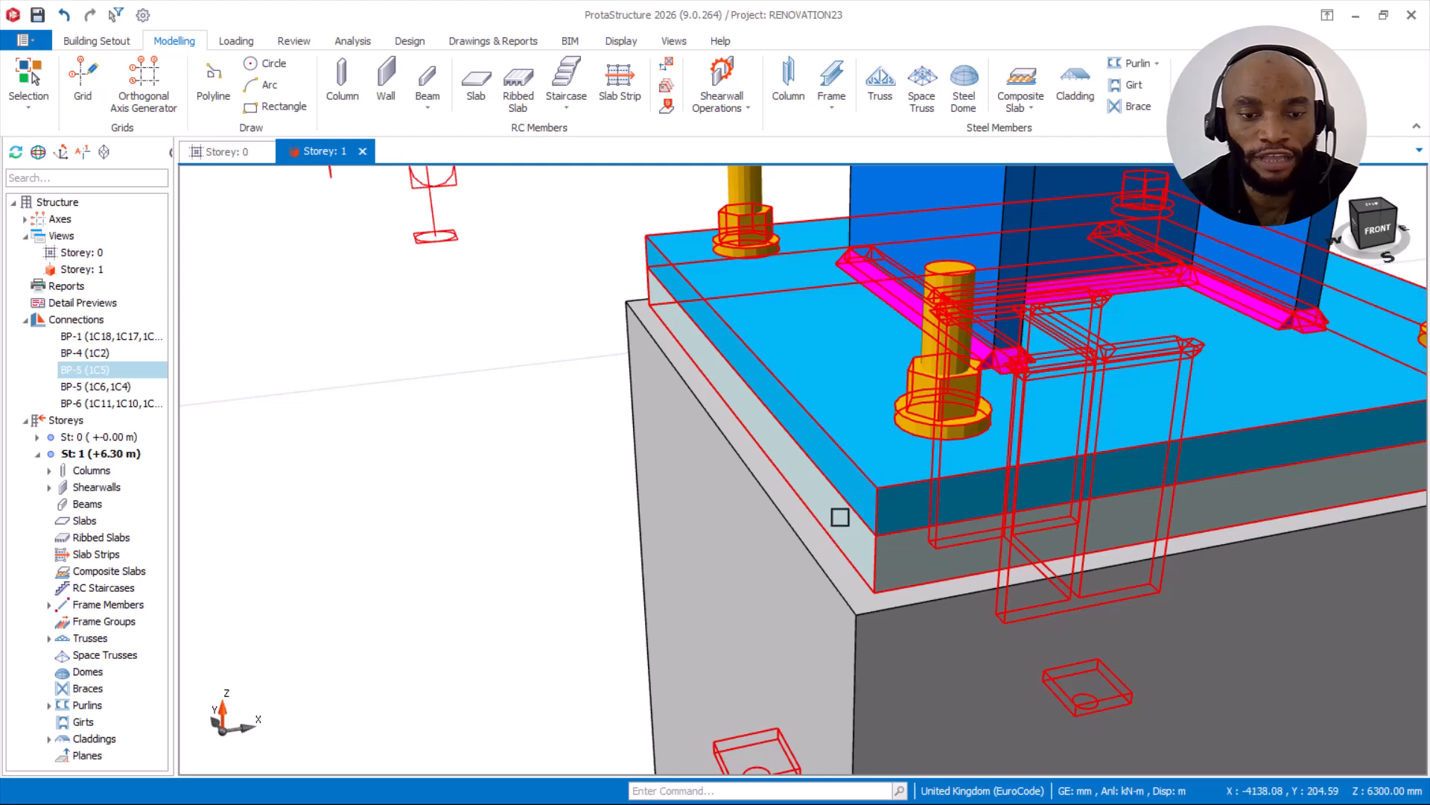
pyautogui.scroll(-5, 814, 549)
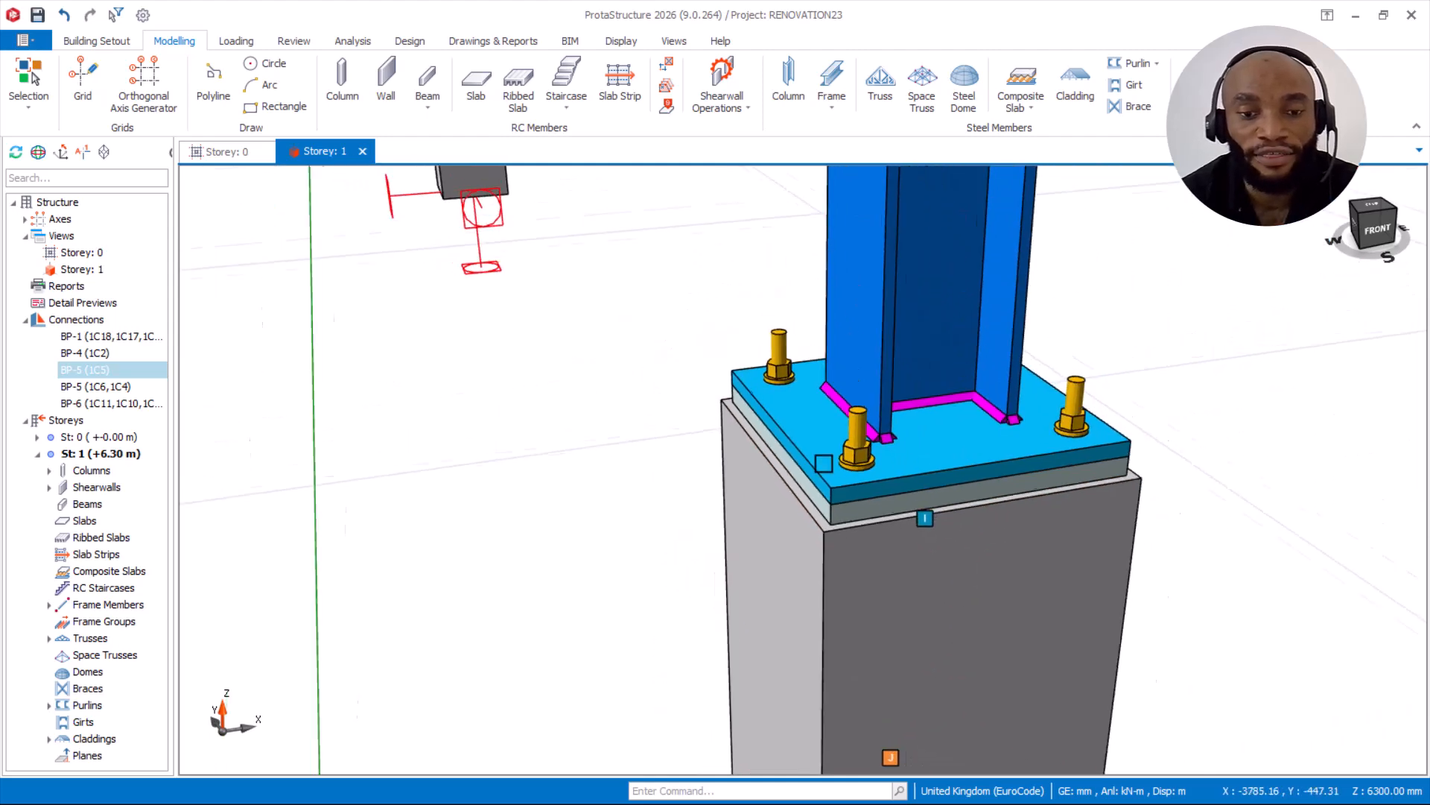
pyautogui.scroll(5, 827, 458)
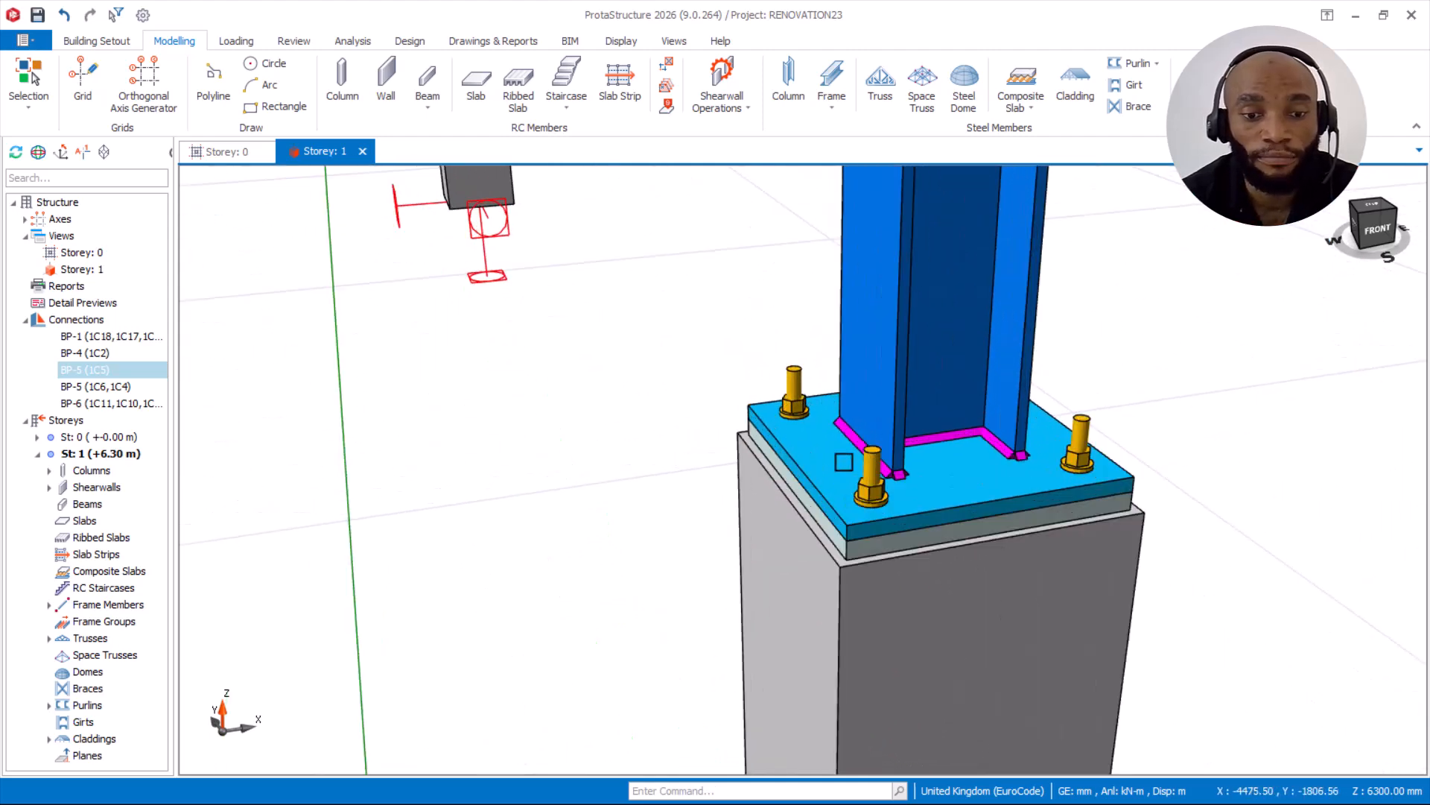
pyautogui.scroll(-5, 834, 462)
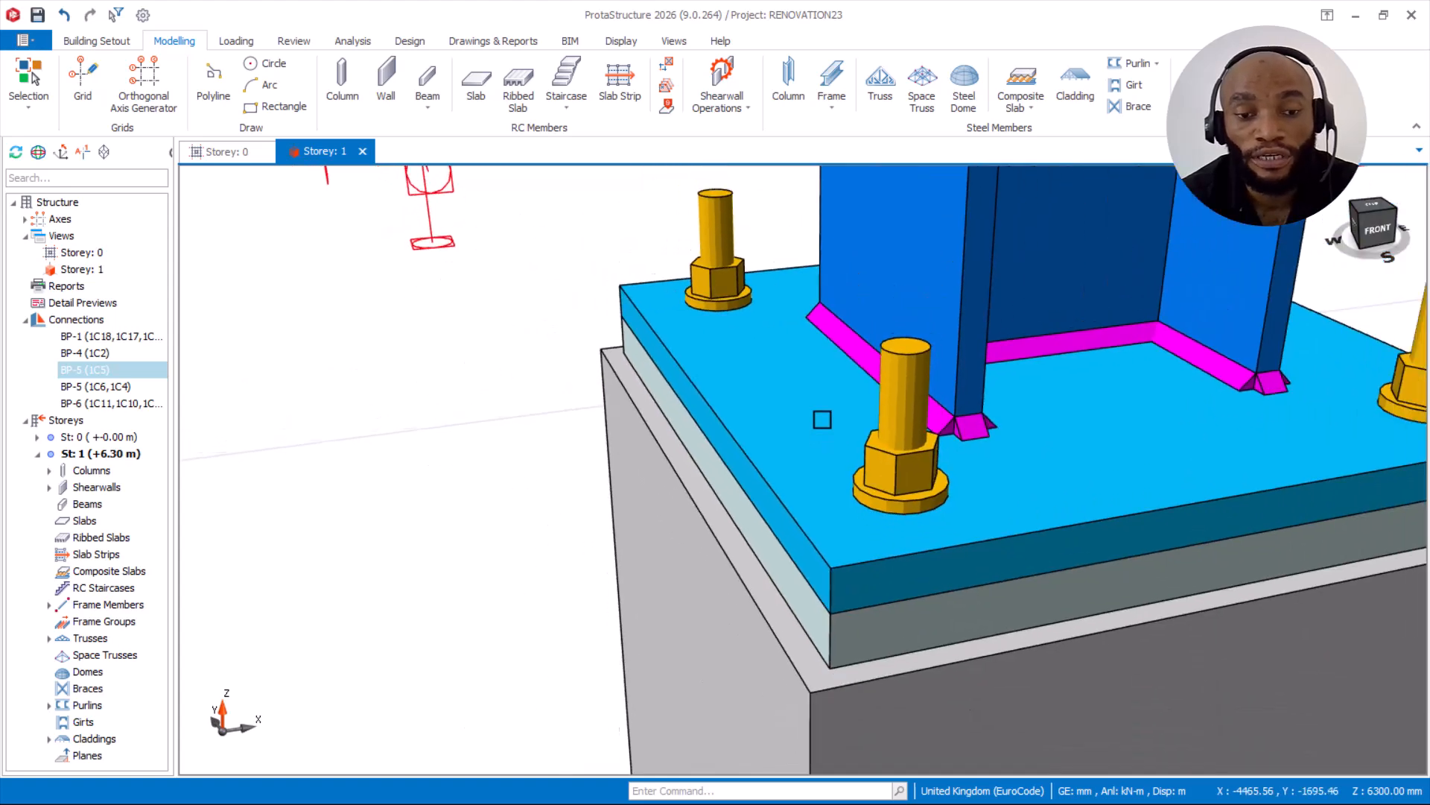
pyautogui.scroll(-5, 823, 419)
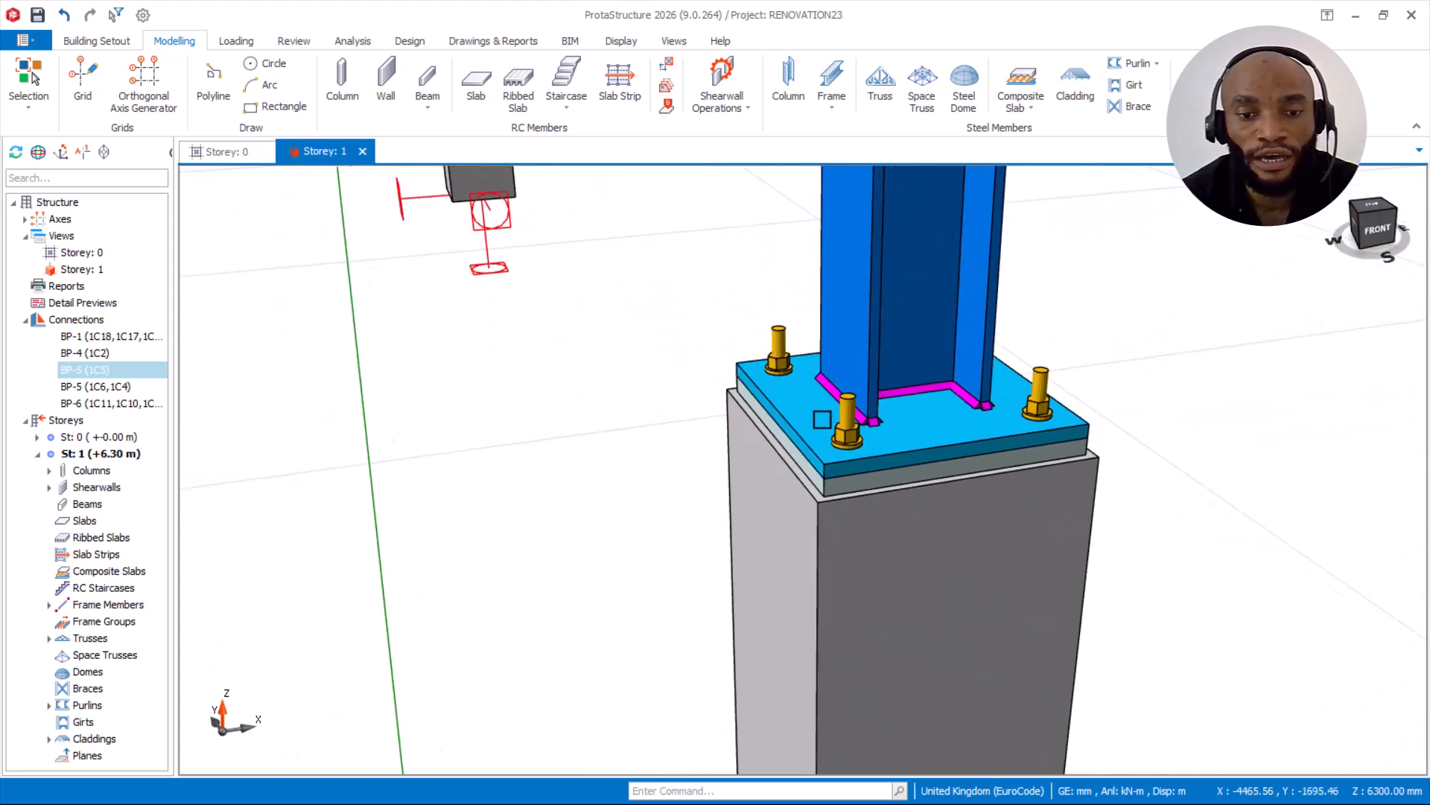
pyautogui.scroll(-4, 822, 419)
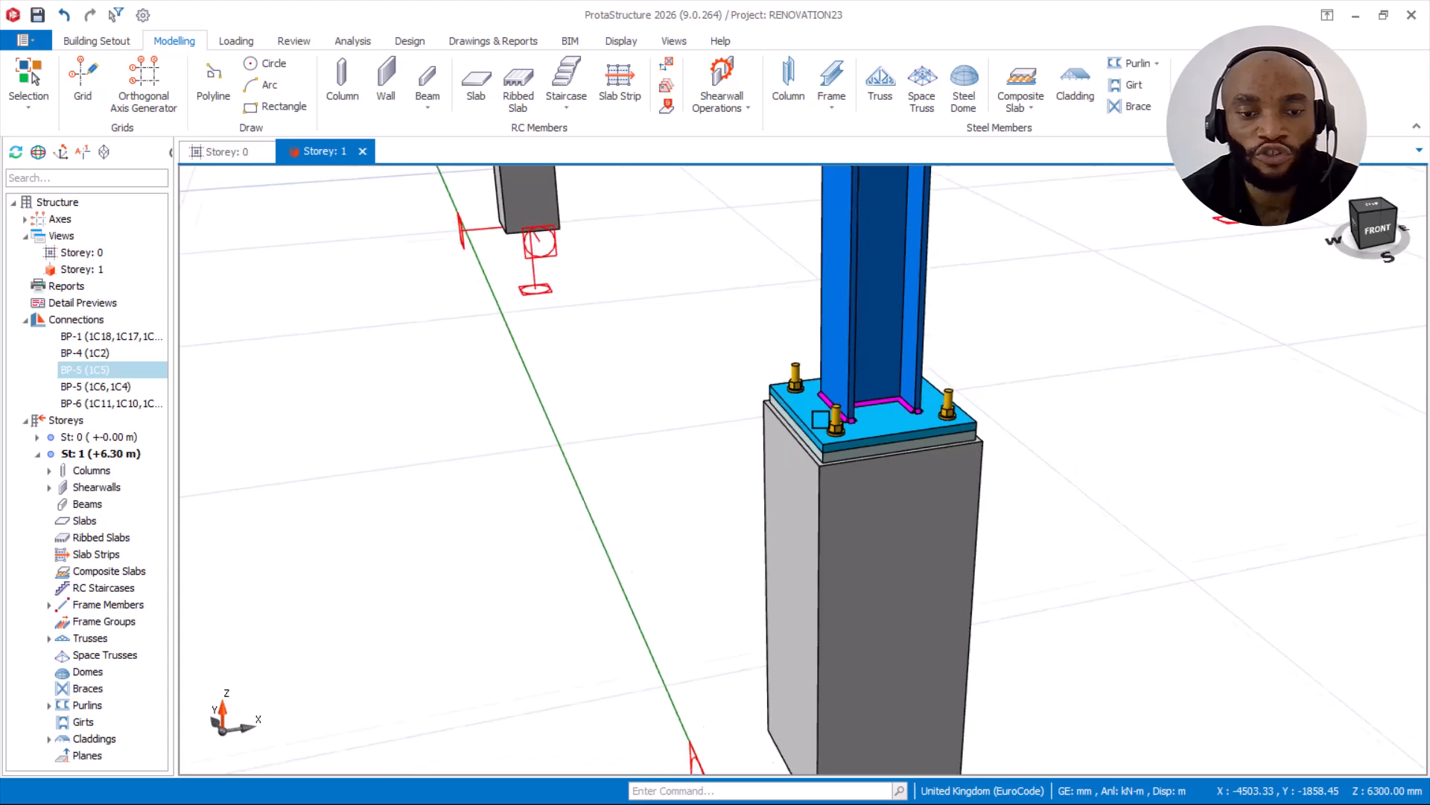
pyautogui.scroll(-5, 820, 419)
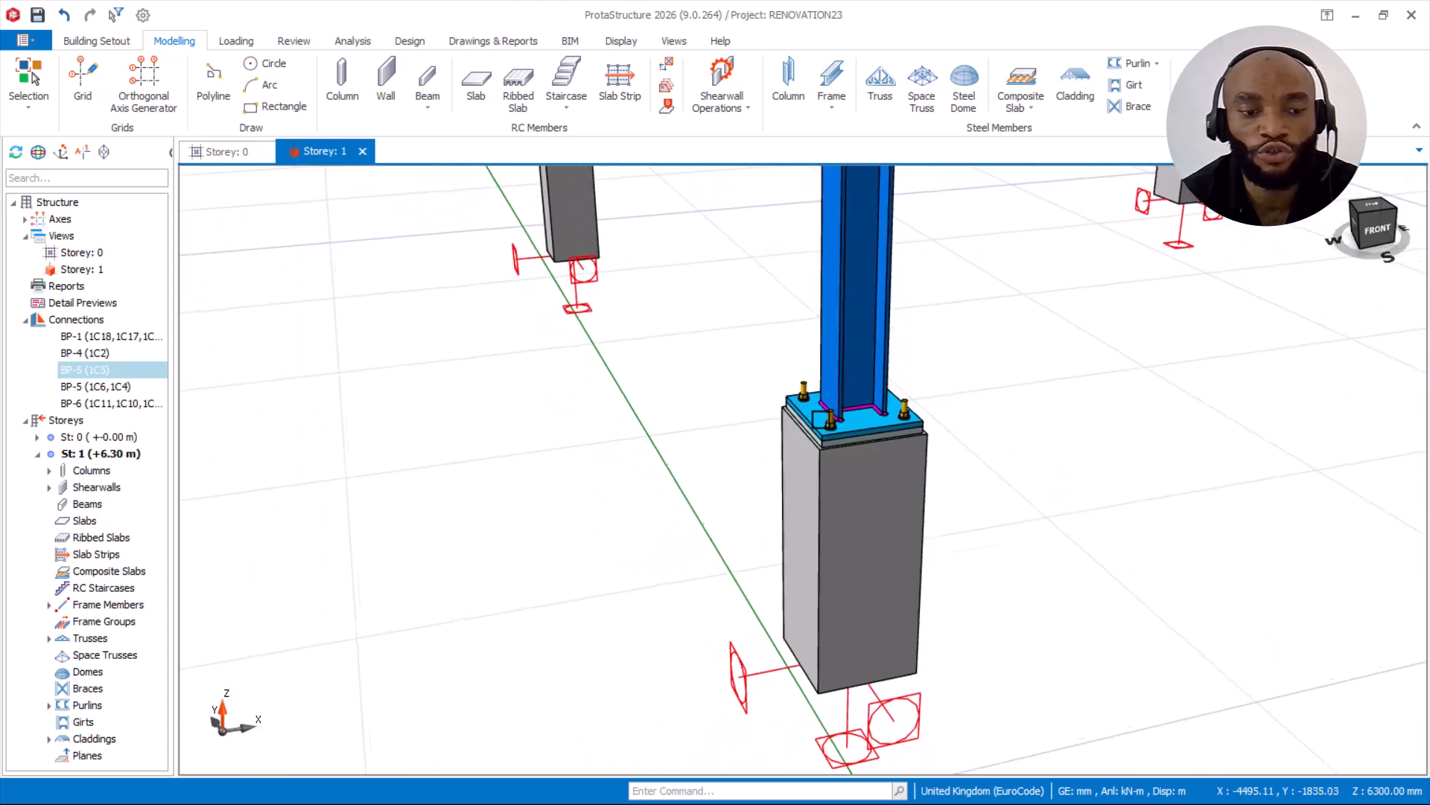
pyautogui.scroll(-5, 649, 438)
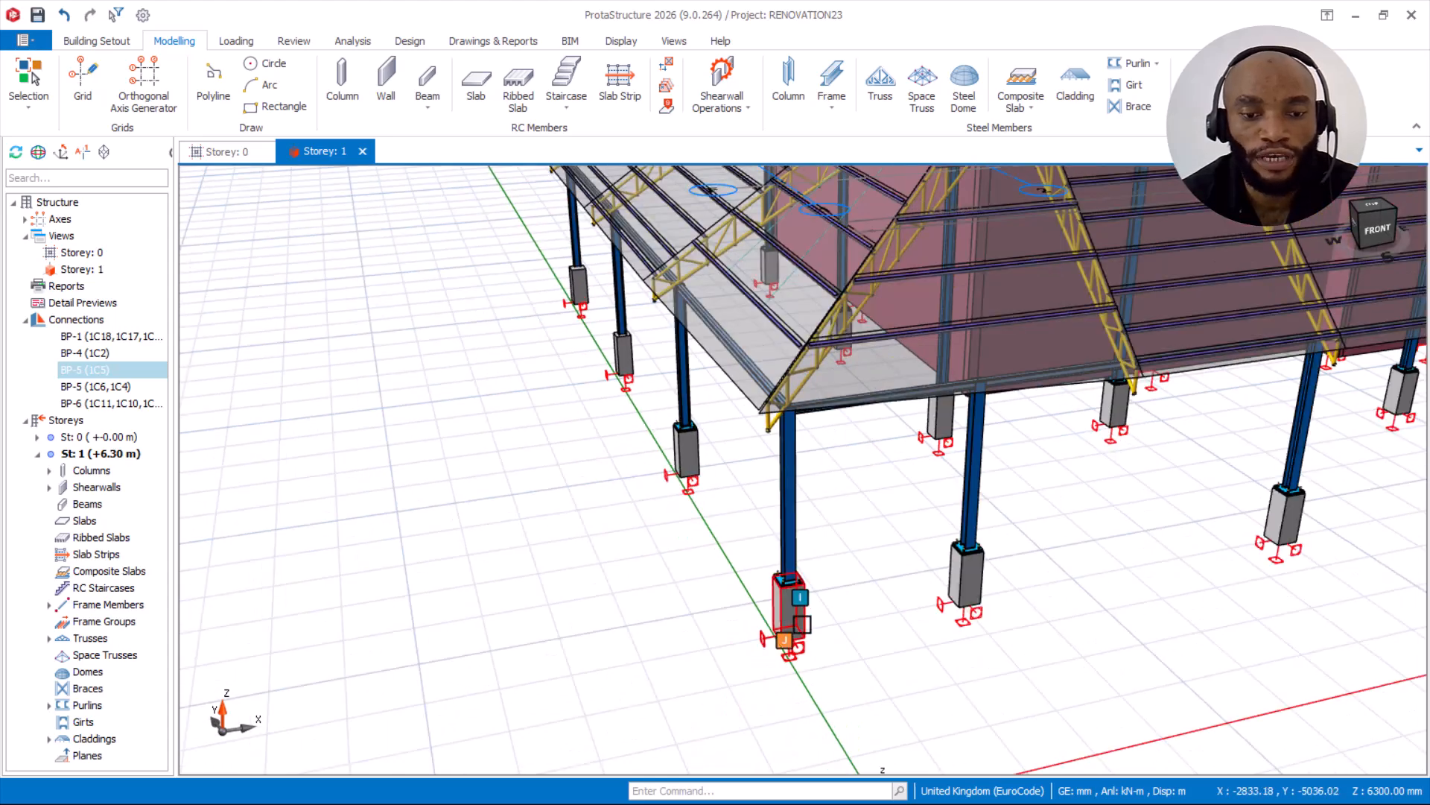
# Step: Select the base plate connection shared by columns 1C12 to 1C18 and inspect its highlighted plates along the canopy's outer row
pyautogui.scroll(5, 803, 622)
pyautogui.moveTo(782, 537)
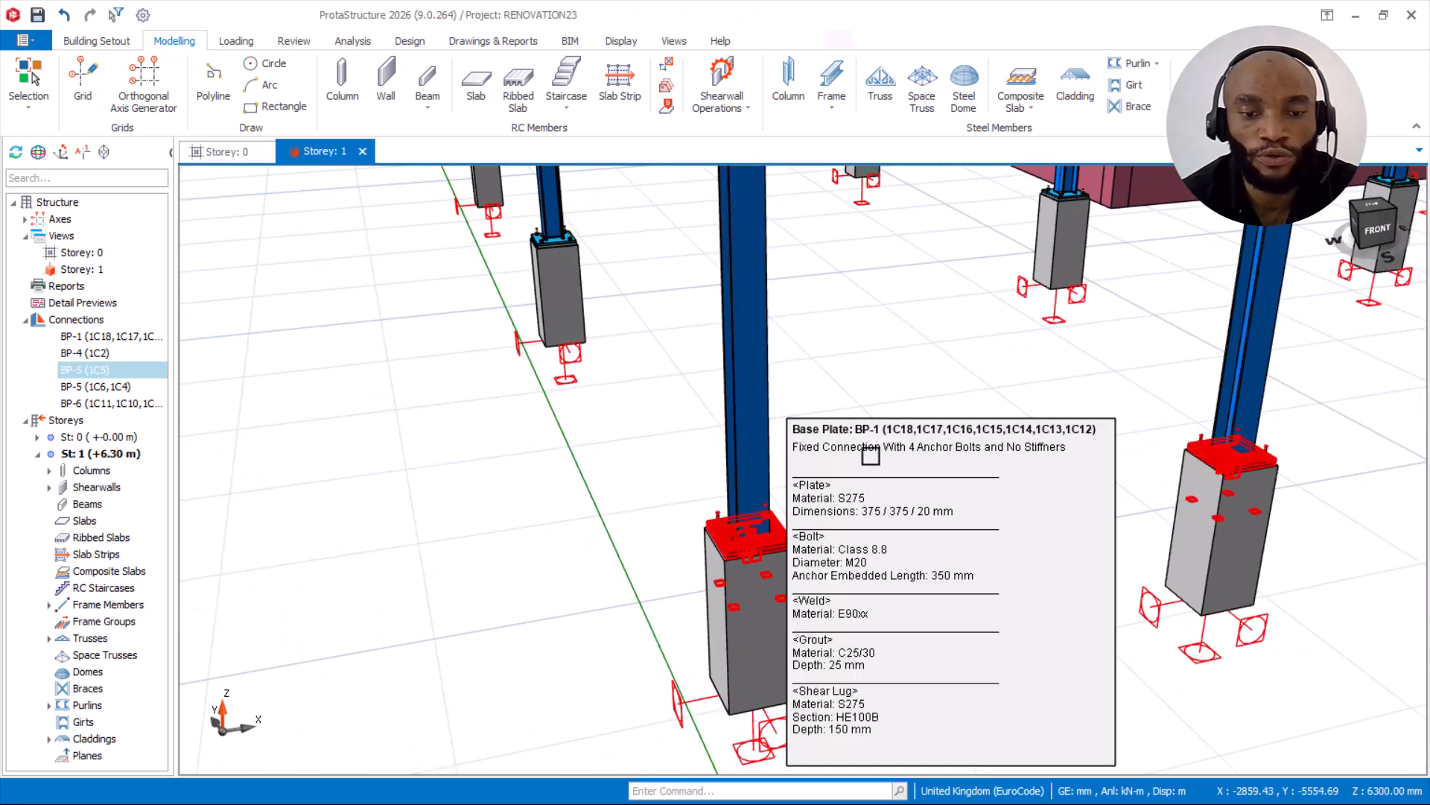
pyautogui.click(783, 538)
pyautogui.scroll(-5, 658, 539)
pyautogui.scroll(2, 1162, 477)
pyautogui.moveTo(1162, 466); pyautogui.dragTo(565, 492, button='middle')
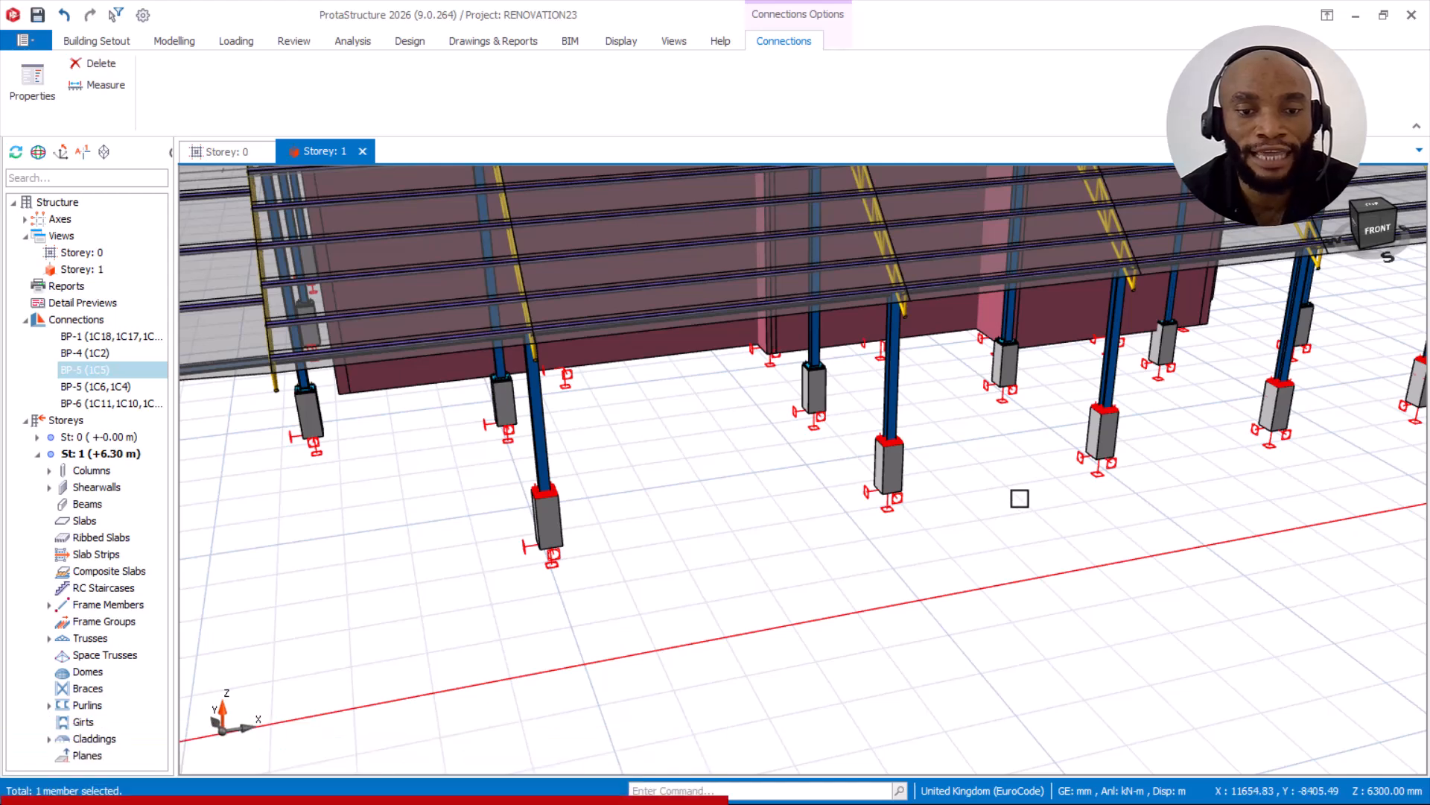
pyautogui.moveTo(1012, 469); pyautogui.dragTo(718, 504, button='middle')
pyautogui.scroll(4, 1243, 336)
pyautogui.moveTo(1047, 370); pyautogui.dragTo(1163, 415, button='middle')
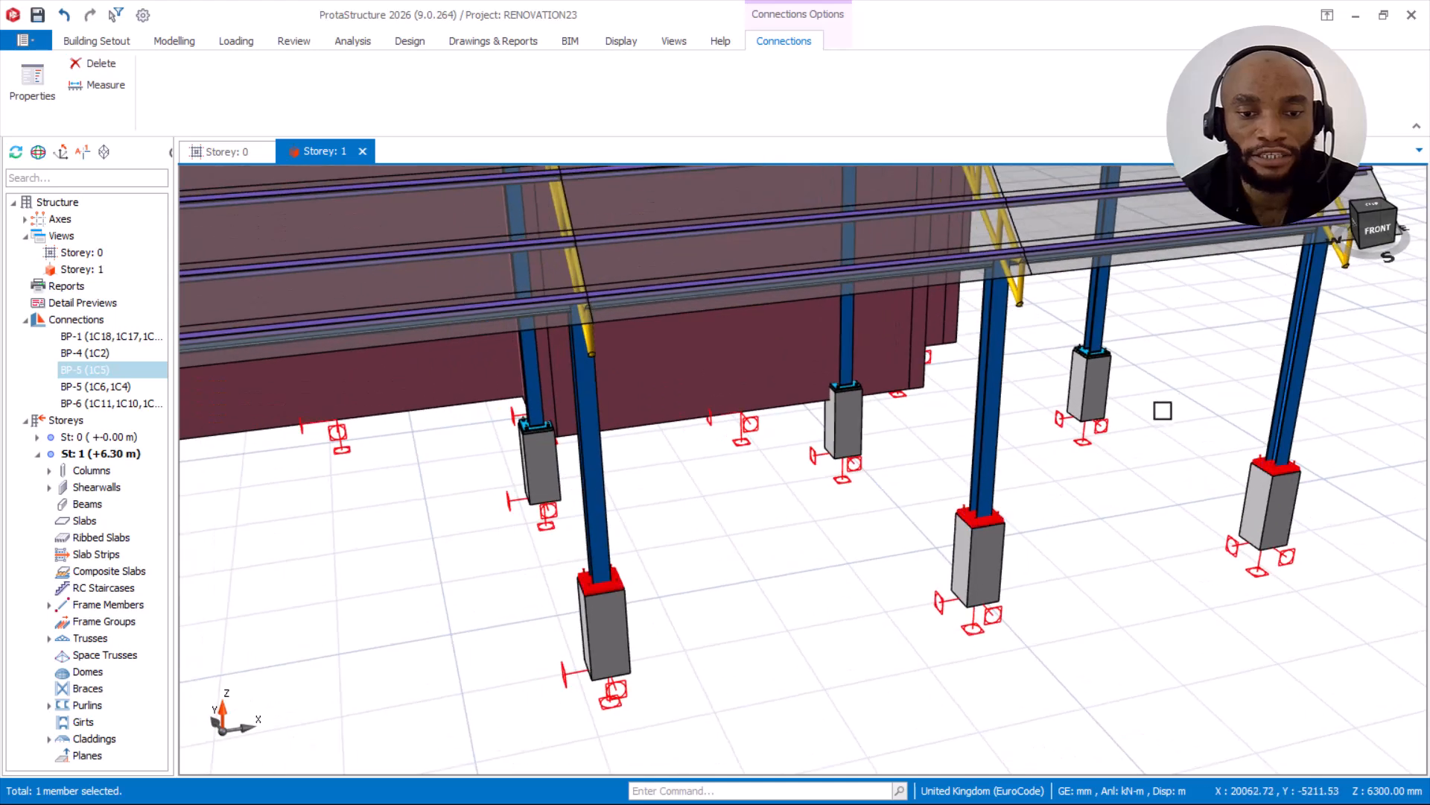
# Step: Select the base plate connection shared by columns 1C7 to 1C11 and inspect its highlighted plates along the inner row
pyautogui.click(1108, 353)
pyautogui.click(1103, 355)
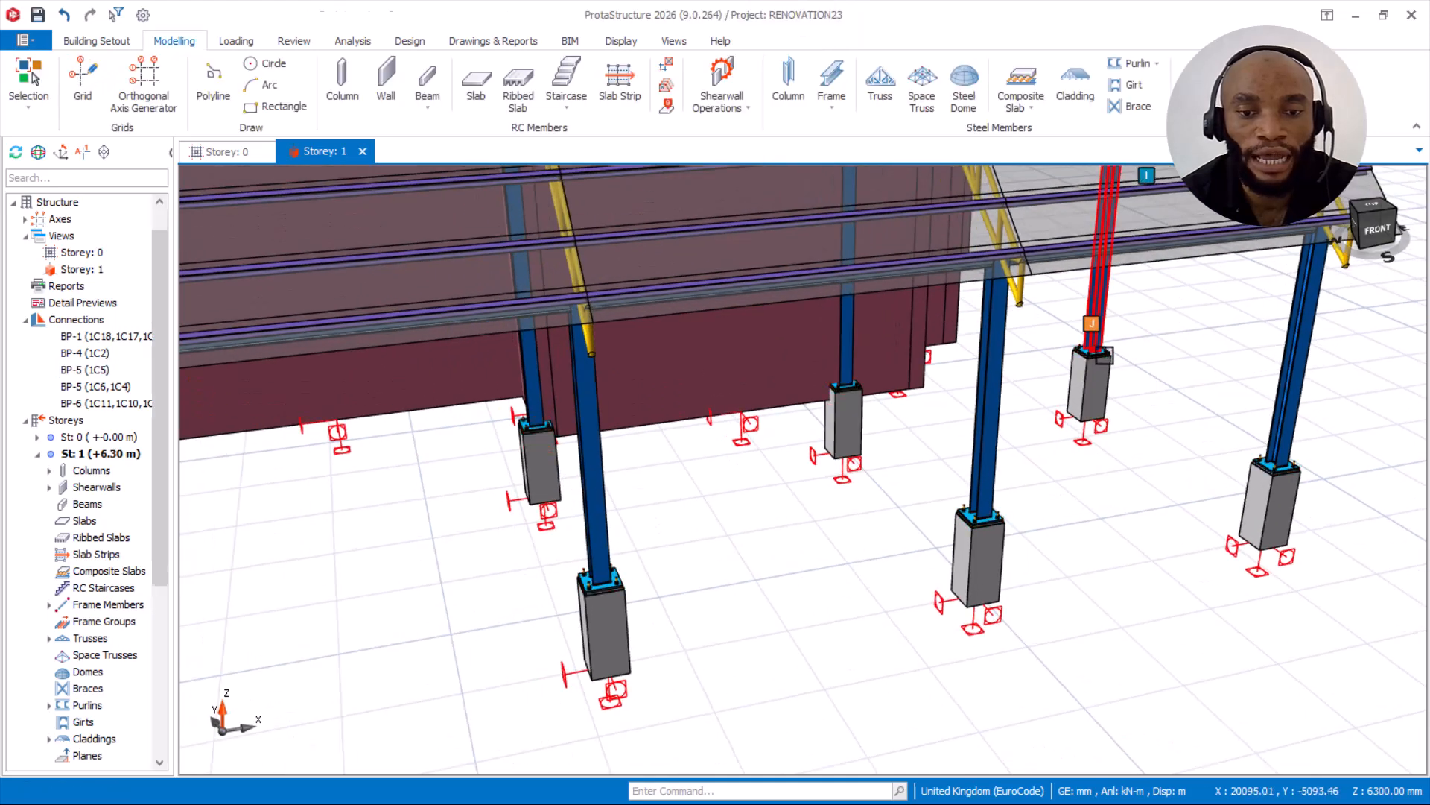
pyautogui.scroll(3, 1103, 355)
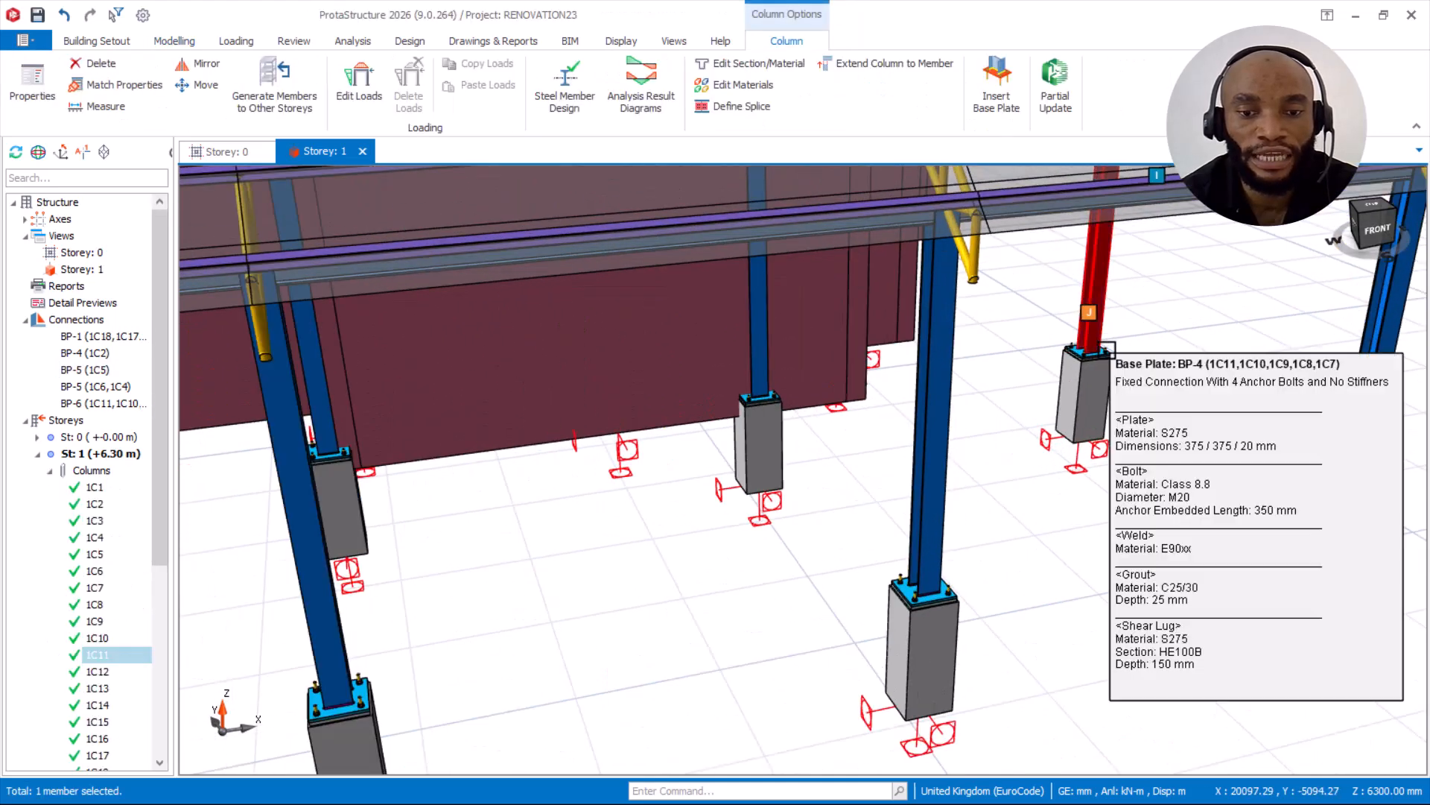
pyautogui.scroll(-4, 1200, 390)
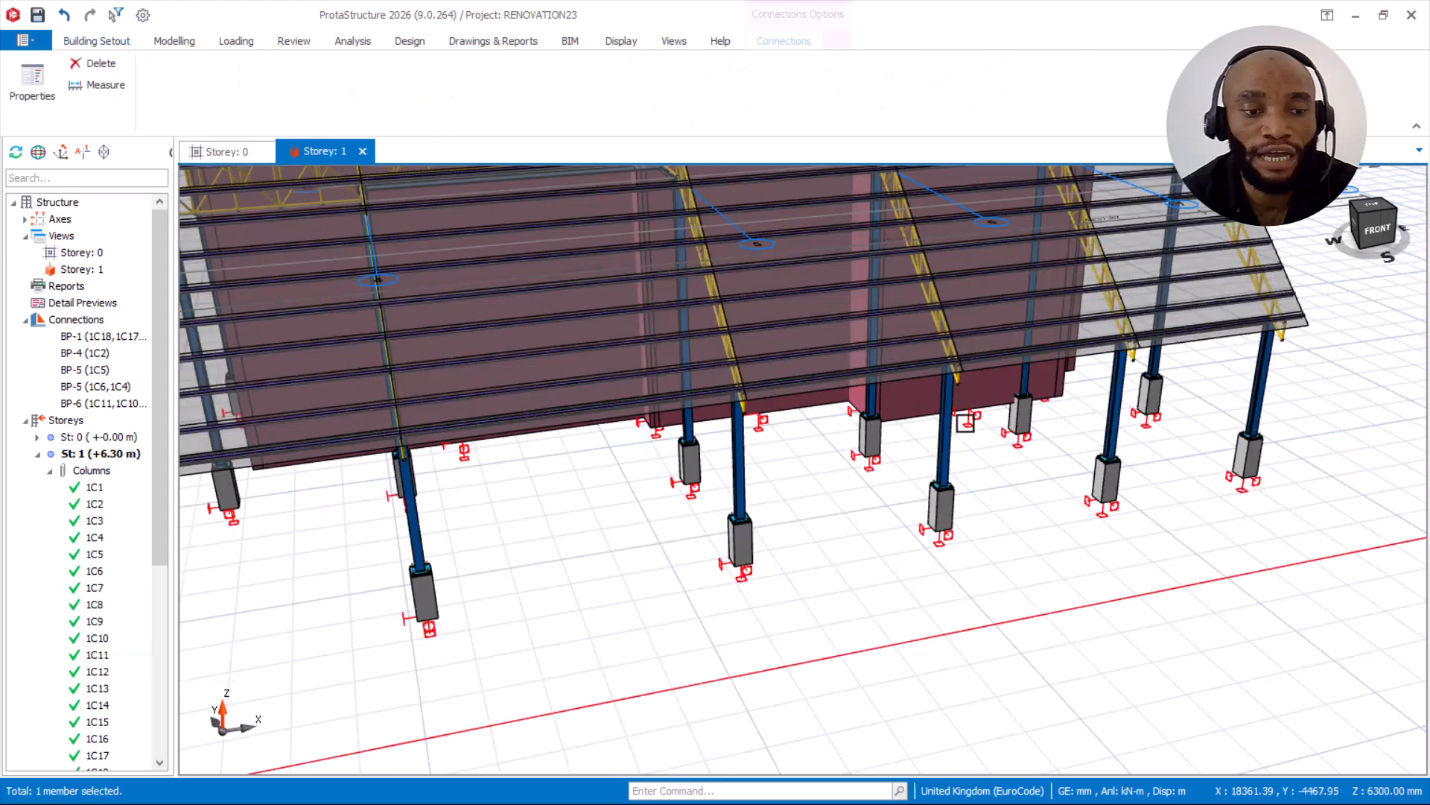
pyautogui.scroll(-1, 894, 438)
pyautogui.moveTo(663, 457); pyautogui.dragTo(1102, 445, button='middle')
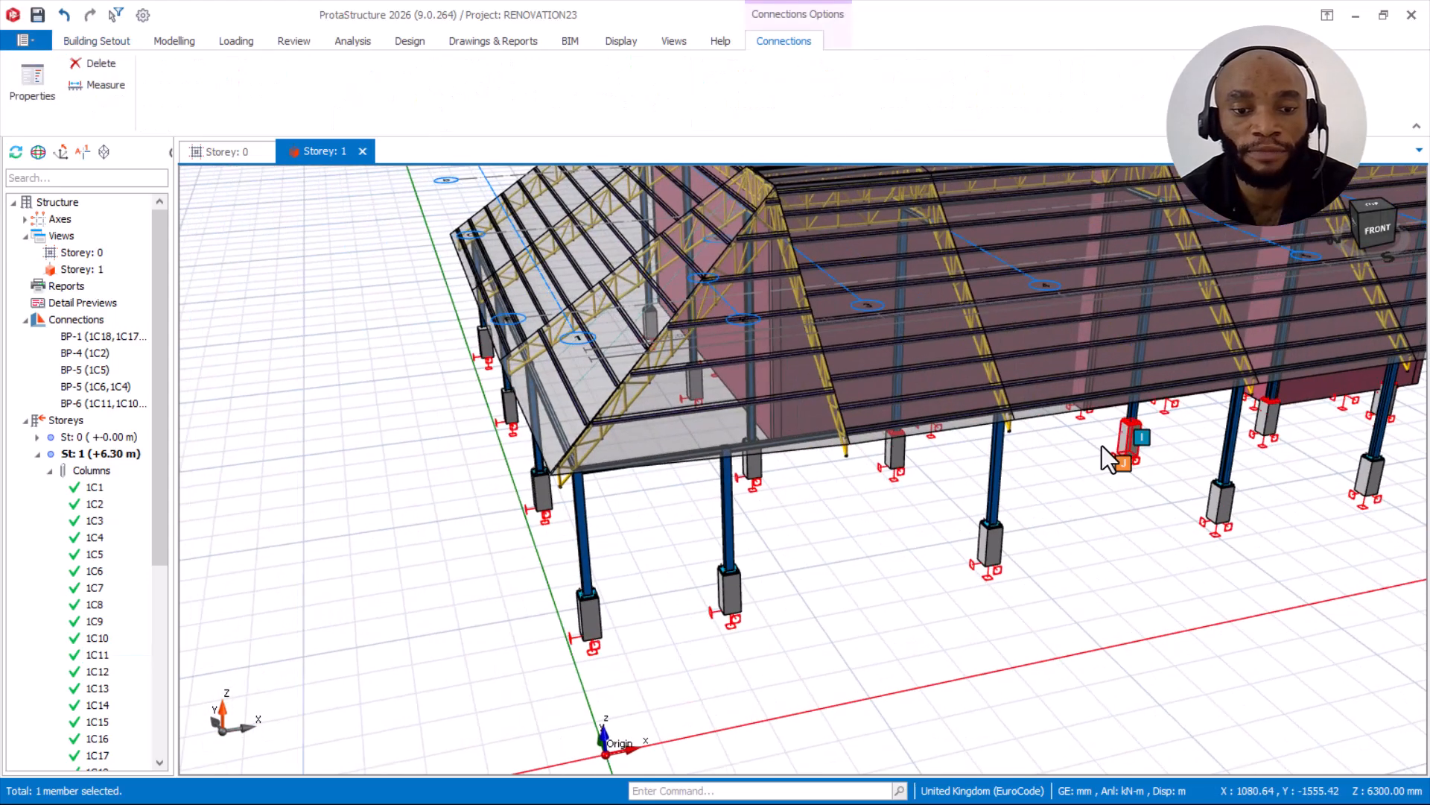
pyautogui.scroll(3, 894, 447)
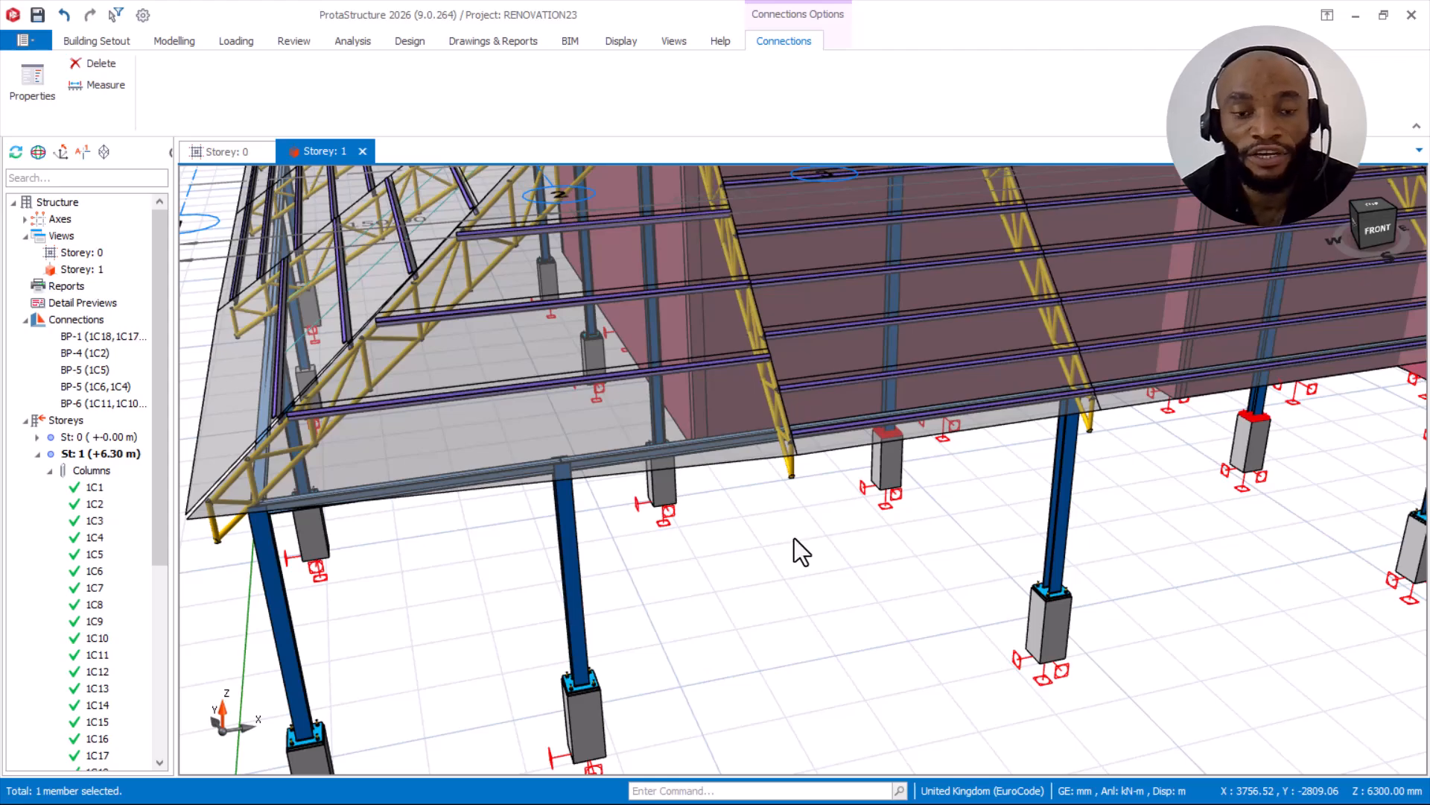
# Step: Clear the selection and view the whole canopy structure with all its column bases from a low angle
pyautogui.scroll(-4, 795, 536)
pyautogui.press('Escape')
pyautogui.keyDown('shift'); pyautogui.moveTo(795, 537); pyautogui.dragTo(712, 465, button='middle'); pyautogui.keyUp('shift')
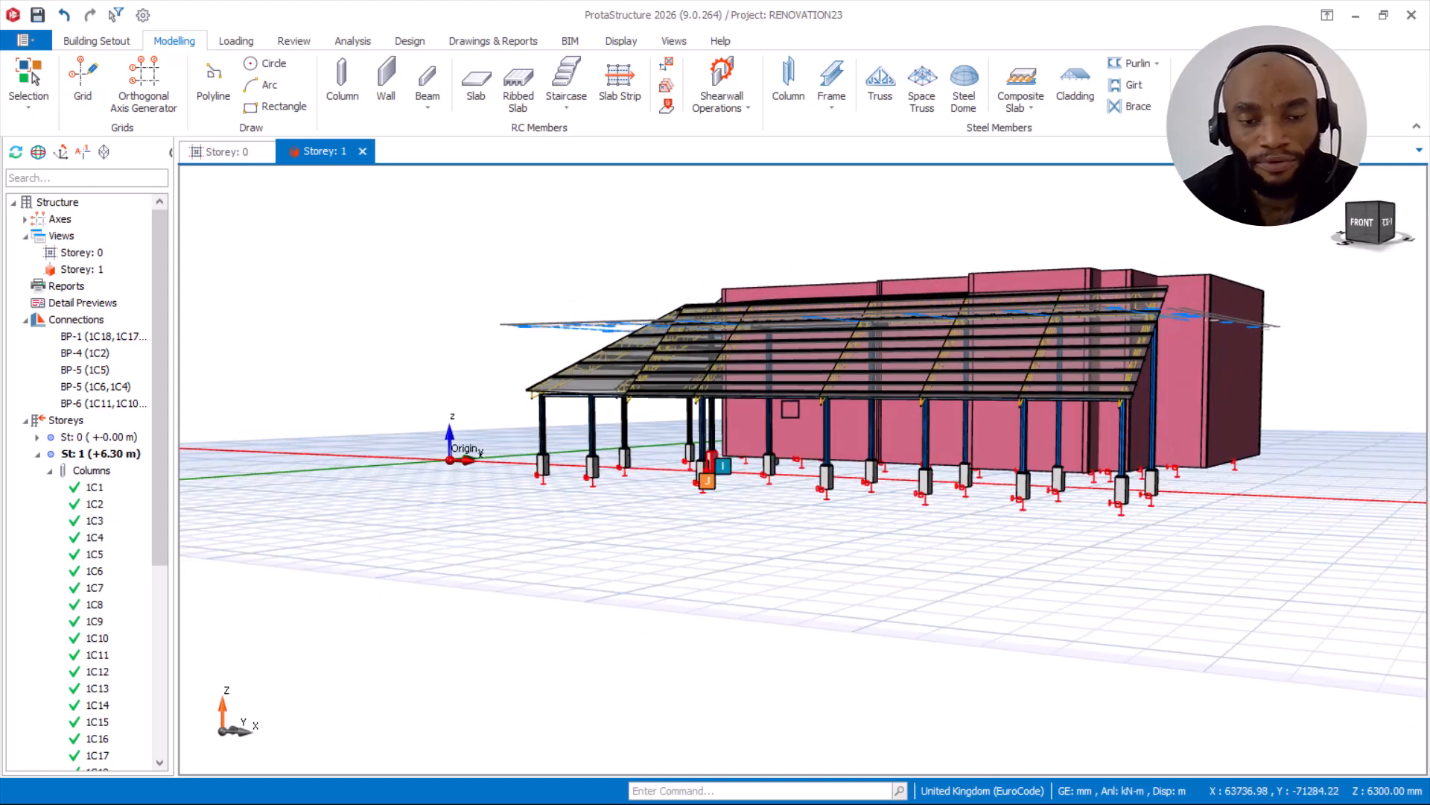
# Step: Examine the canopy's front elevation in the 3D model, including its sloping roof cladding, columns and concrete pedestals
pyautogui.scroll(3, 879, 376)
pyautogui.moveTo(885, 374); pyautogui.dragTo(749, 419, button='middle')
pyautogui.moveTo(753, 422)
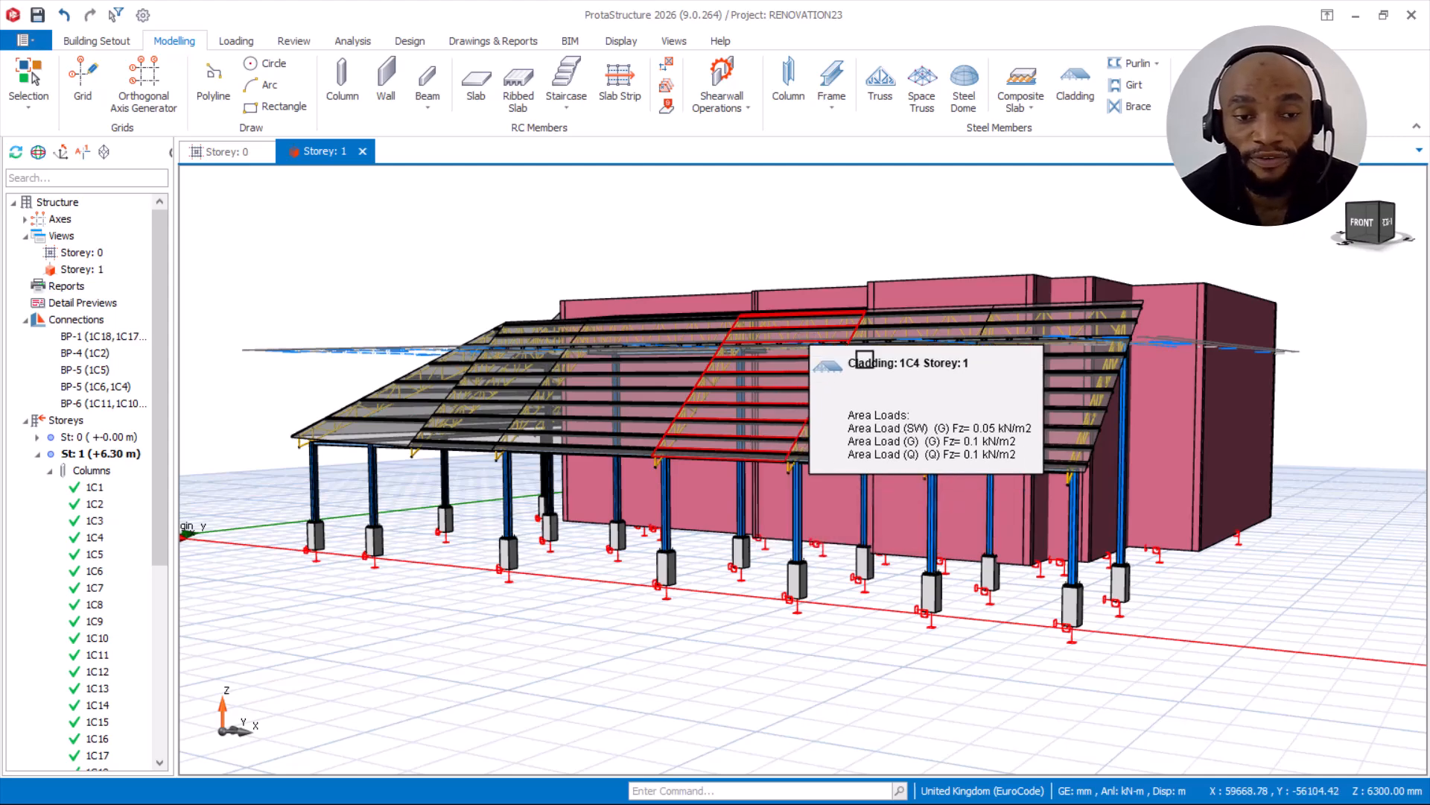
pyautogui.scroll(2, 864, 361)
pyautogui.scroll(2, 860, 366)
pyautogui.moveTo(858, 372)
pyautogui.scroll(-4, 858, 373)
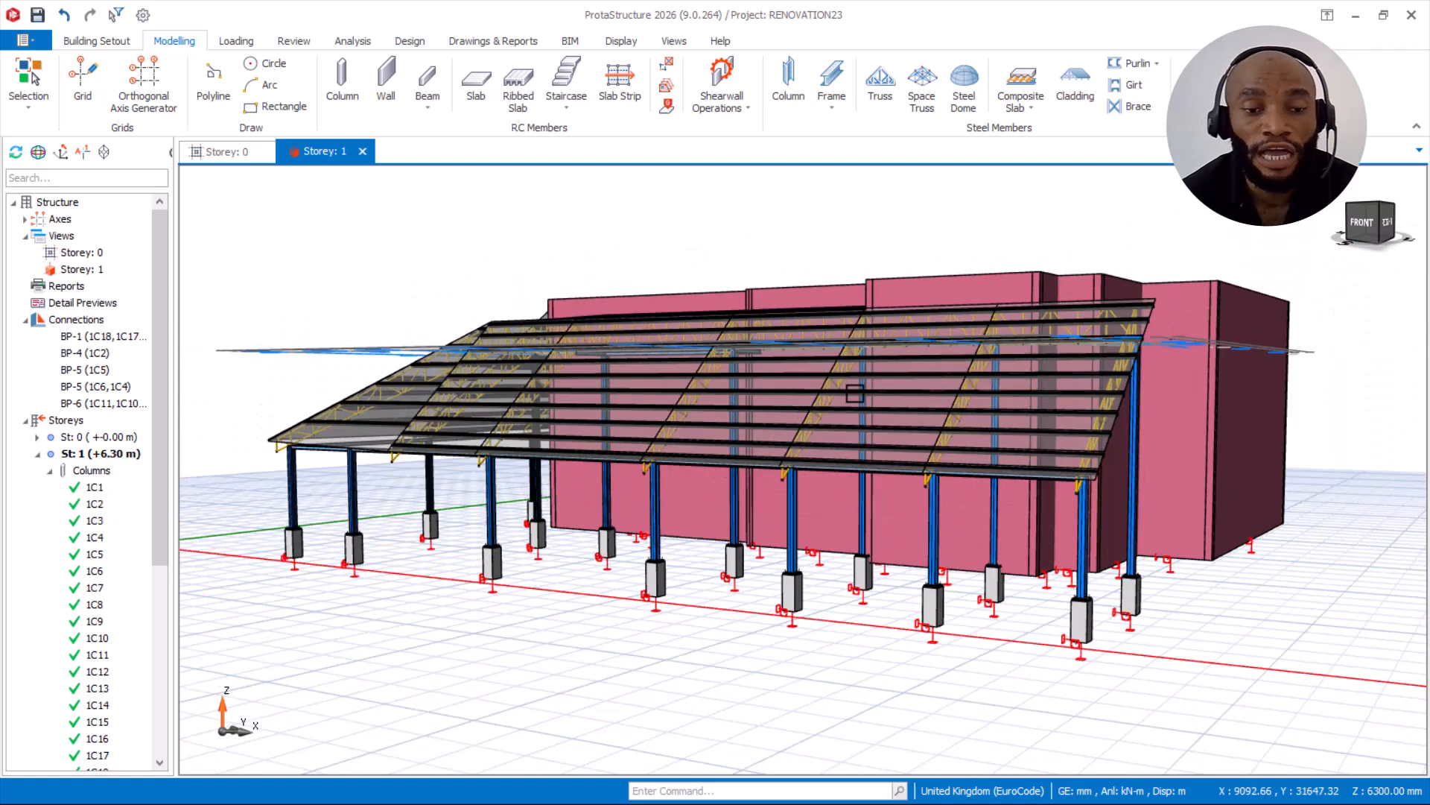
# Step: Examine the canopy from its right end, covering the trusses under the roof, the column bases and the purlins on the roof slope
pyautogui.moveTo(846, 400)
pyautogui.mouseDown(button='middle')
pyautogui.moveTo(792, 399)
pyautogui.moveTo(862, 389)
pyautogui.moveTo(751, 392)
pyautogui.moveTo(852, 393)
pyautogui.moveTo(770, 390)
pyautogui.mouseUp(button='middle')
pyautogui.scroll(5, 769, 389)
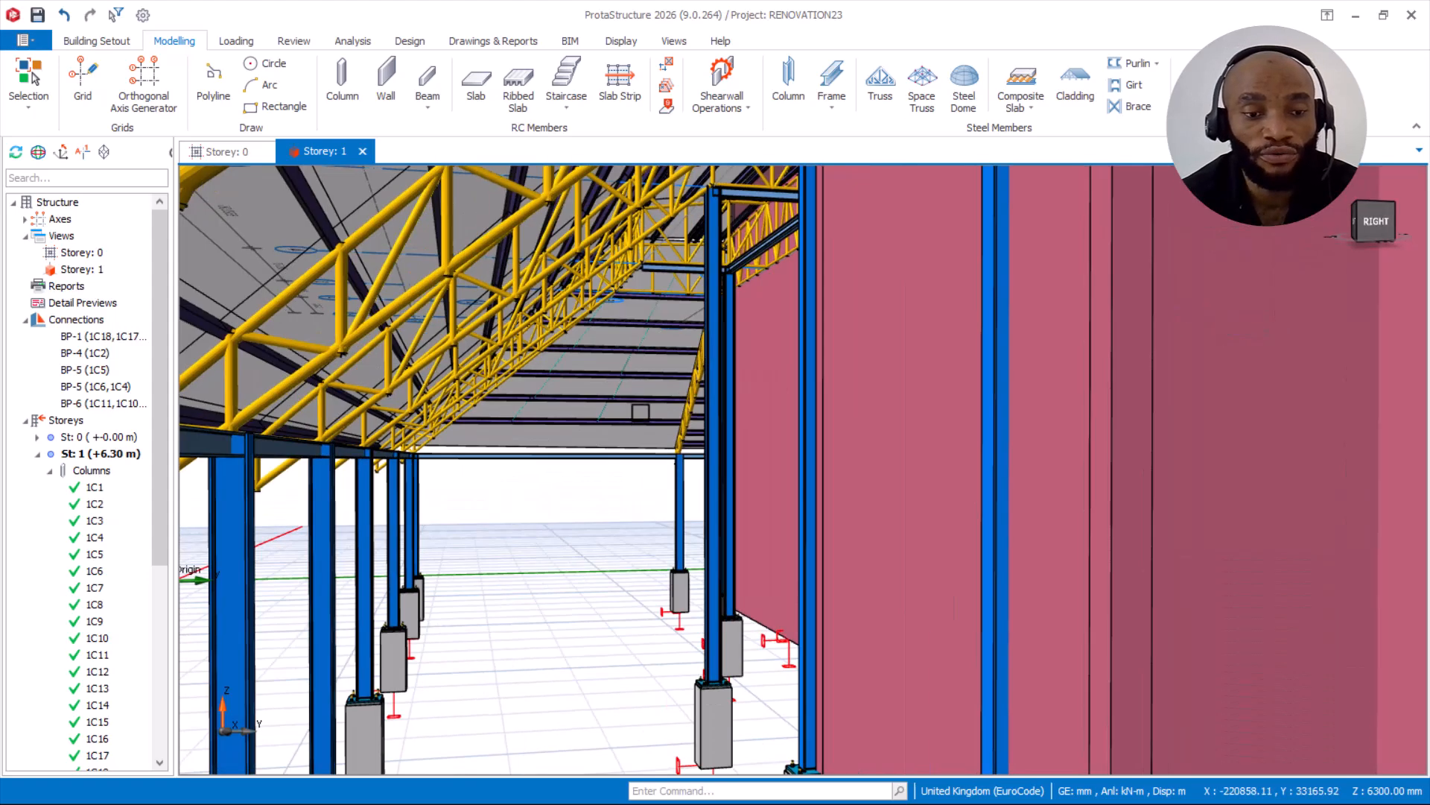
pyautogui.scroll(-4, 634, 415)
pyautogui.scroll(2, 542, 451)
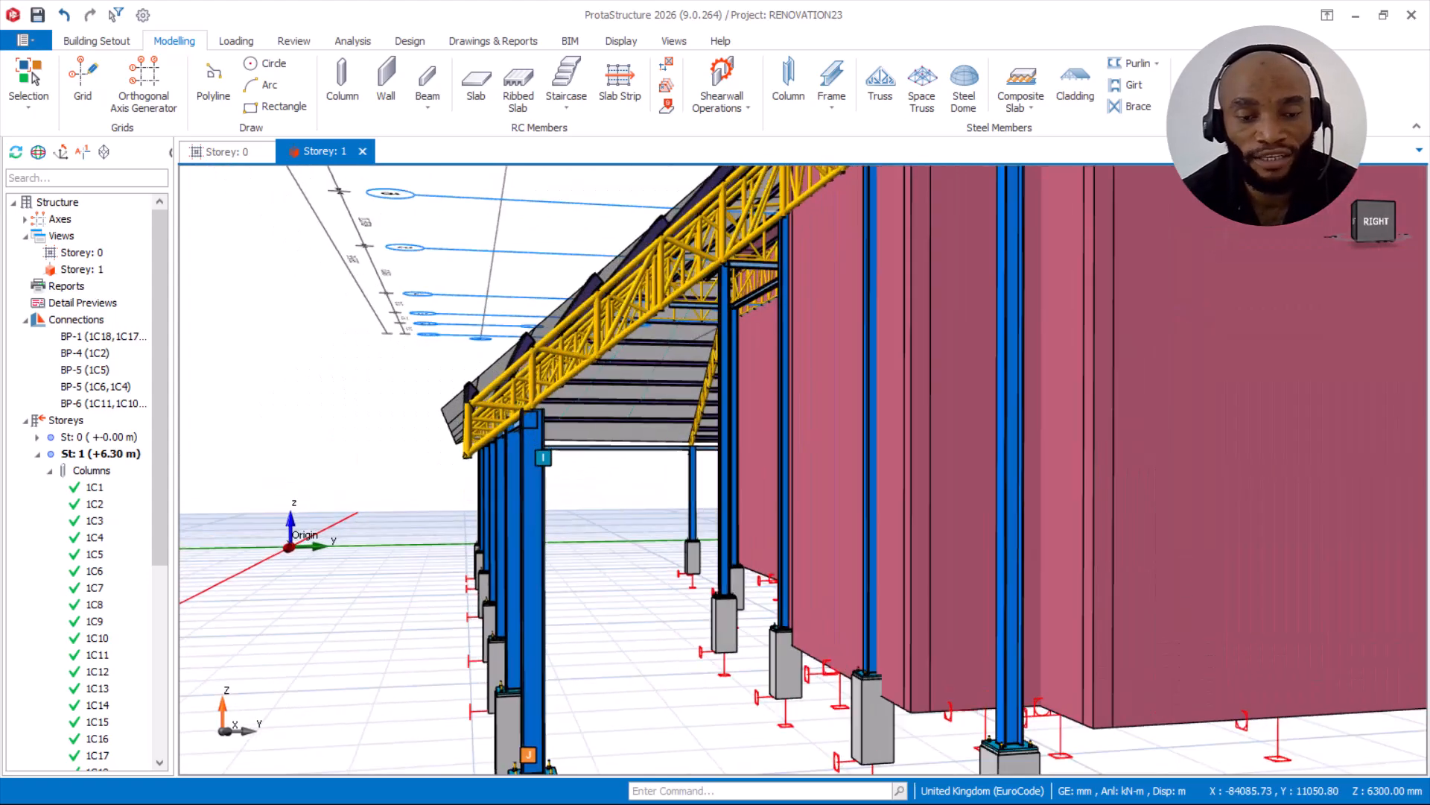
pyautogui.scroll(-3, 530, 423)
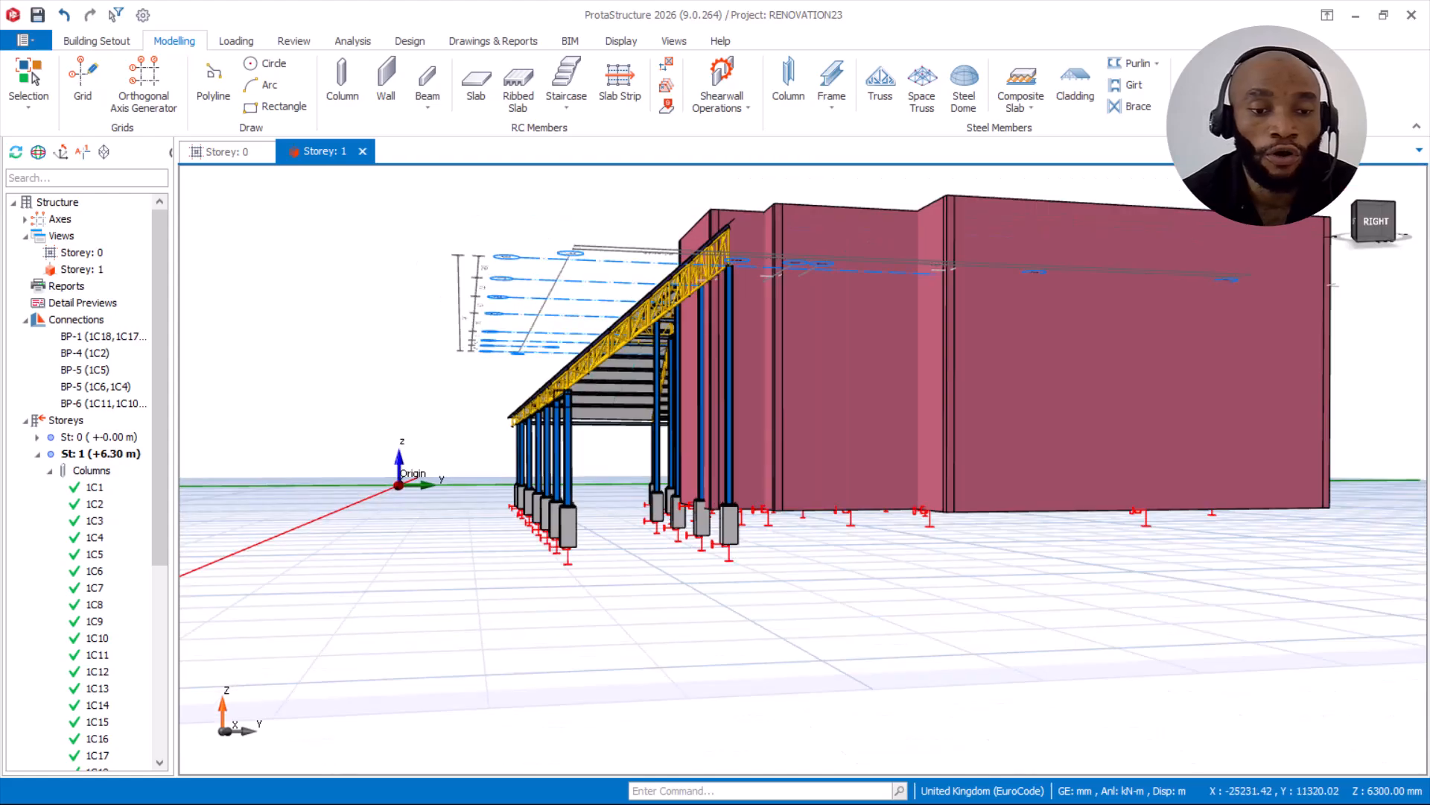
pyautogui.moveTo(589, 406); pyautogui.dragTo(586, 412, button='middle')
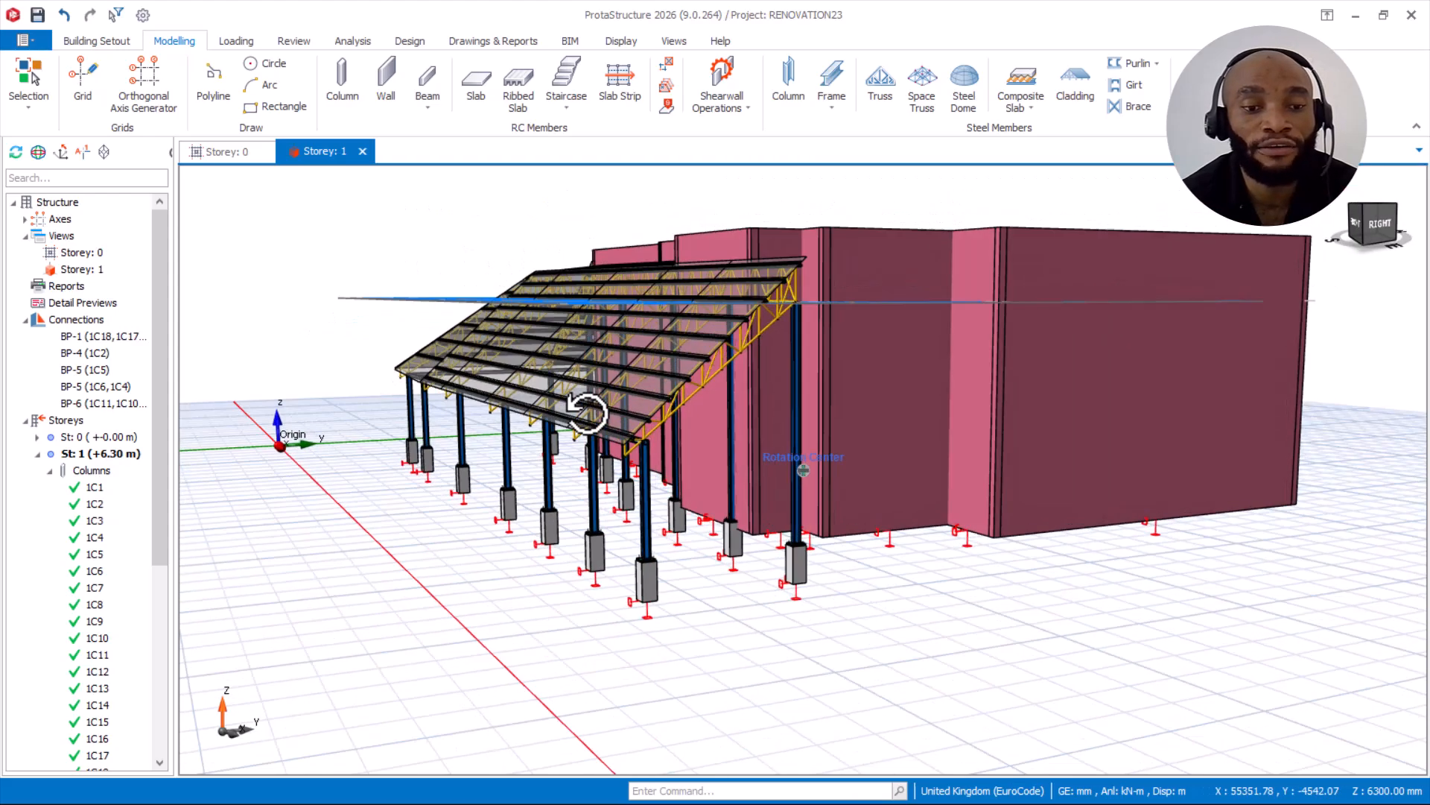
pyautogui.scroll(3, 670, 424)
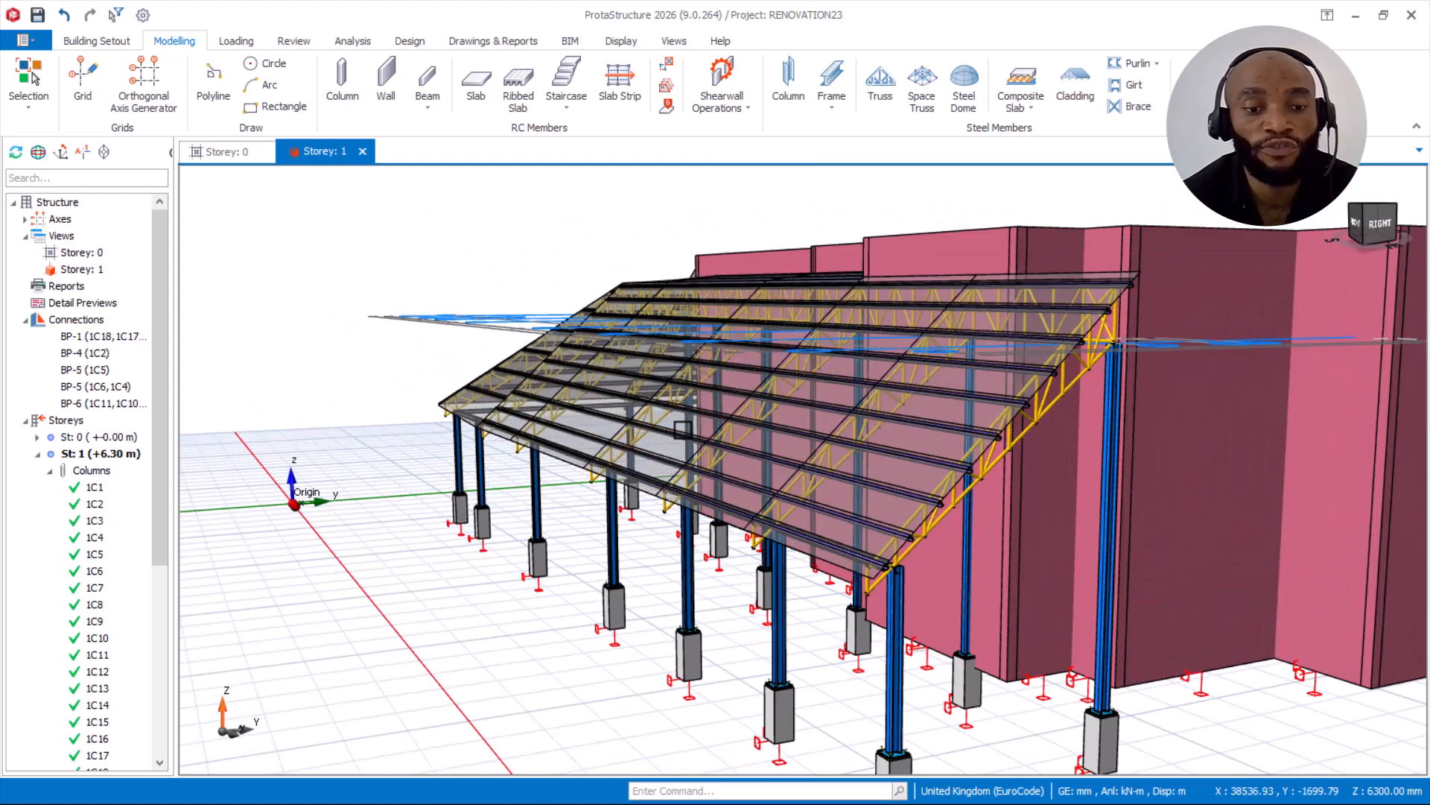
pyautogui.moveTo(683, 430)
pyautogui.scroll(3, 555, 358)
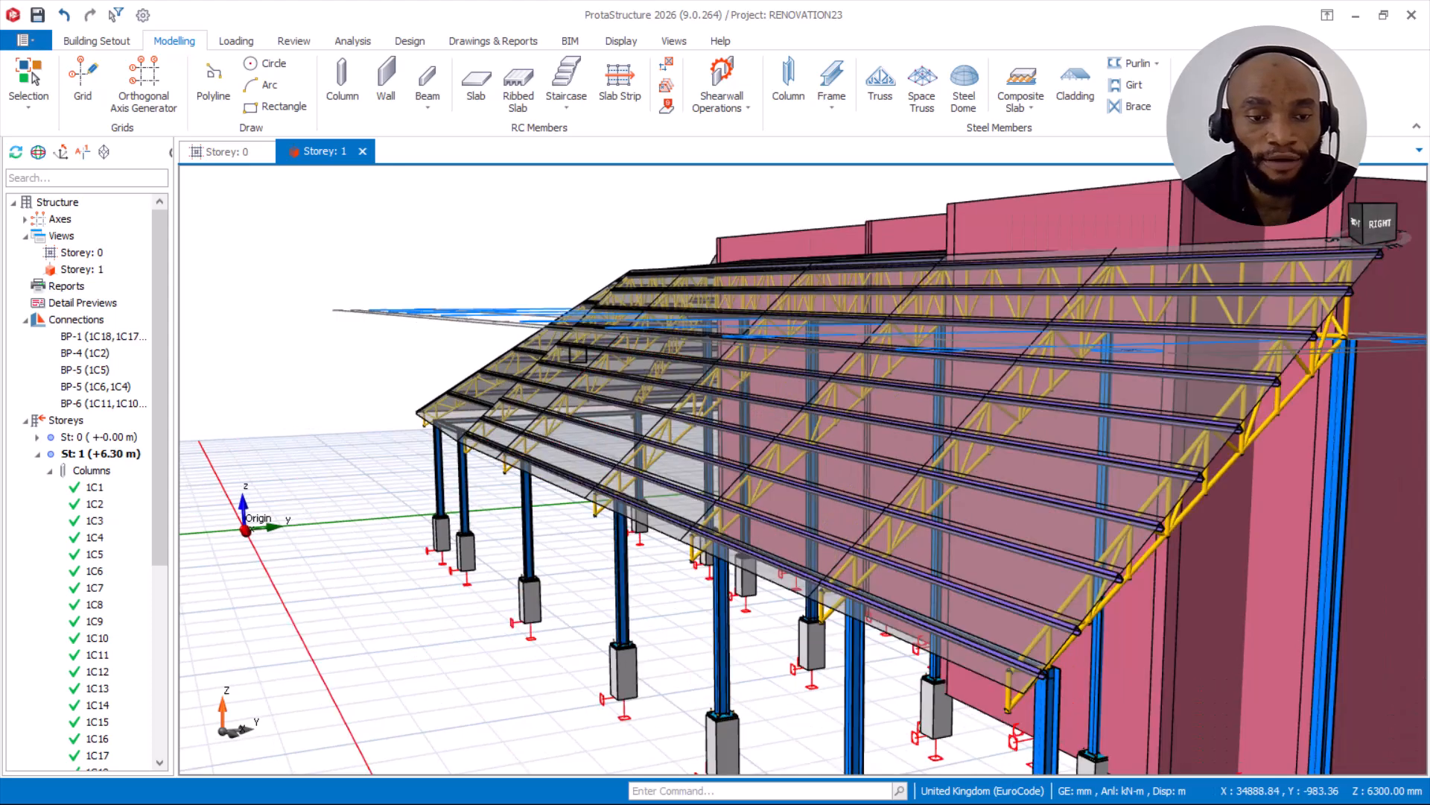
pyautogui.moveTo(544, 337)
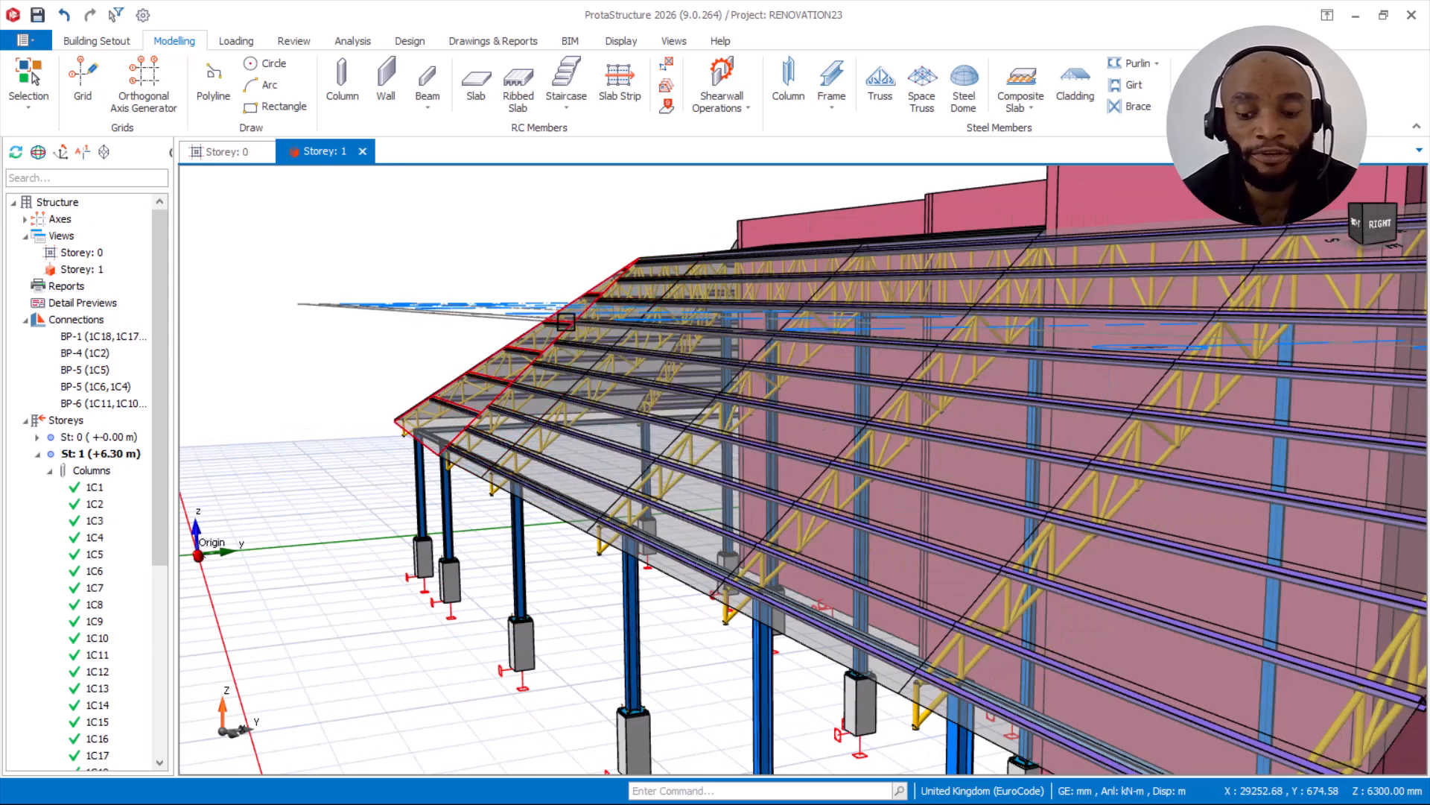